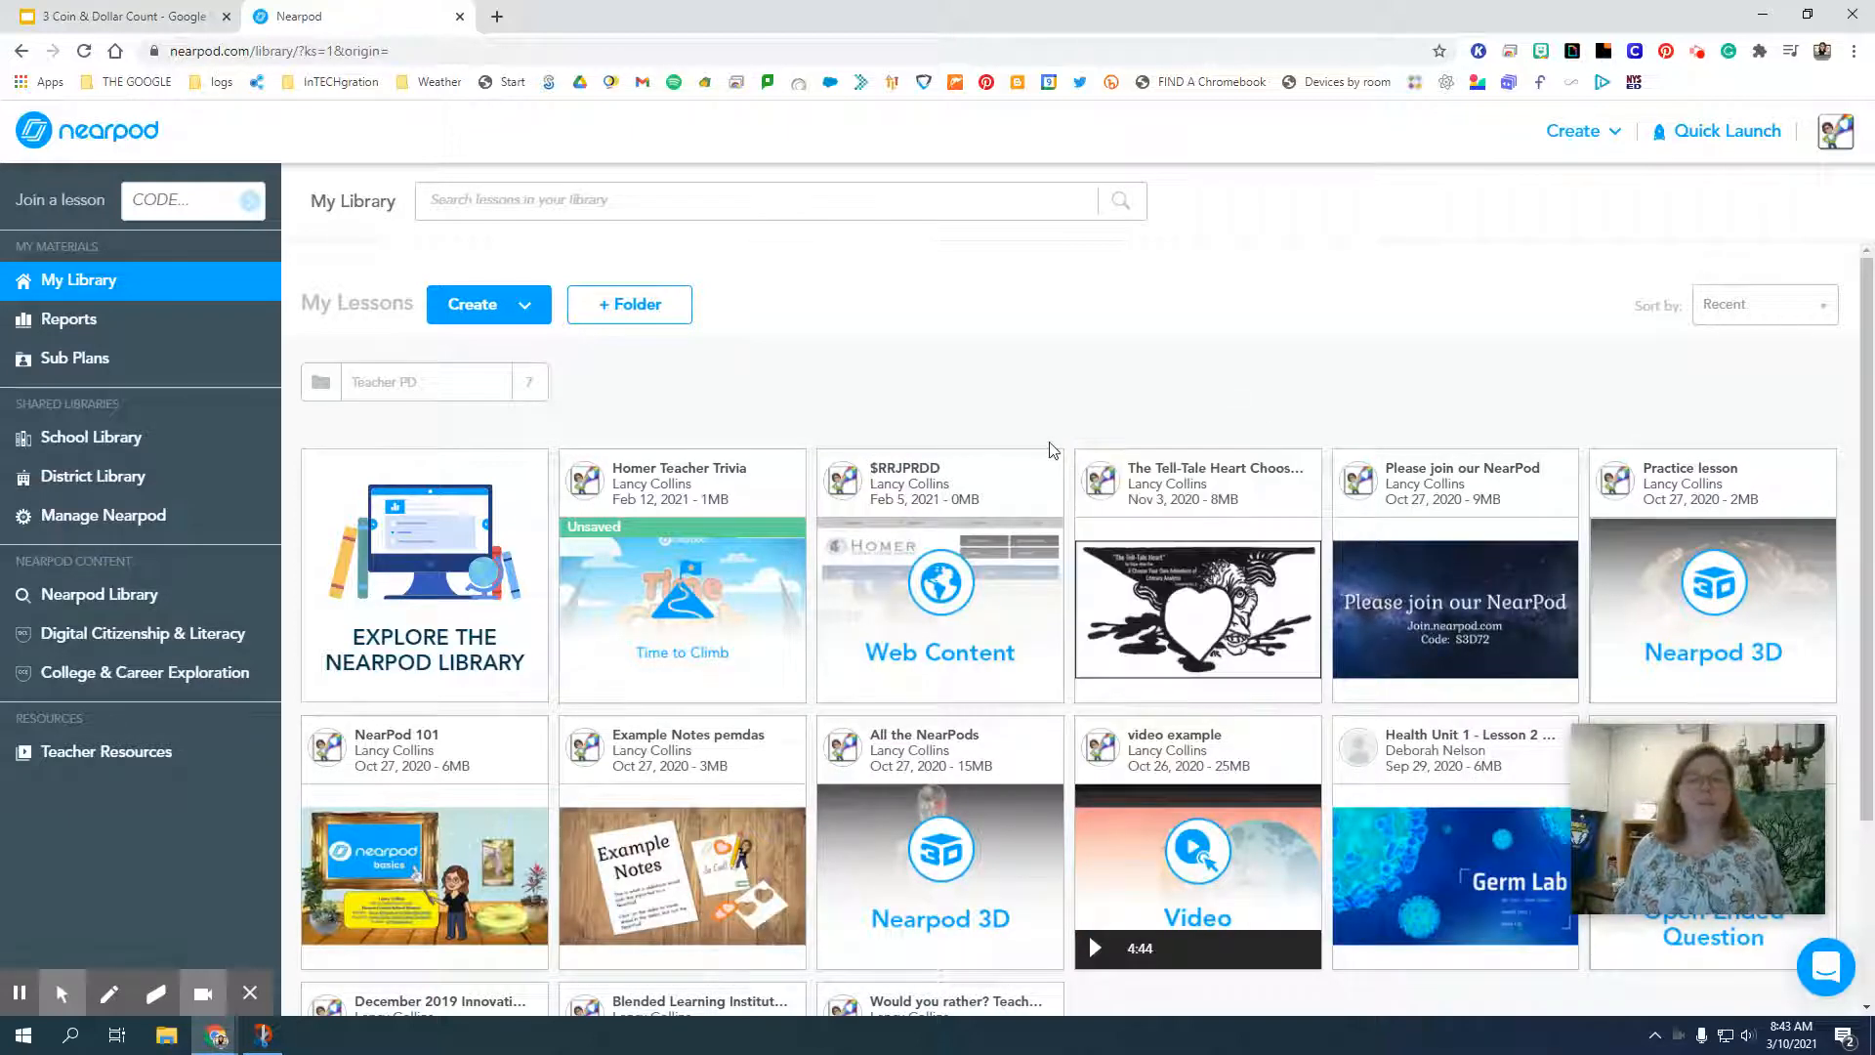
{"action": "left_click", "coordinate": [788, 198]}
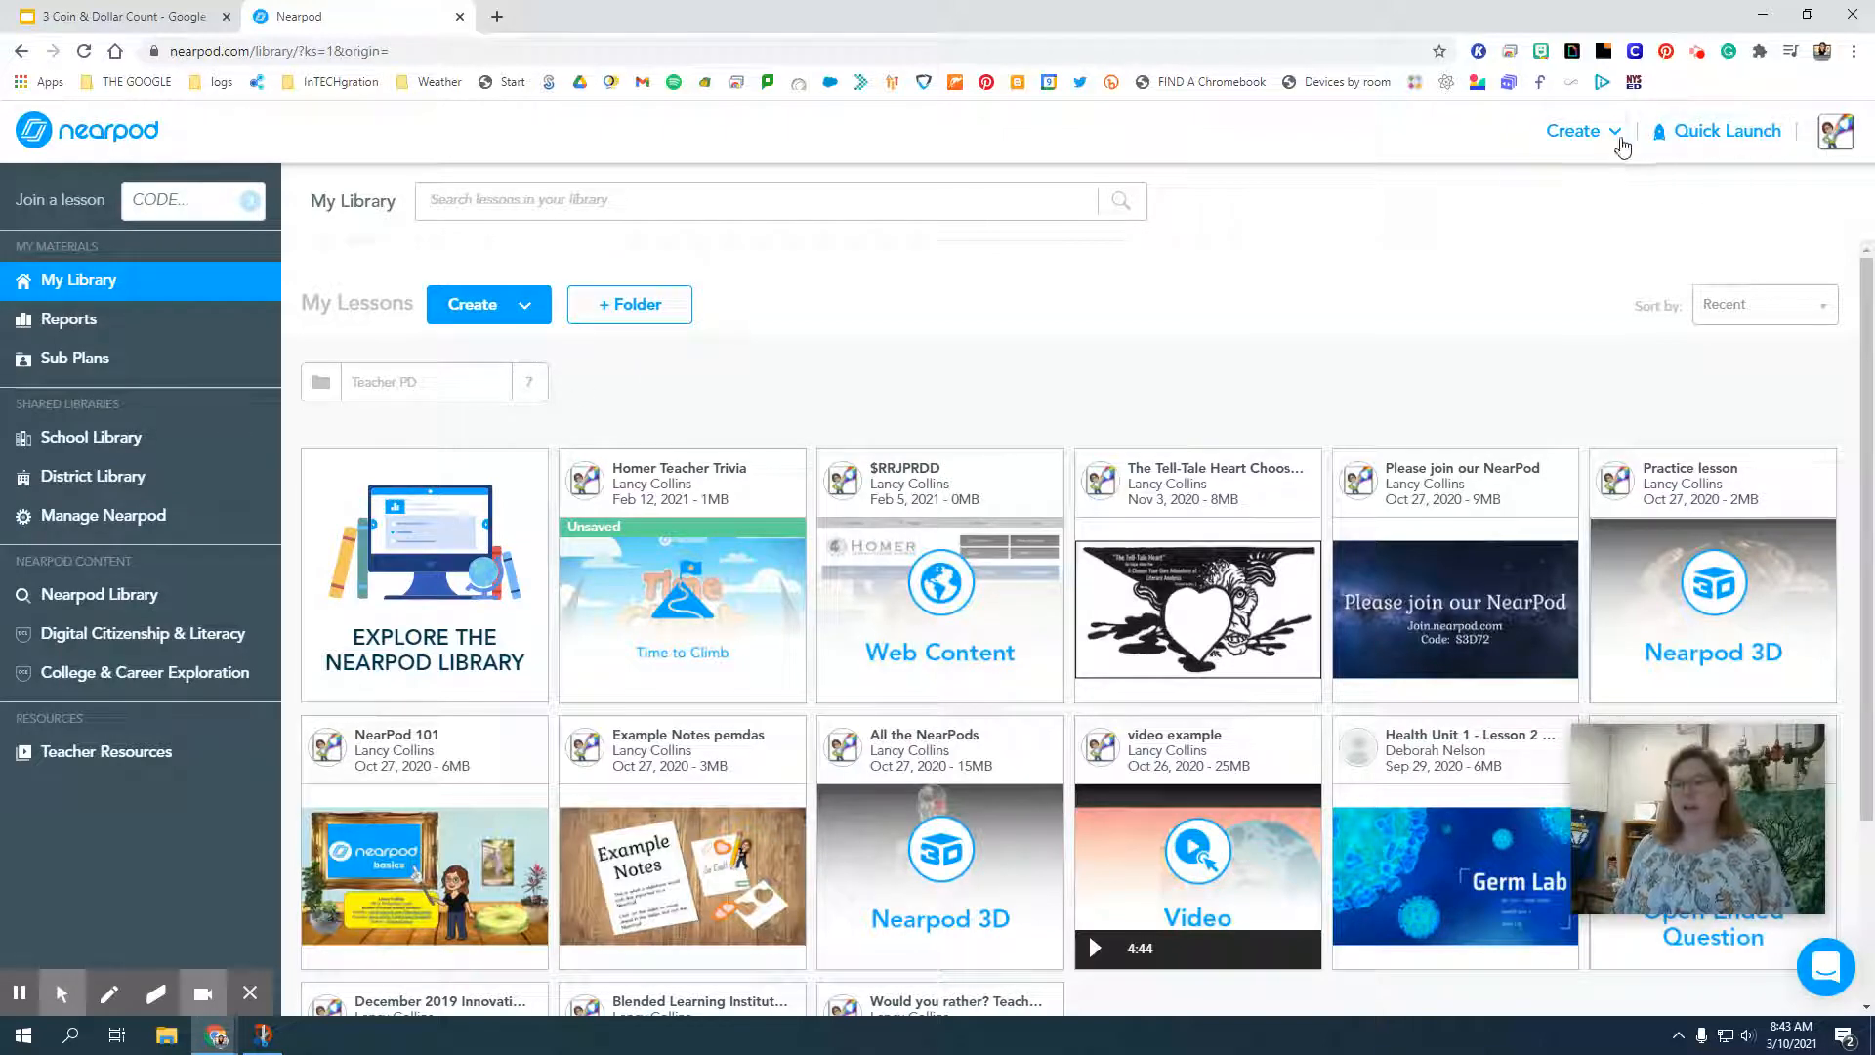
{"action": "left_click", "coordinate": [1613, 137]}
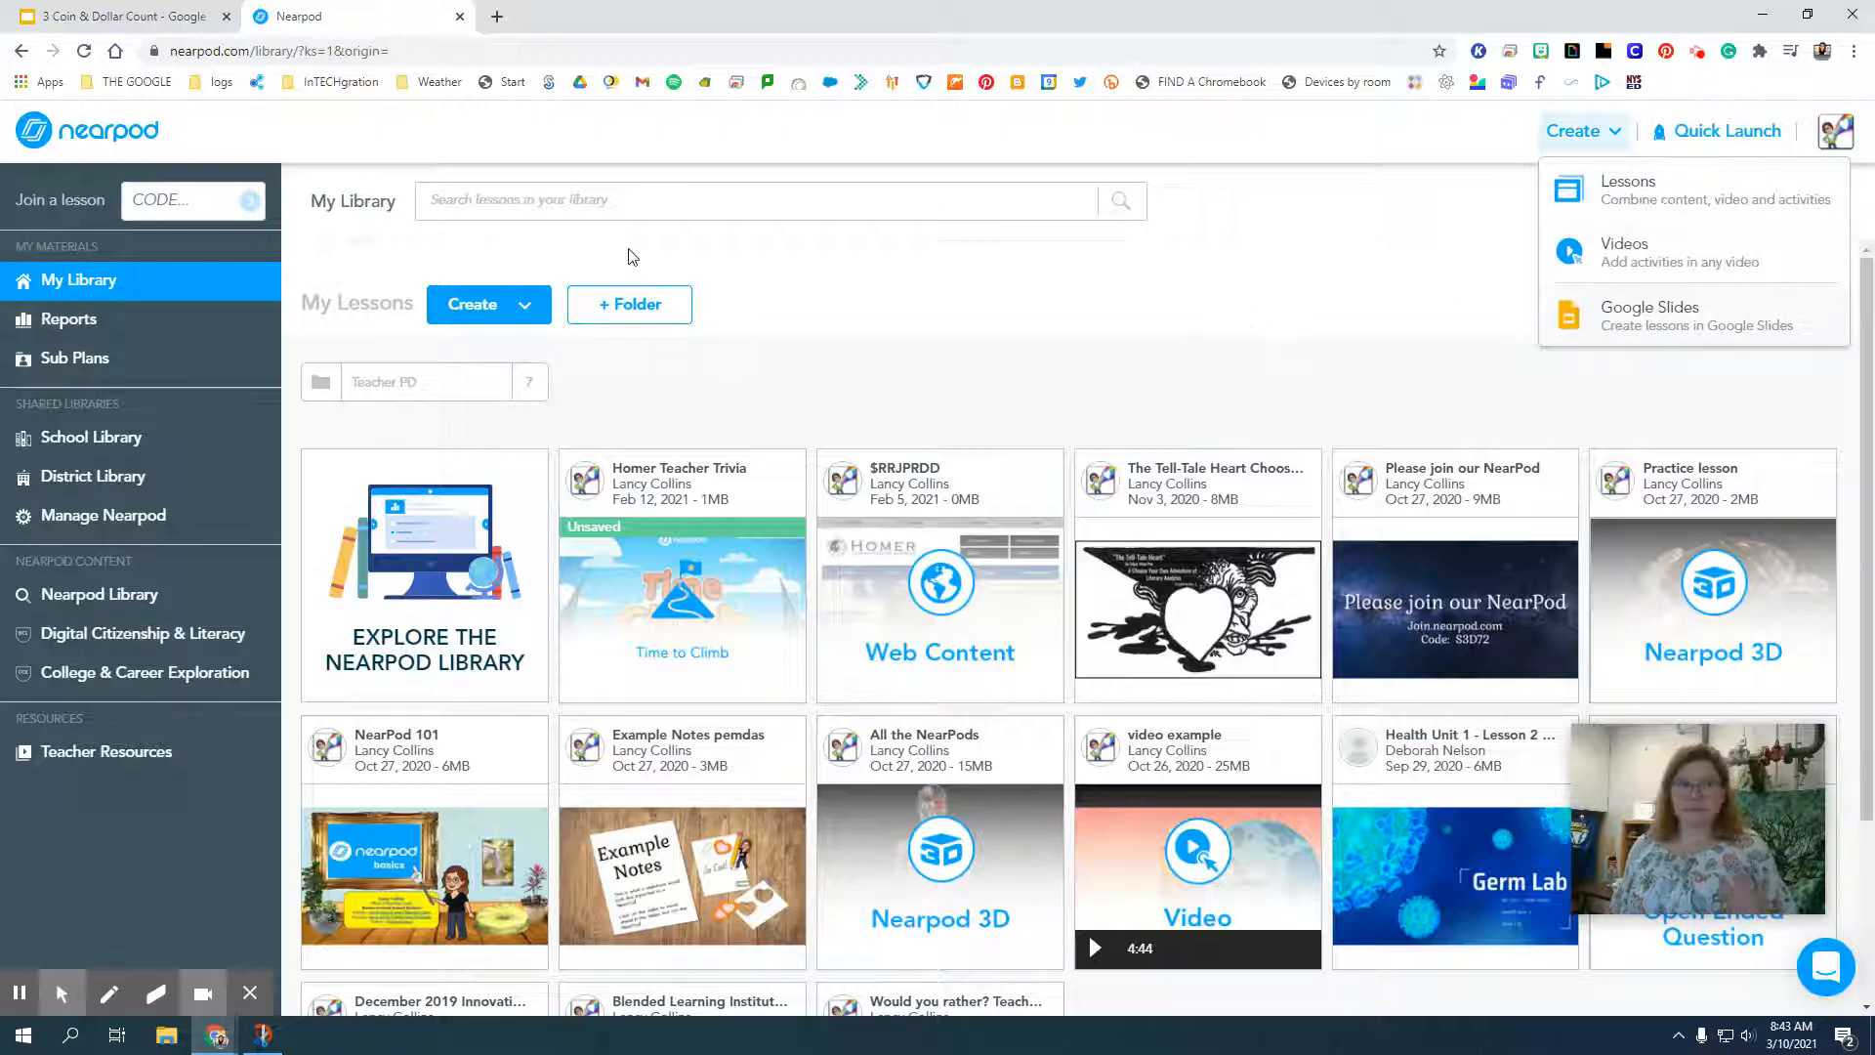
{"action": "left_click", "coordinate": [1371, 208]}
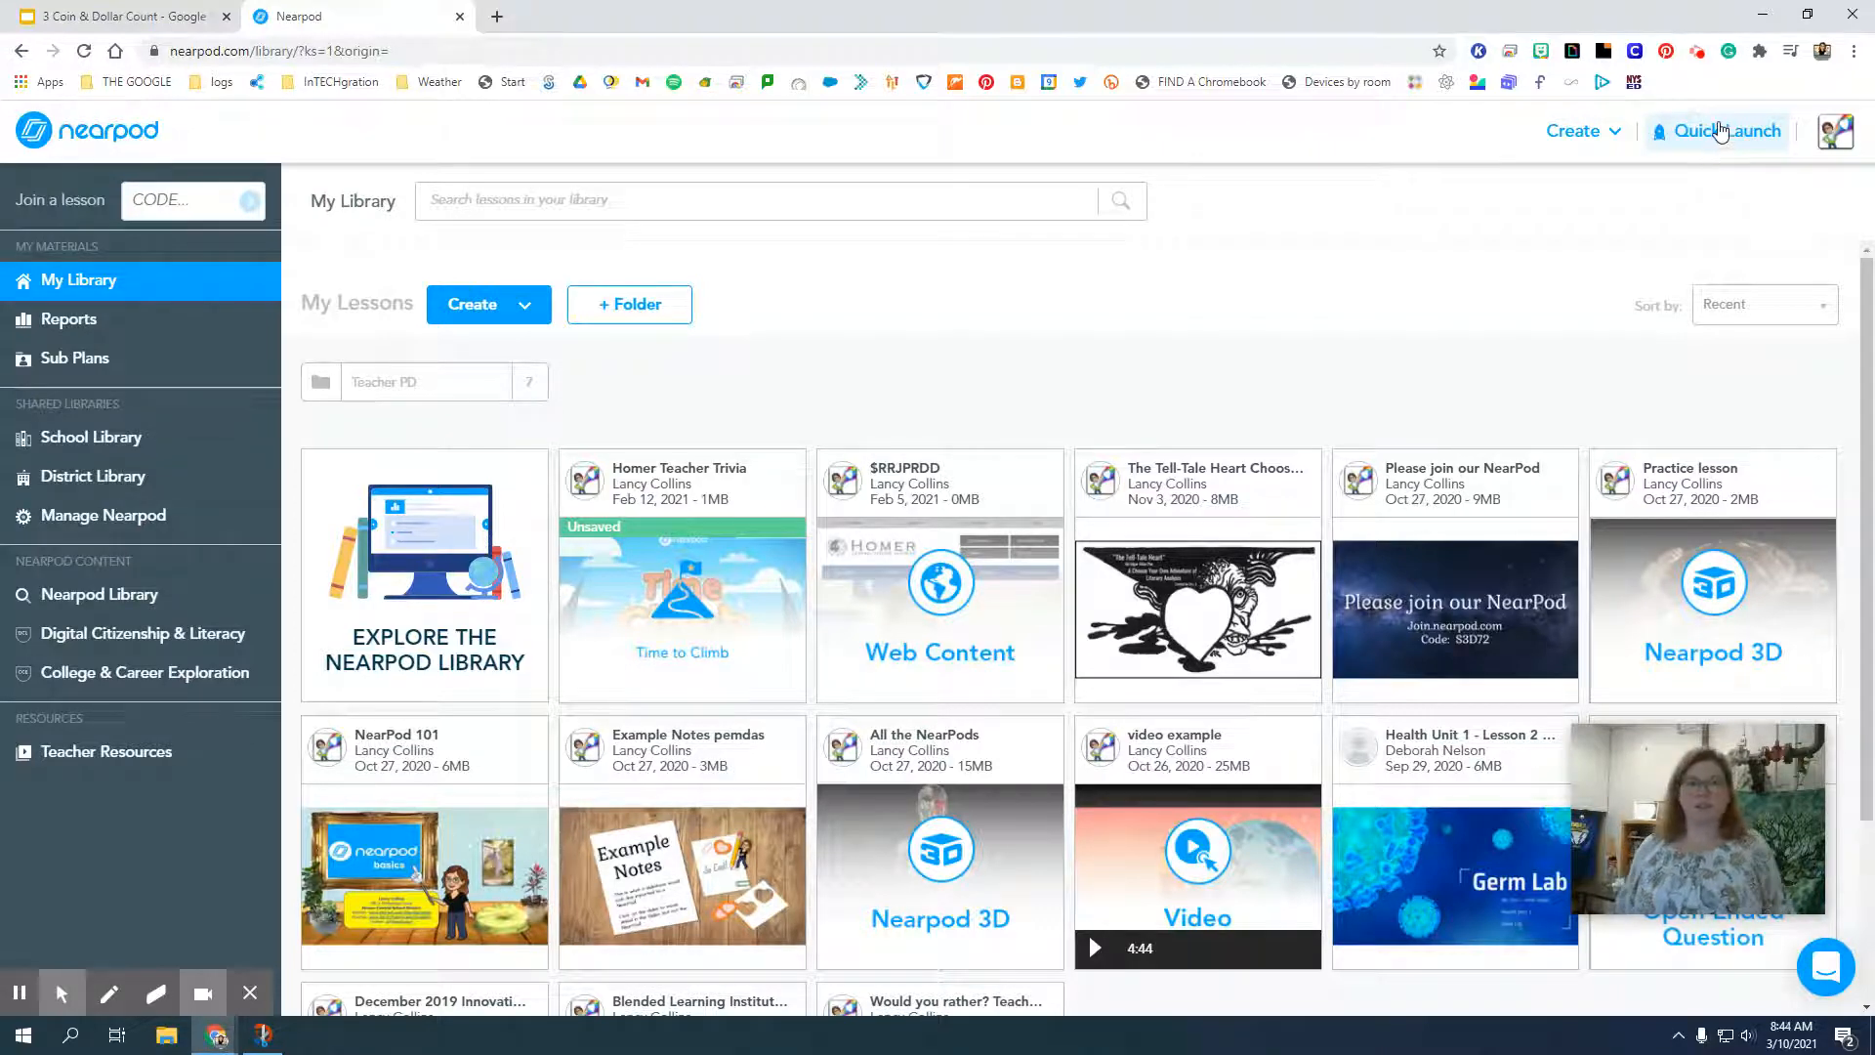
{"action": "left_click", "coordinate": [1822, 138]}
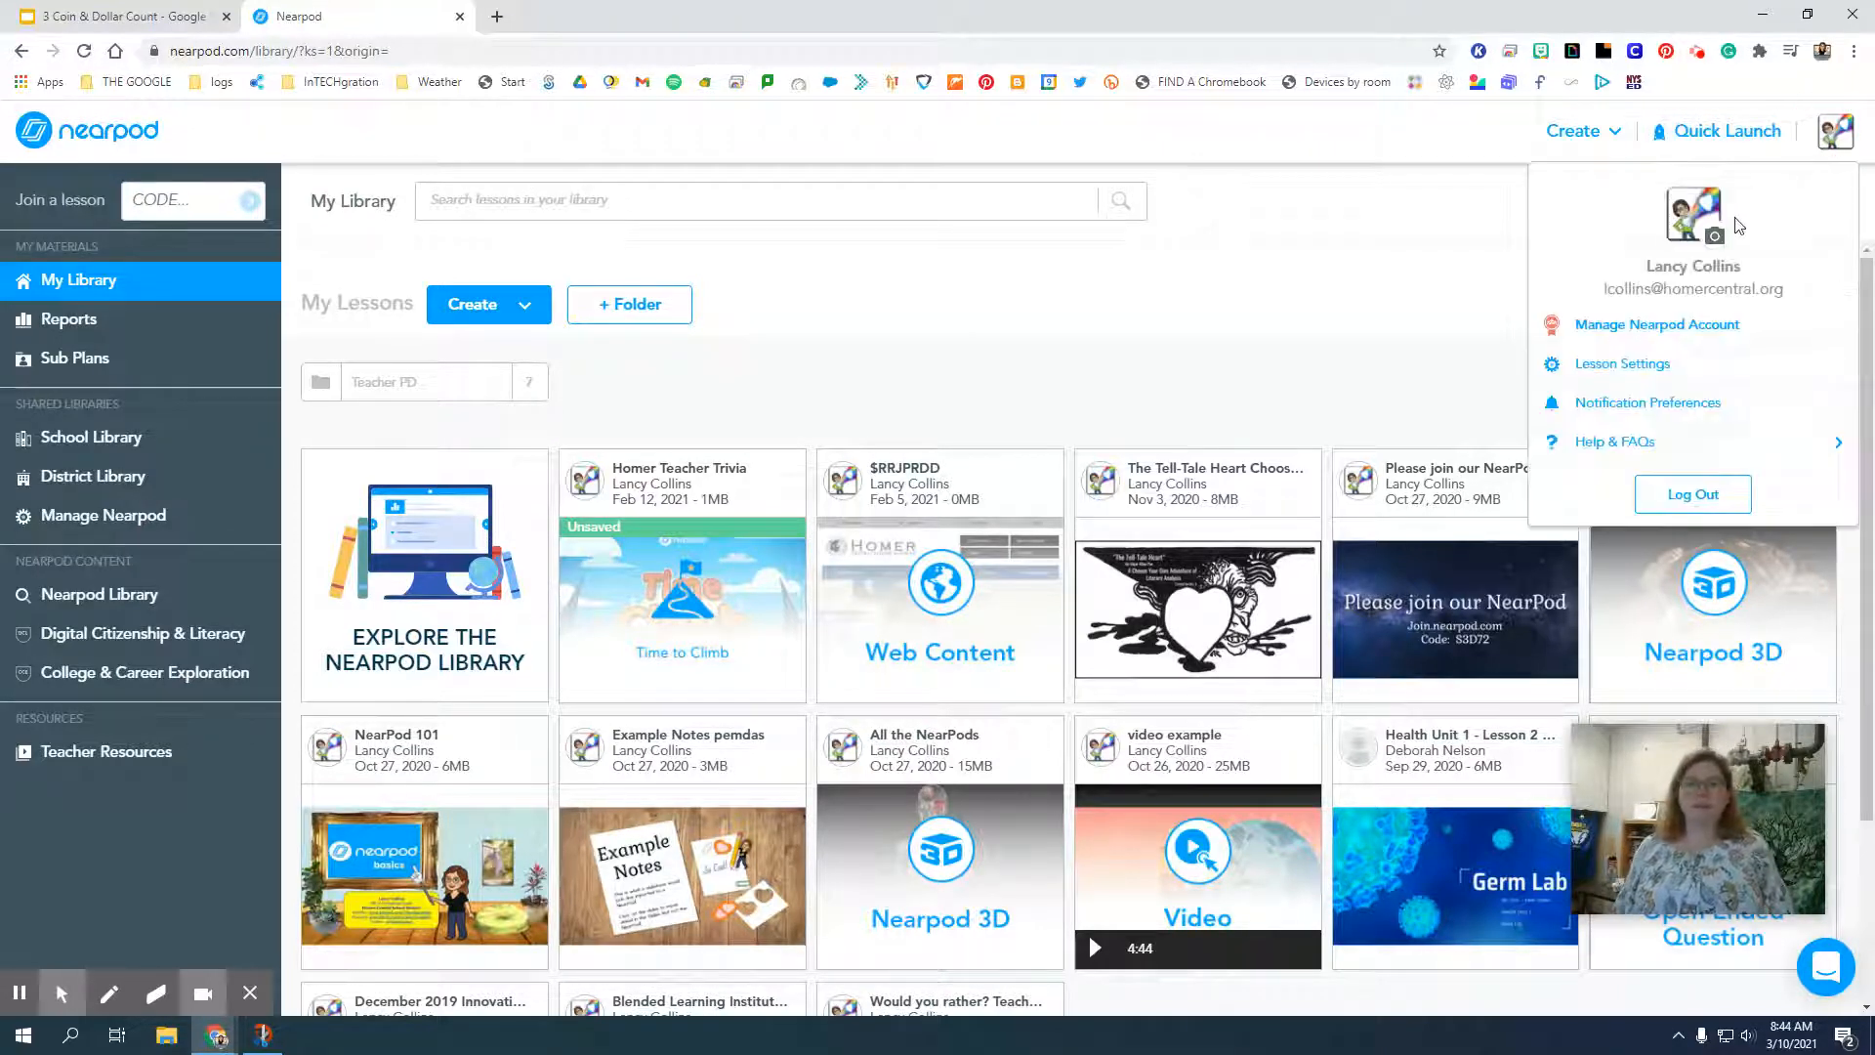
{"action": "left_click", "coordinate": [1282, 264]}
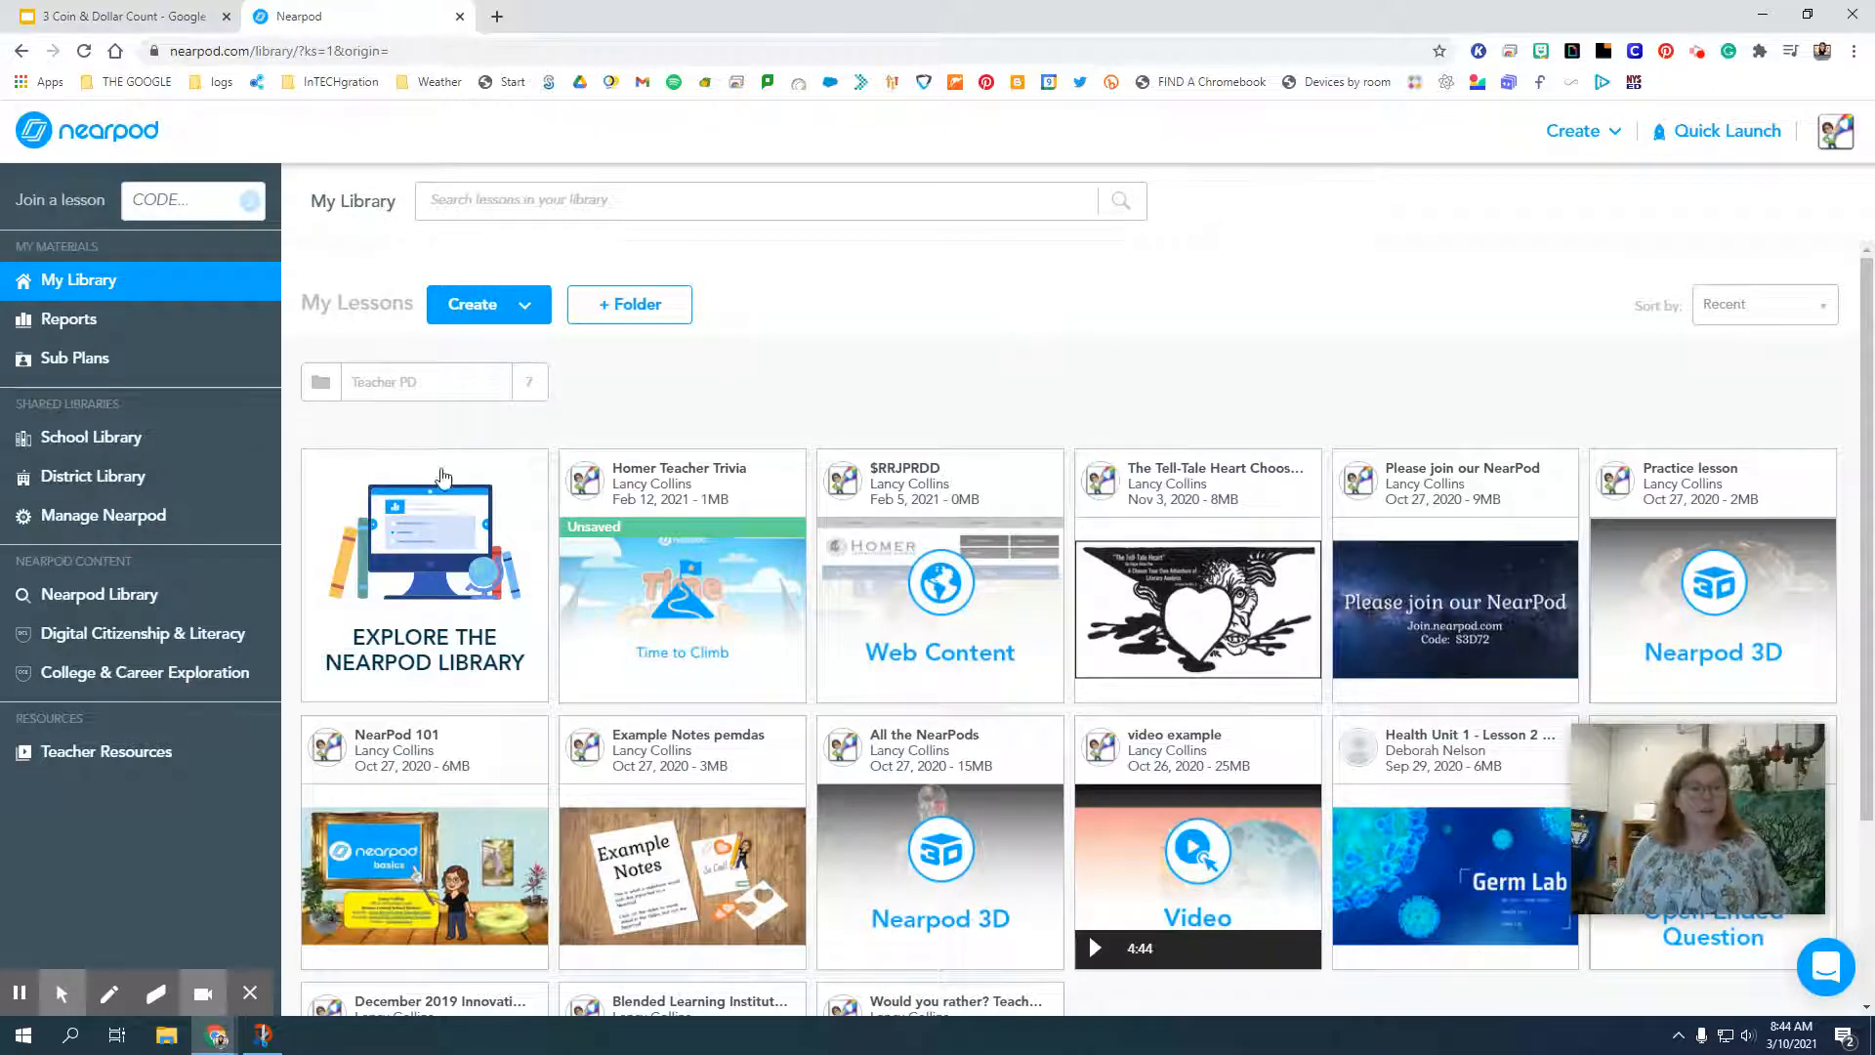
Open the Nearpod Library and browse its Videos, Activities, Lessons, By Publisher and Premium Collections categories, returning to Featured.
{"action": "left_click", "coordinate": [478, 525]}
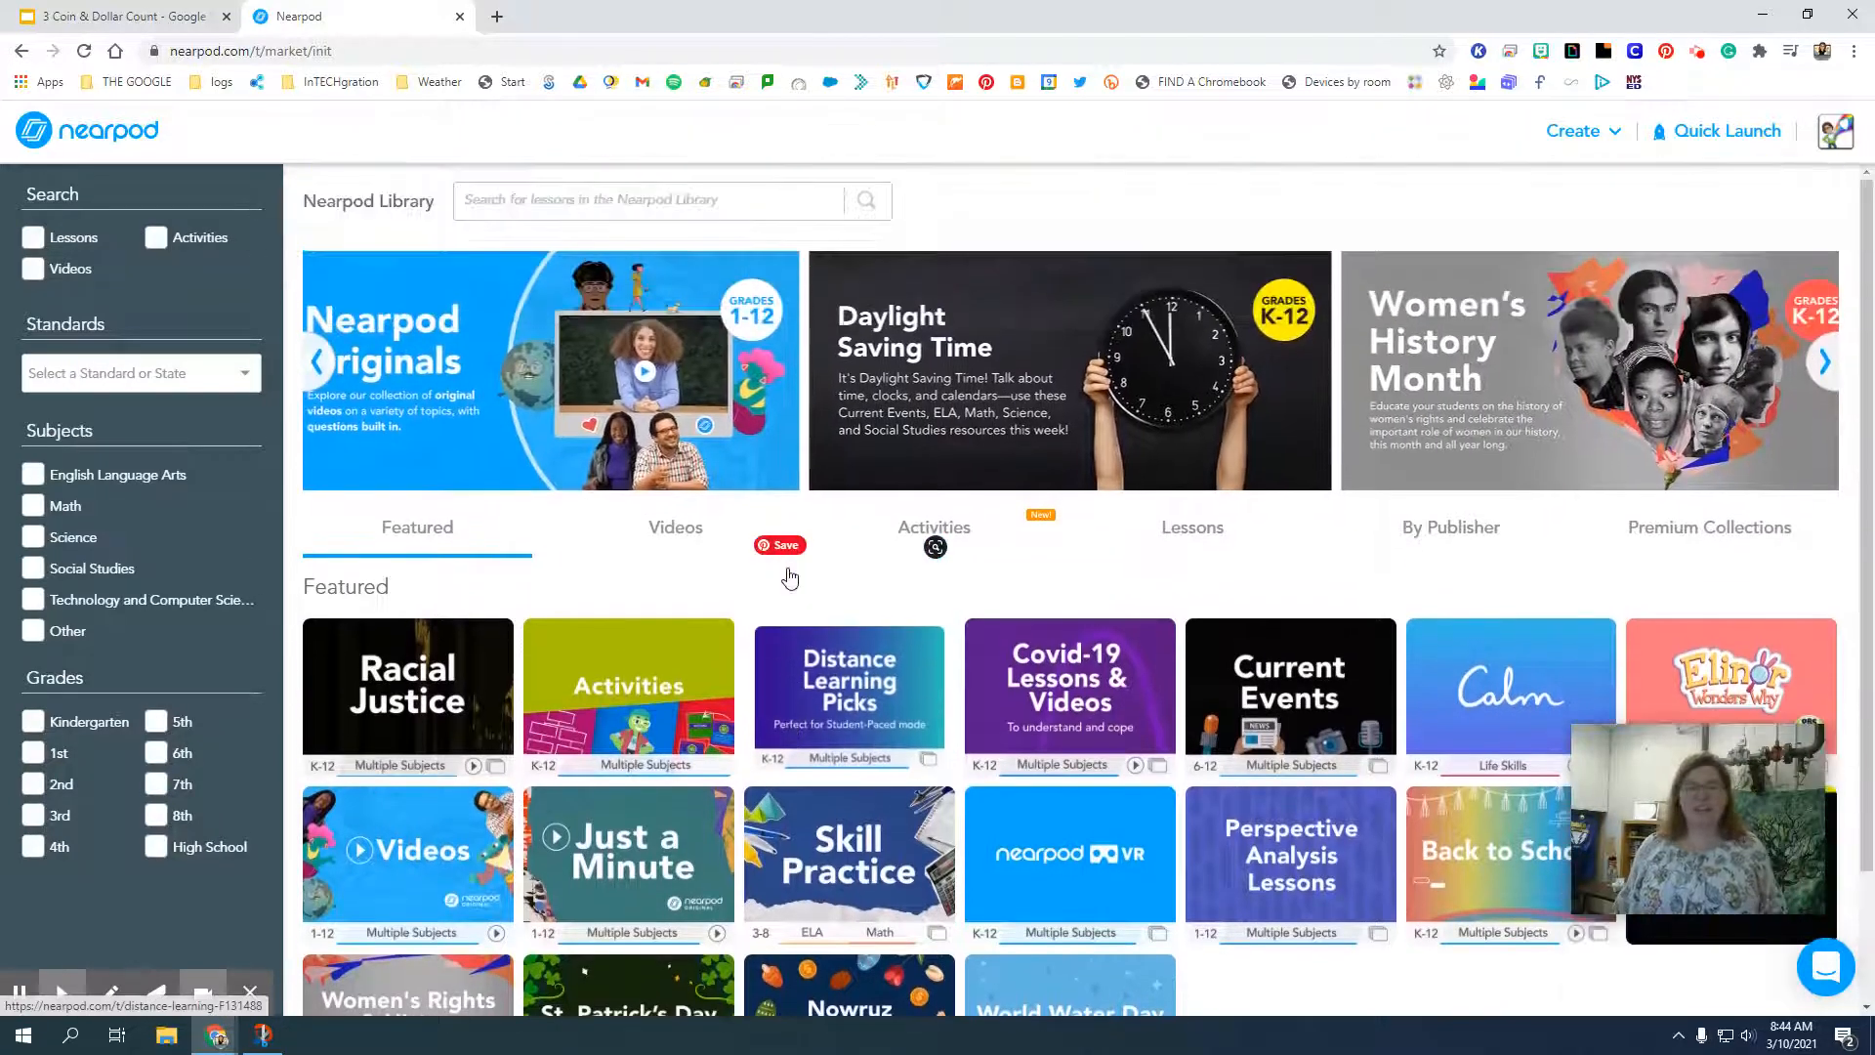
{"action": "left_click", "coordinate": [674, 529]}
{"action": "left_click", "coordinate": [926, 550]}
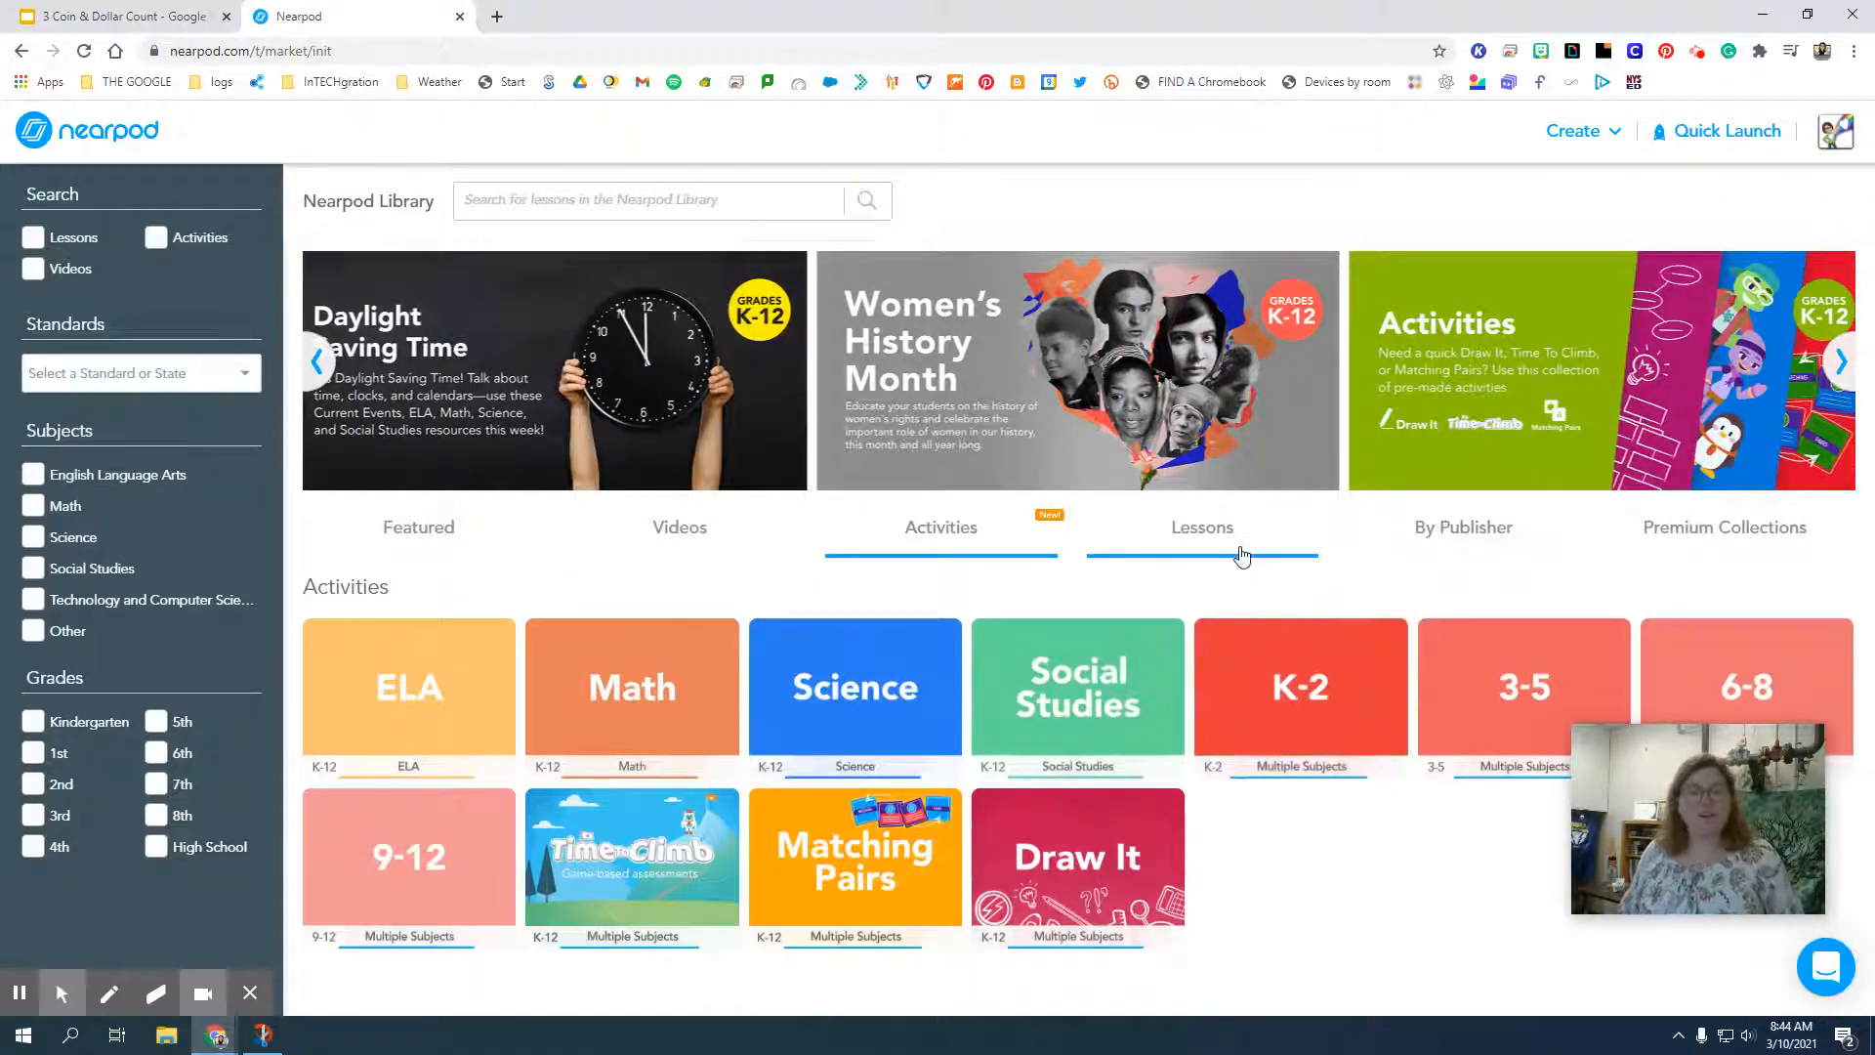
{"action": "left_click", "coordinate": [1242, 555]}
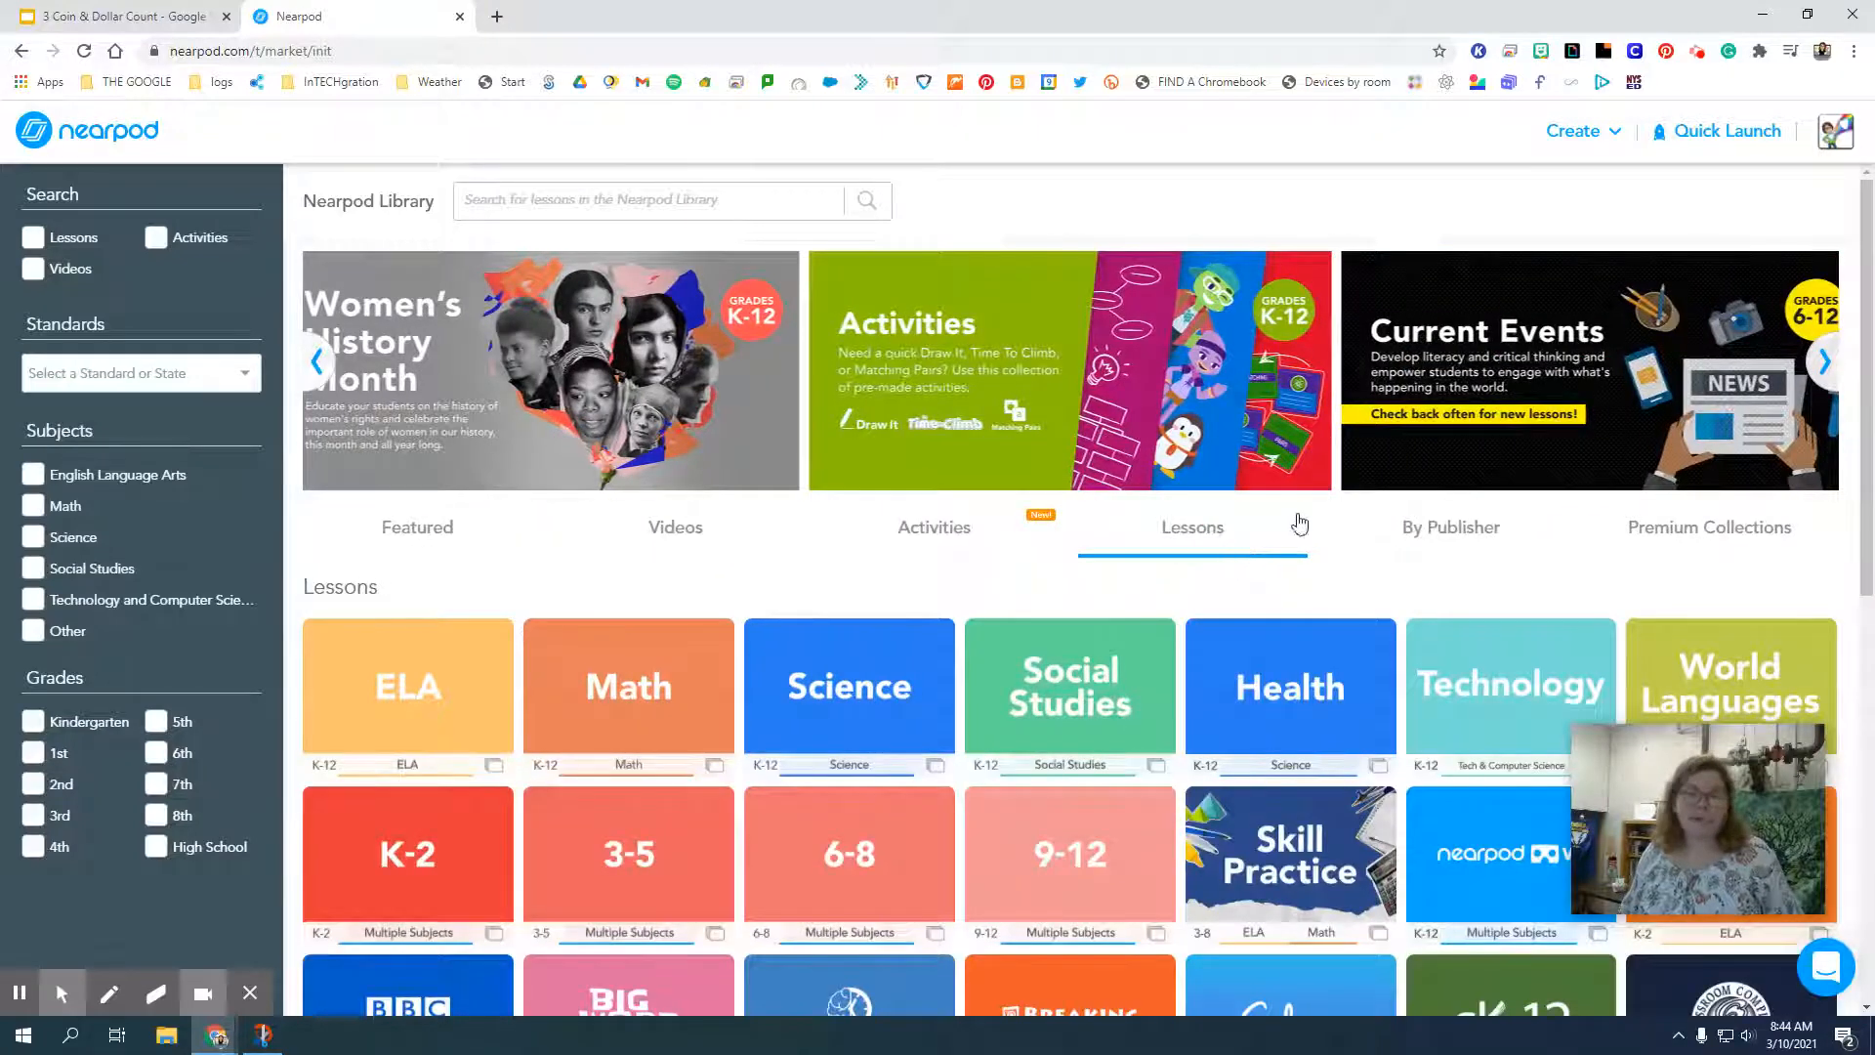
{"action": "left_click", "coordinate": [1448, 550]}
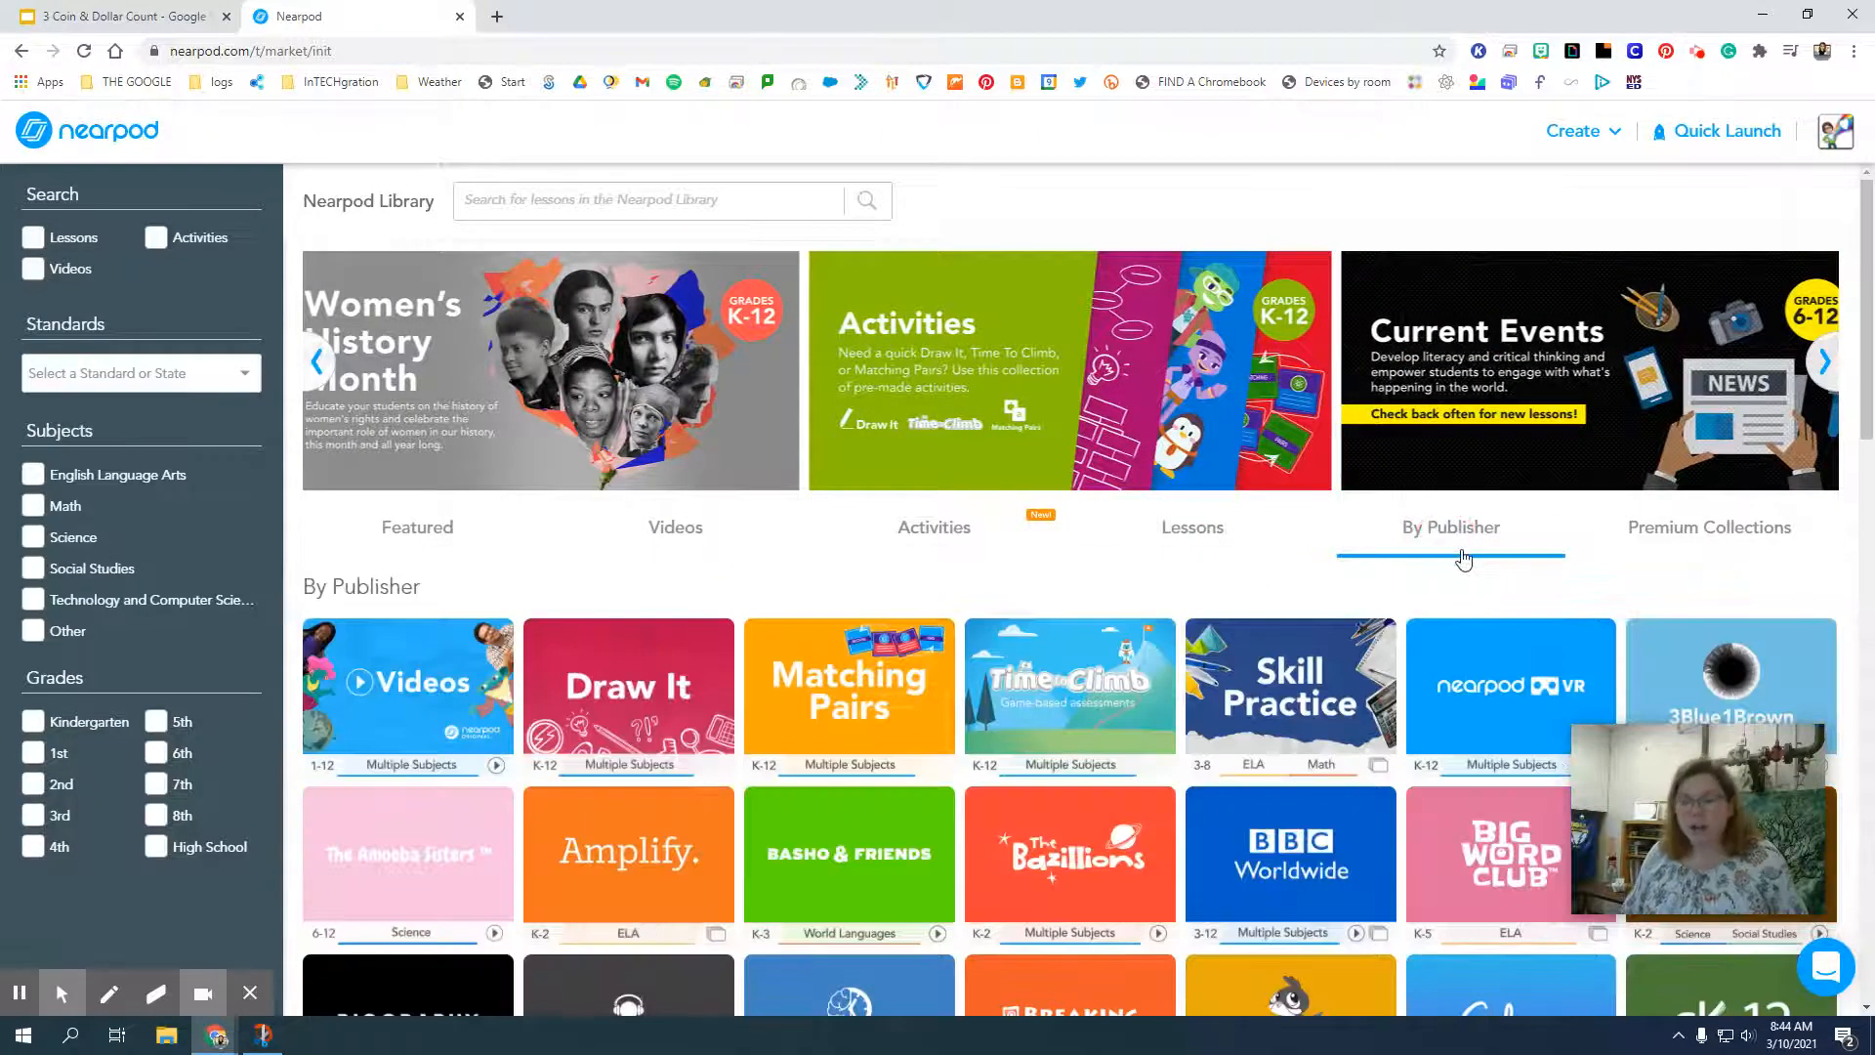
{"action": "left_click", "coordinate": [1674, 539]}
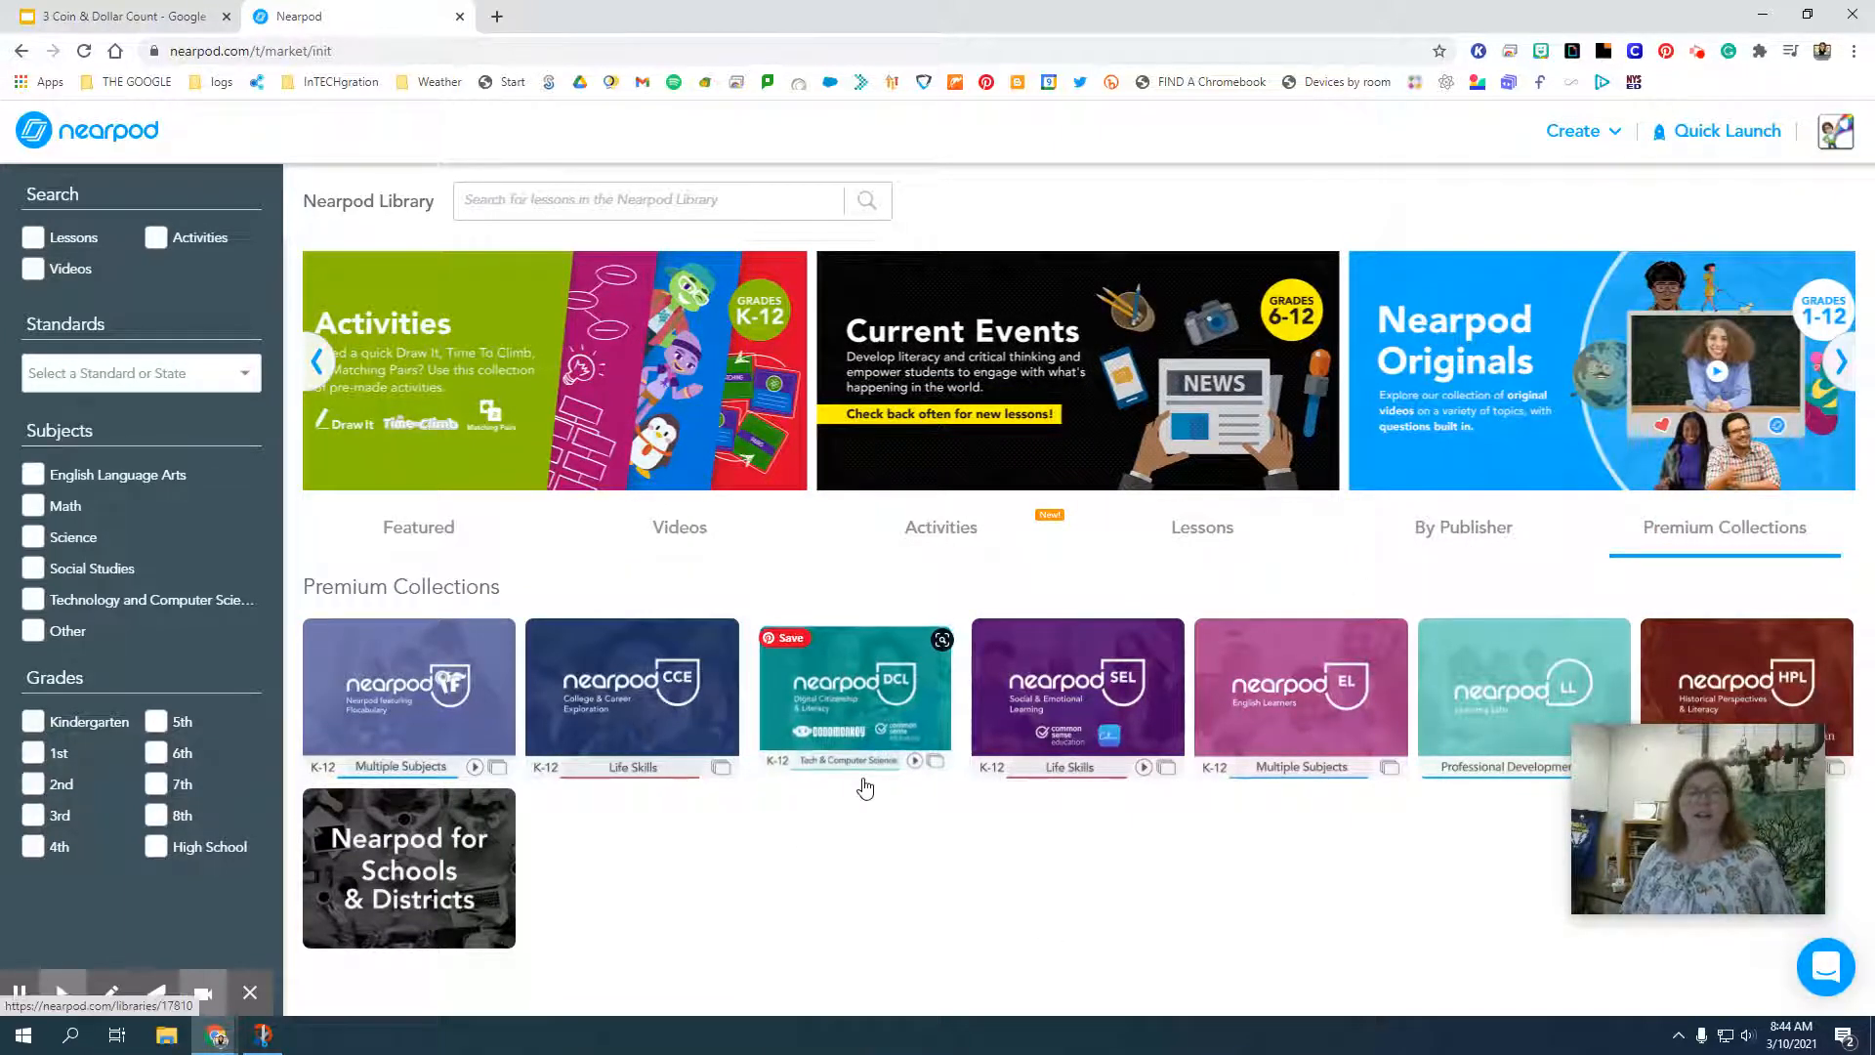
{"action": "left_click", "coordinate": [411, 520]}
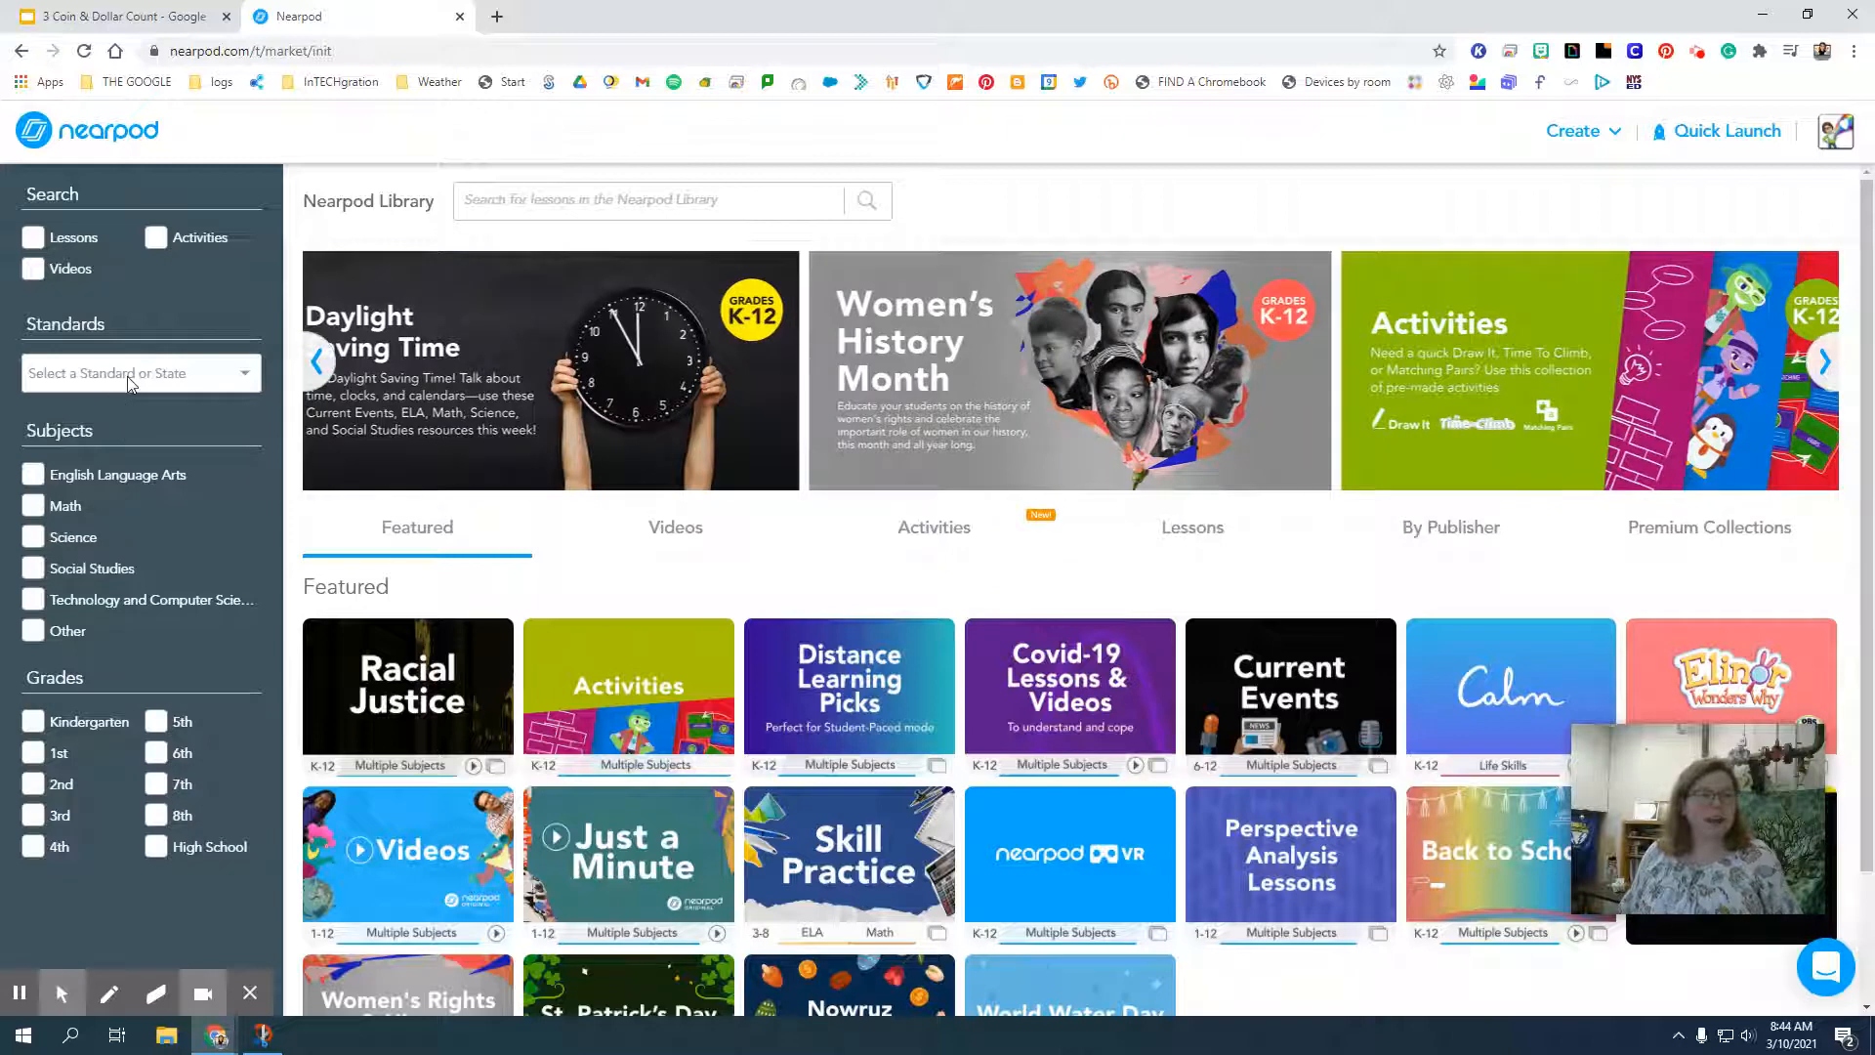
Filter the Nearpod Library to Social Studies content for High School.
{"action": "left_click", "coordinate": [130, 383]}
{"action": "left_click", "coordinate": [160, 307]}
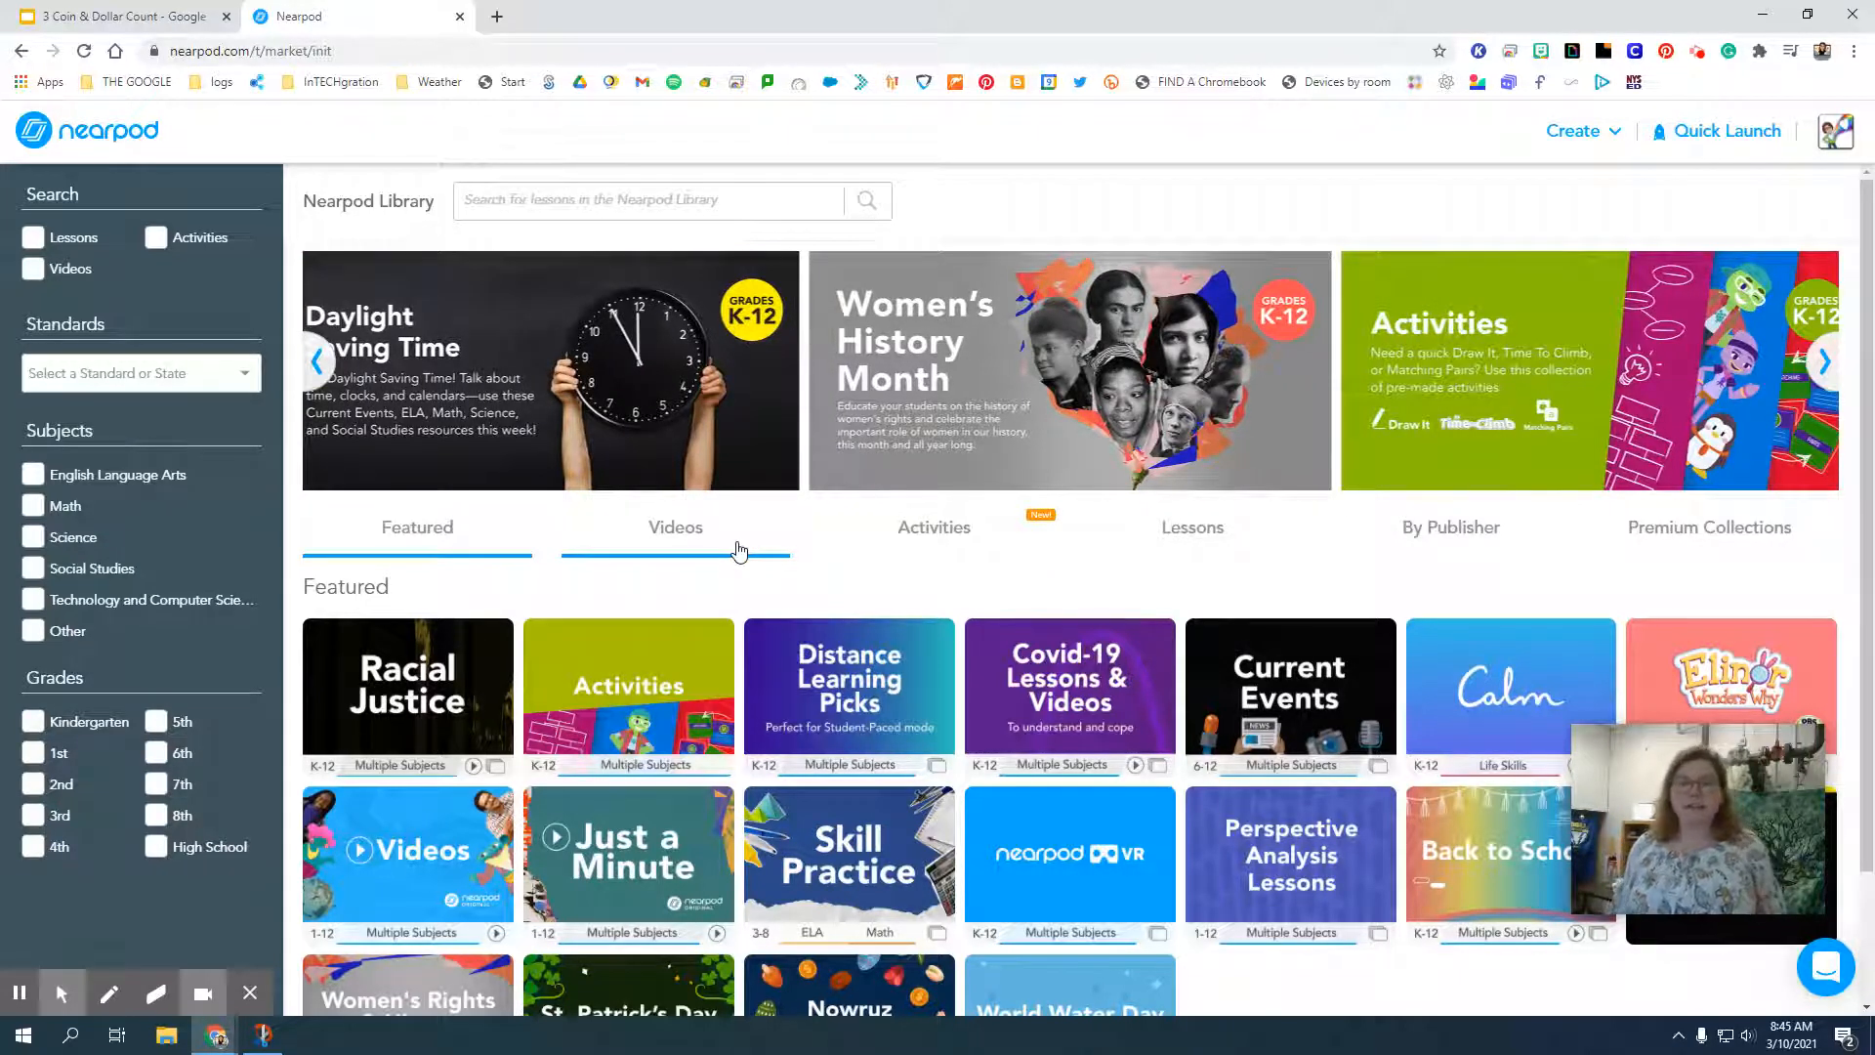
{"action": "left_click", "coordinate": [32, 572]}
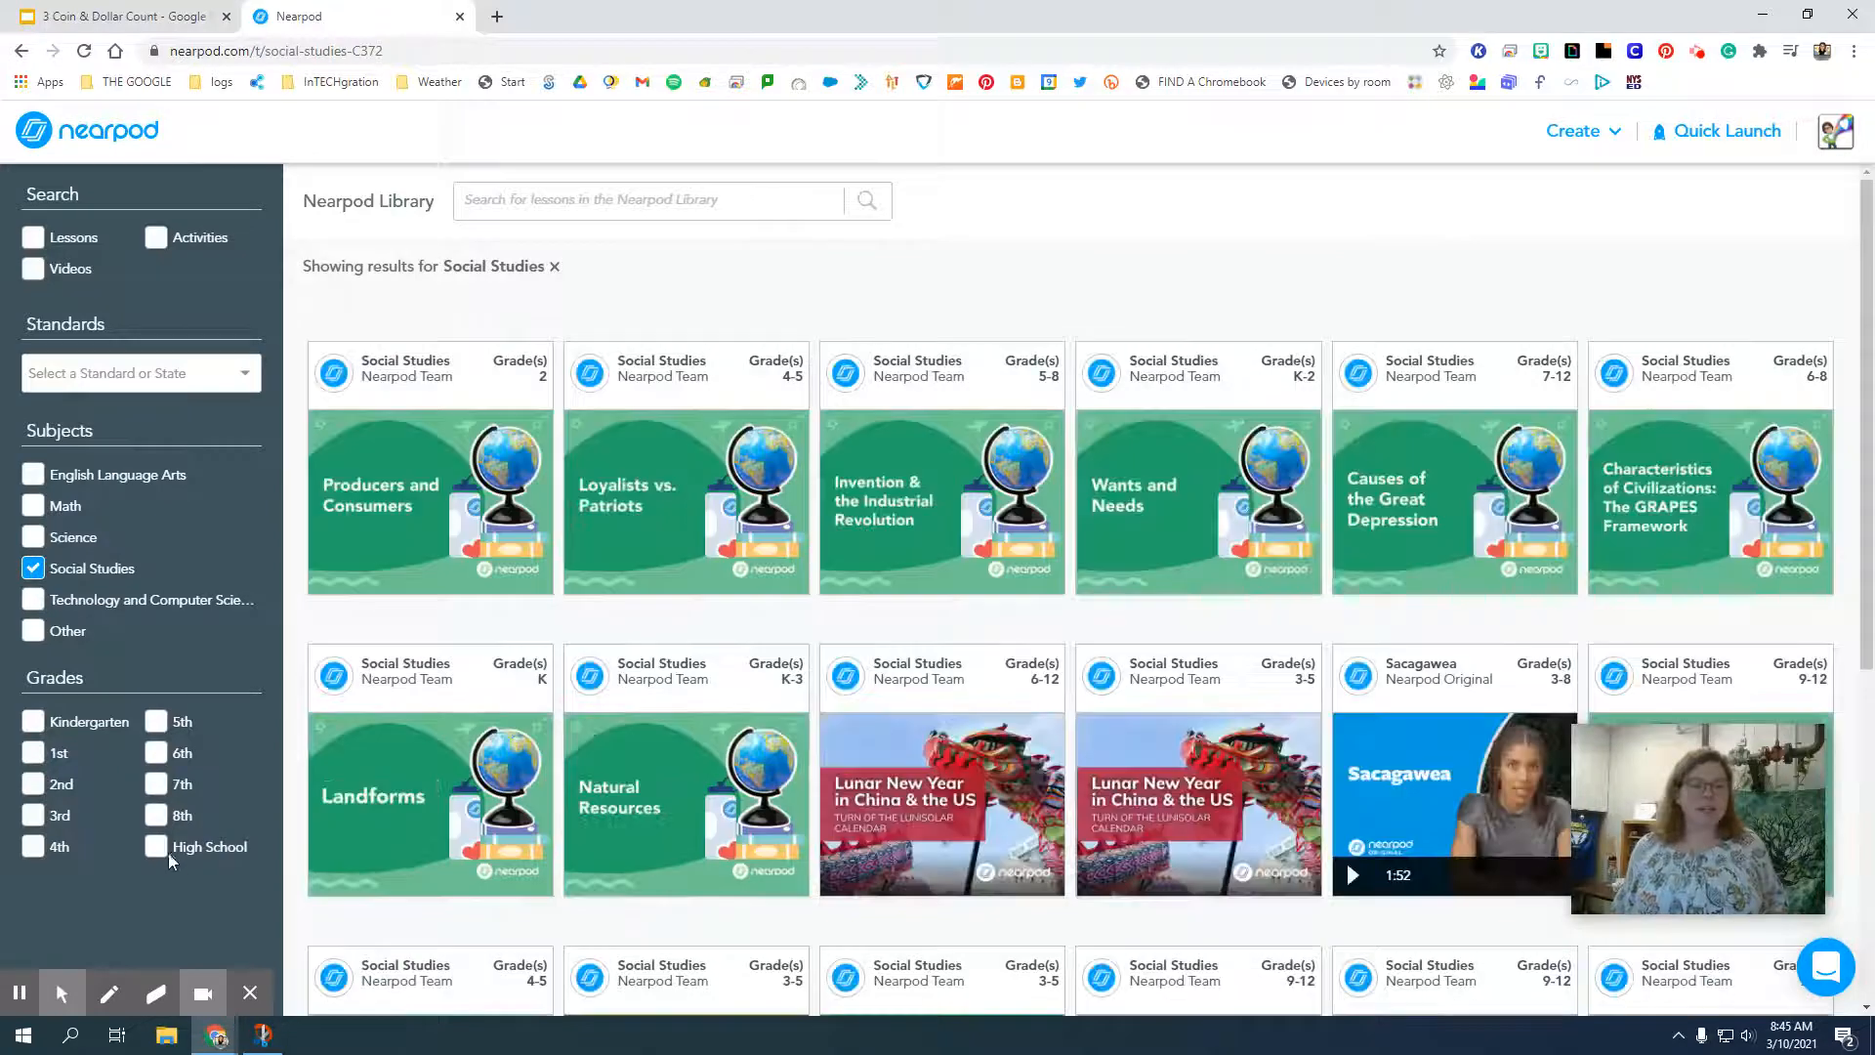
{"action": "left_click", "coordinate": [159, 850]}
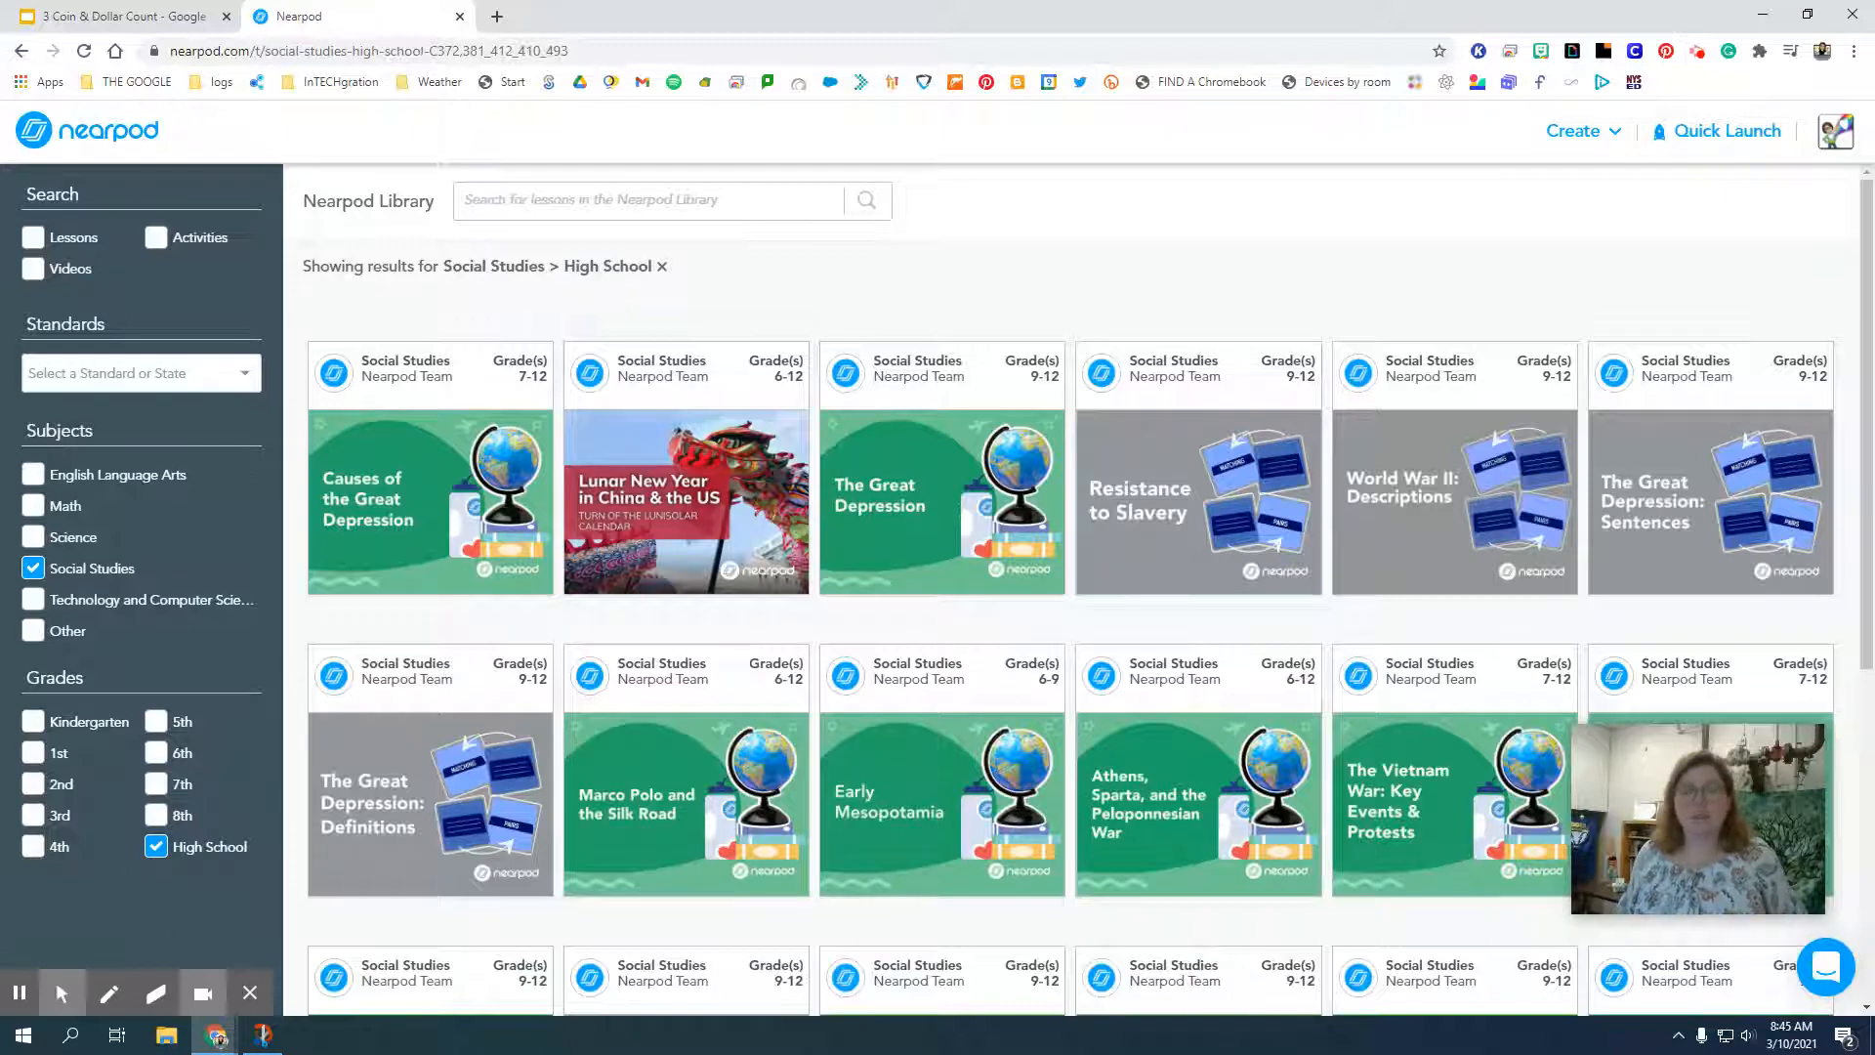
Open the Early Mesopotamia lesson from the filtered results and preview its slides up to slide 3.
{"action": "mouse_move", "coordinate": [1019, 738]}
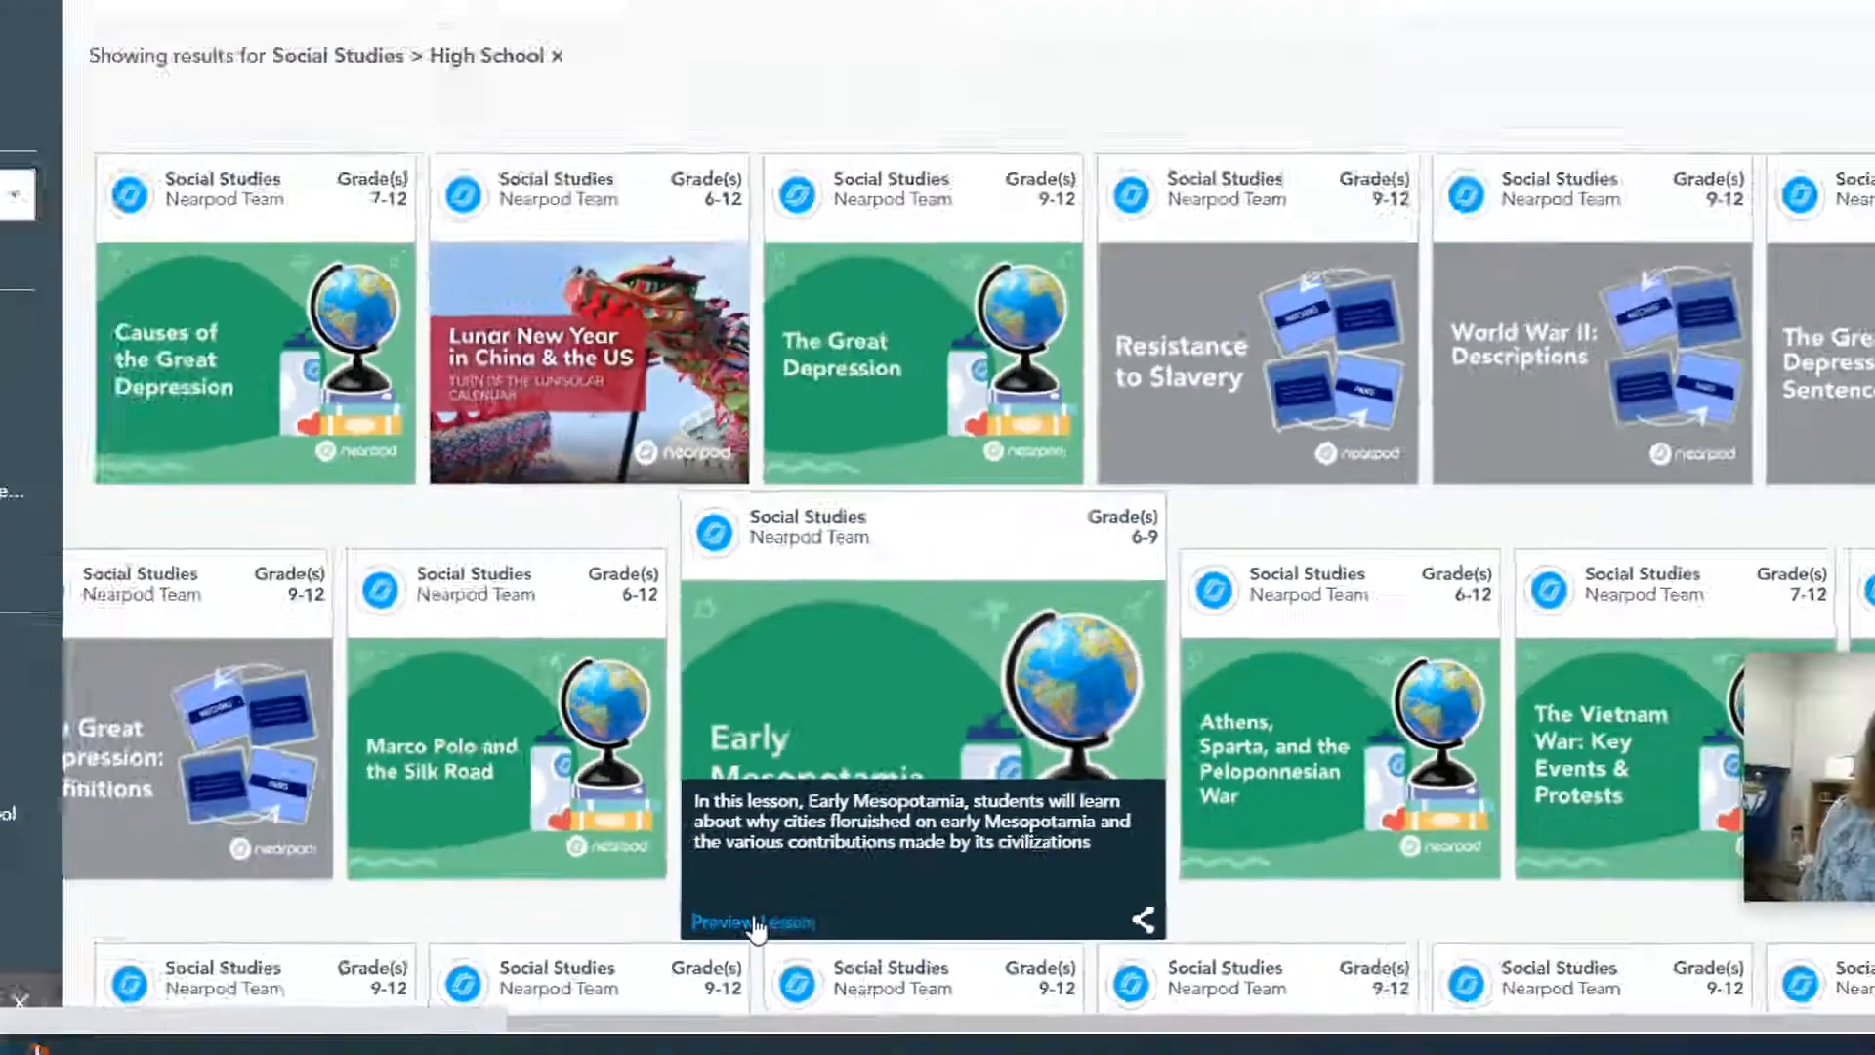
{"action": "left_click", "coordinate": [523, 890]}
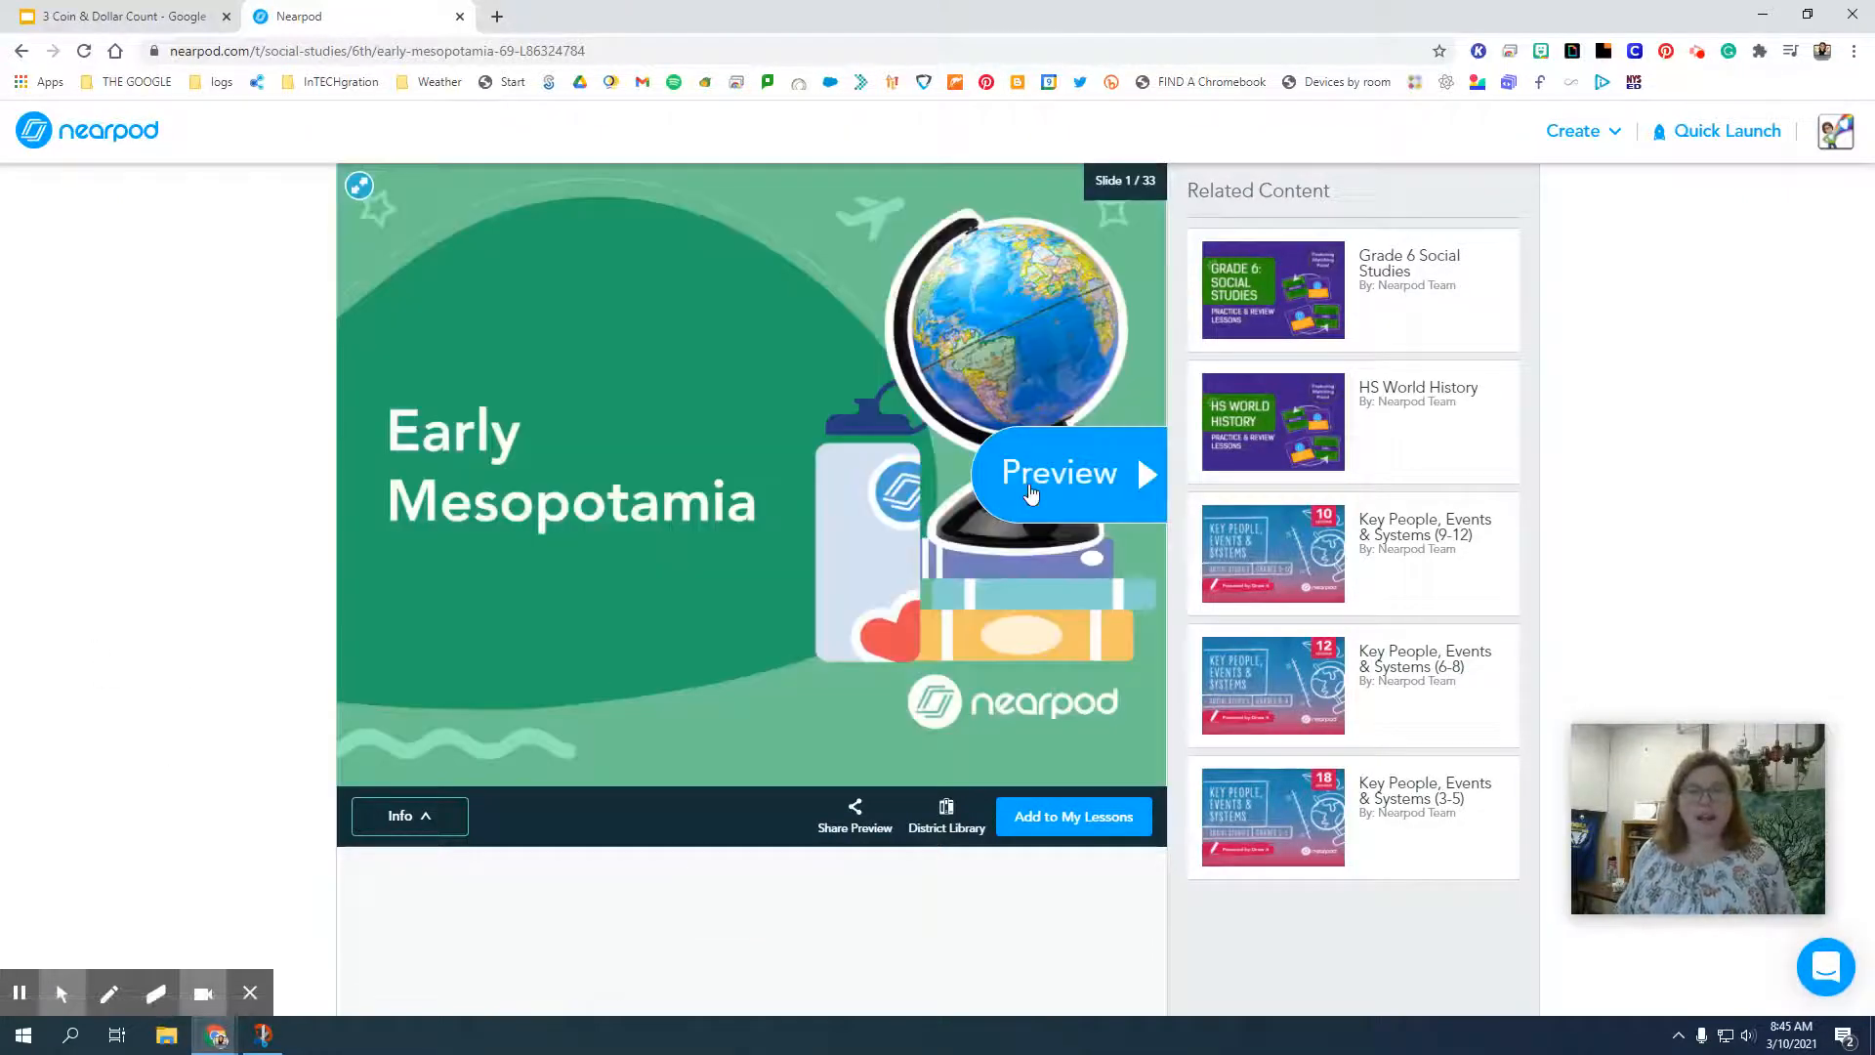
{"action": "left_click", "coordinate": [1030, 491]}
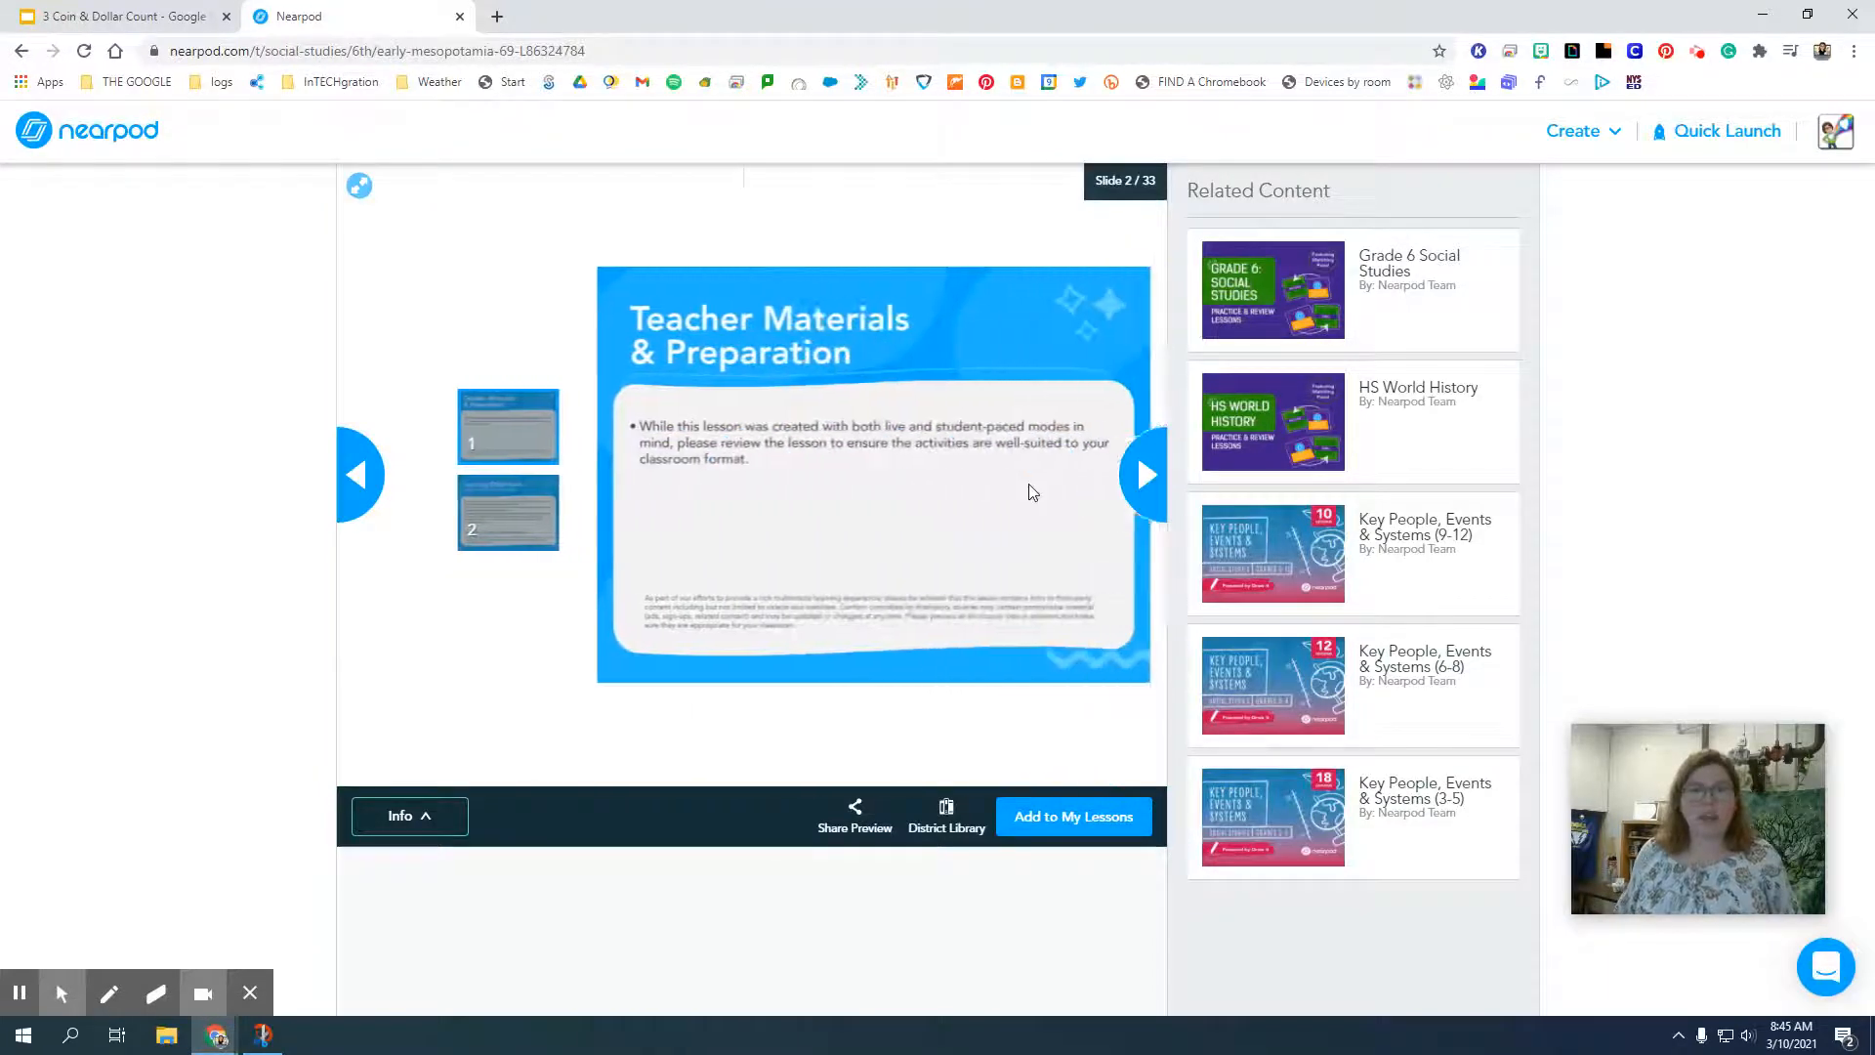
{"action": "left_click", "coordinate": [1150, 488]}
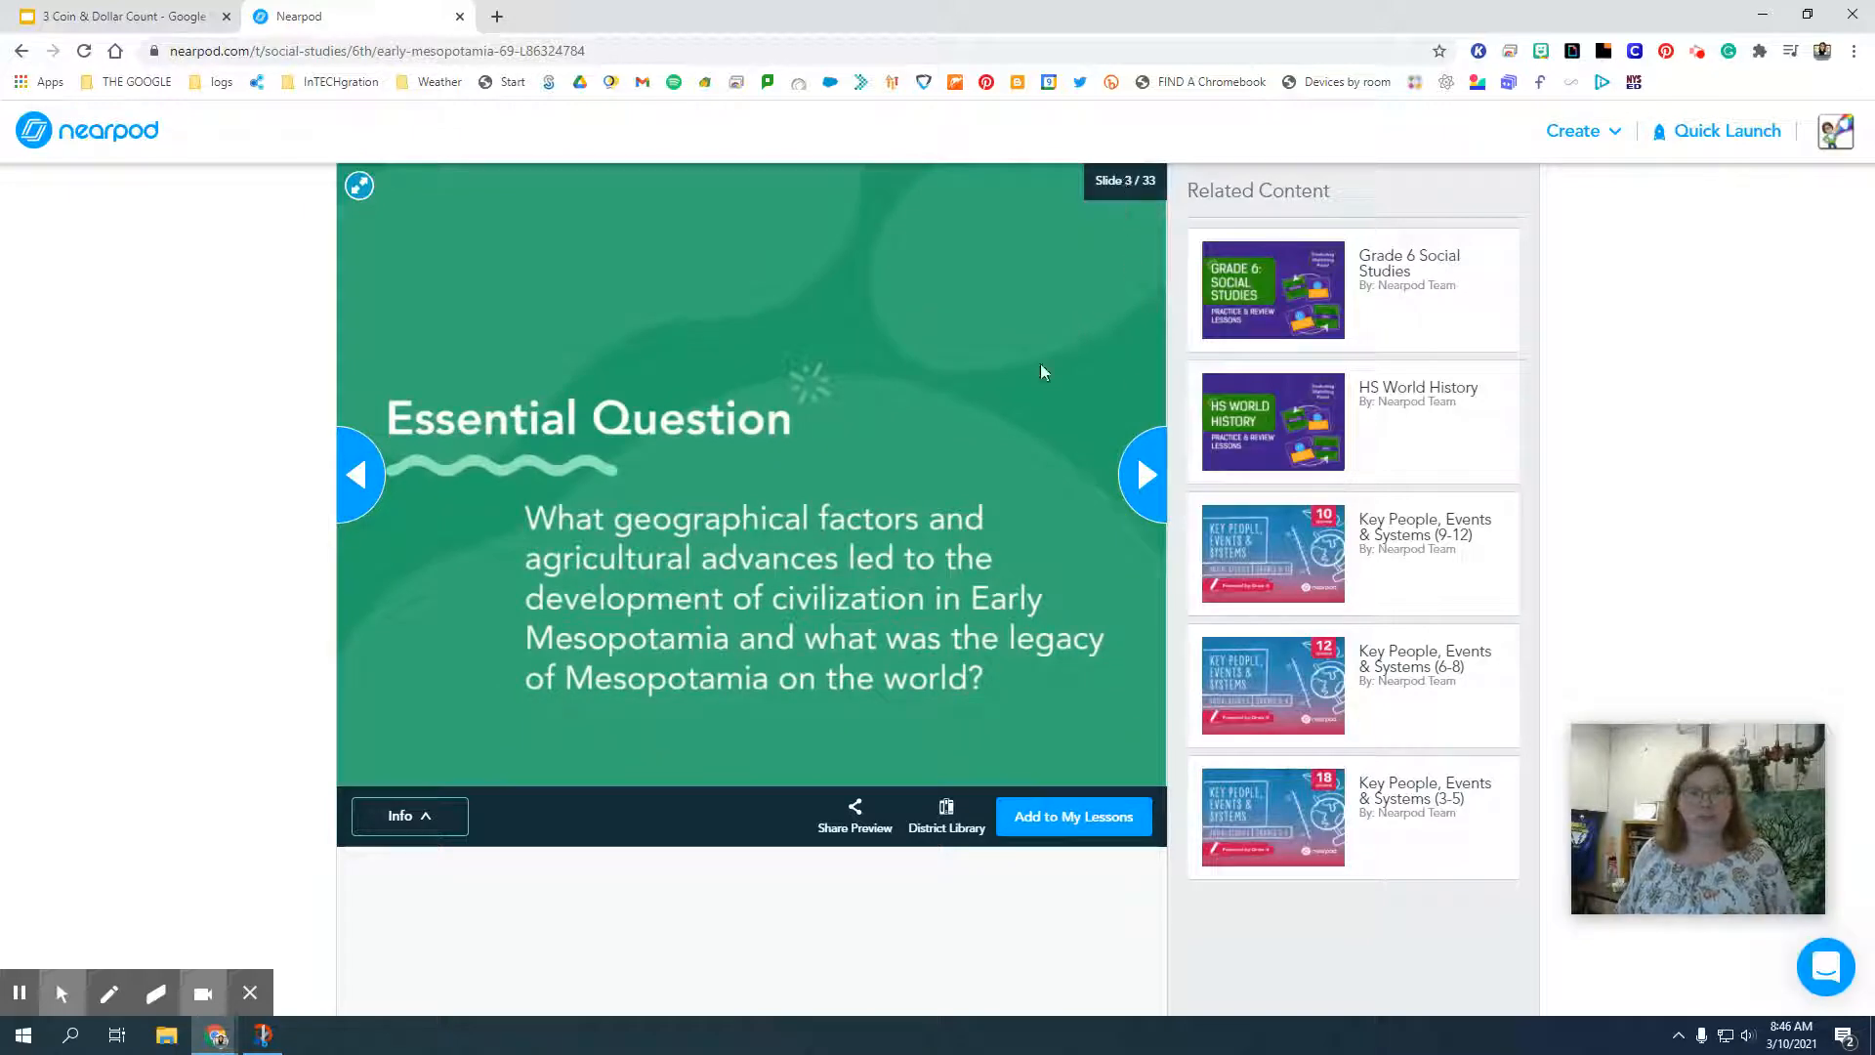
Check the Early Mesopotamia lesson's description and page through its preview to slide 7.
{"action": "left_click", "coordinate": [415, 817]}
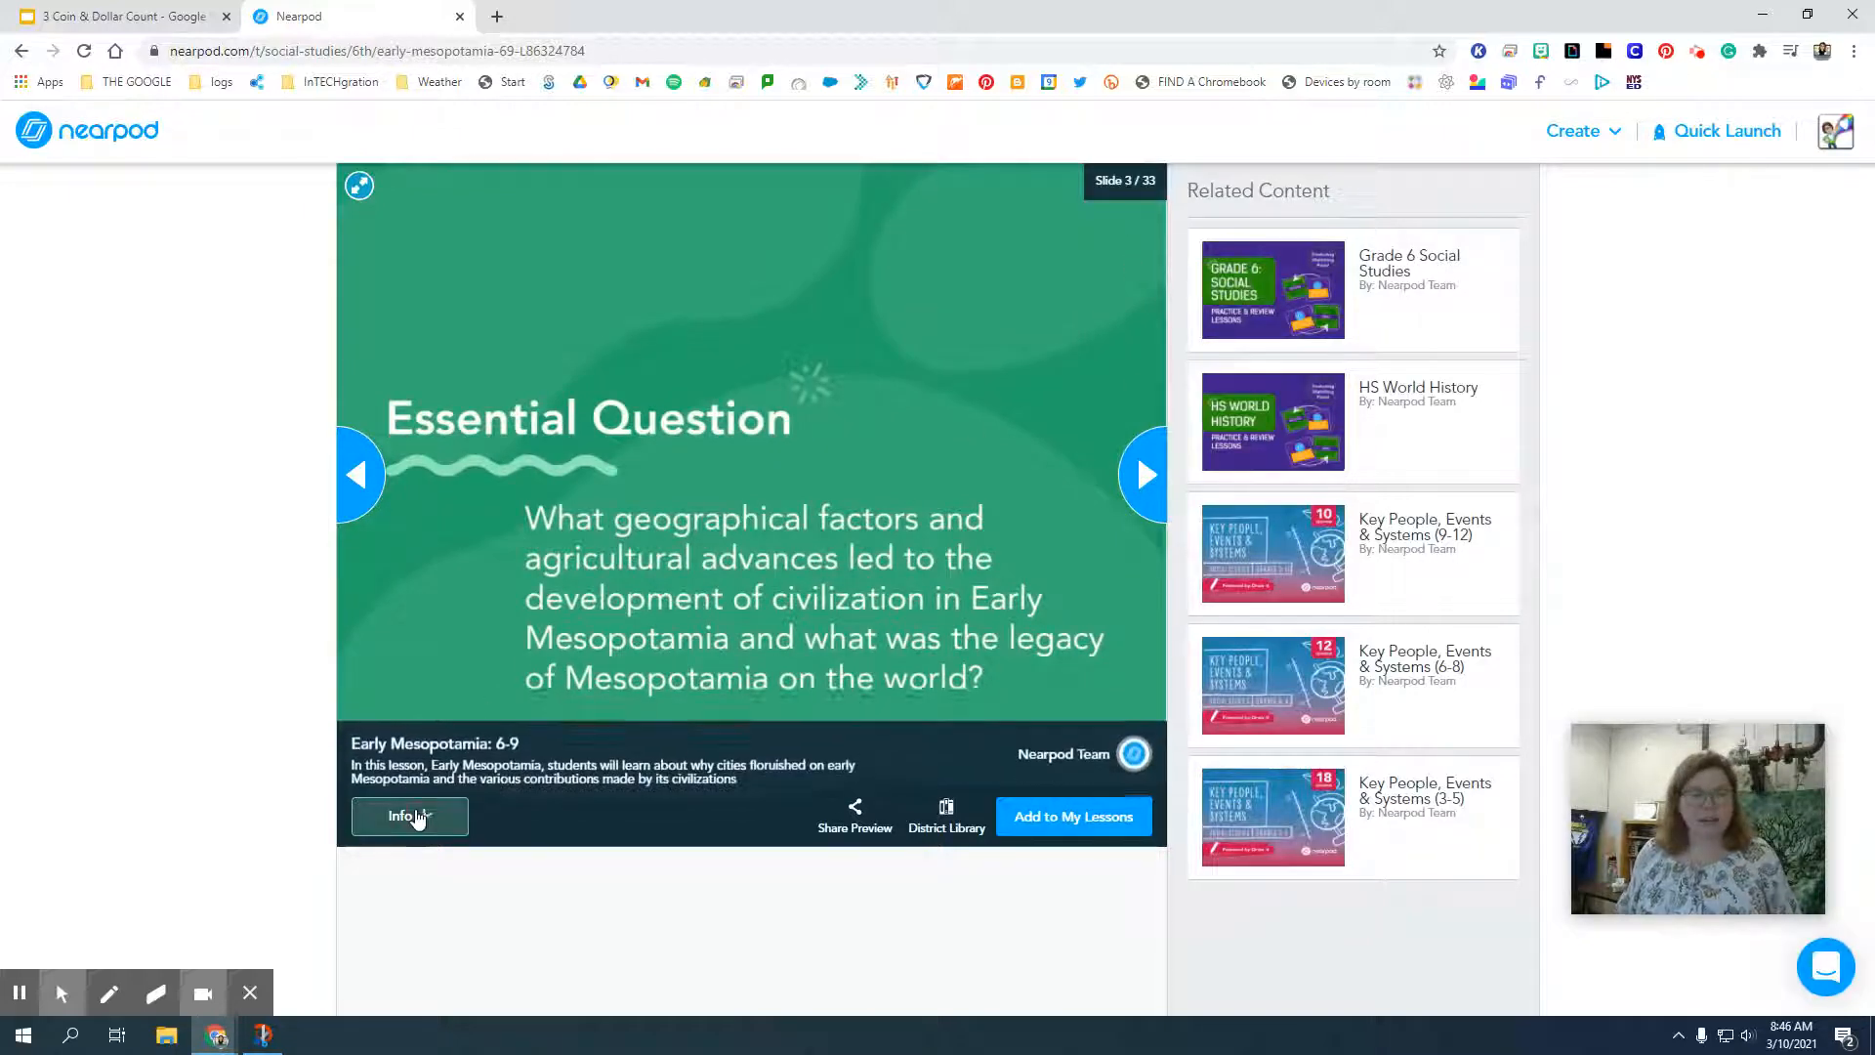
{"action": "left_click", "coordinate": [415, 814]}
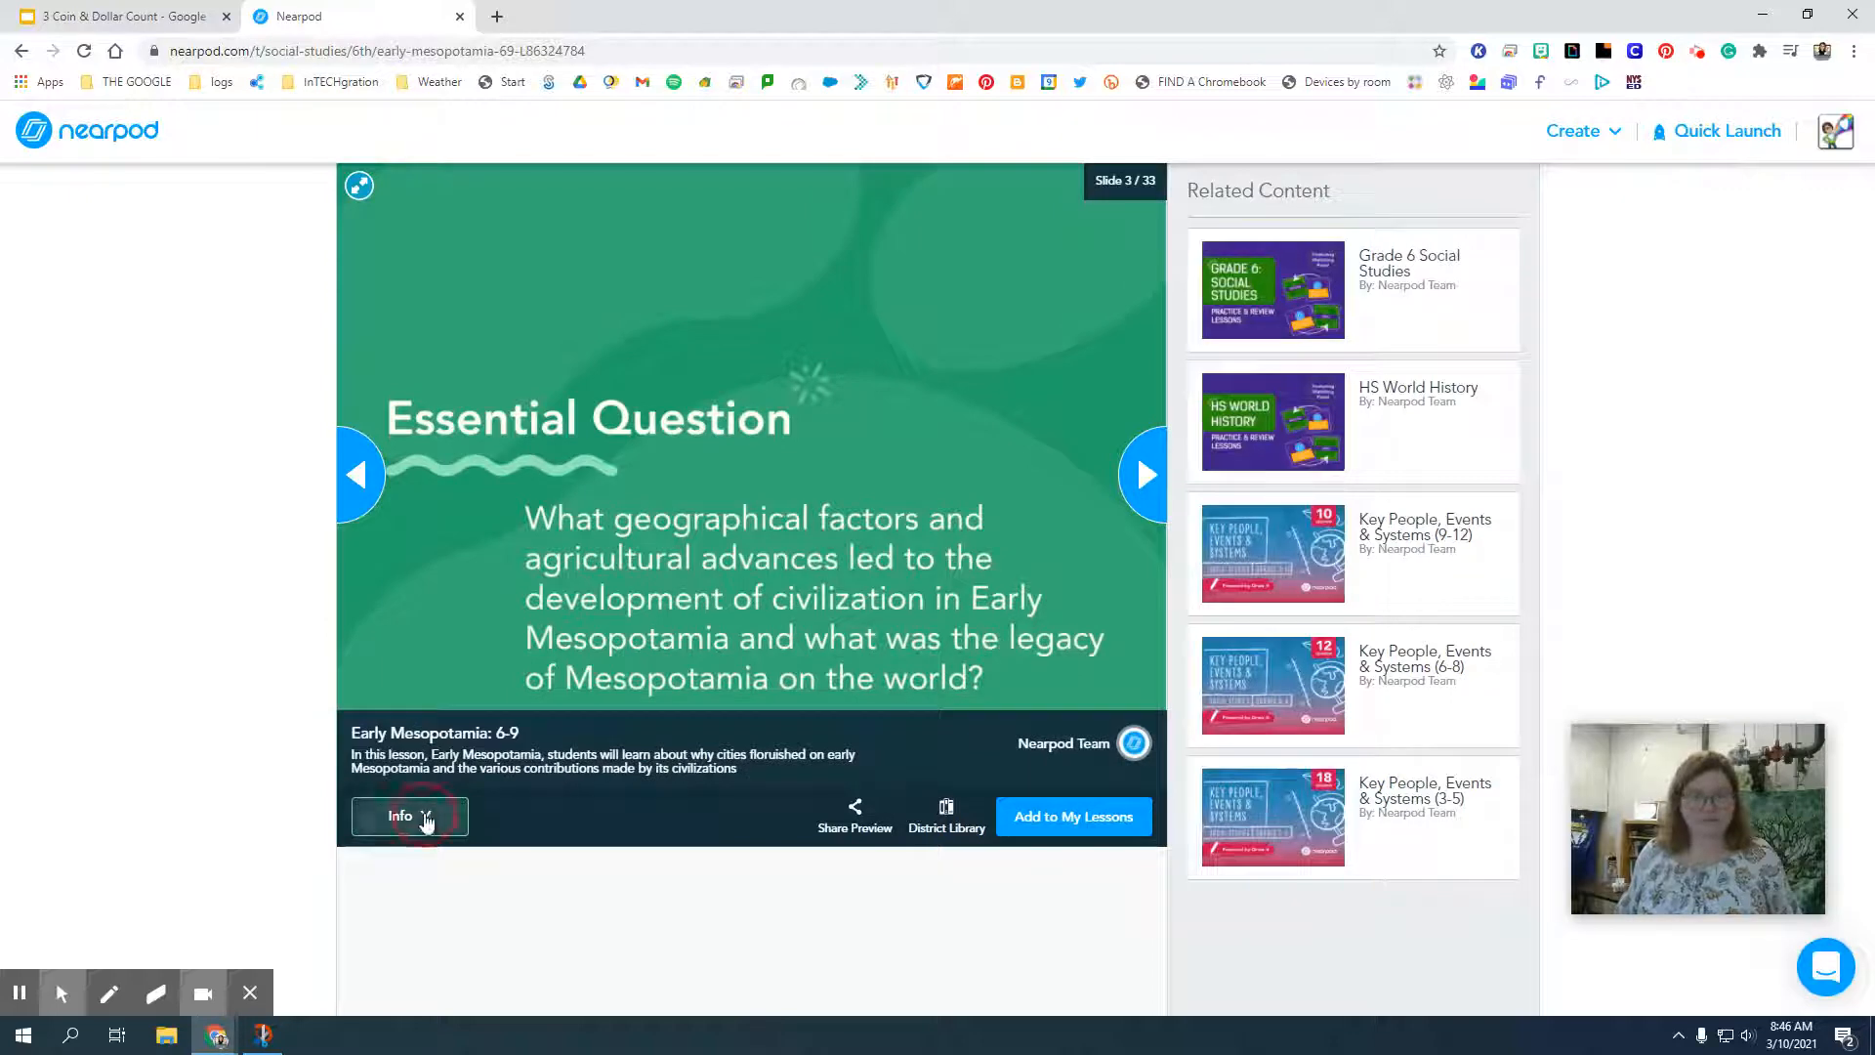
{"action": "left_click", "coordinate": [1156, 508]}
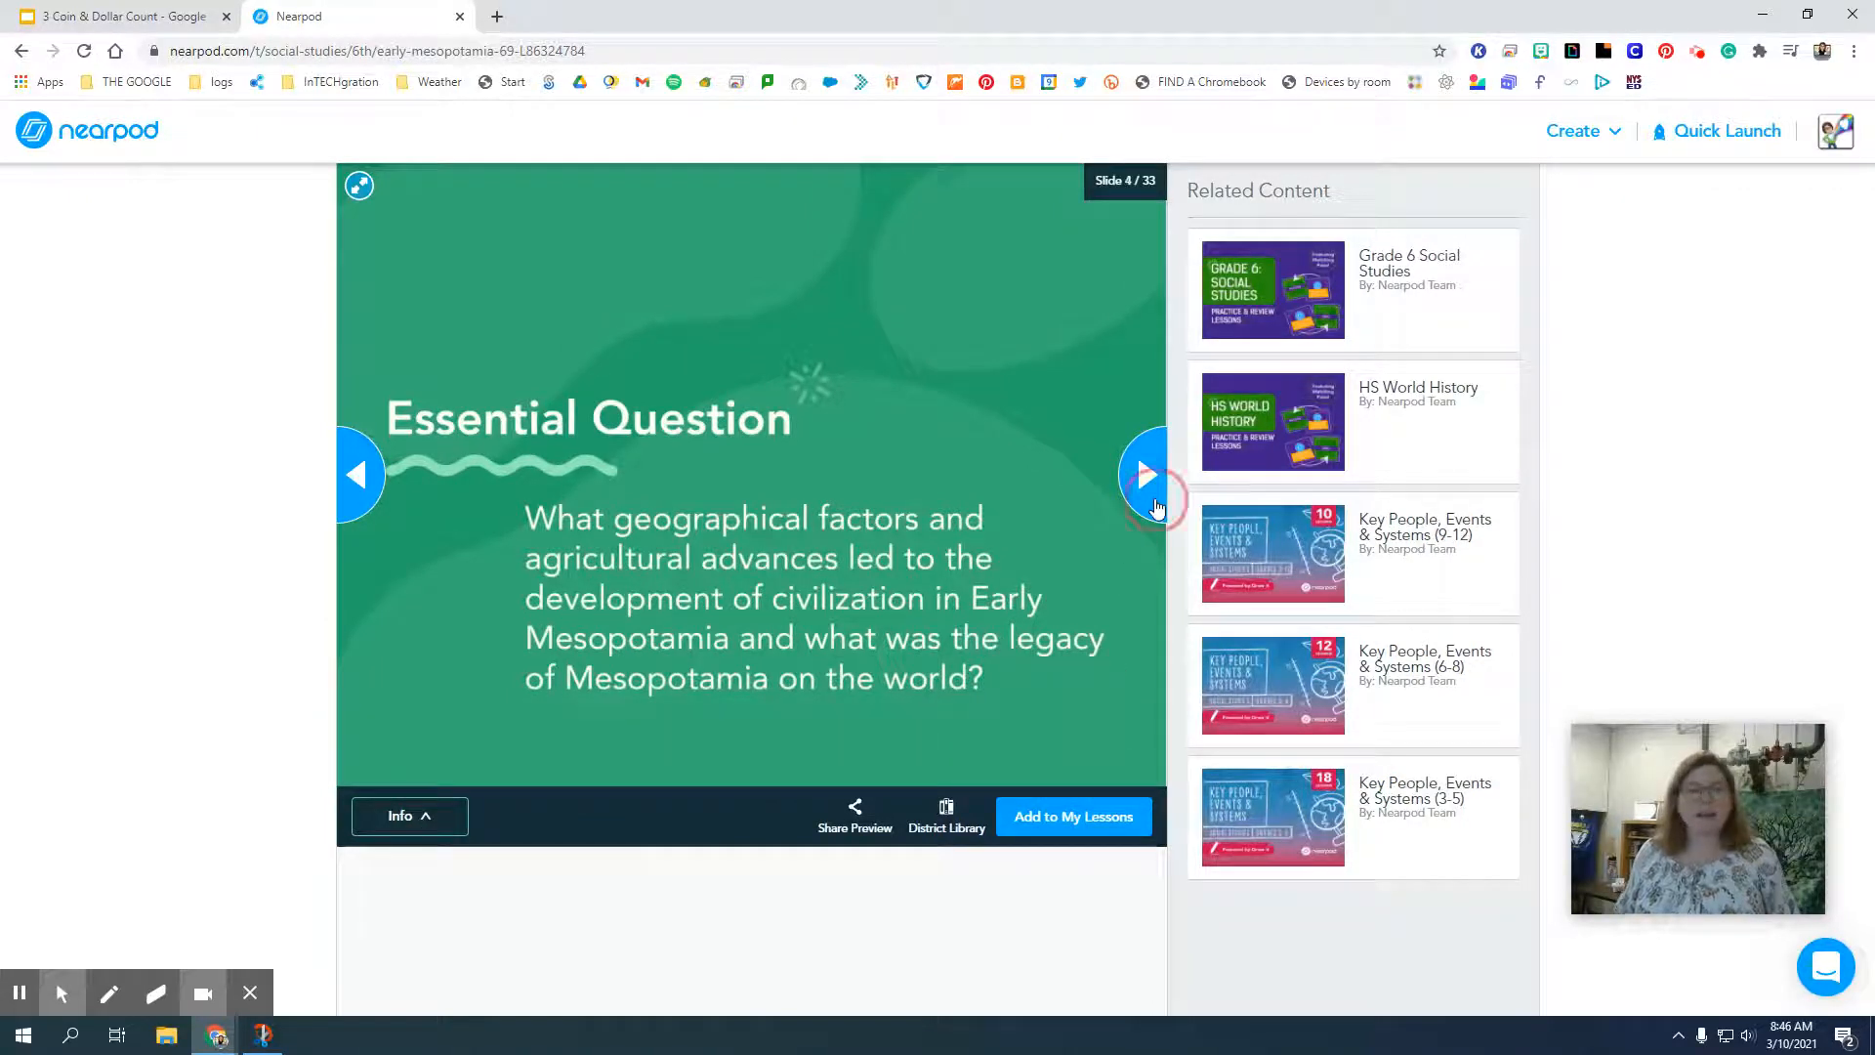
{"action": "left_click", "coordinate": [1156, 507]}
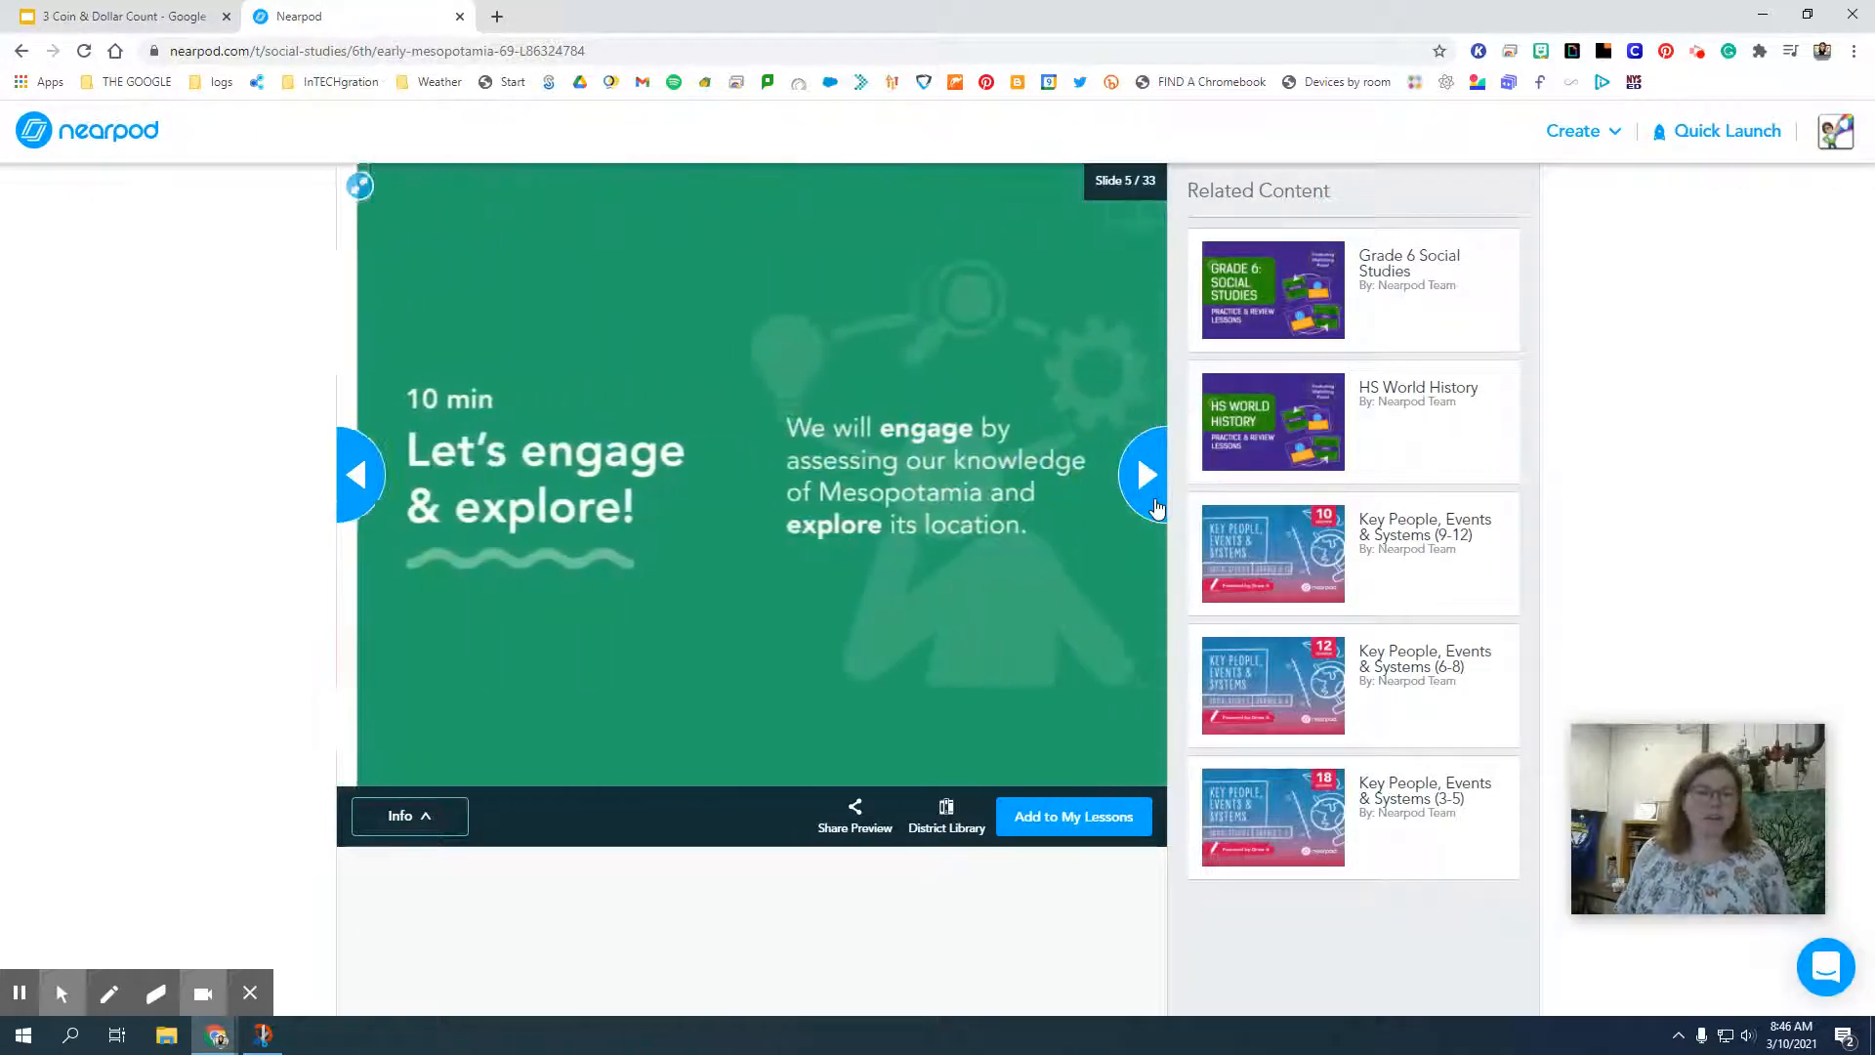
{"action": "left_click", "coordinate": [1156, 508]}
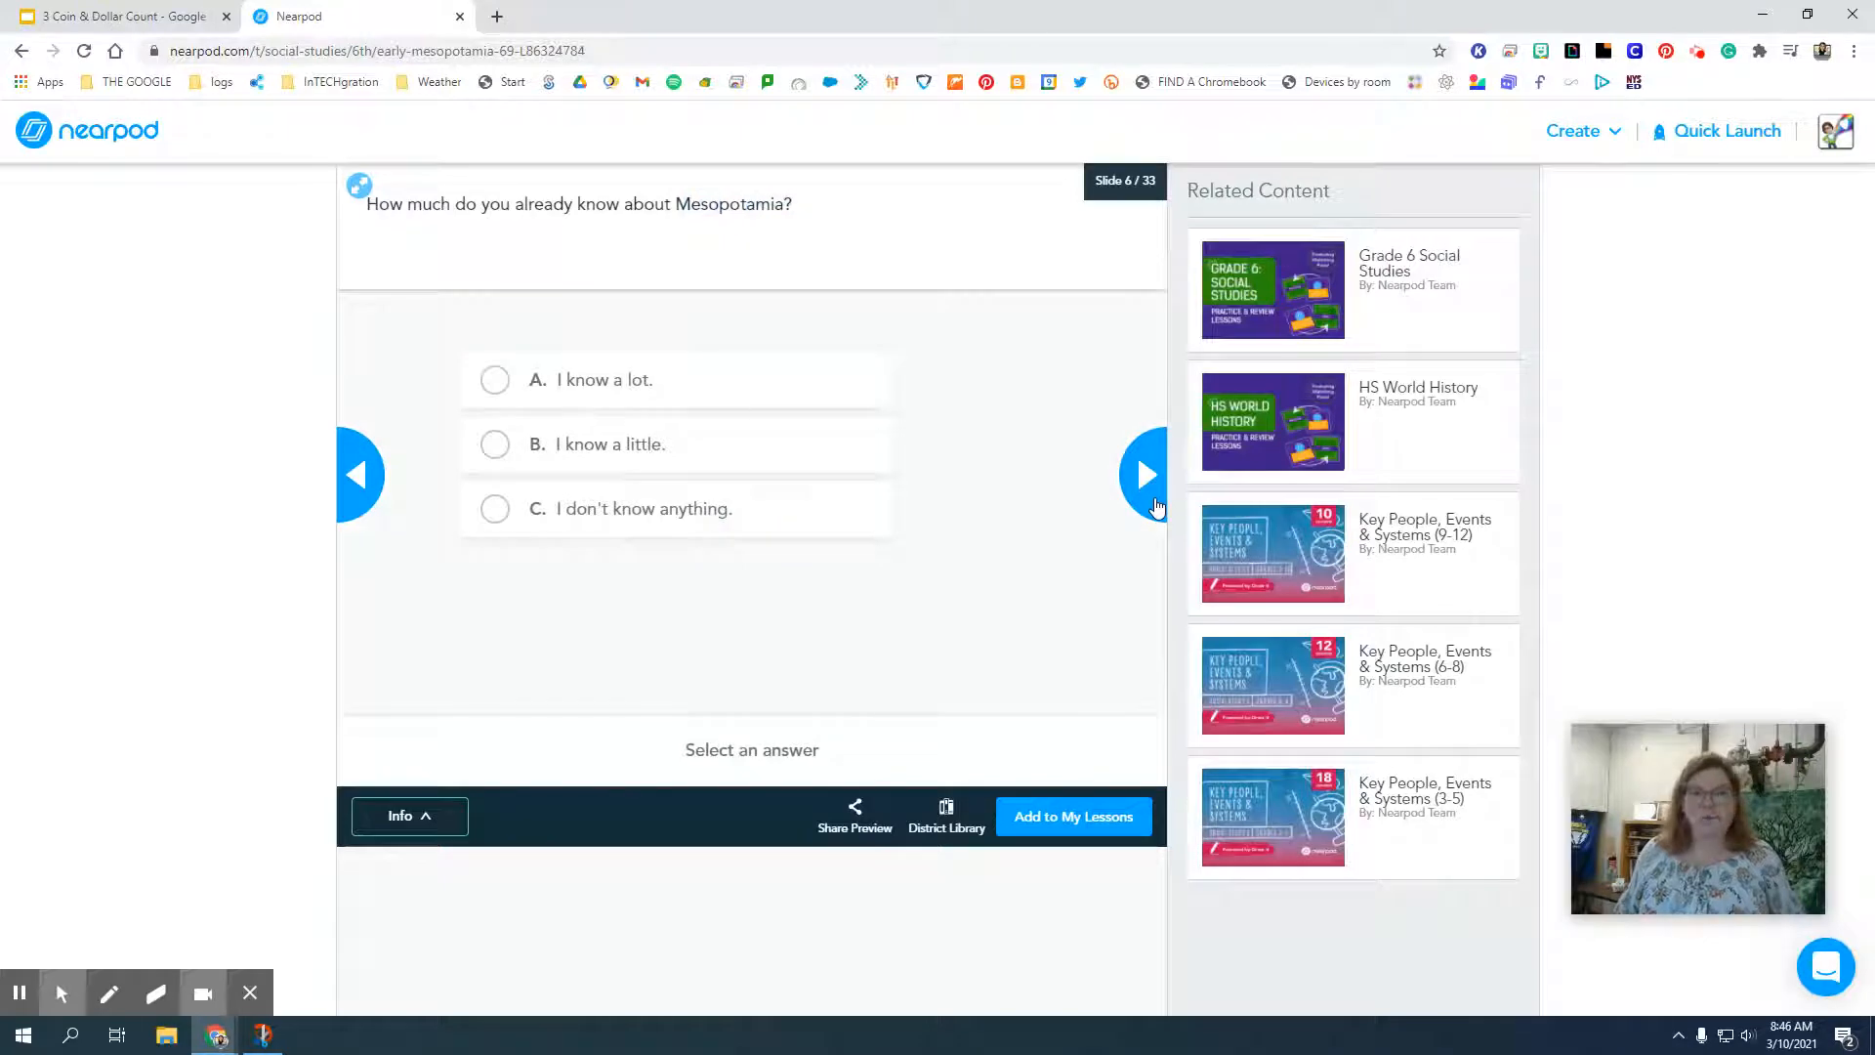
{"action": "left_click", "coordinate": [1156, 506]}
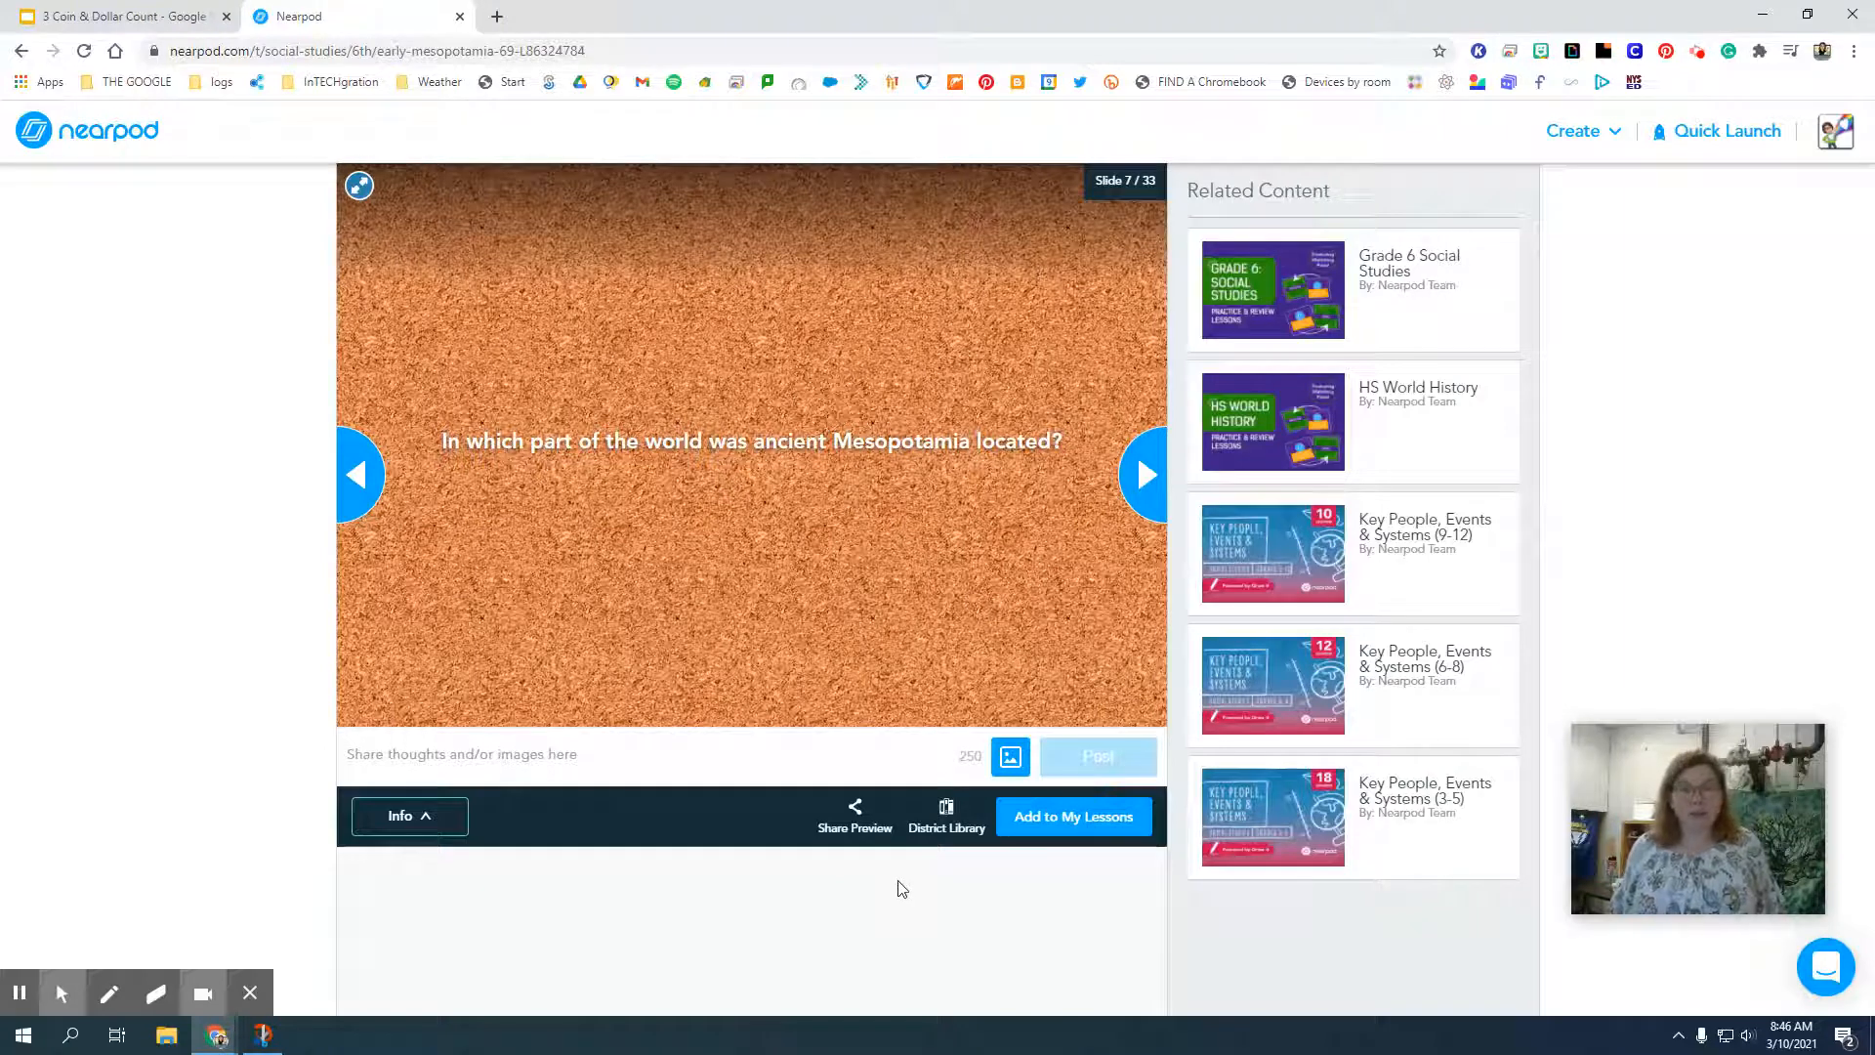
Add the Early Mesopotamia lesson to My Lessons and show it there.
{"action": "left_click", "coordinate": [1061, 832]}
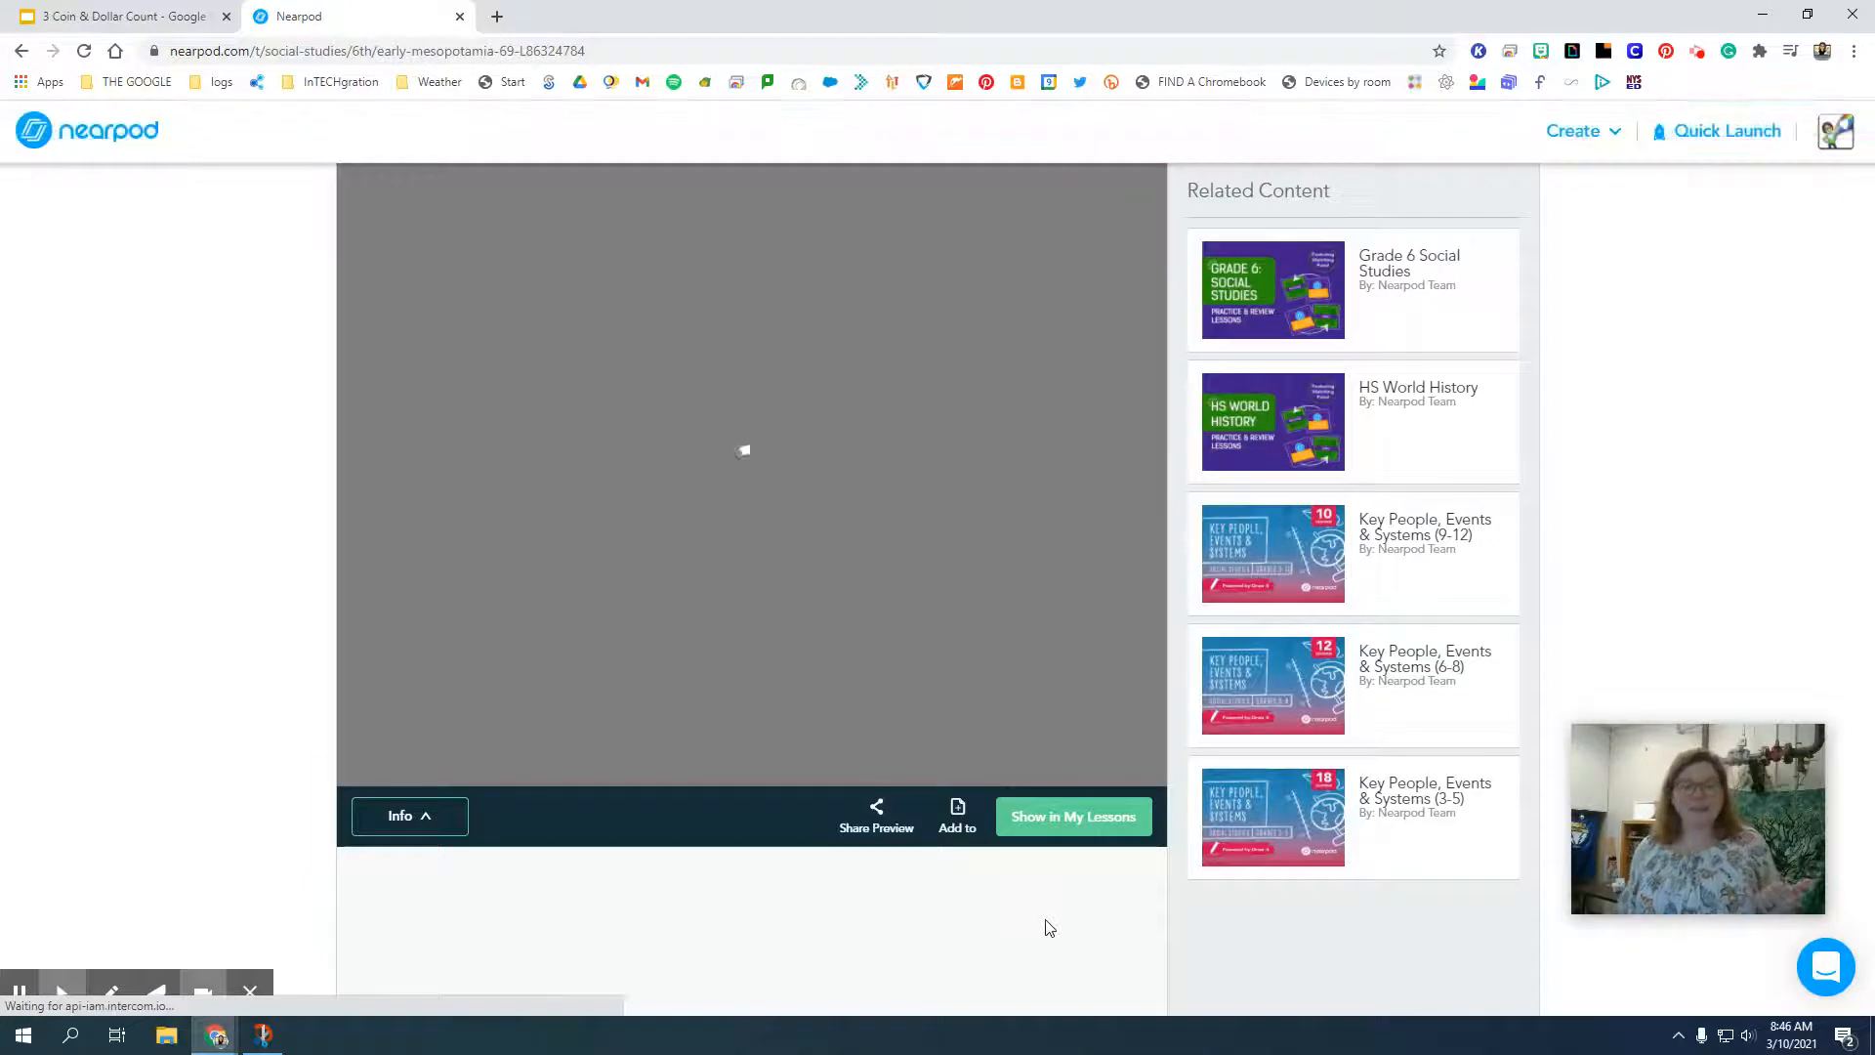
{"action": "left_click", "coordinate": [1037, 838]}
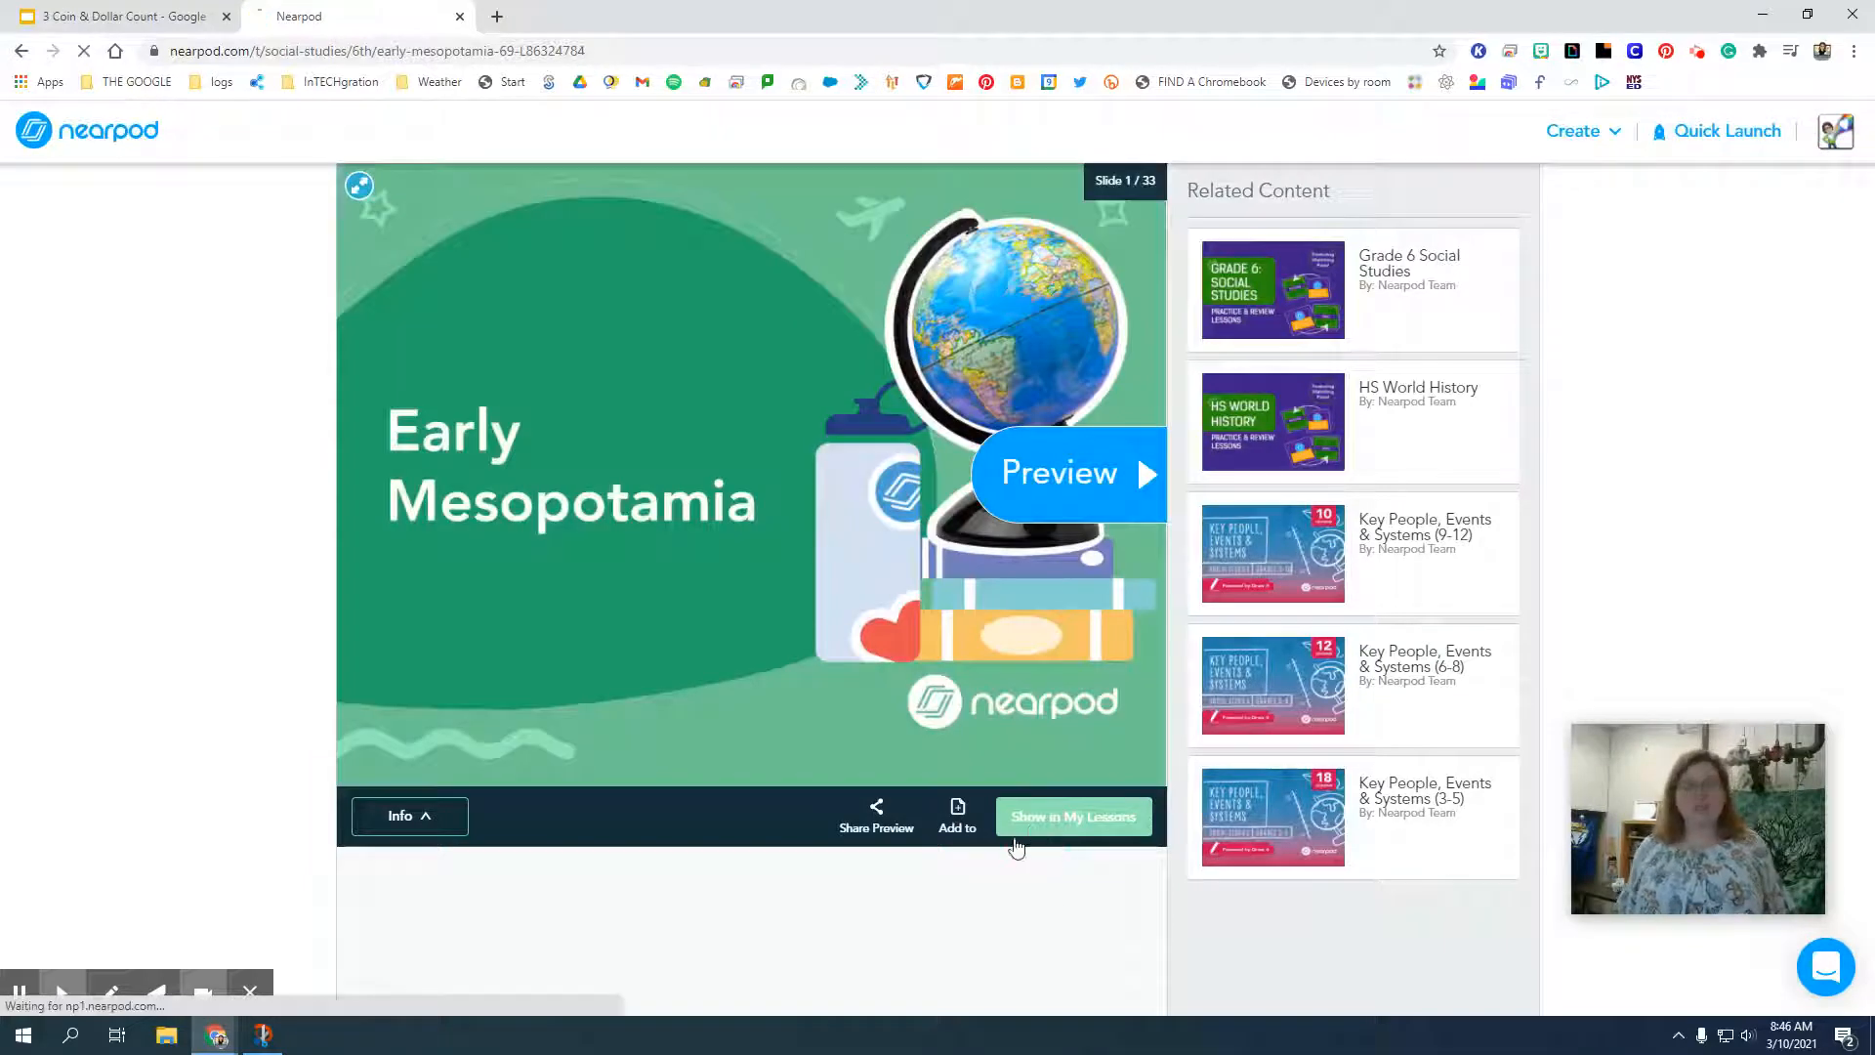
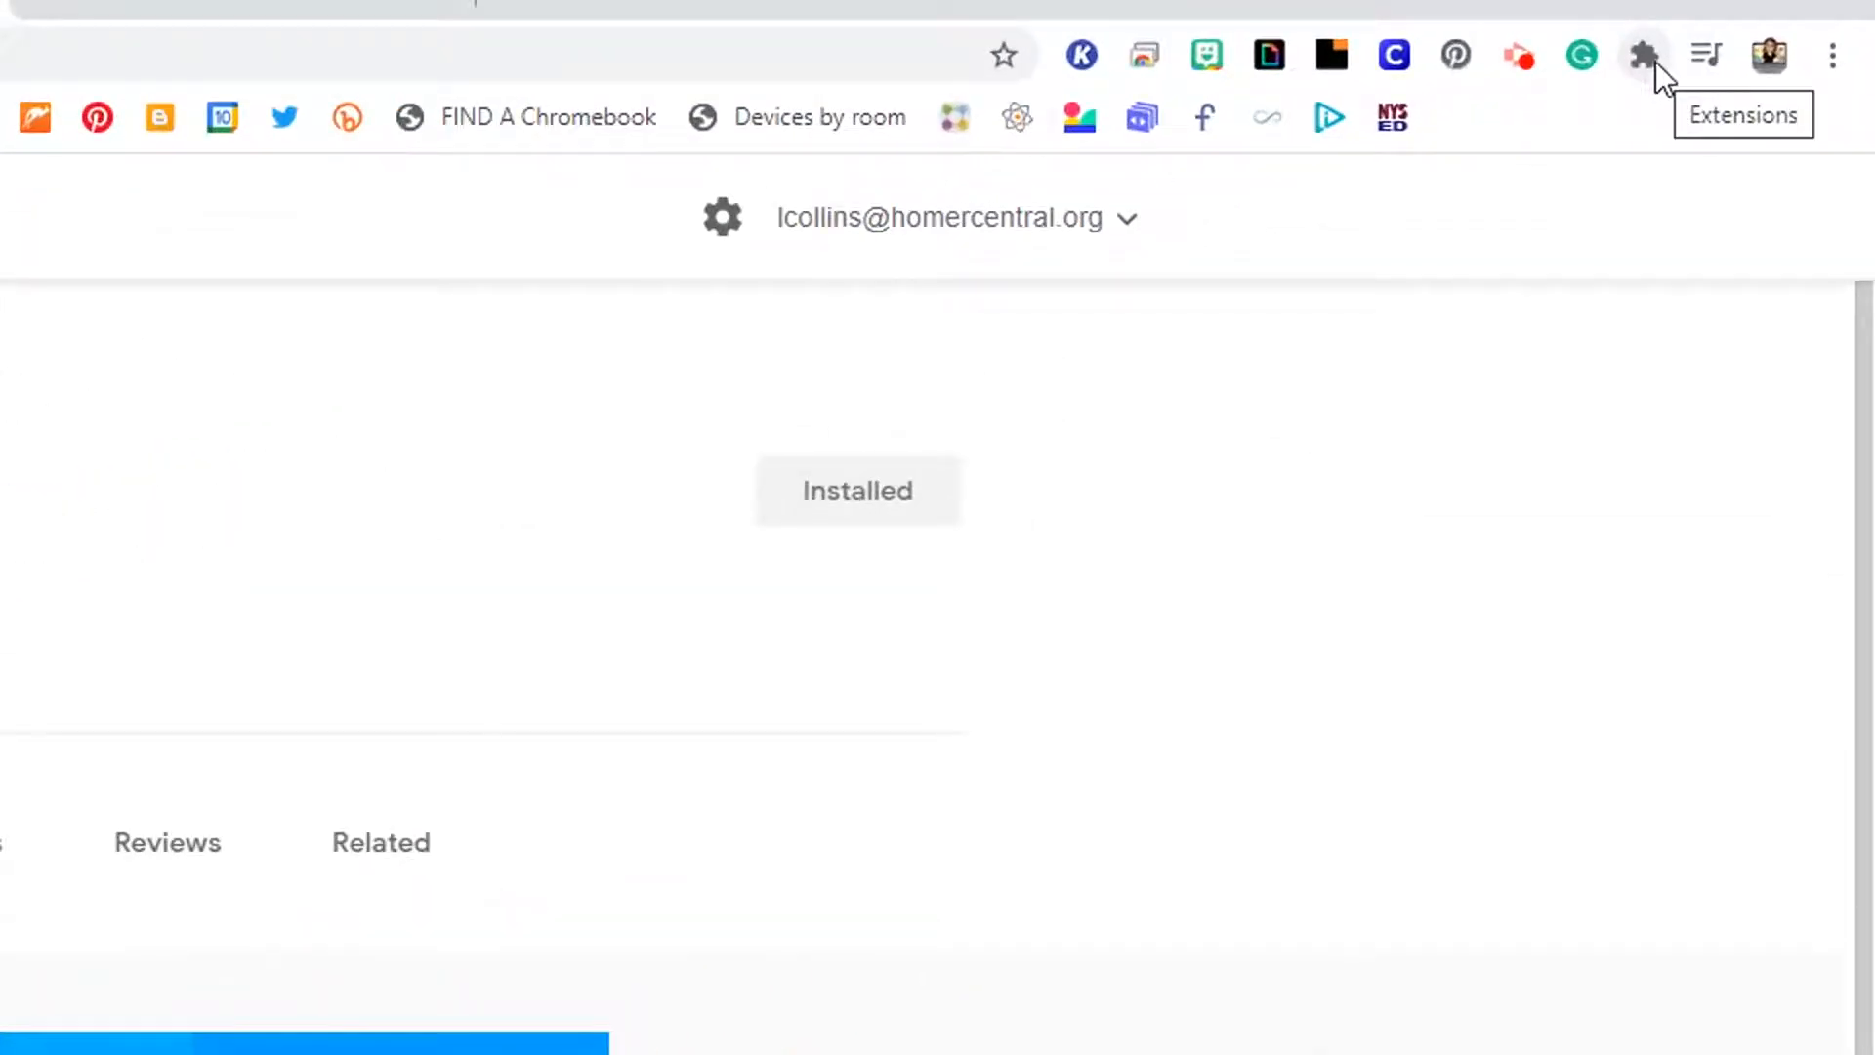
Pin the Nearpod for Classroom extension in the browser.
{"action": "left_click", "coordinate": [1656, 62]}
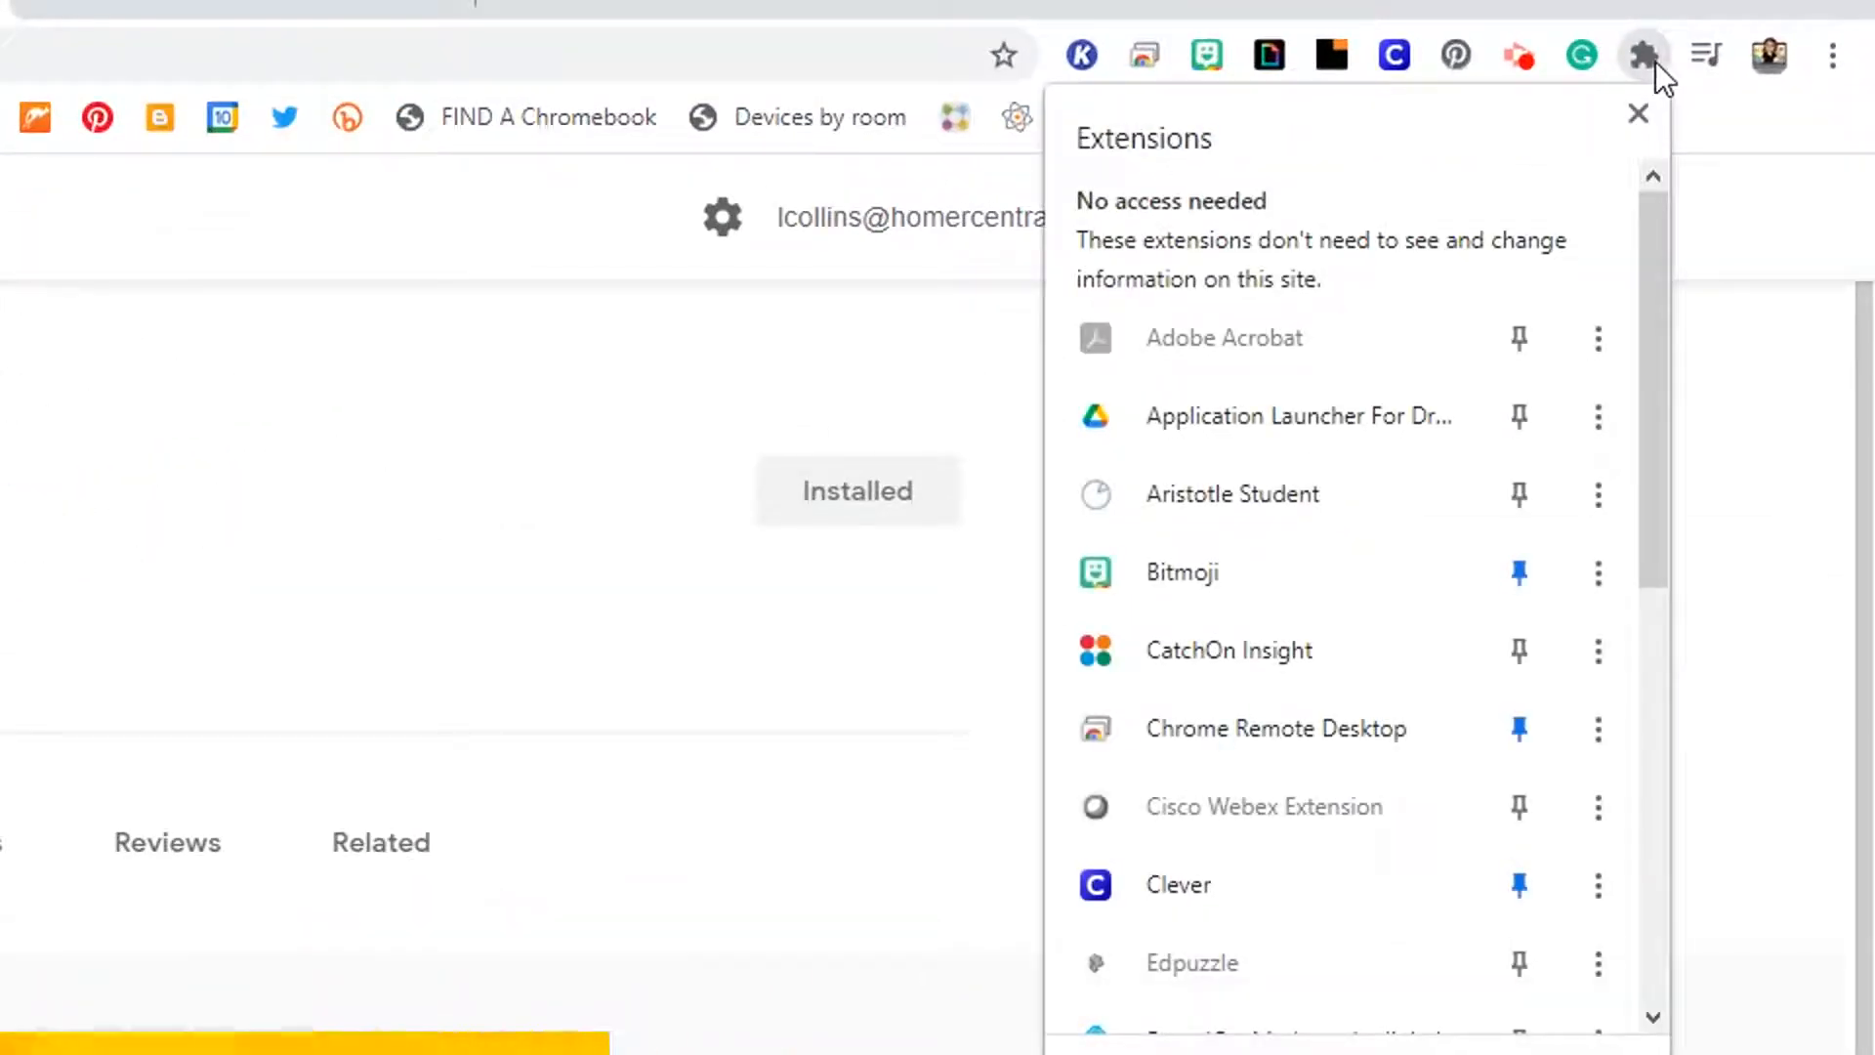
{"action": "scroll", "coordinate": [1455, 586], "scroll_direction": "down", "scroll_amount": 5}
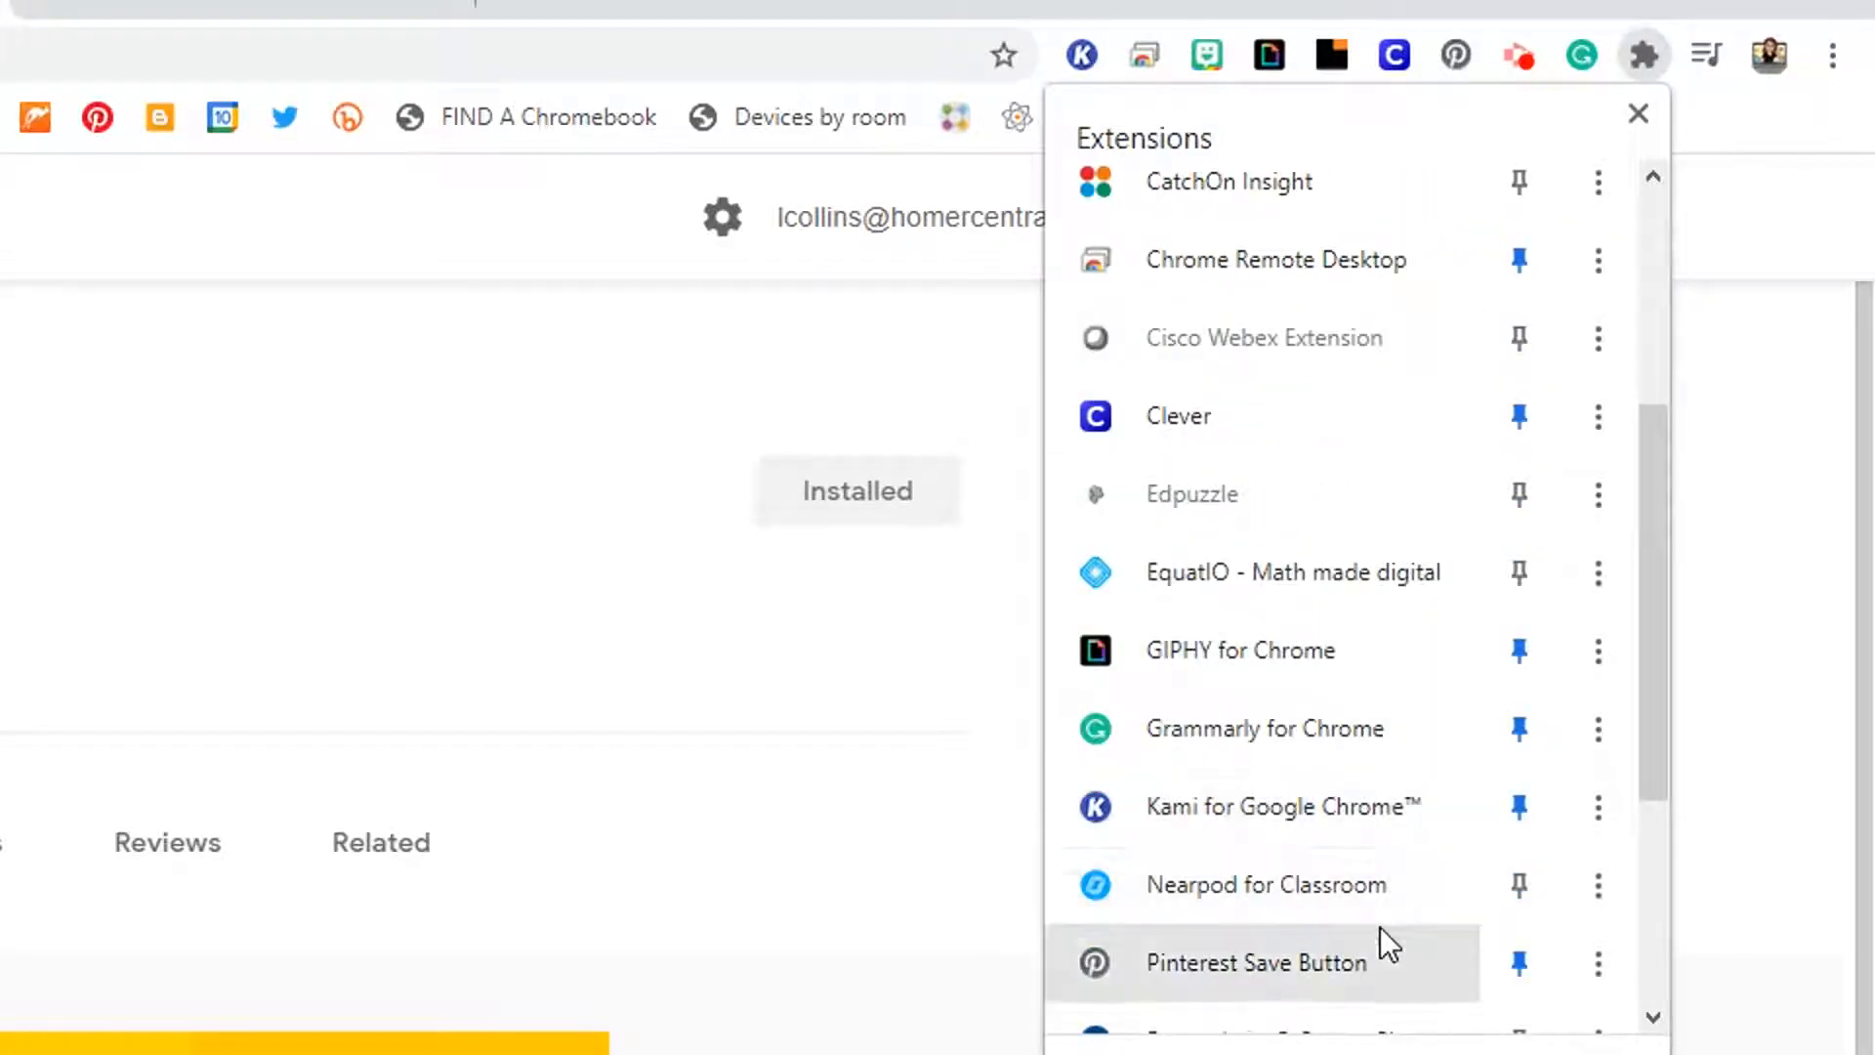
{"action": "left_click", "coordinate": [1522, 887]}
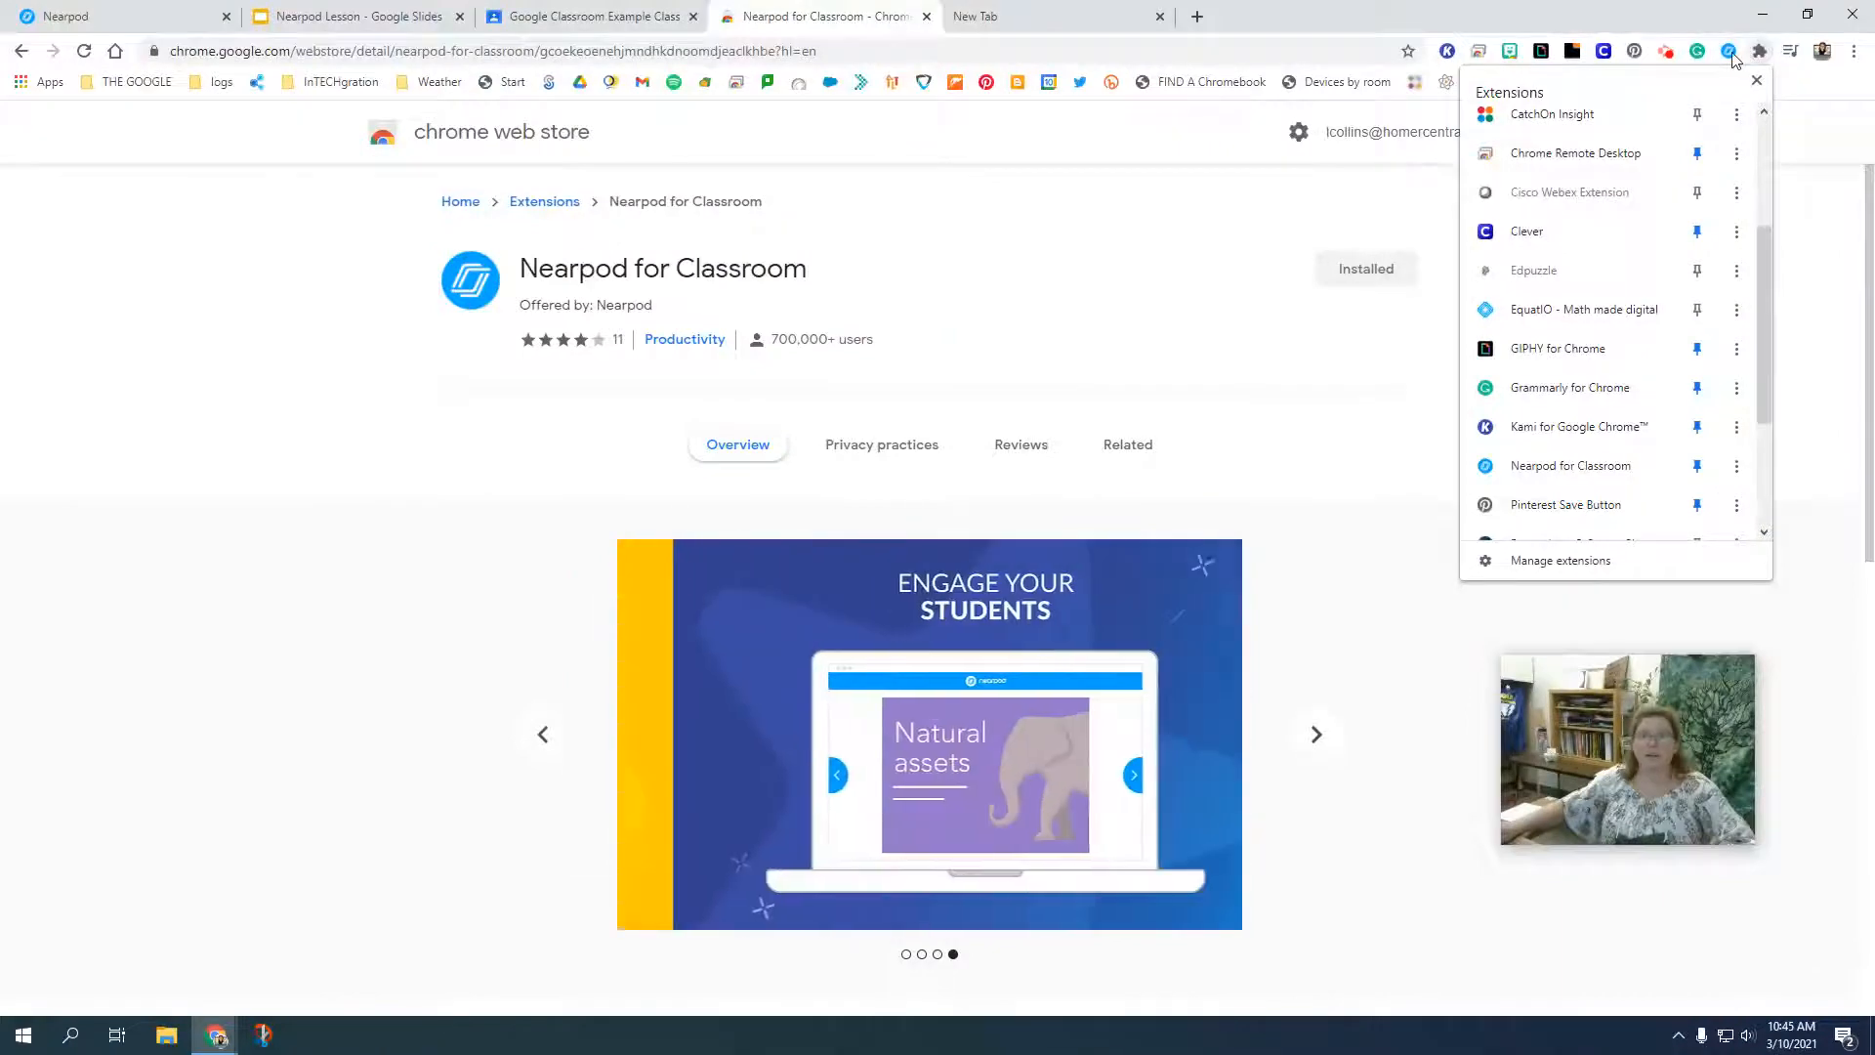
{"action": "left_click", "coordinate": [1732, 19]}
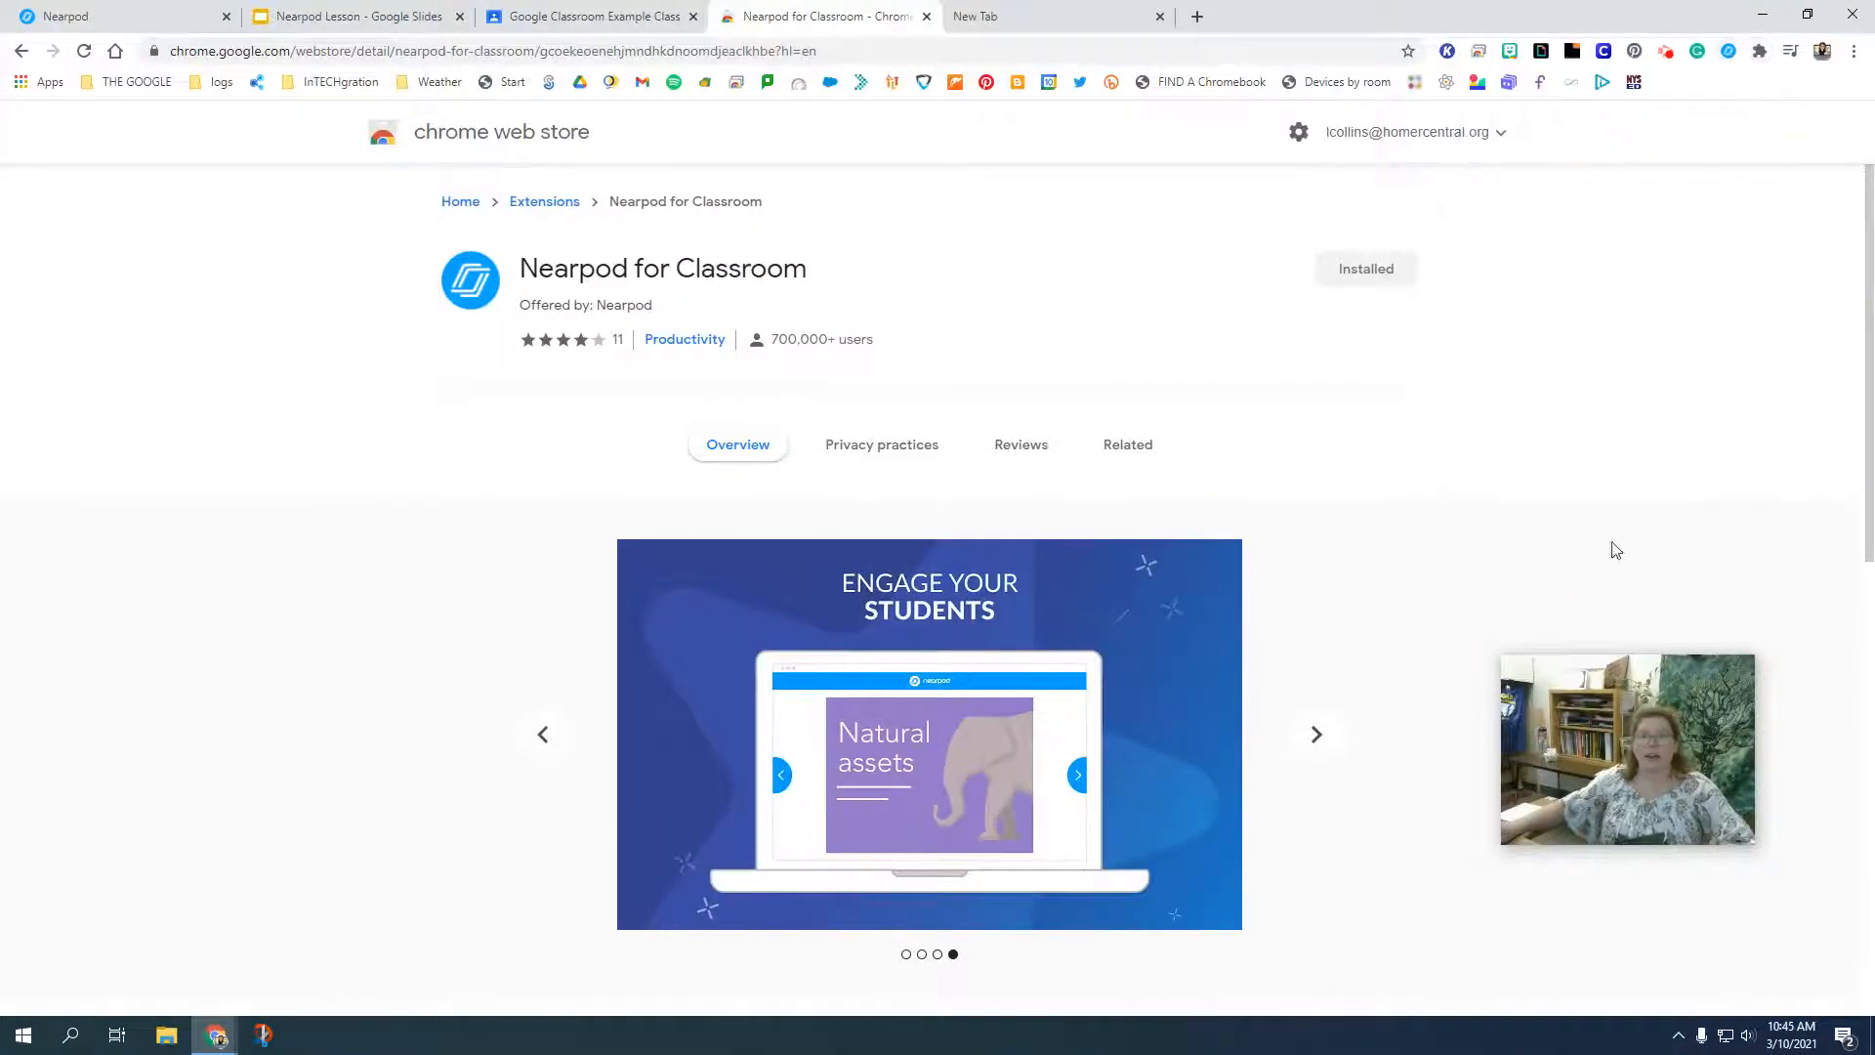
Close the Chrome Web Store page and start a Nearpod assignment in the Classwork of Google Classroom Example Class.
{"action": "left_click", "coordinate": [927, 16]}
{"action": "left_click", "coordinate": [622, 12]}
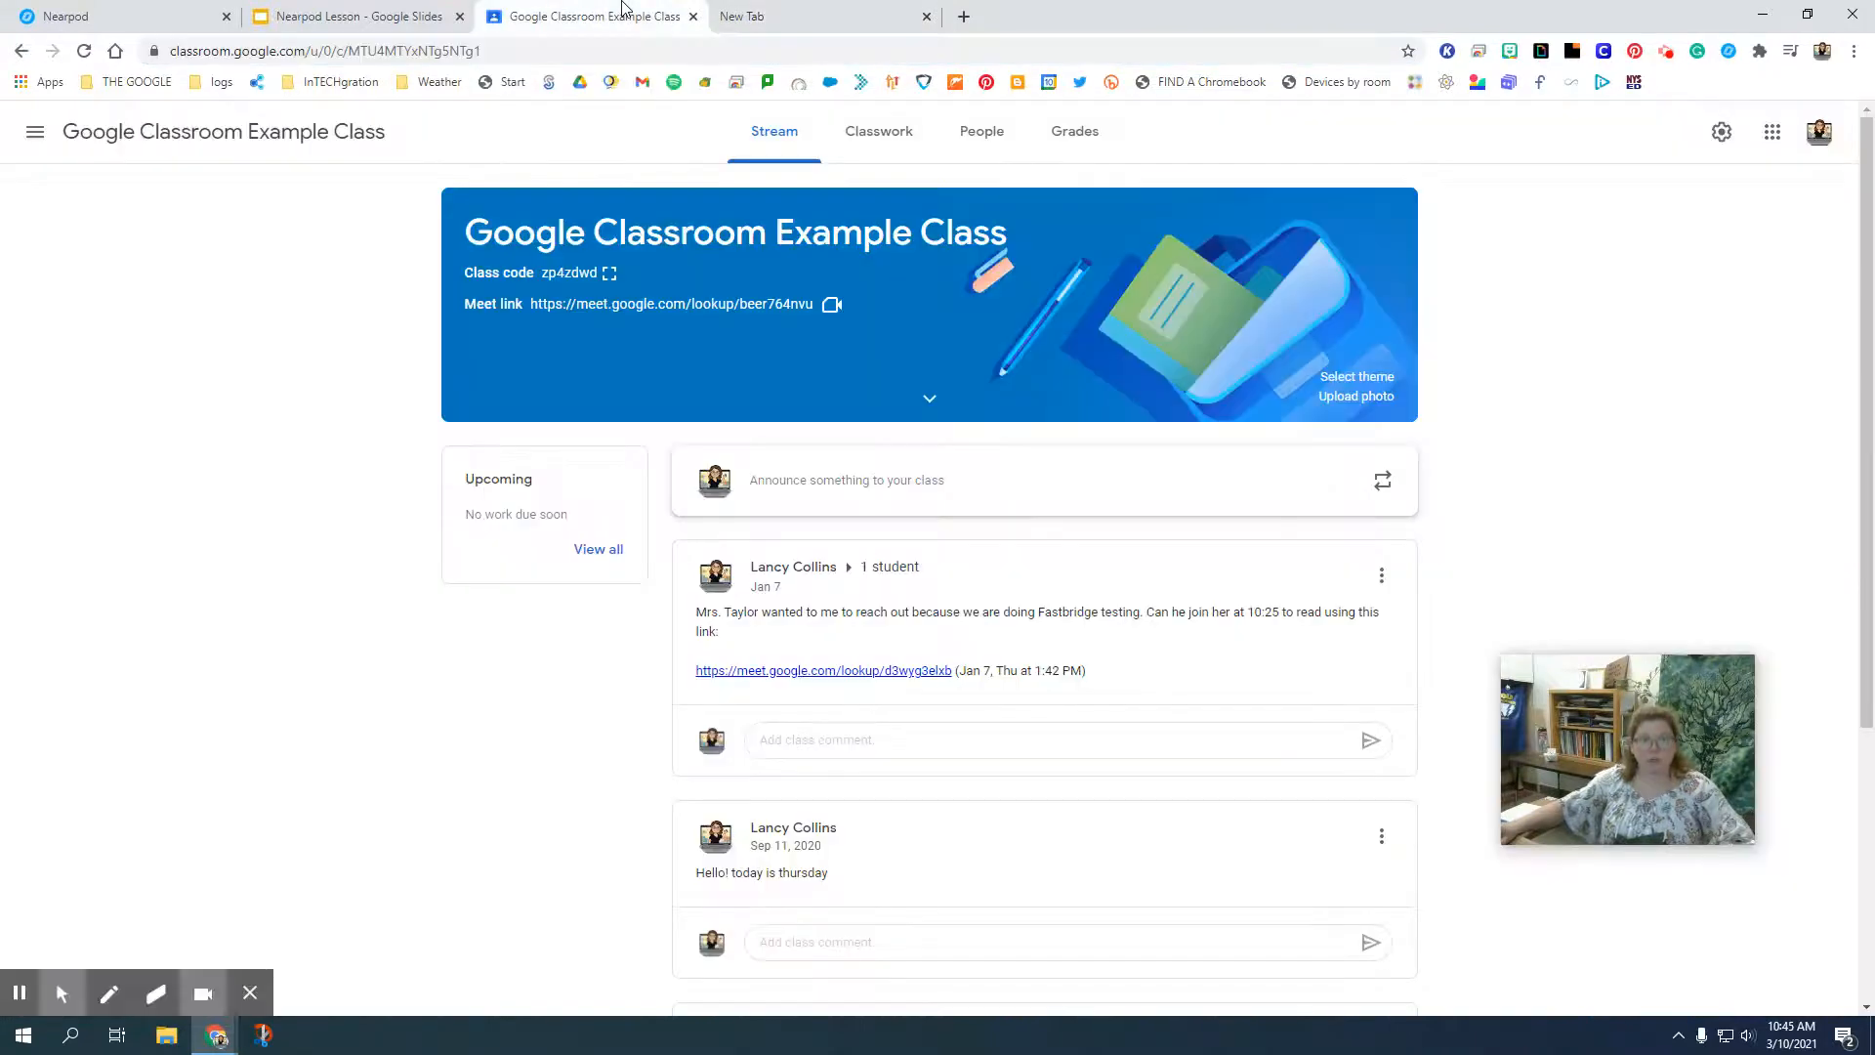
{"action": "left_click", "coordinate": [873, 148]}
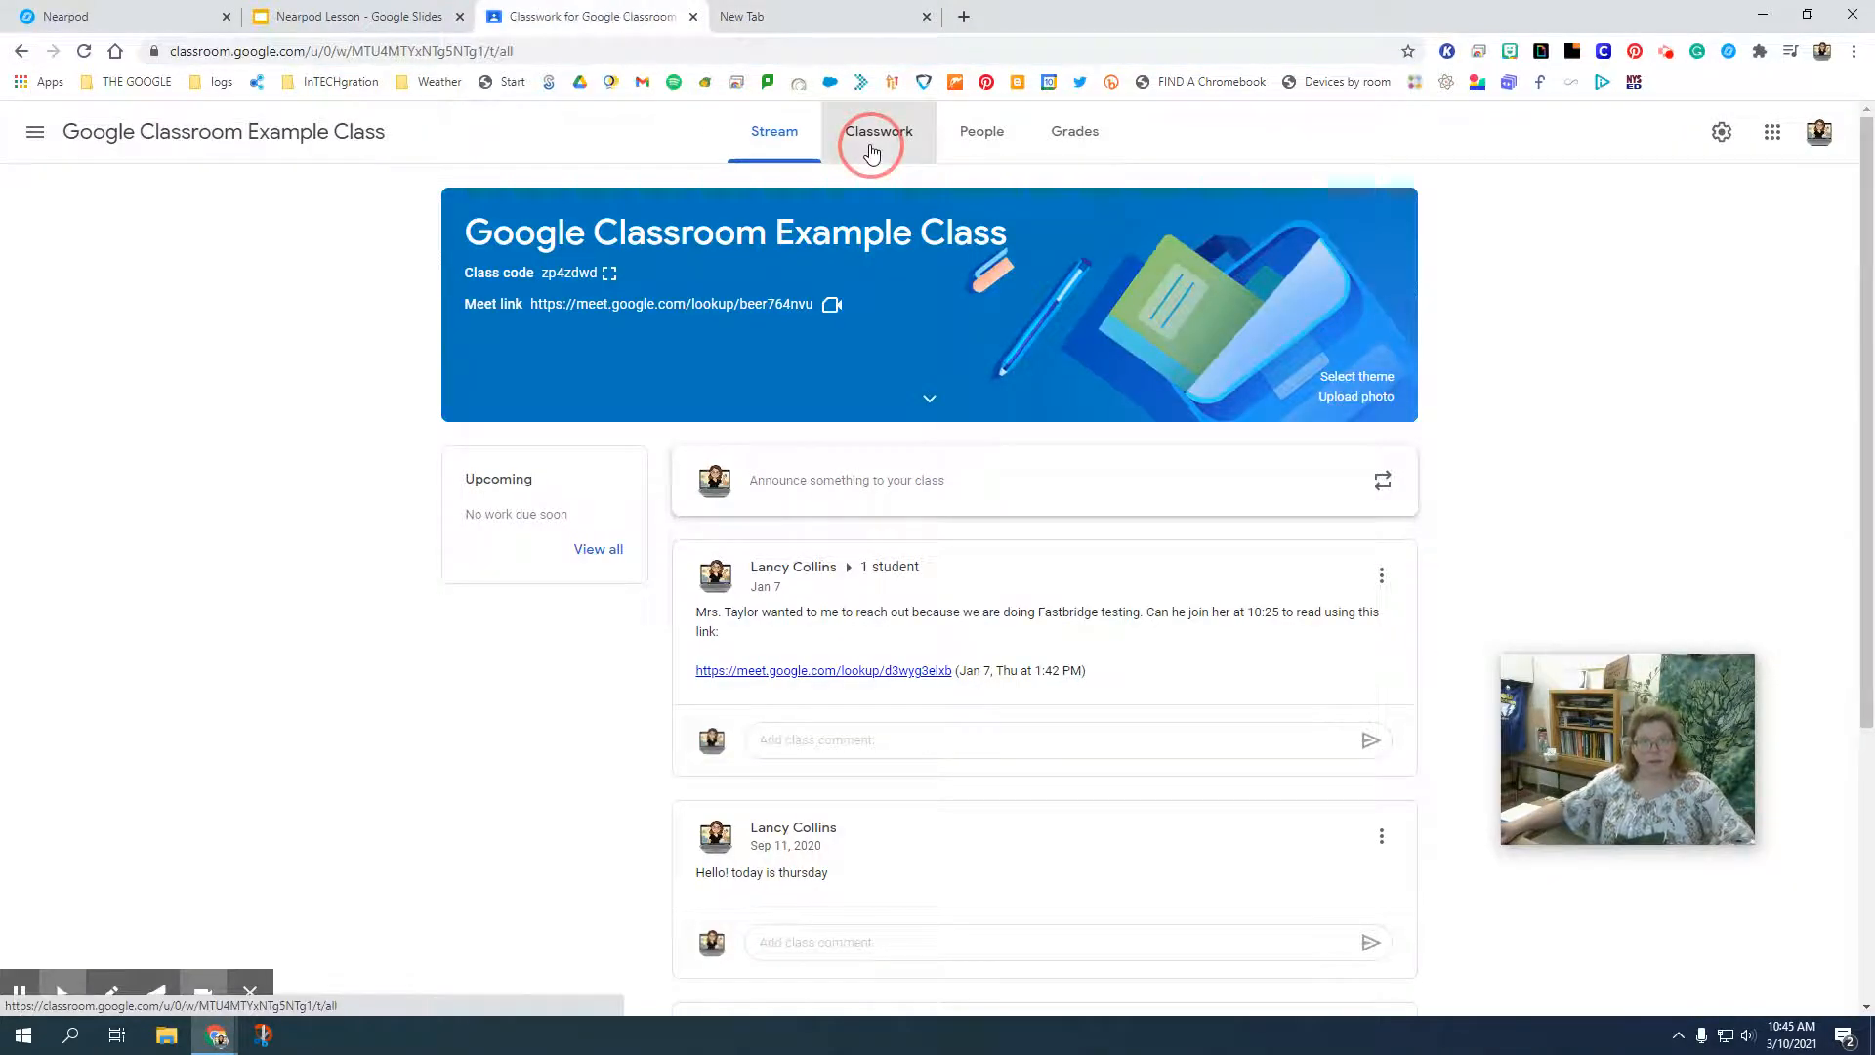
{"action": "left_click", "coordinate": [660, 210]}
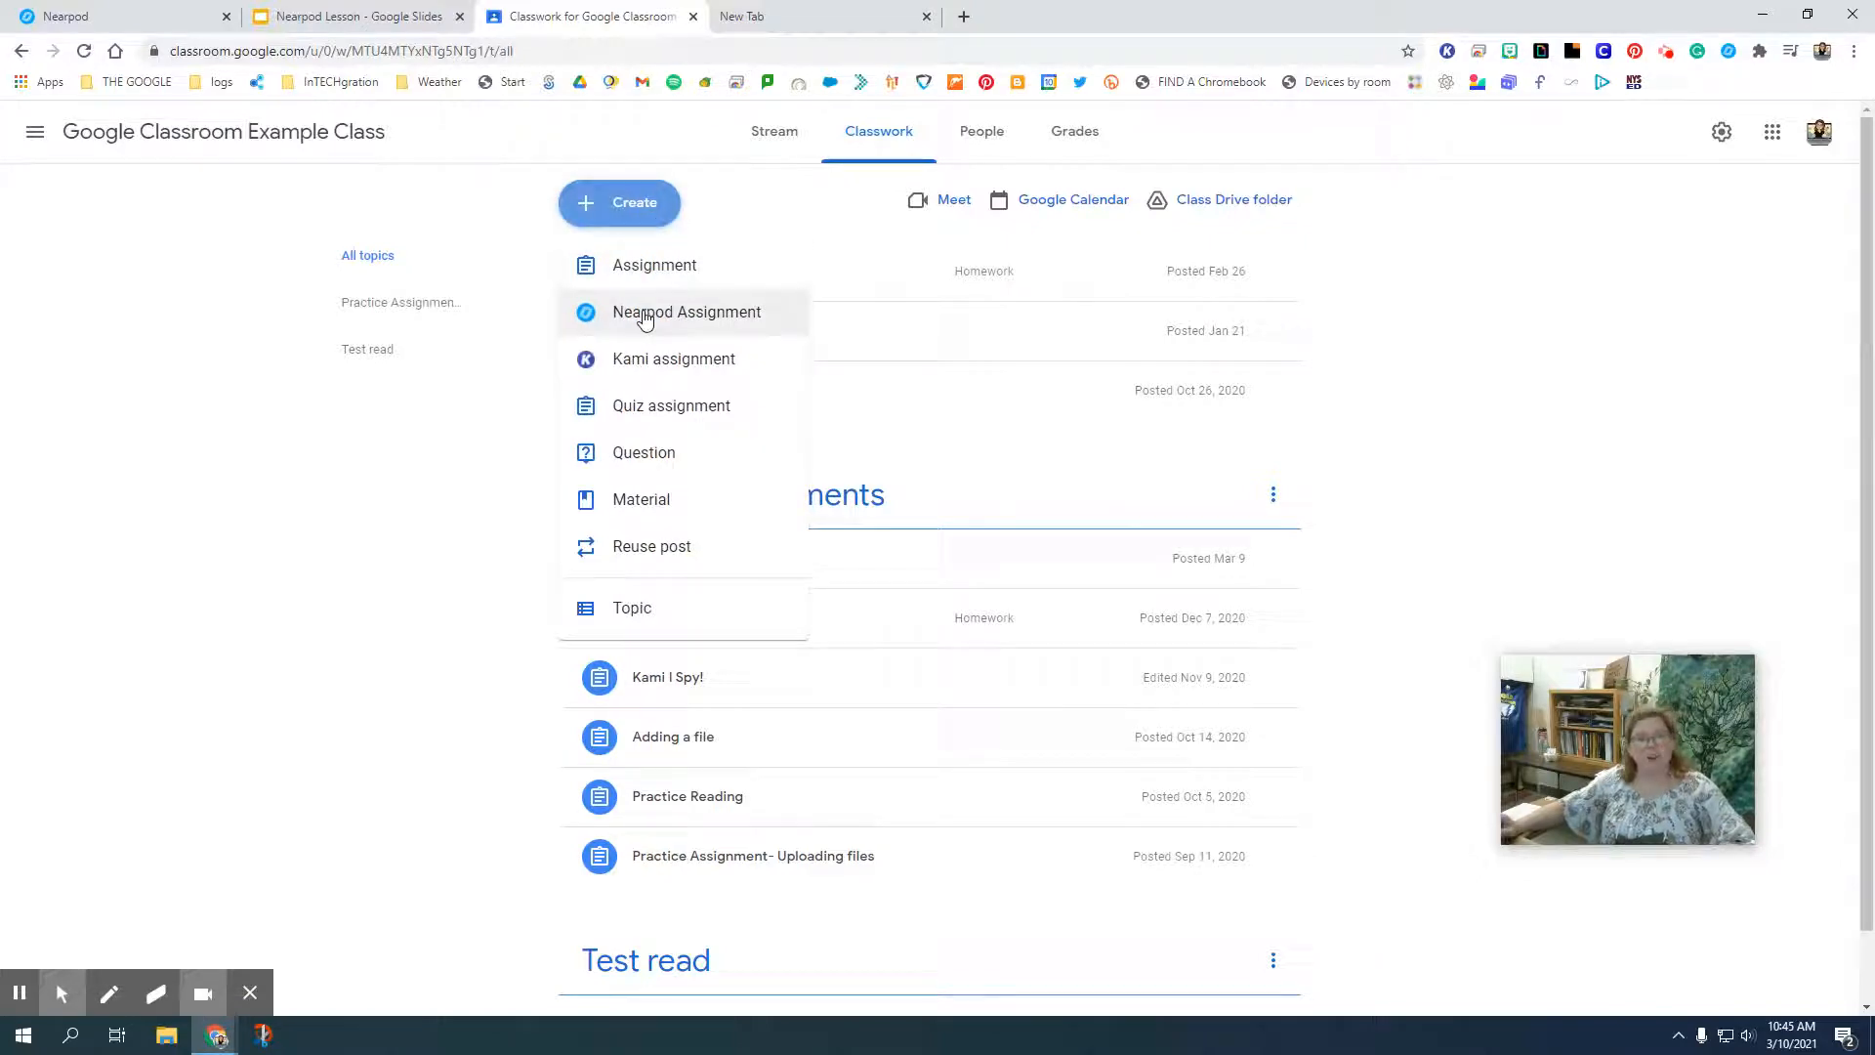
{"action": "left_click", "coordinate": [66, 16]}
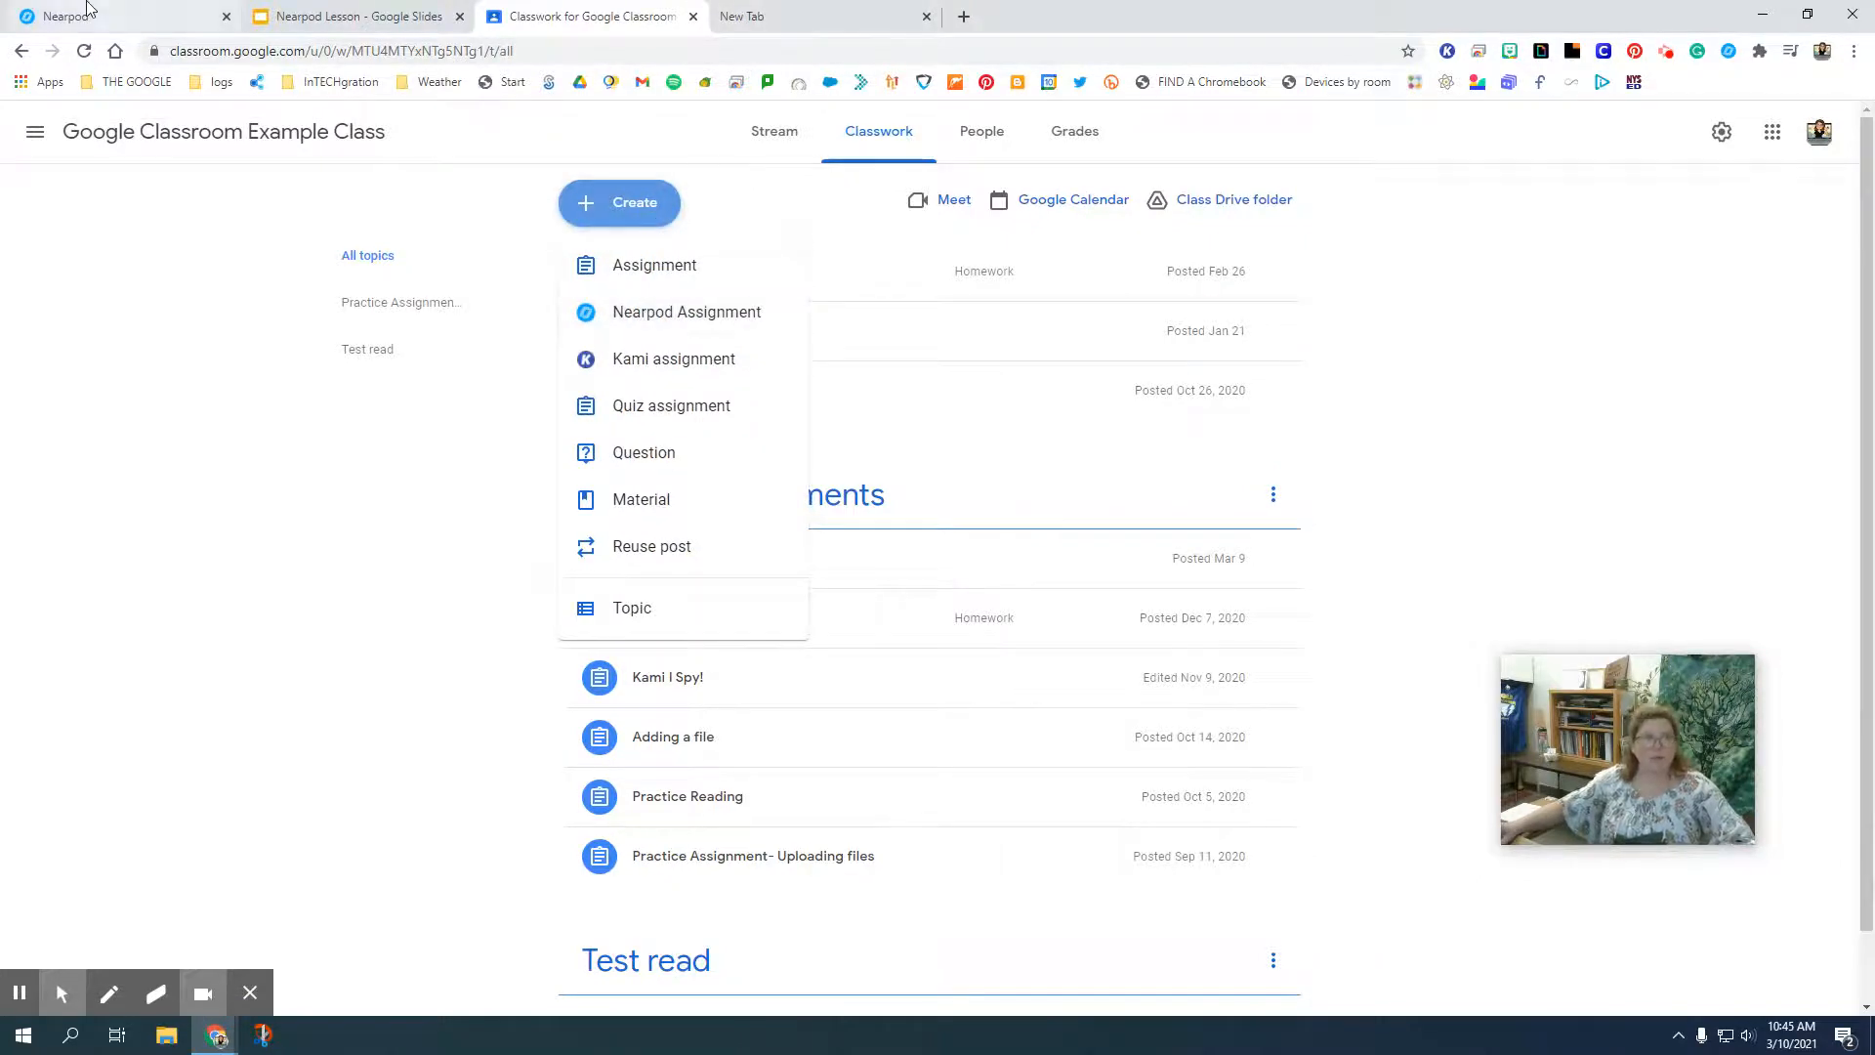
{"action": "mouse_move", "coordinate": [841, 635]}
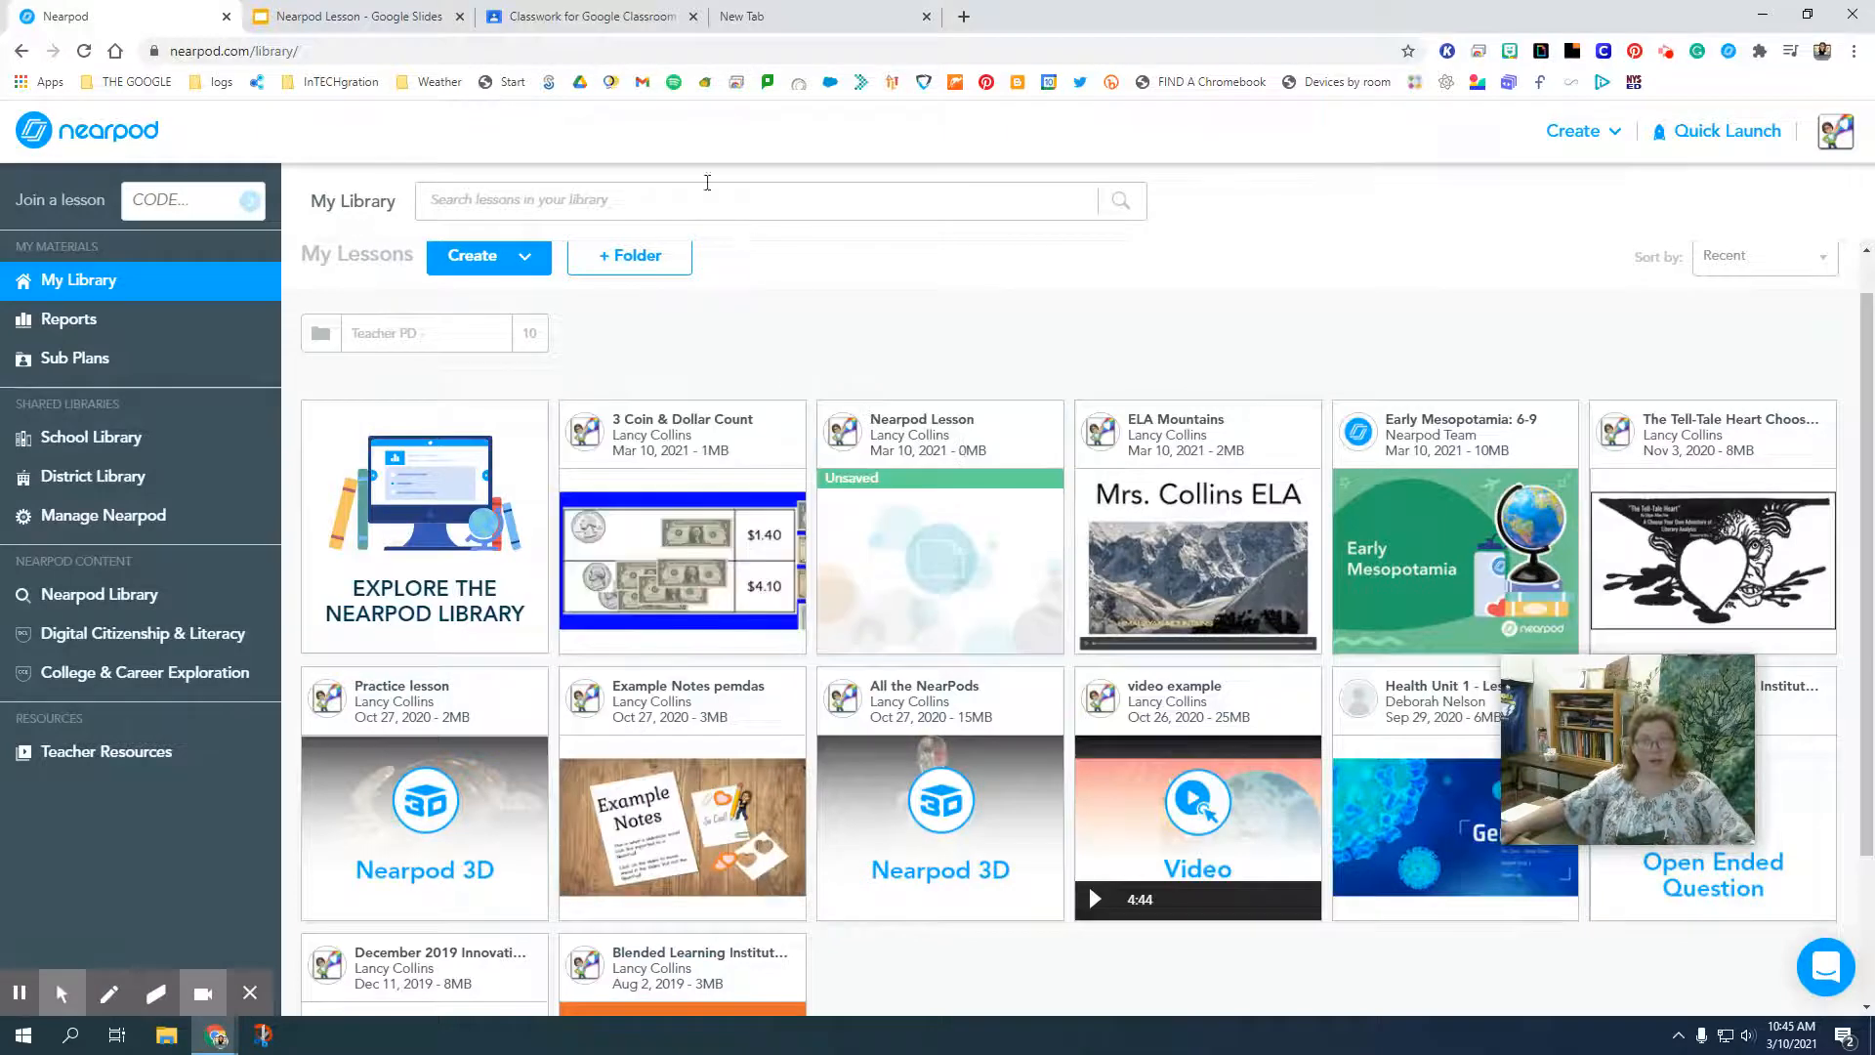
{"action": "left_click", "coordinate": [579, 12]}
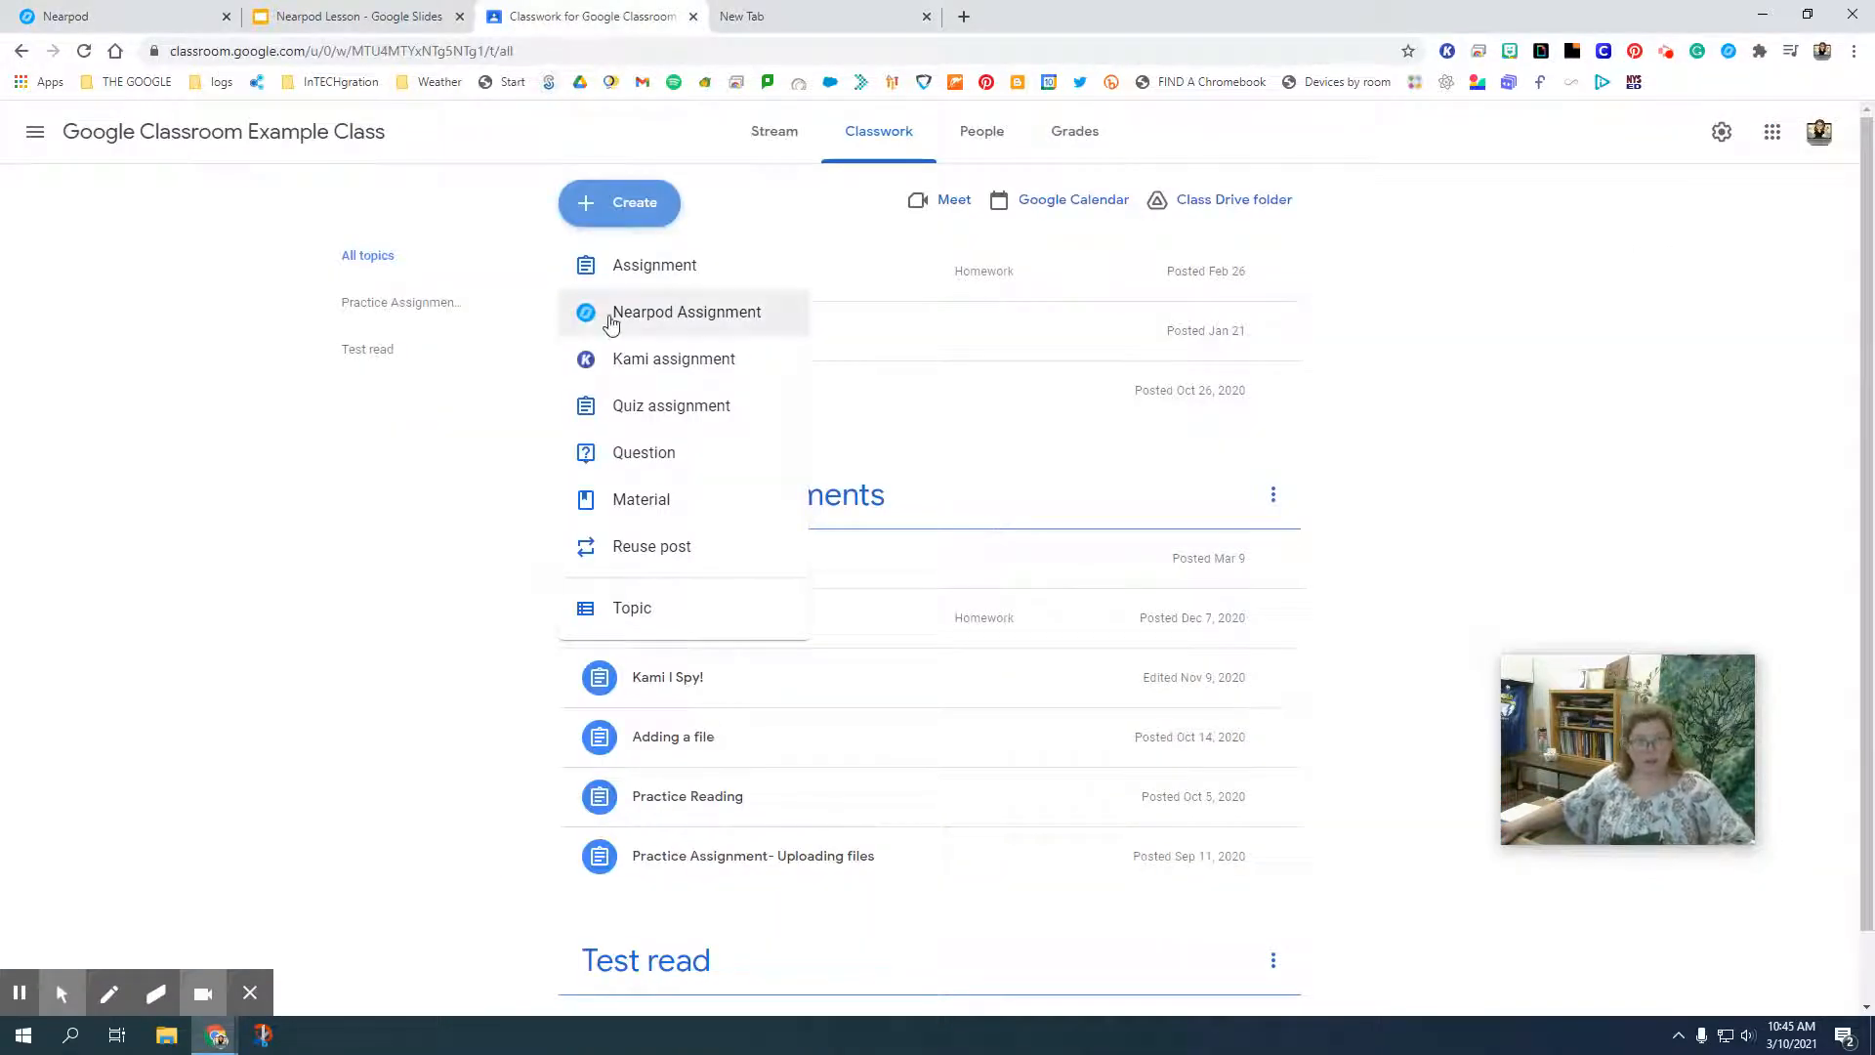
{"action": "left_click", "coordinate": [633, 317]}
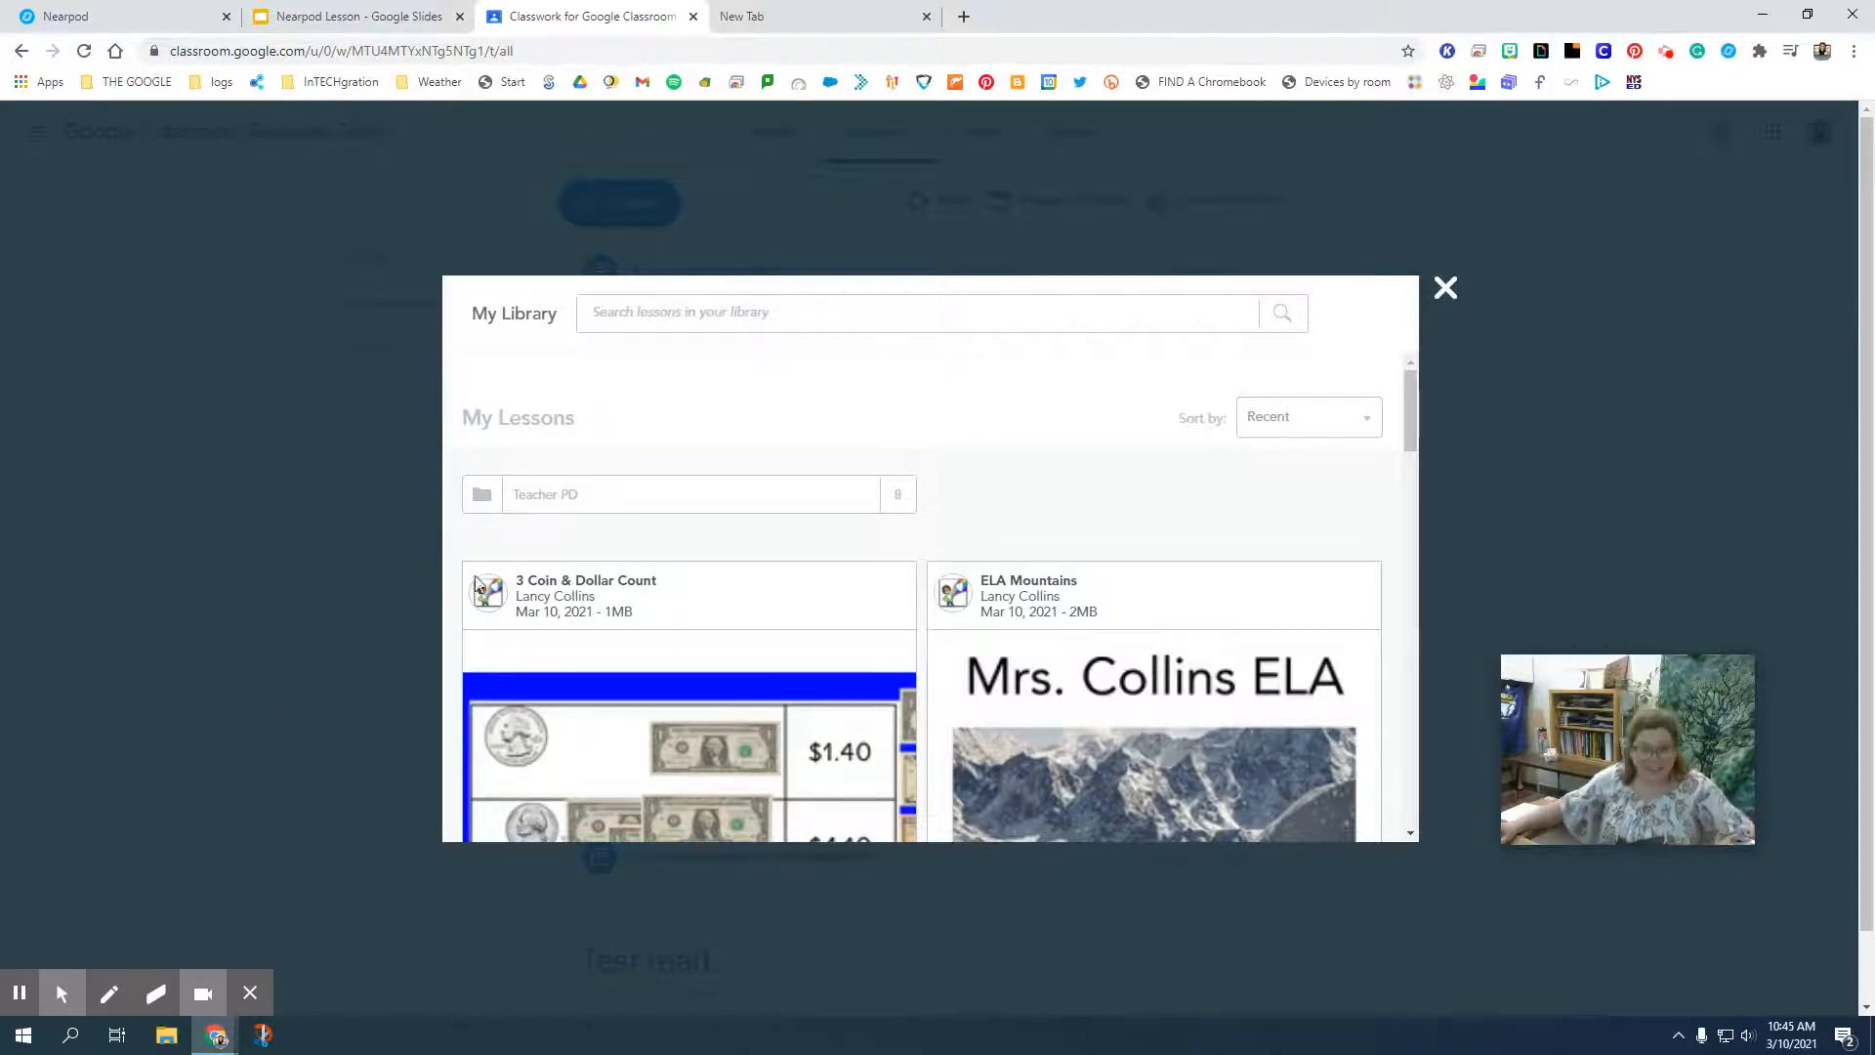
Add the "Would you rather? Teacher Edition!" lesson from the Teacher PD folder as a Student-Paced assignment.
{"action": "scroll", "coordinate": [850, 618], "scroll_direction": "down", "scroll_amount": 4}
{"action": "scroll", "coordinate": [880, 681], "scroll_direction": "down", "scroll_amount": 9}
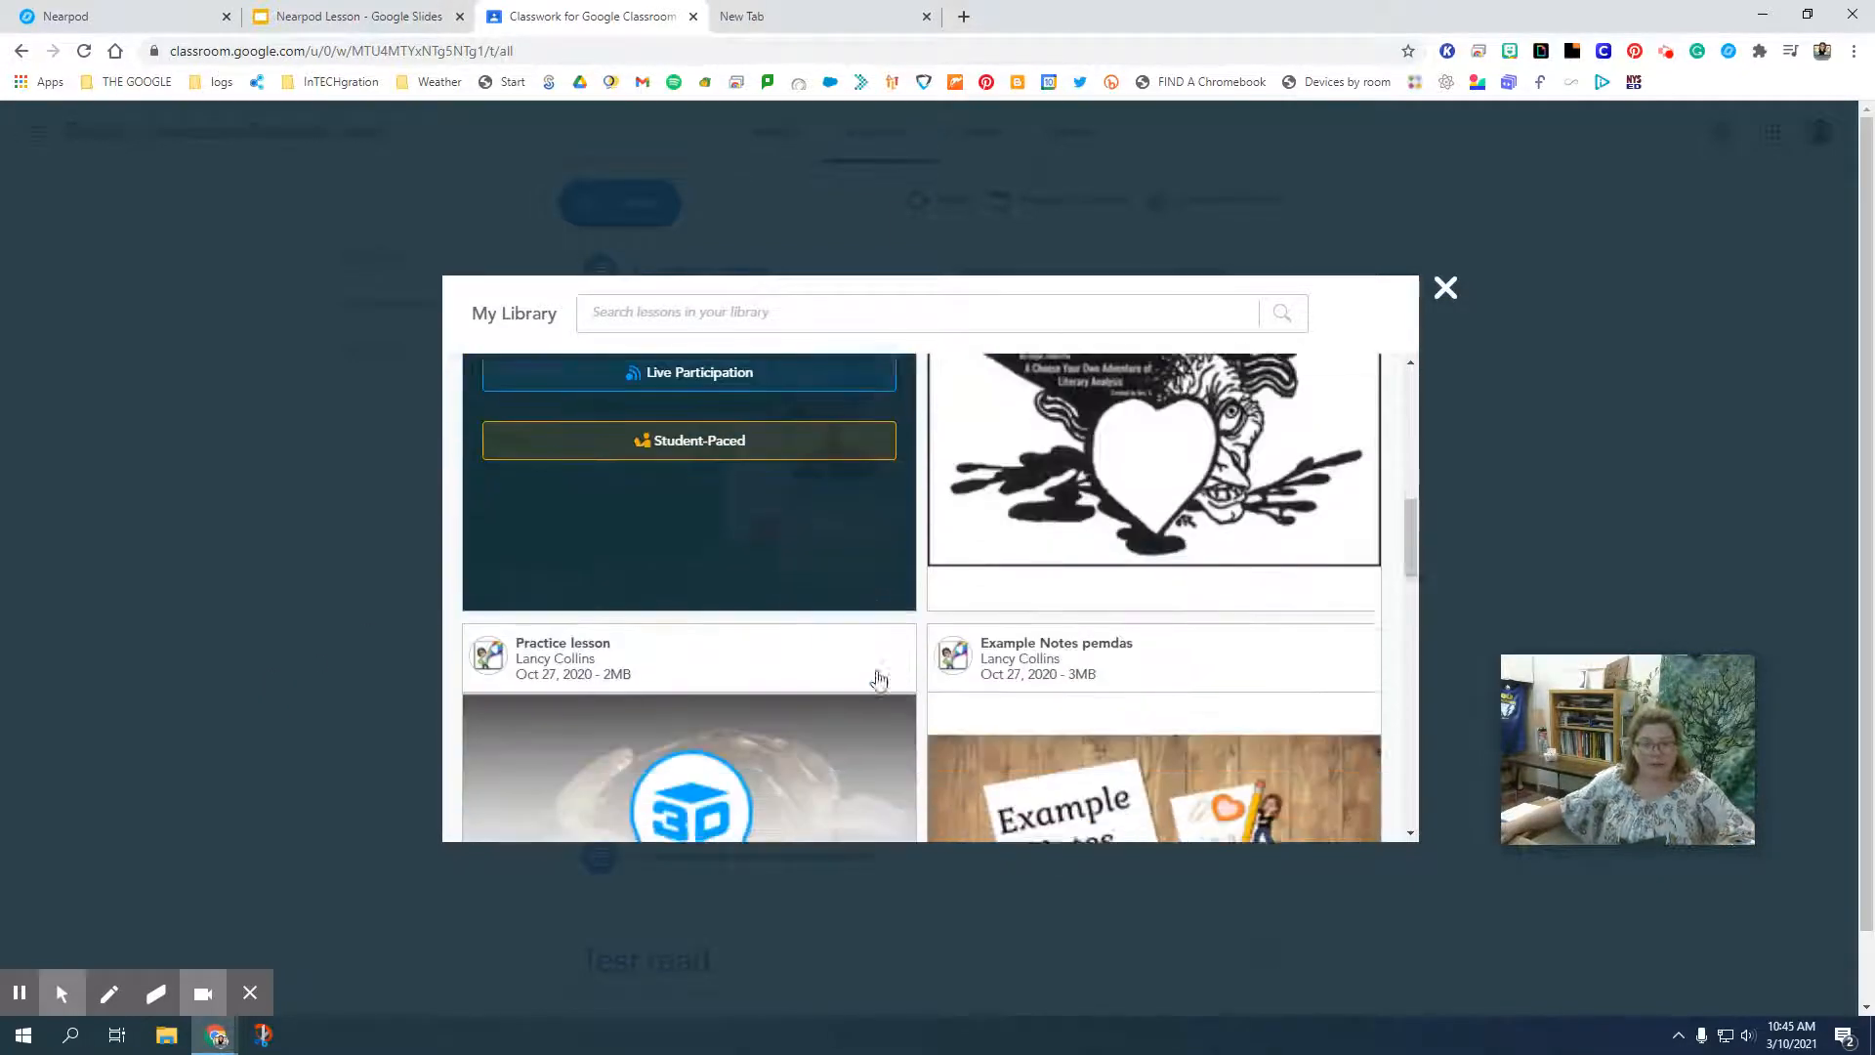
{"action": "scroll", "coordinate": [879, 681], "scroll_direction": "up", "scroll_amount": 7}
{"action": "scroll", "coordinate": [879, 674], "scroll_direction": "up", "scroll_amount": 3}
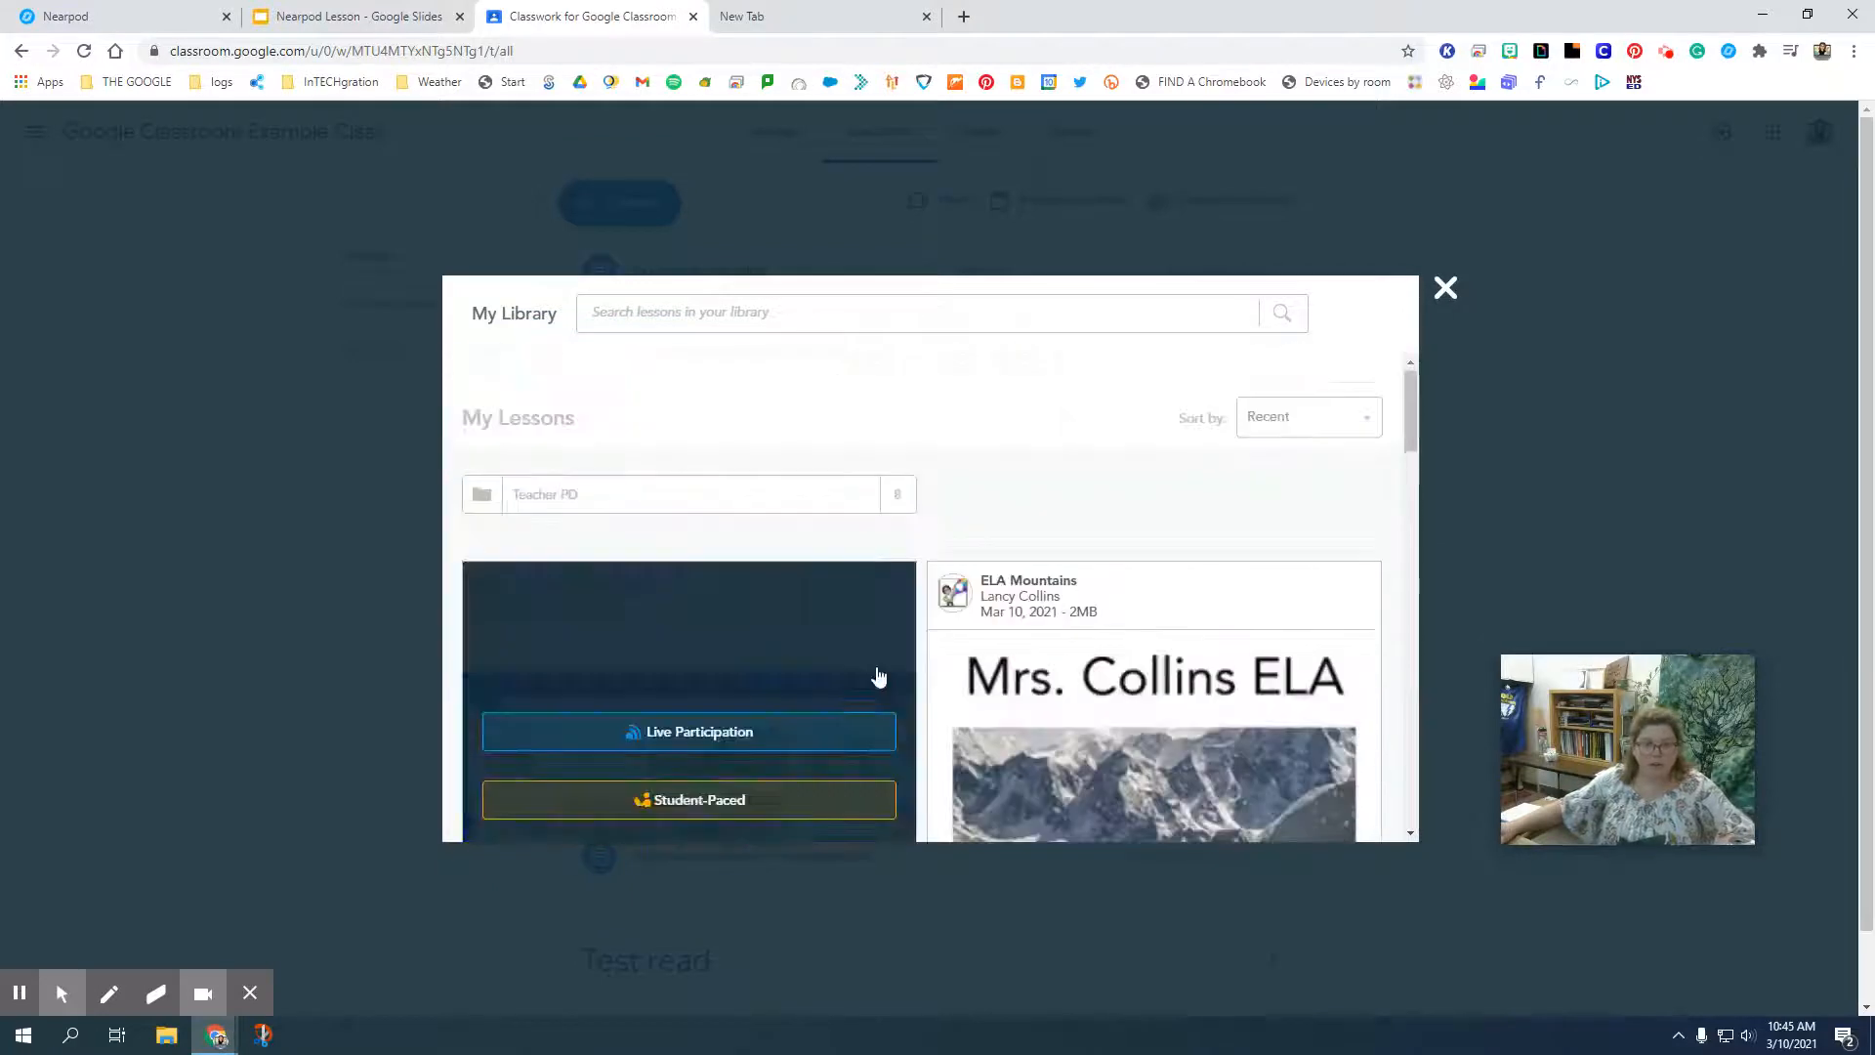
{"action": "left_click", "coordinate": [584, 505]}
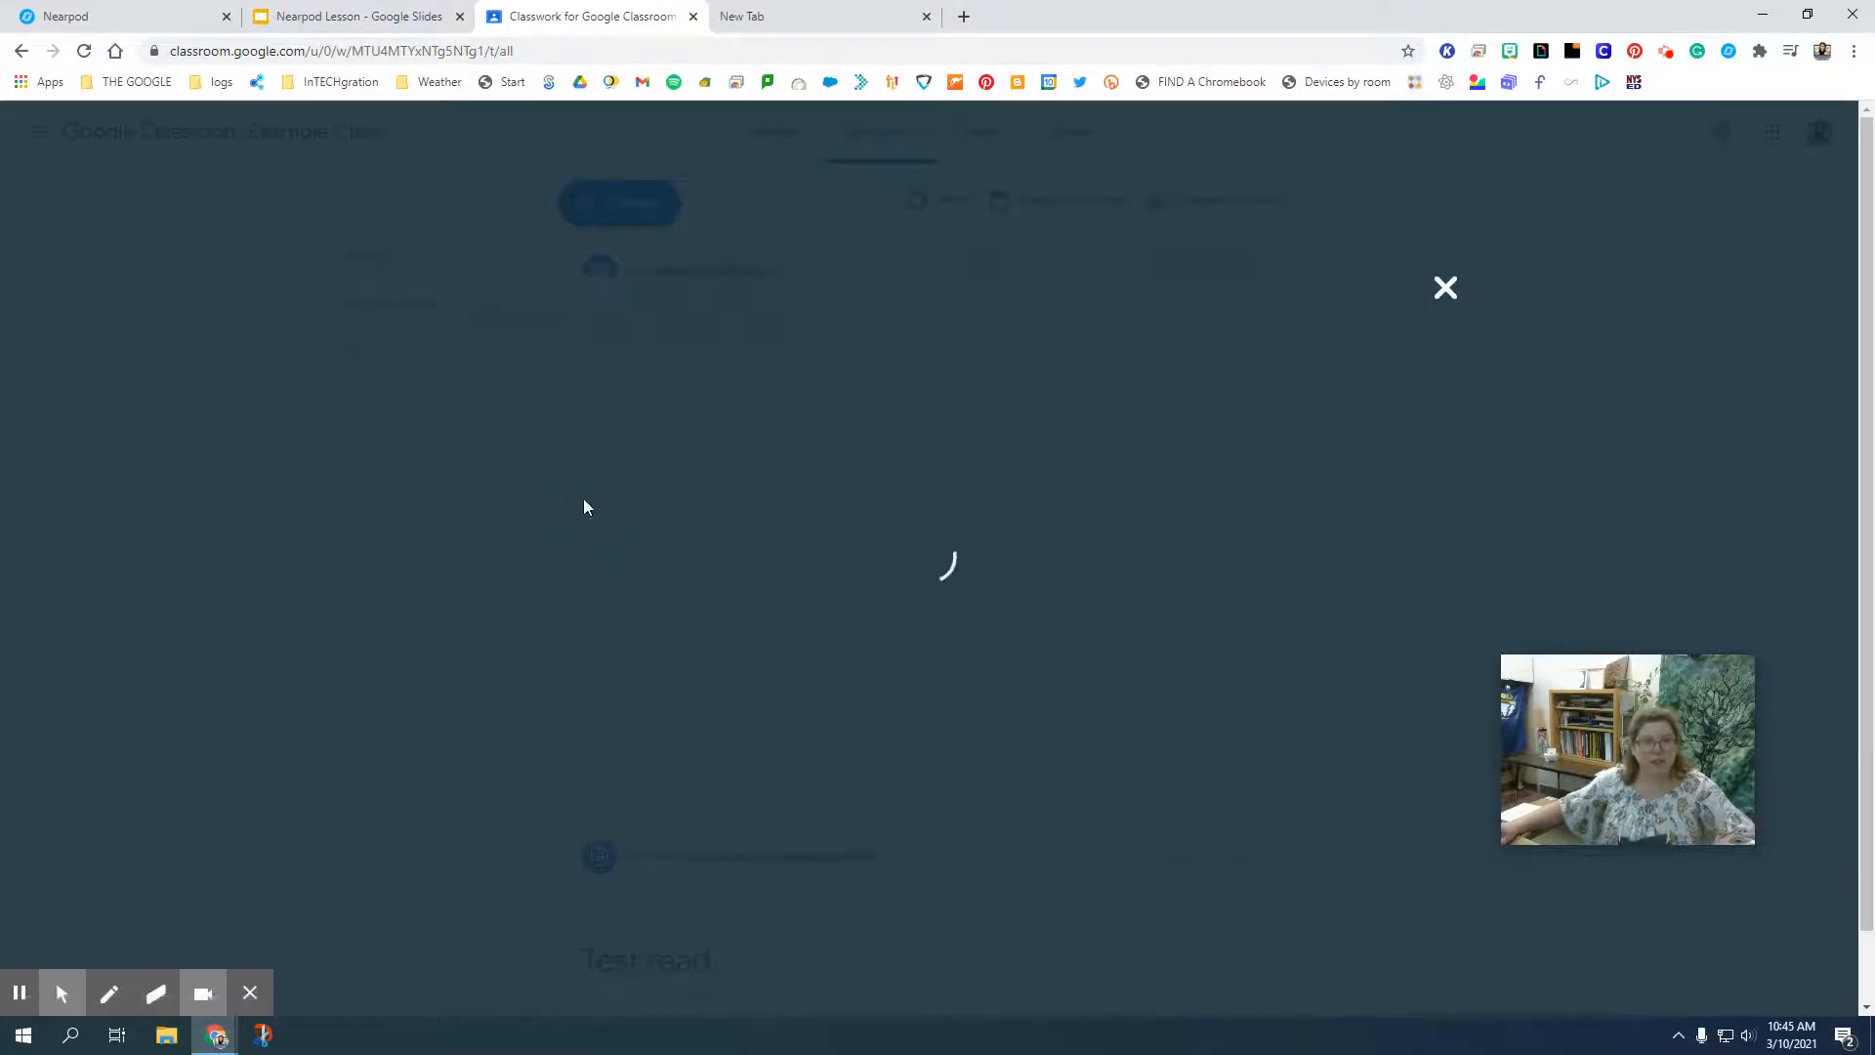
{"action": "scroll", "coordinate": [827, 579], "scroll_direction": "down", "scroll_amount": 10}
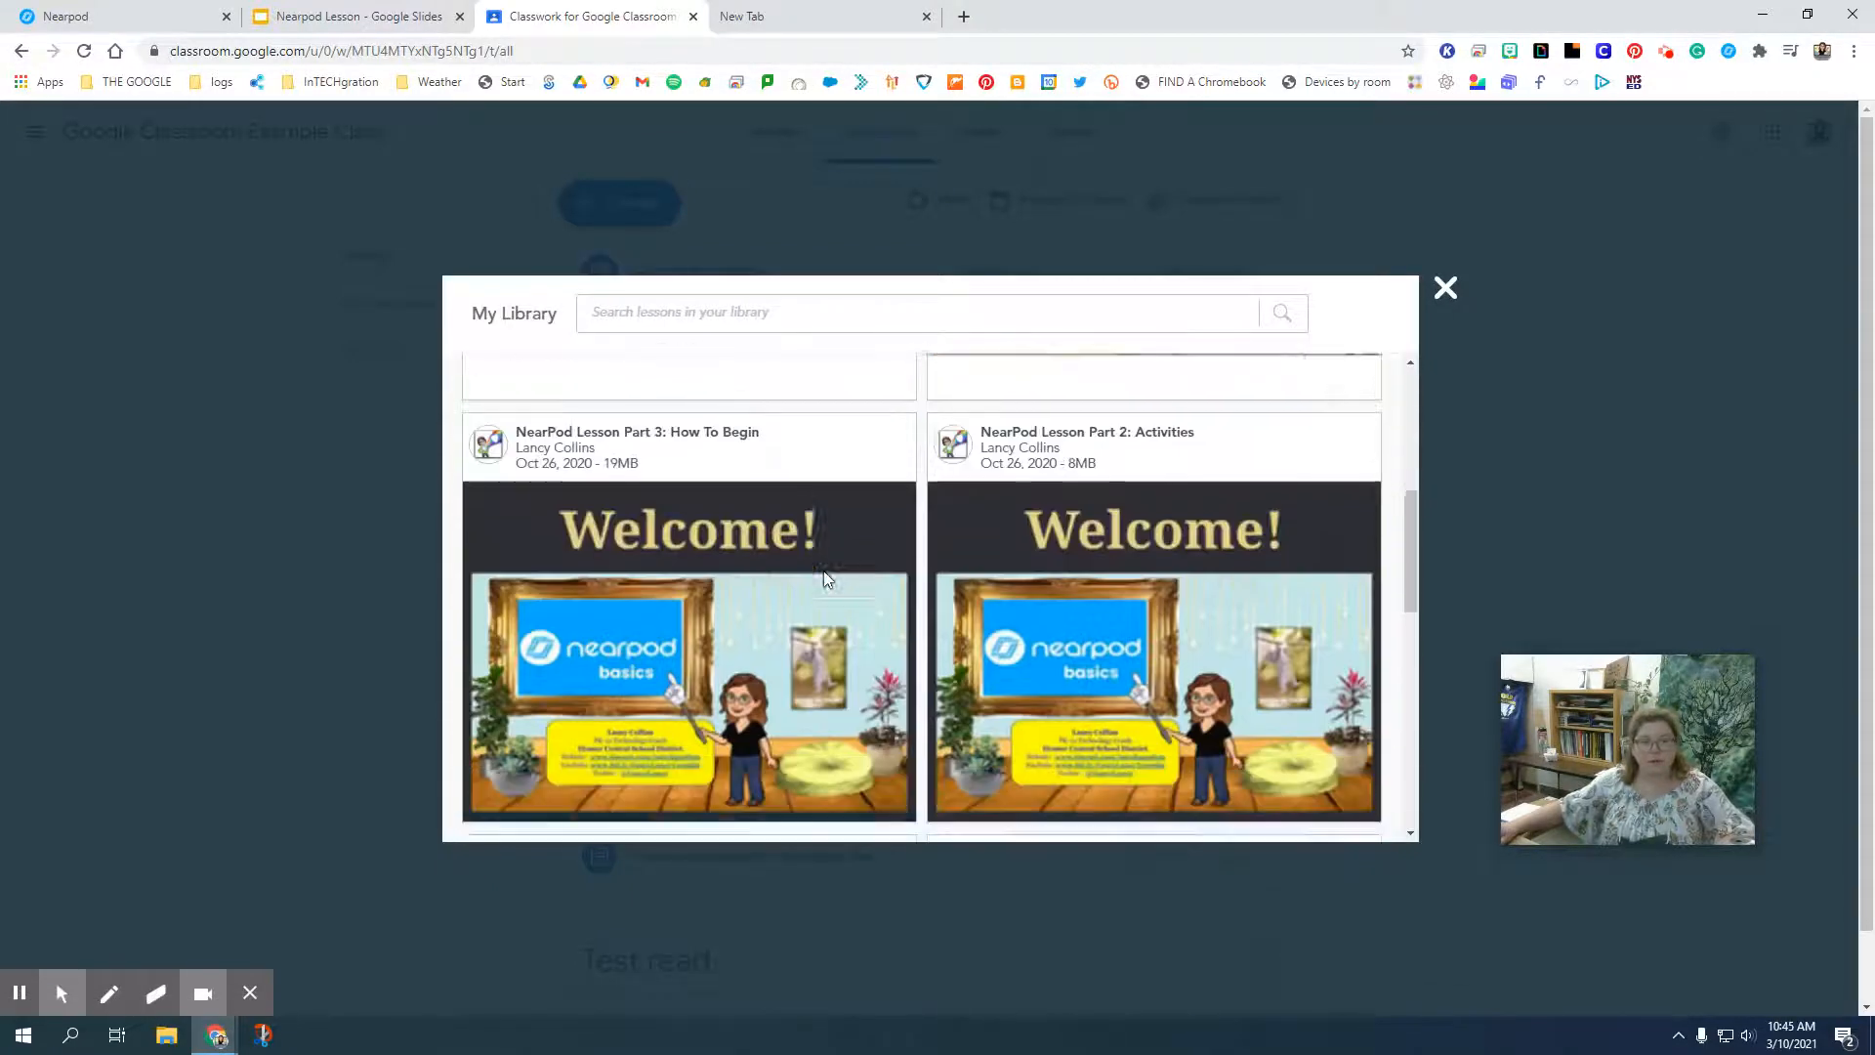
{"action": "mouse_move", "coordinate": [1303, 644]}
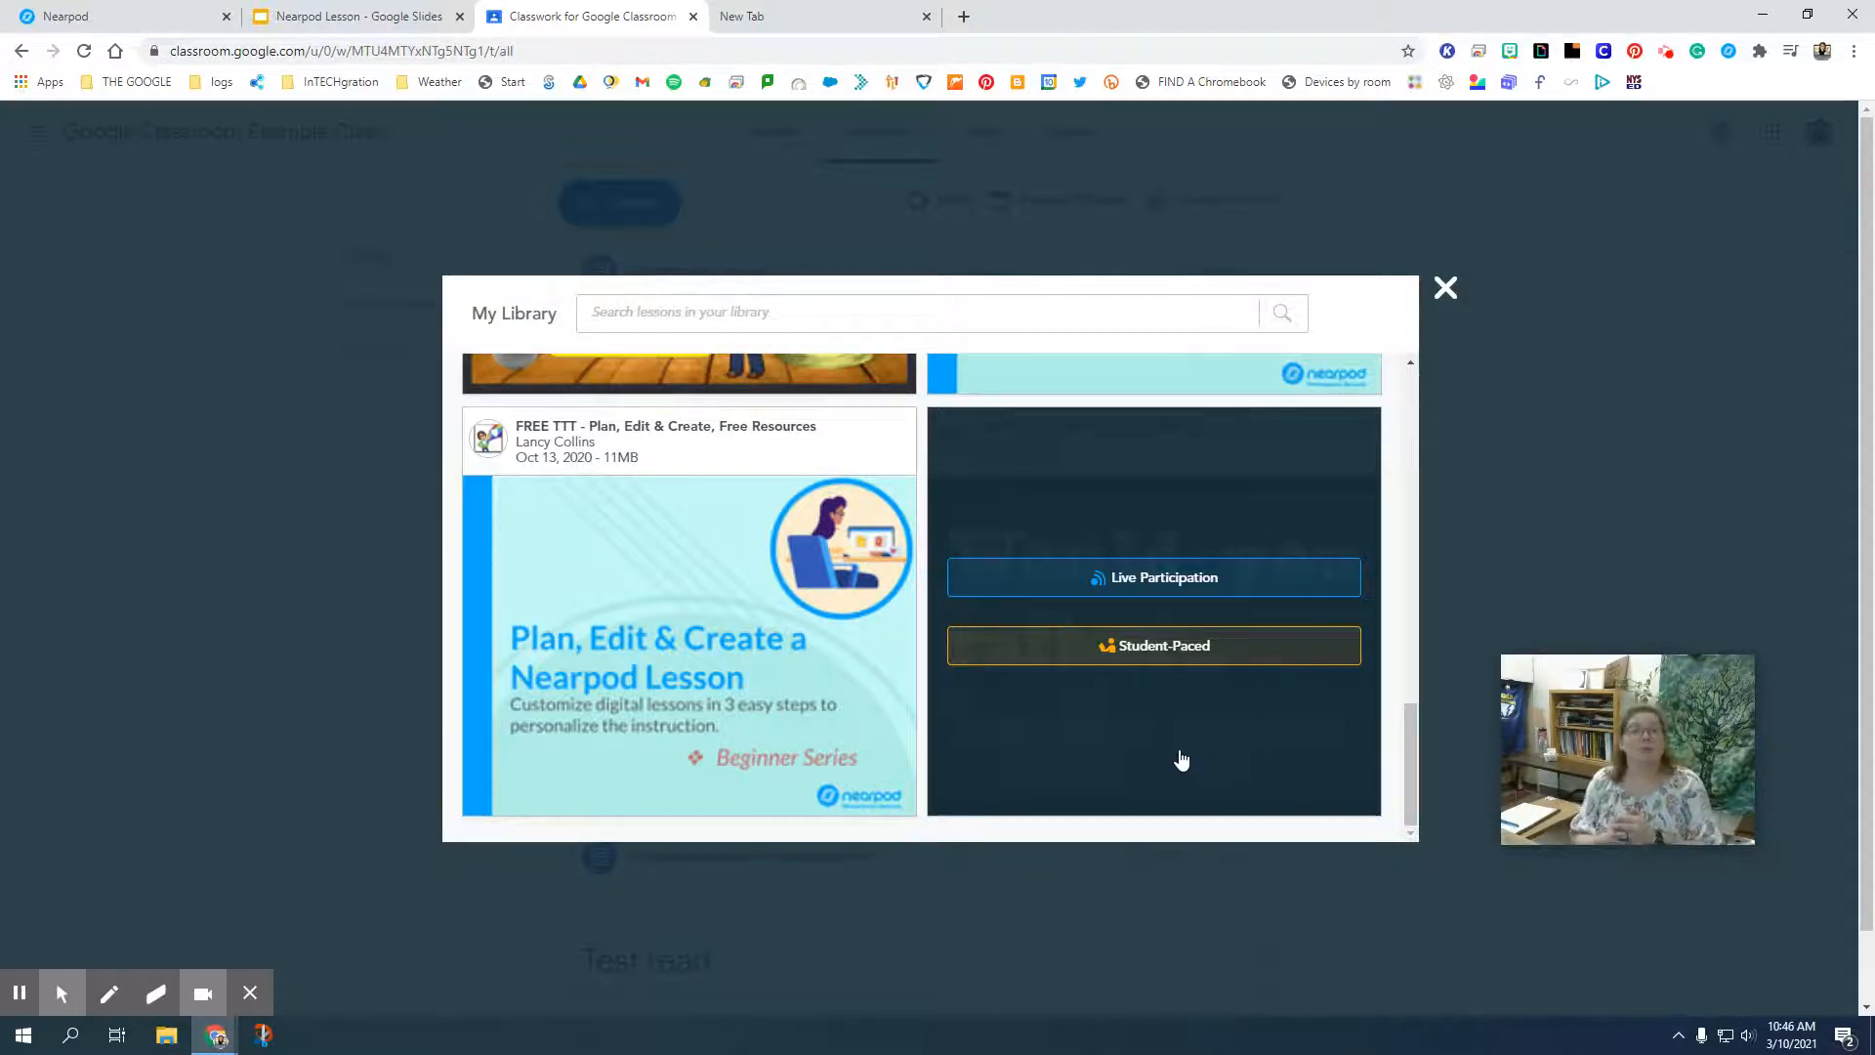
{"action": "left_click", "coordinate": [1156, 652]}
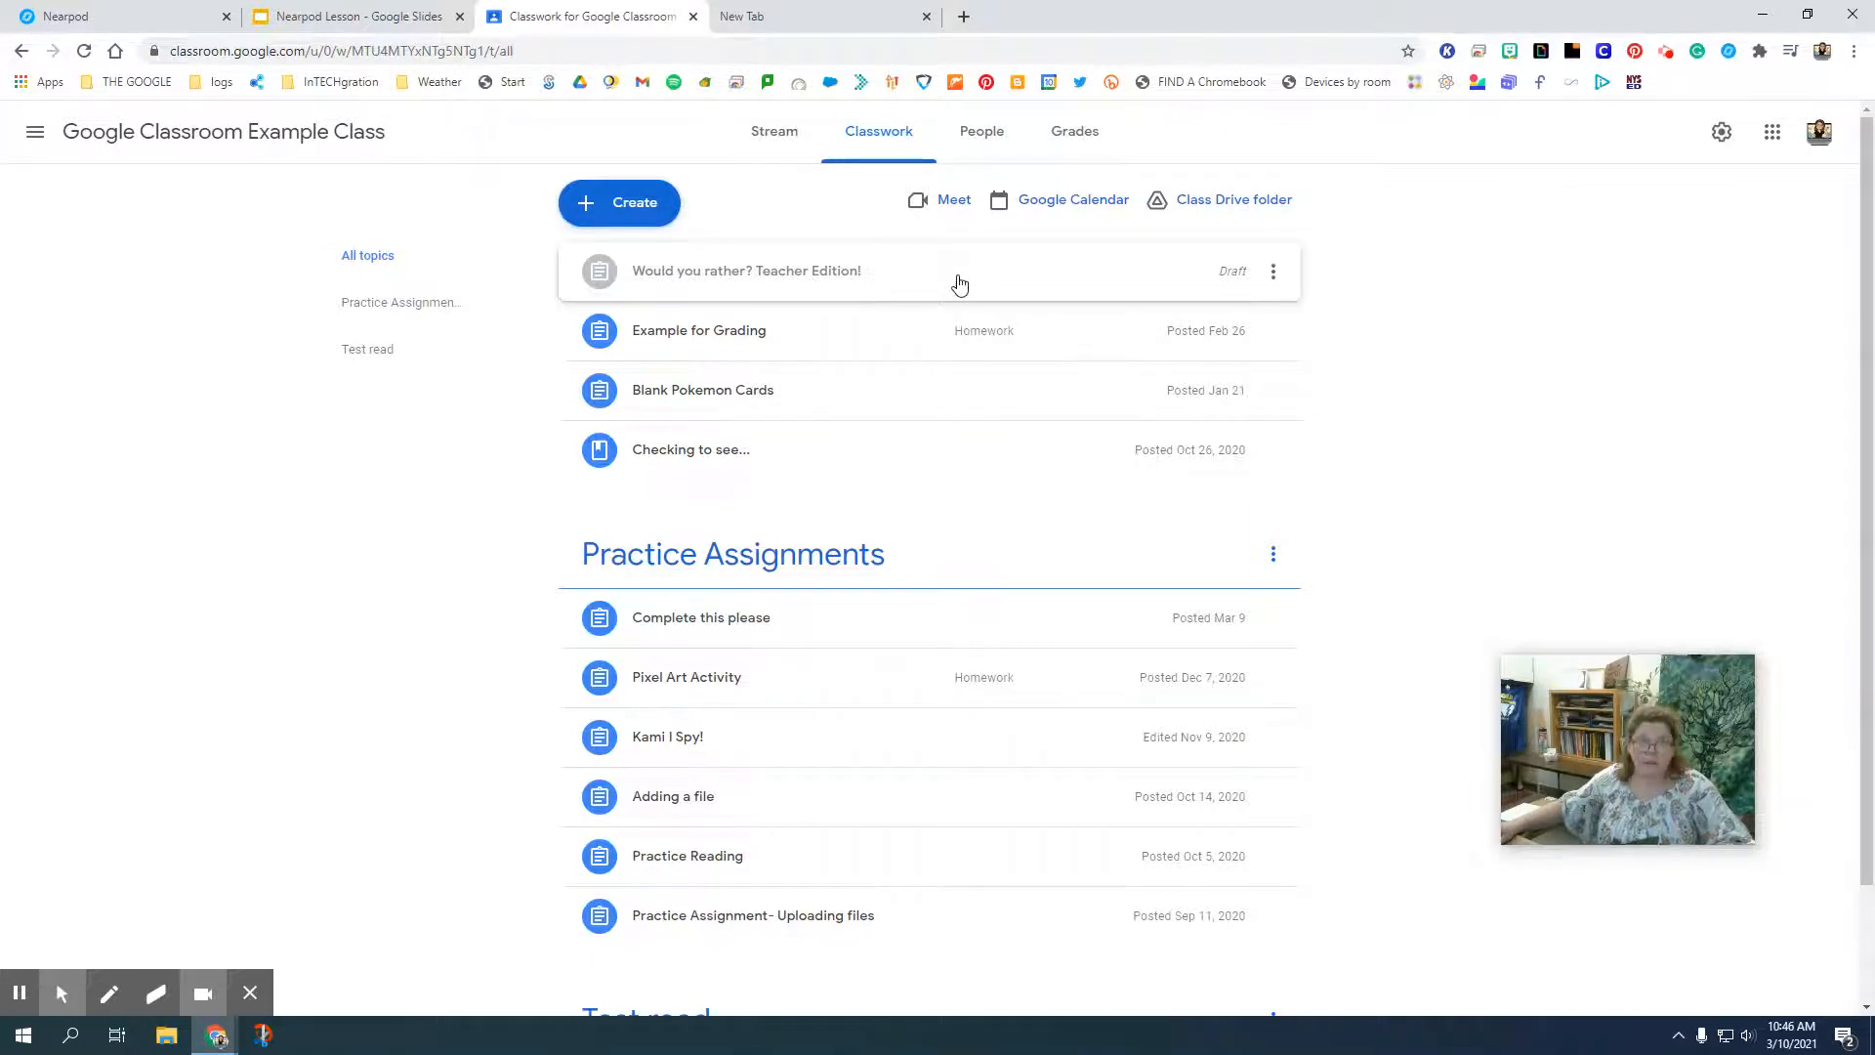
Open the "Would you rather? Teacher Edition!" draft for editing and enter the instructions "Please try this out!".
{"action": "left_click", "coordinate": [959, 284]}
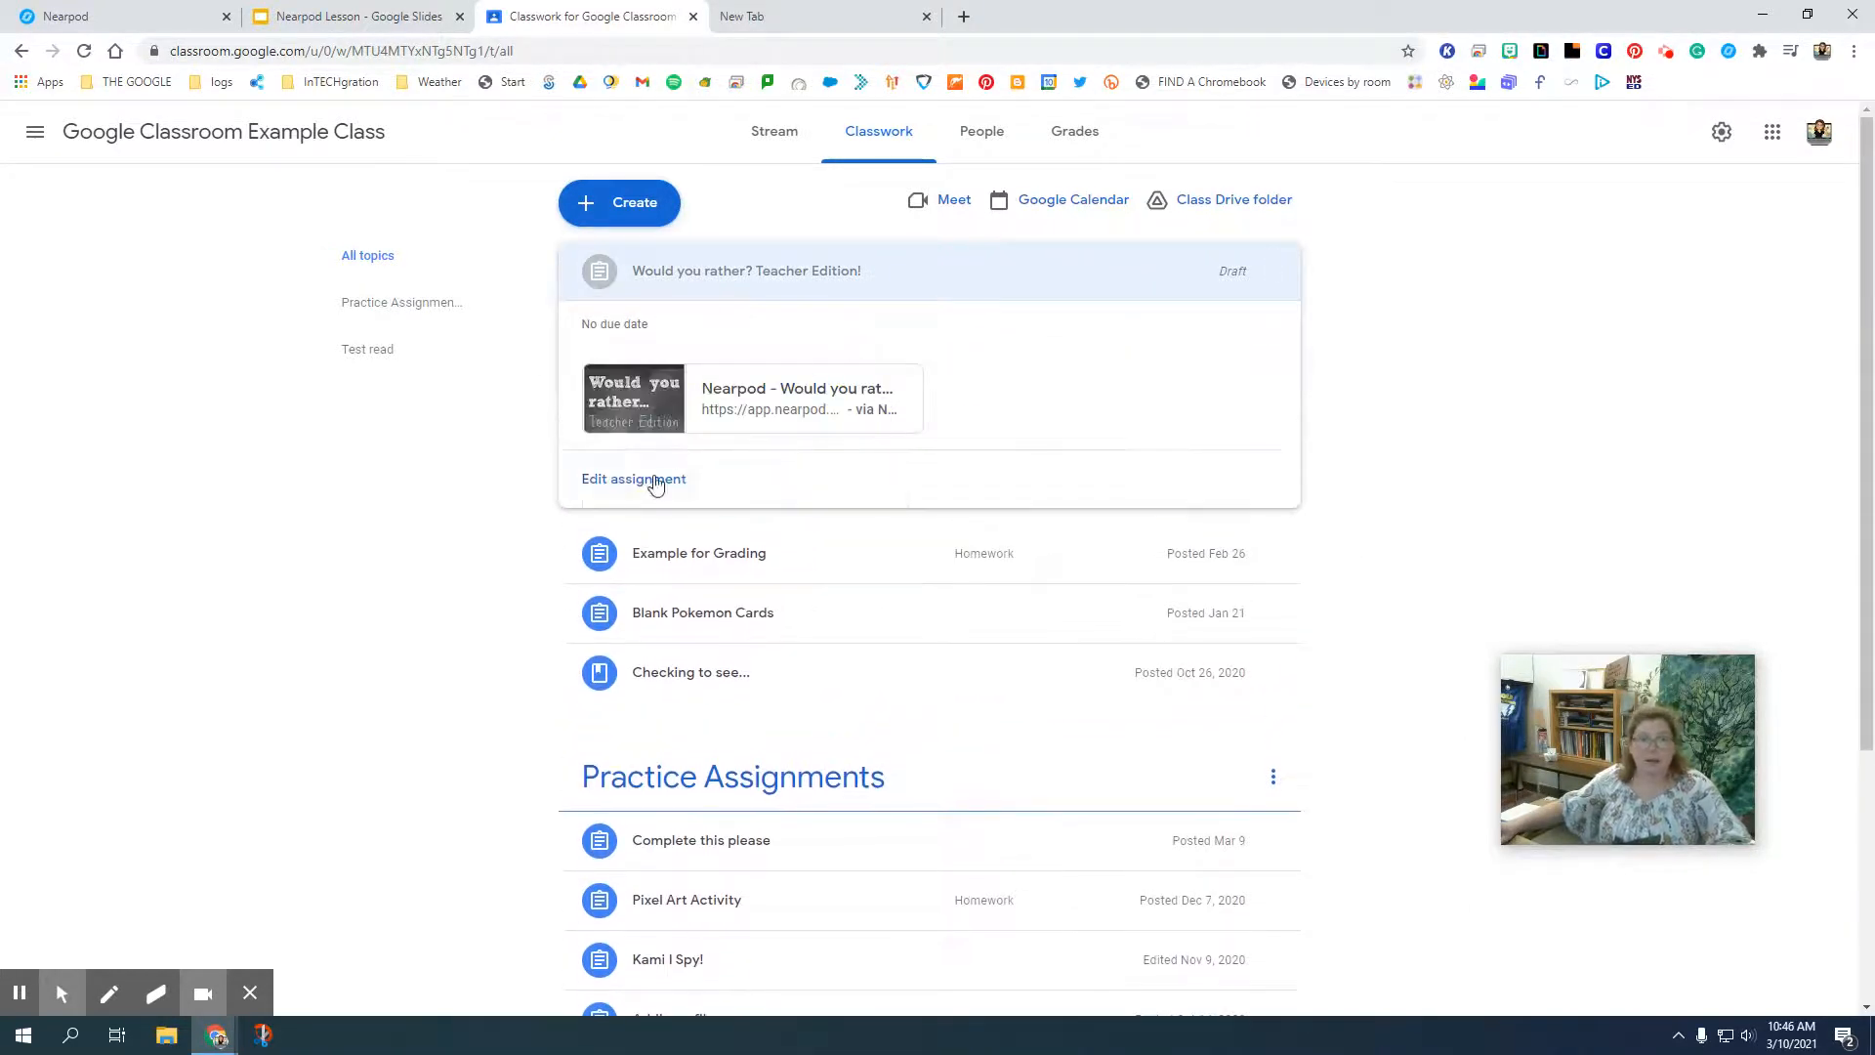
{"action": "left_click", "coordinate": [654, 482]}
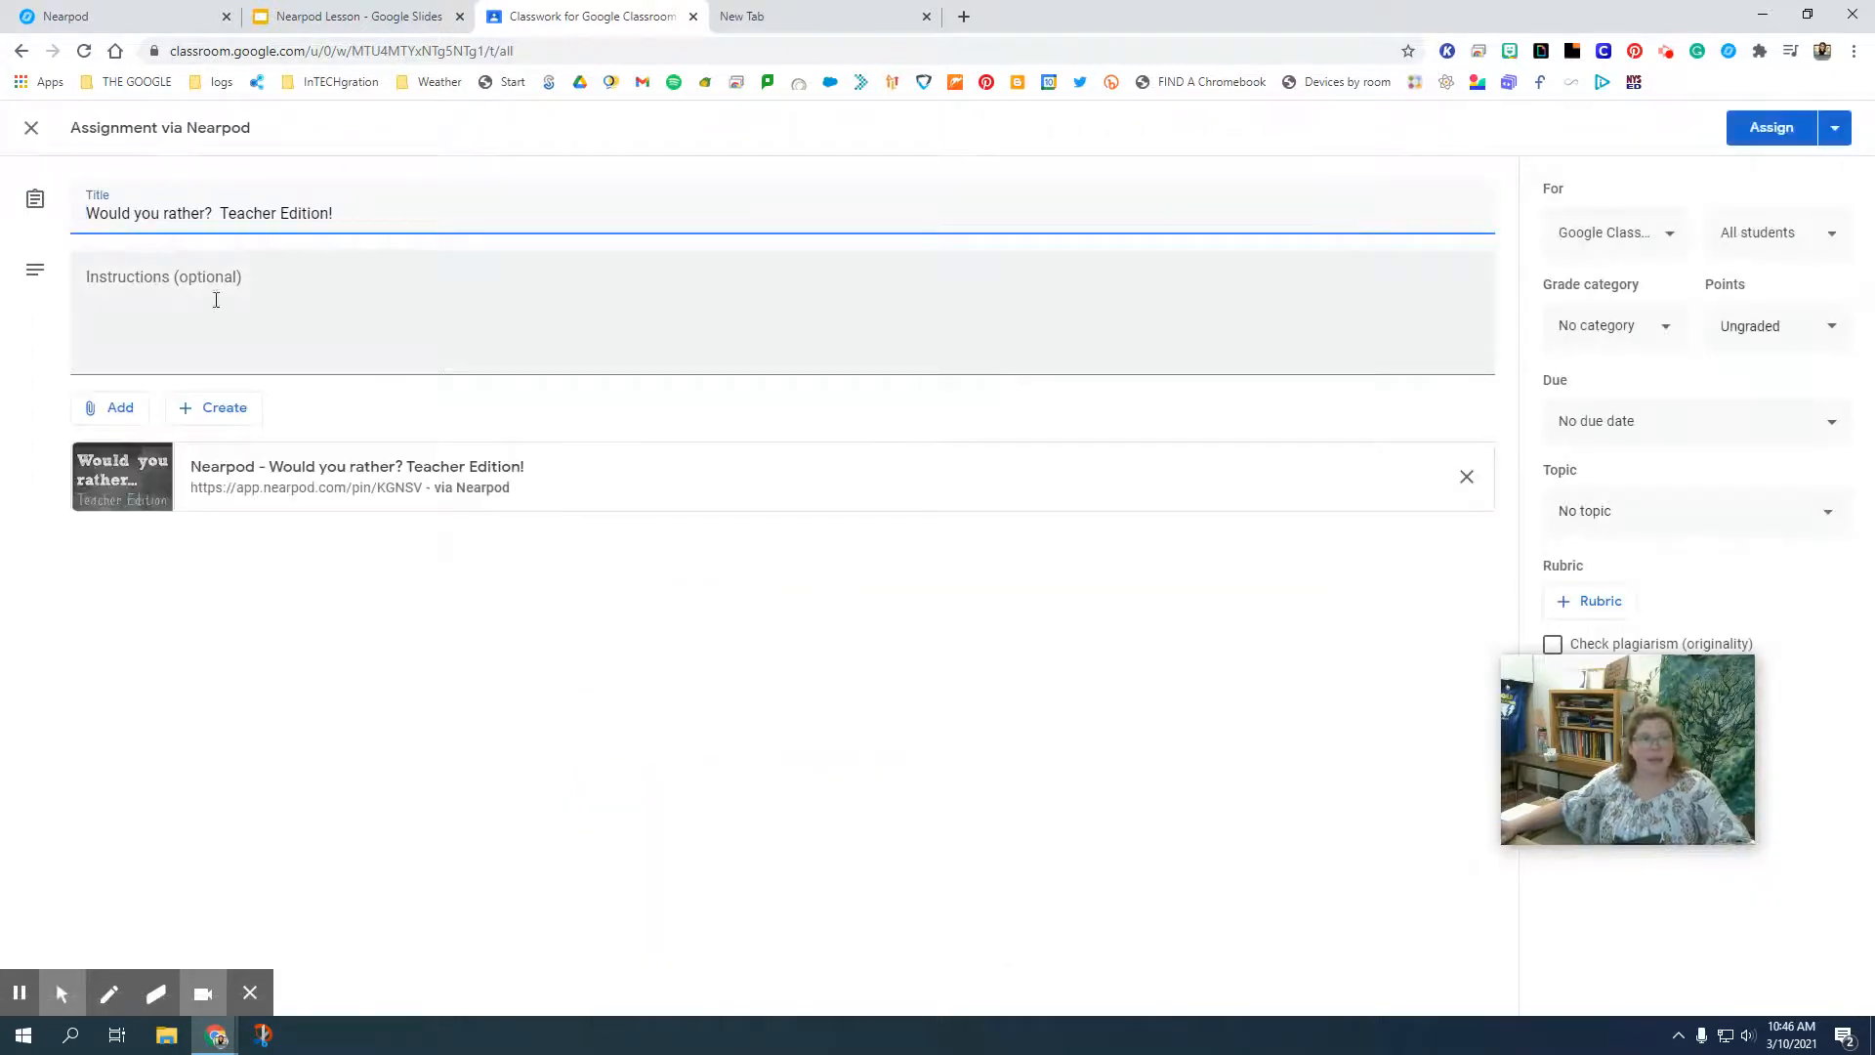
{"action": "left_click", "coordinate": [201, 313]}
{"action": "type", "text": "Please try this out!"}
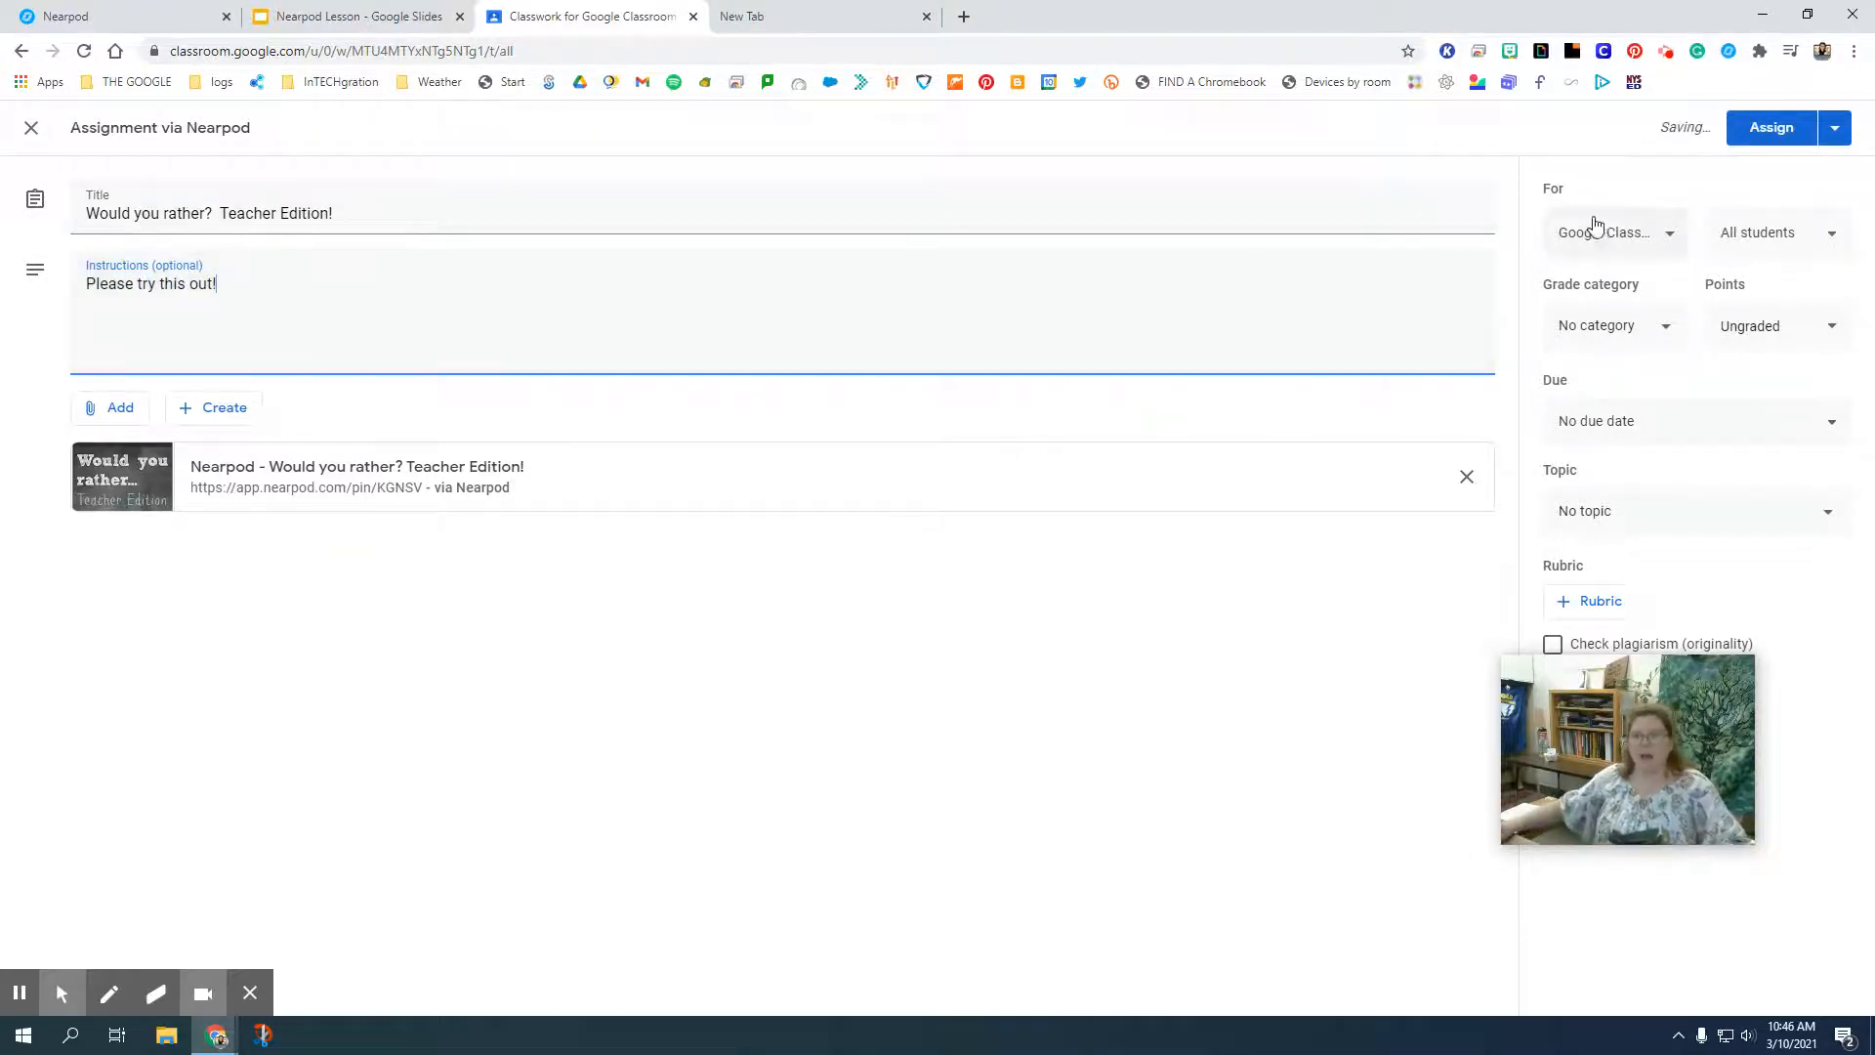
Limit the assignment's recipients to only the first student in the class list.
{"action": "left_click", "coordinate": [1776, 242]}
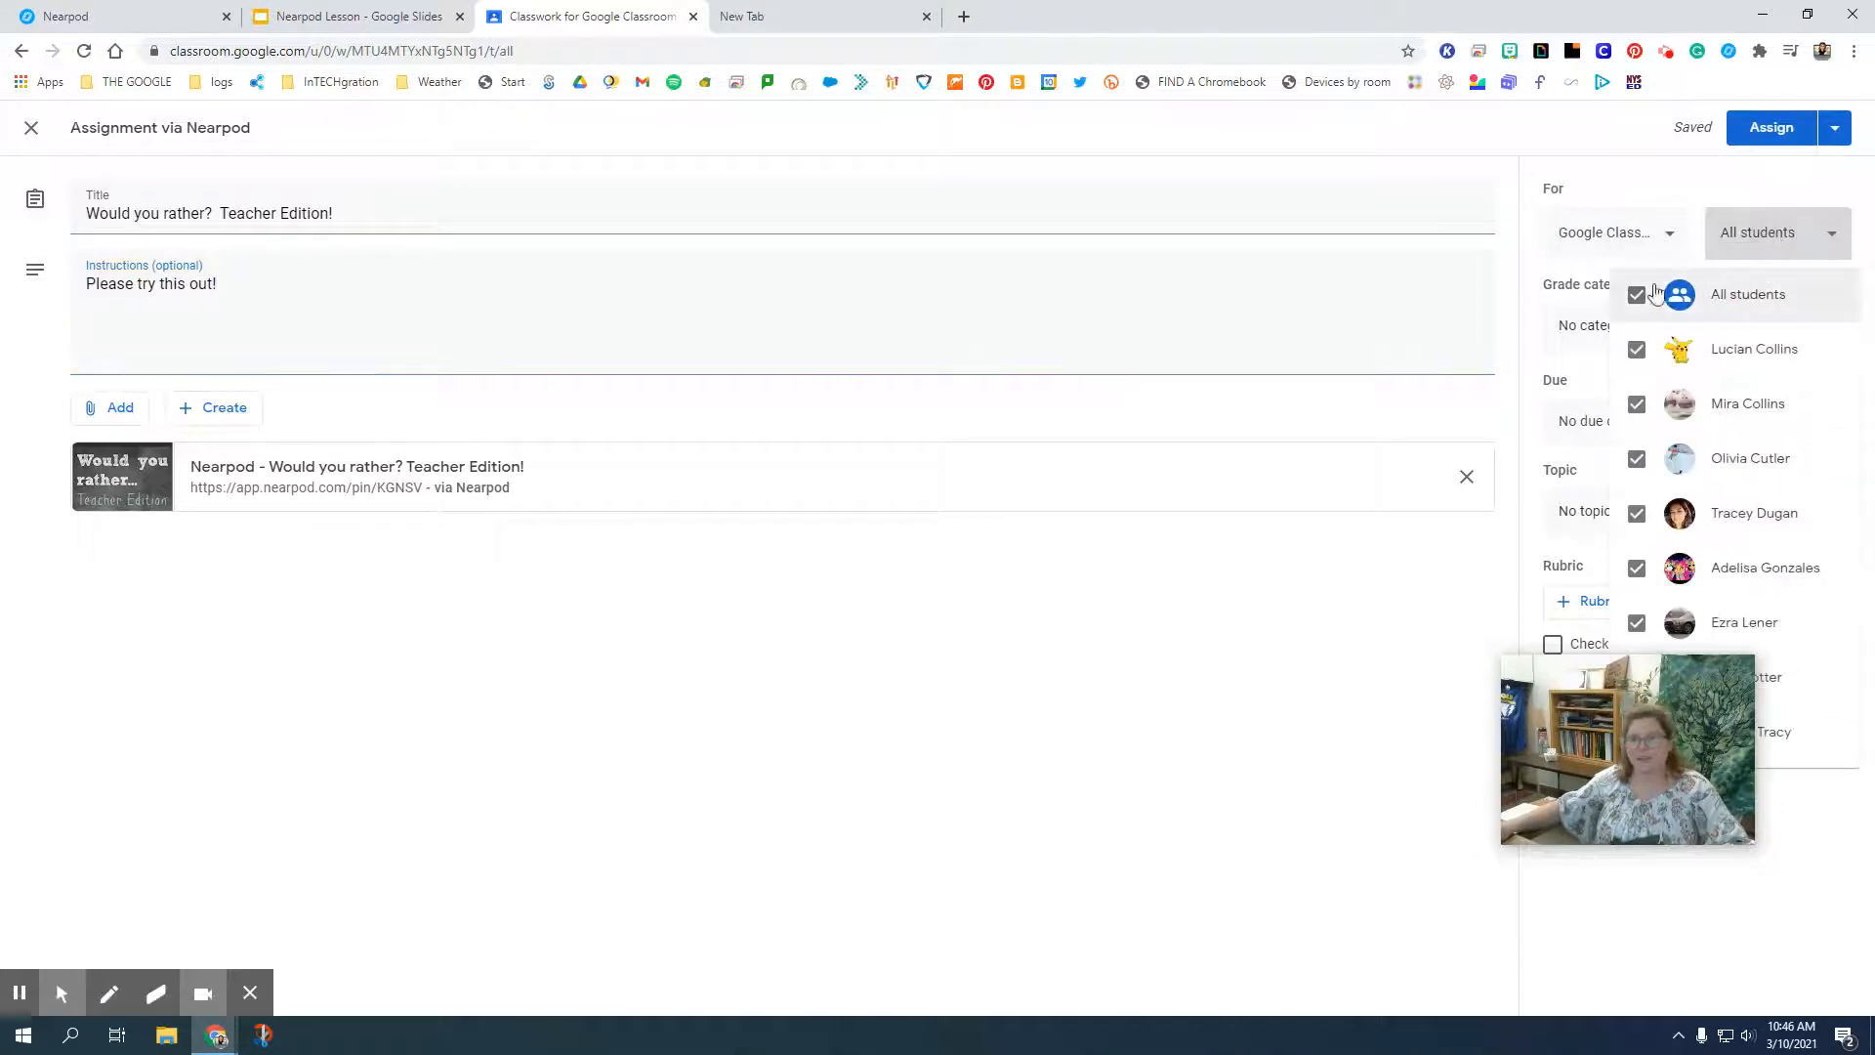
{"action": "left_click", "coordinate": [1637, 298]}
{"action": "left_click", "coordinate": [1637, 350]}
{"action": "left_click", "coordinate": [1763, 170]}
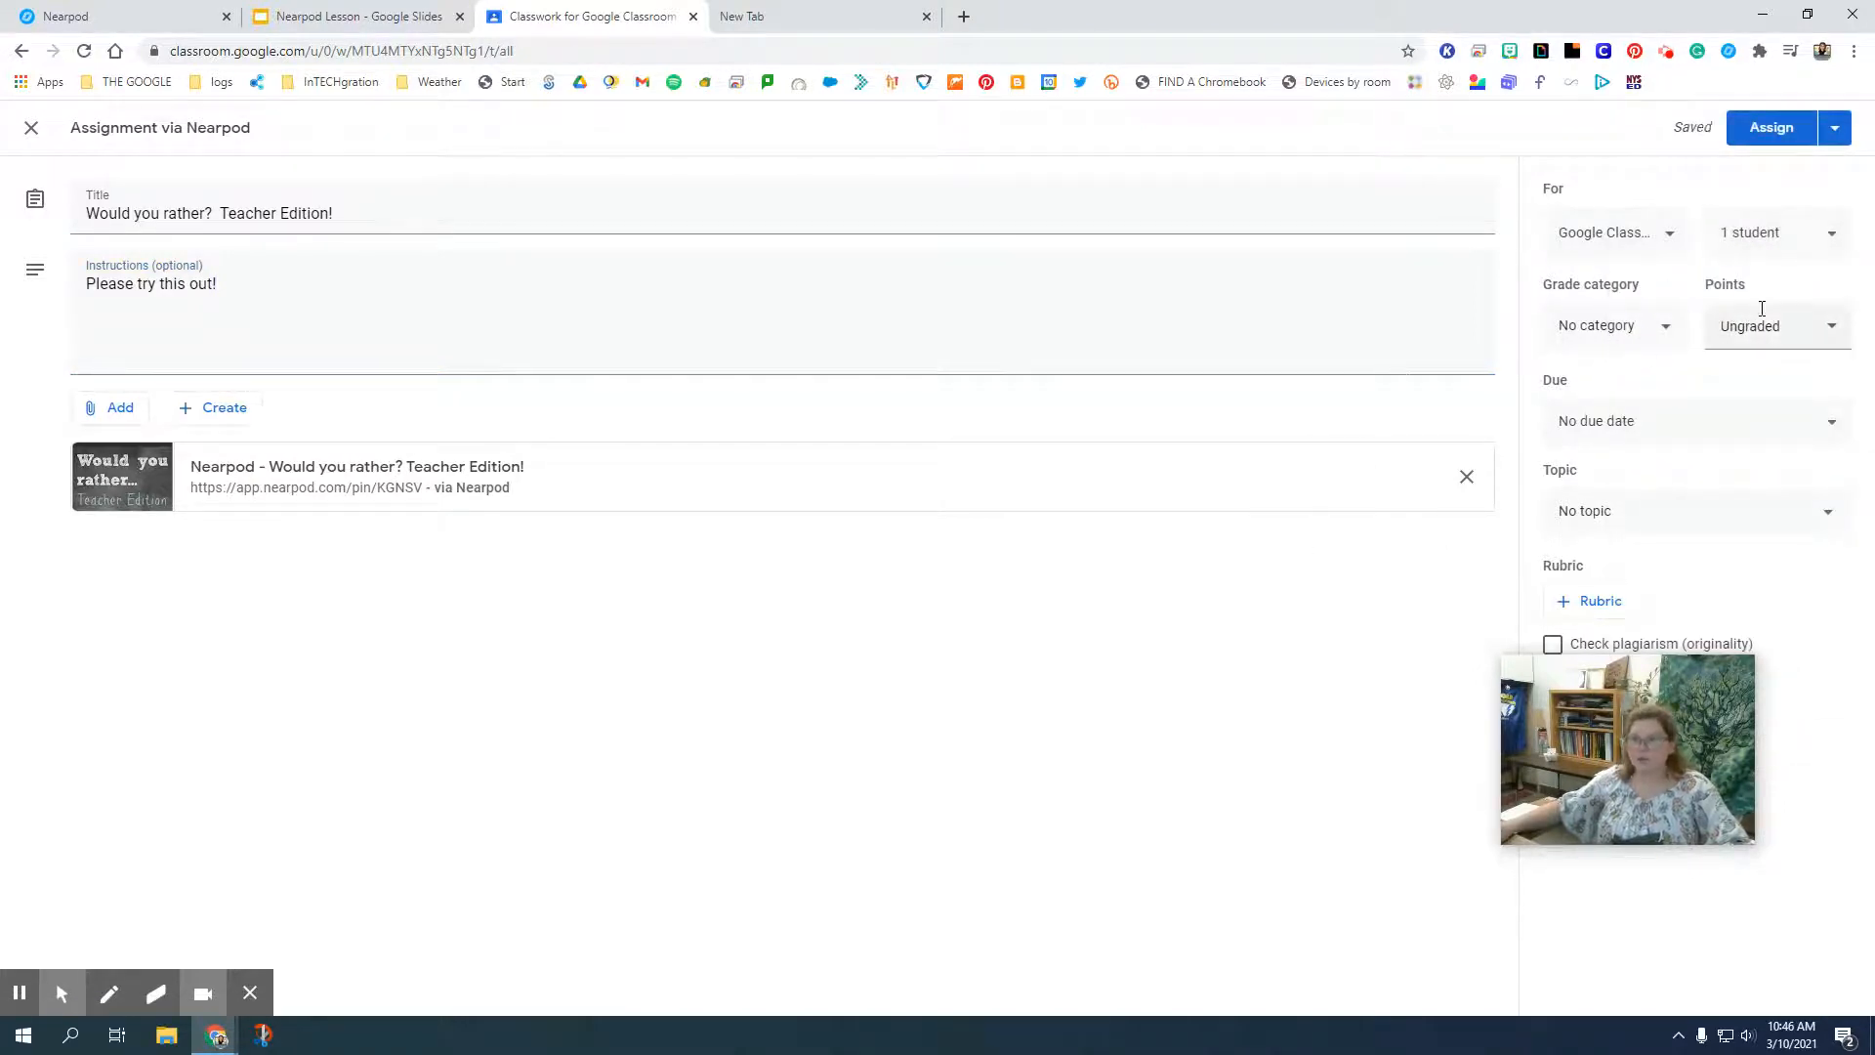
Set the assignment's topic to Practice Assignments and assign it.
{"action": "left_click", "coordinate": [1624, 528]}
{"action": "left_click", "coordinate": [1631, 621]}
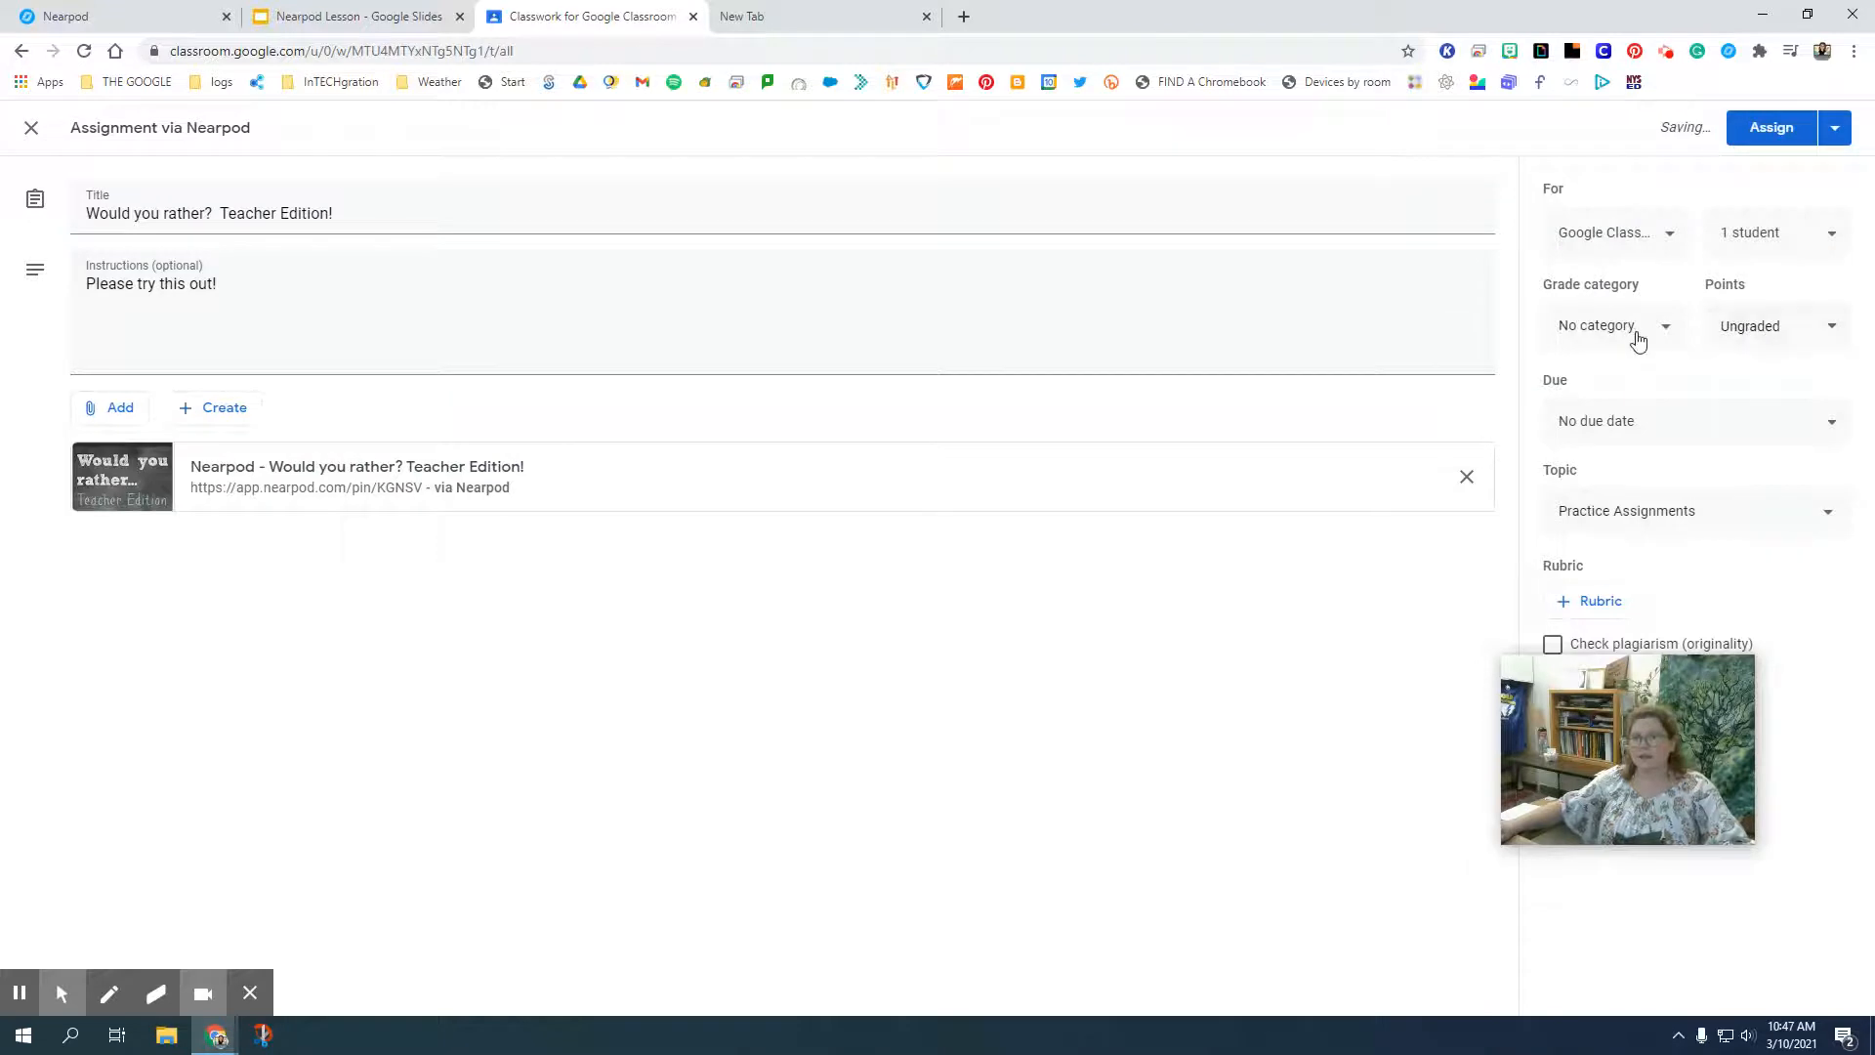
{"action": "left_click", "coordinate": [1766, 132]}
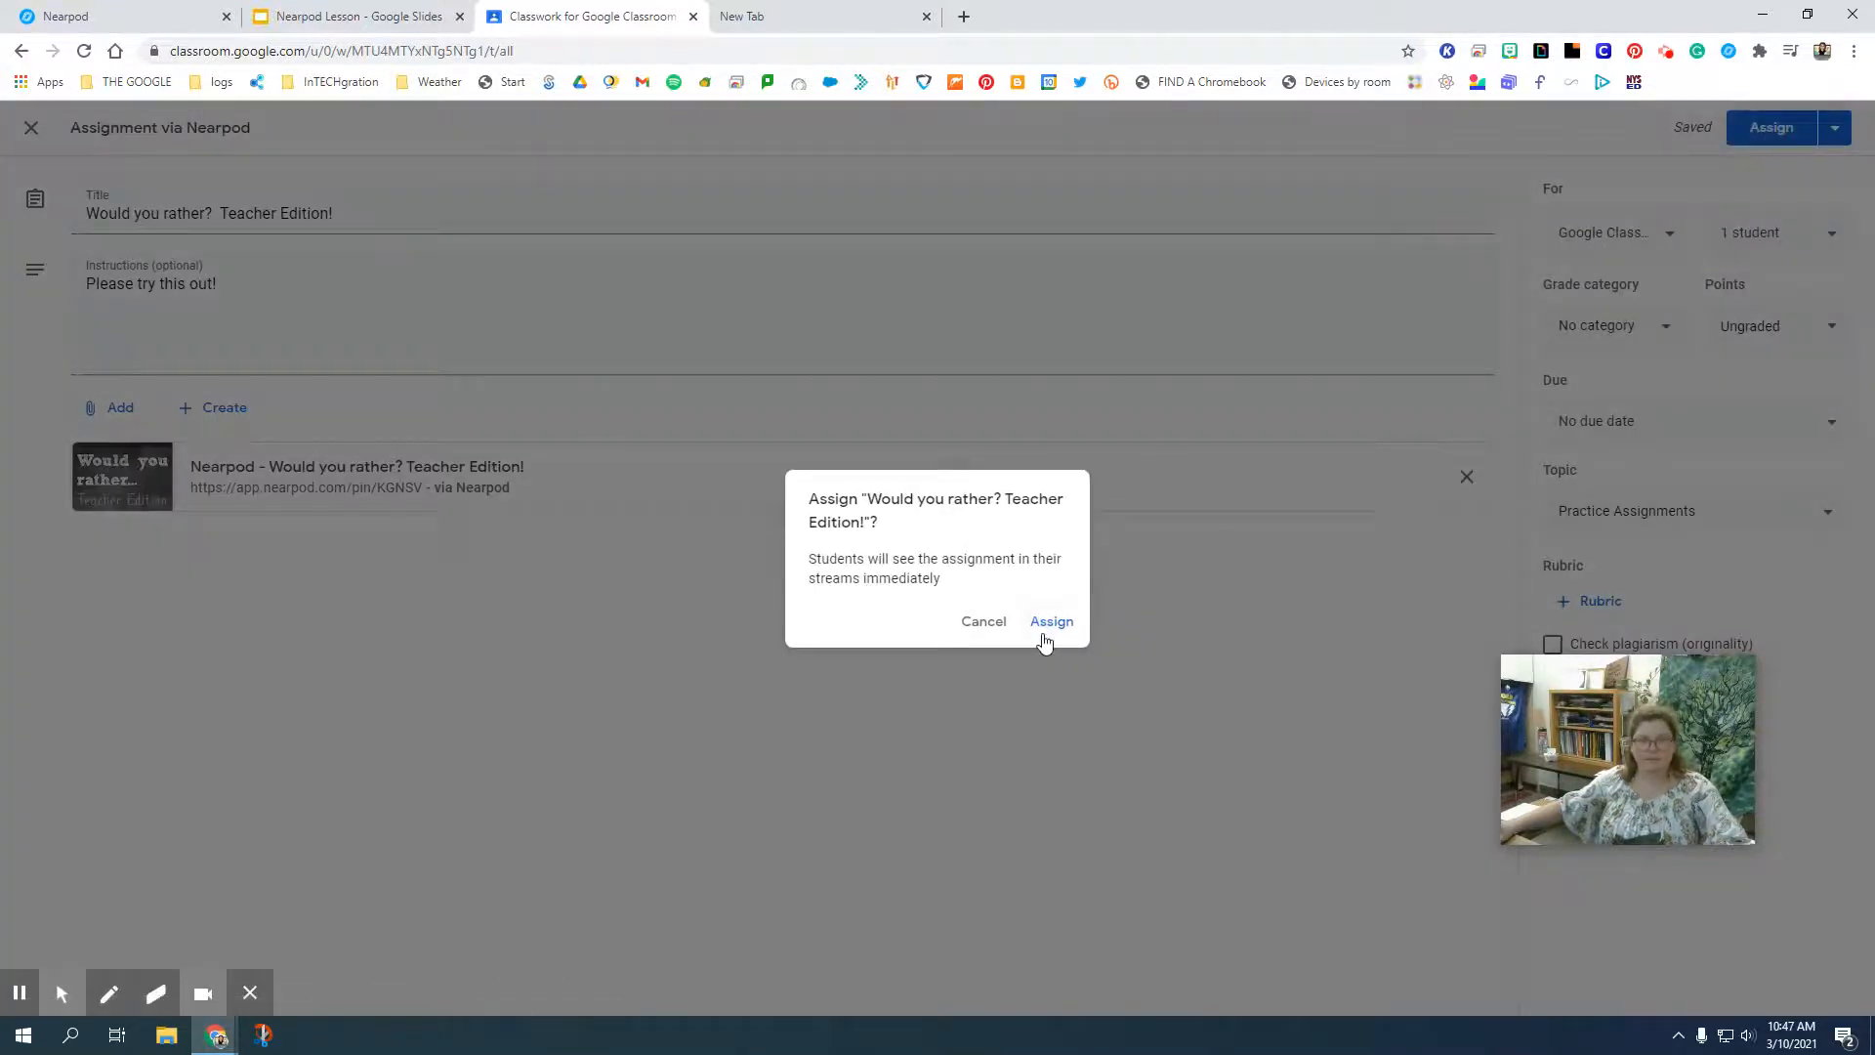
{"action": "left_click", "coordinate": [1043, 633]}
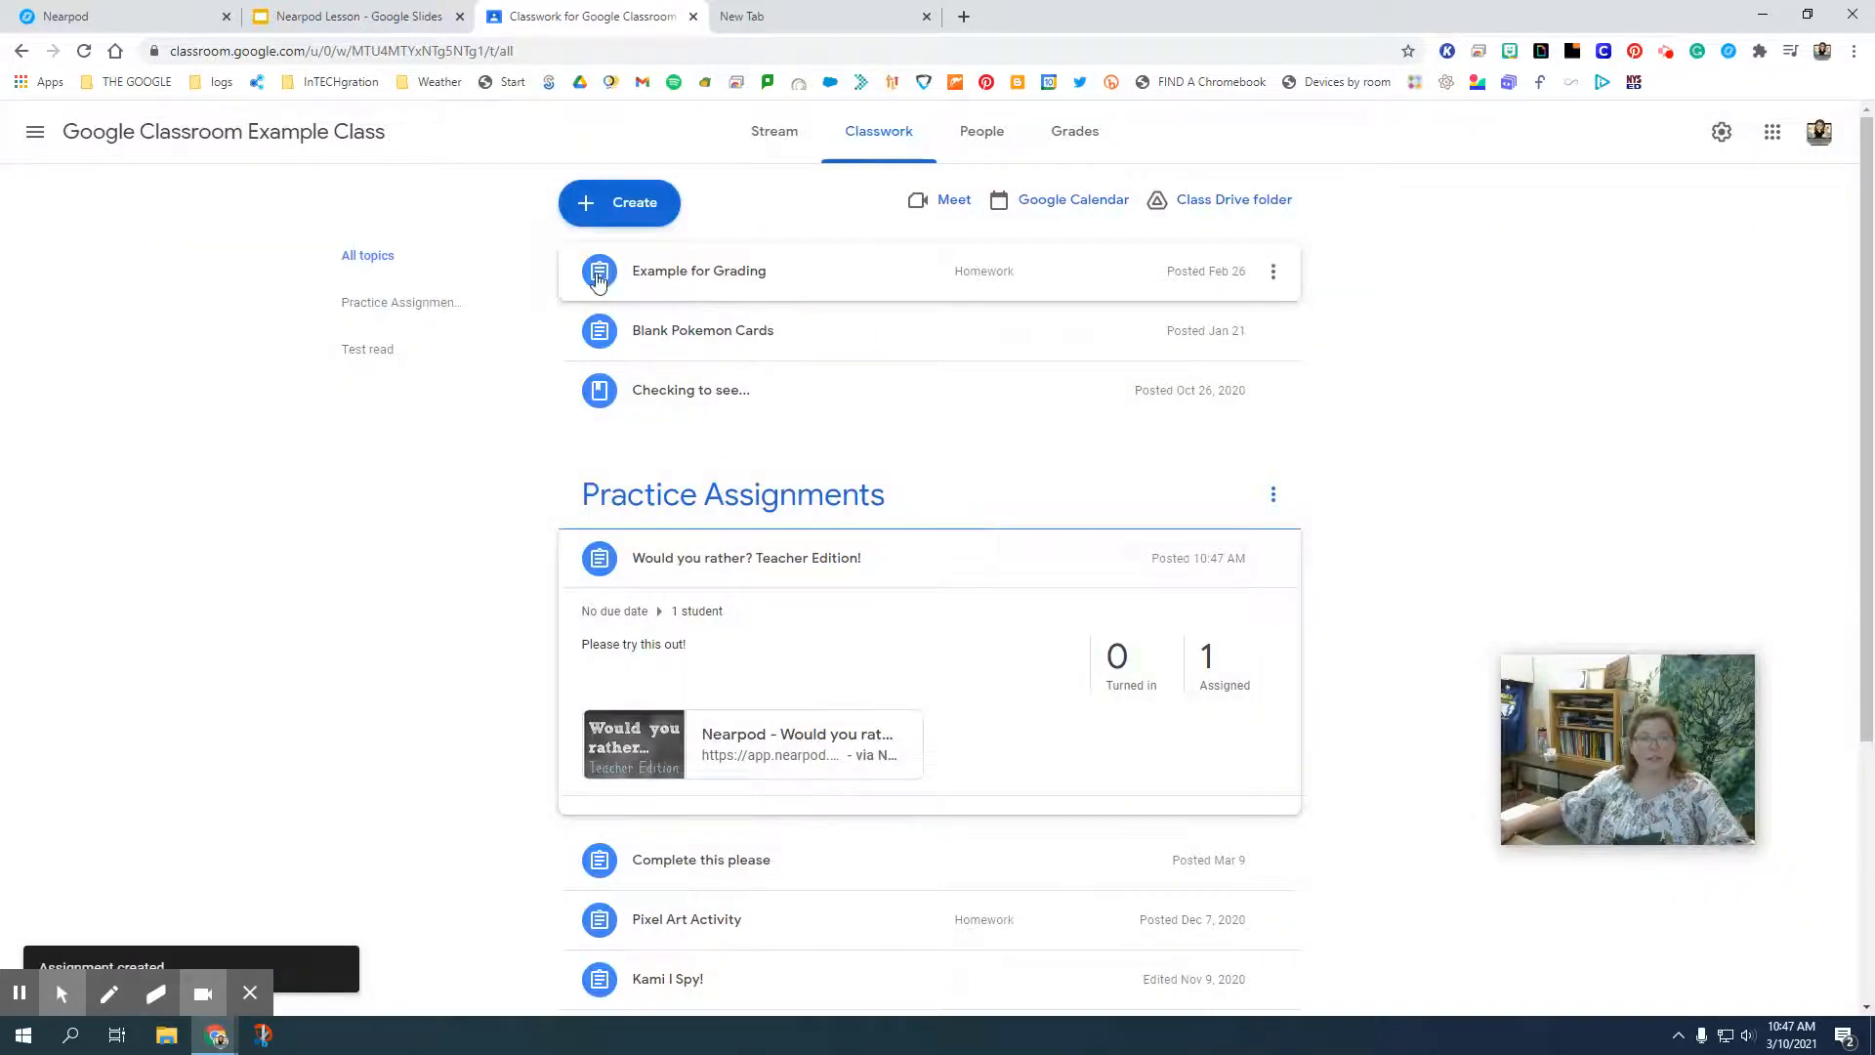
{"action": "left_click", "coordinate": [362, 722]}
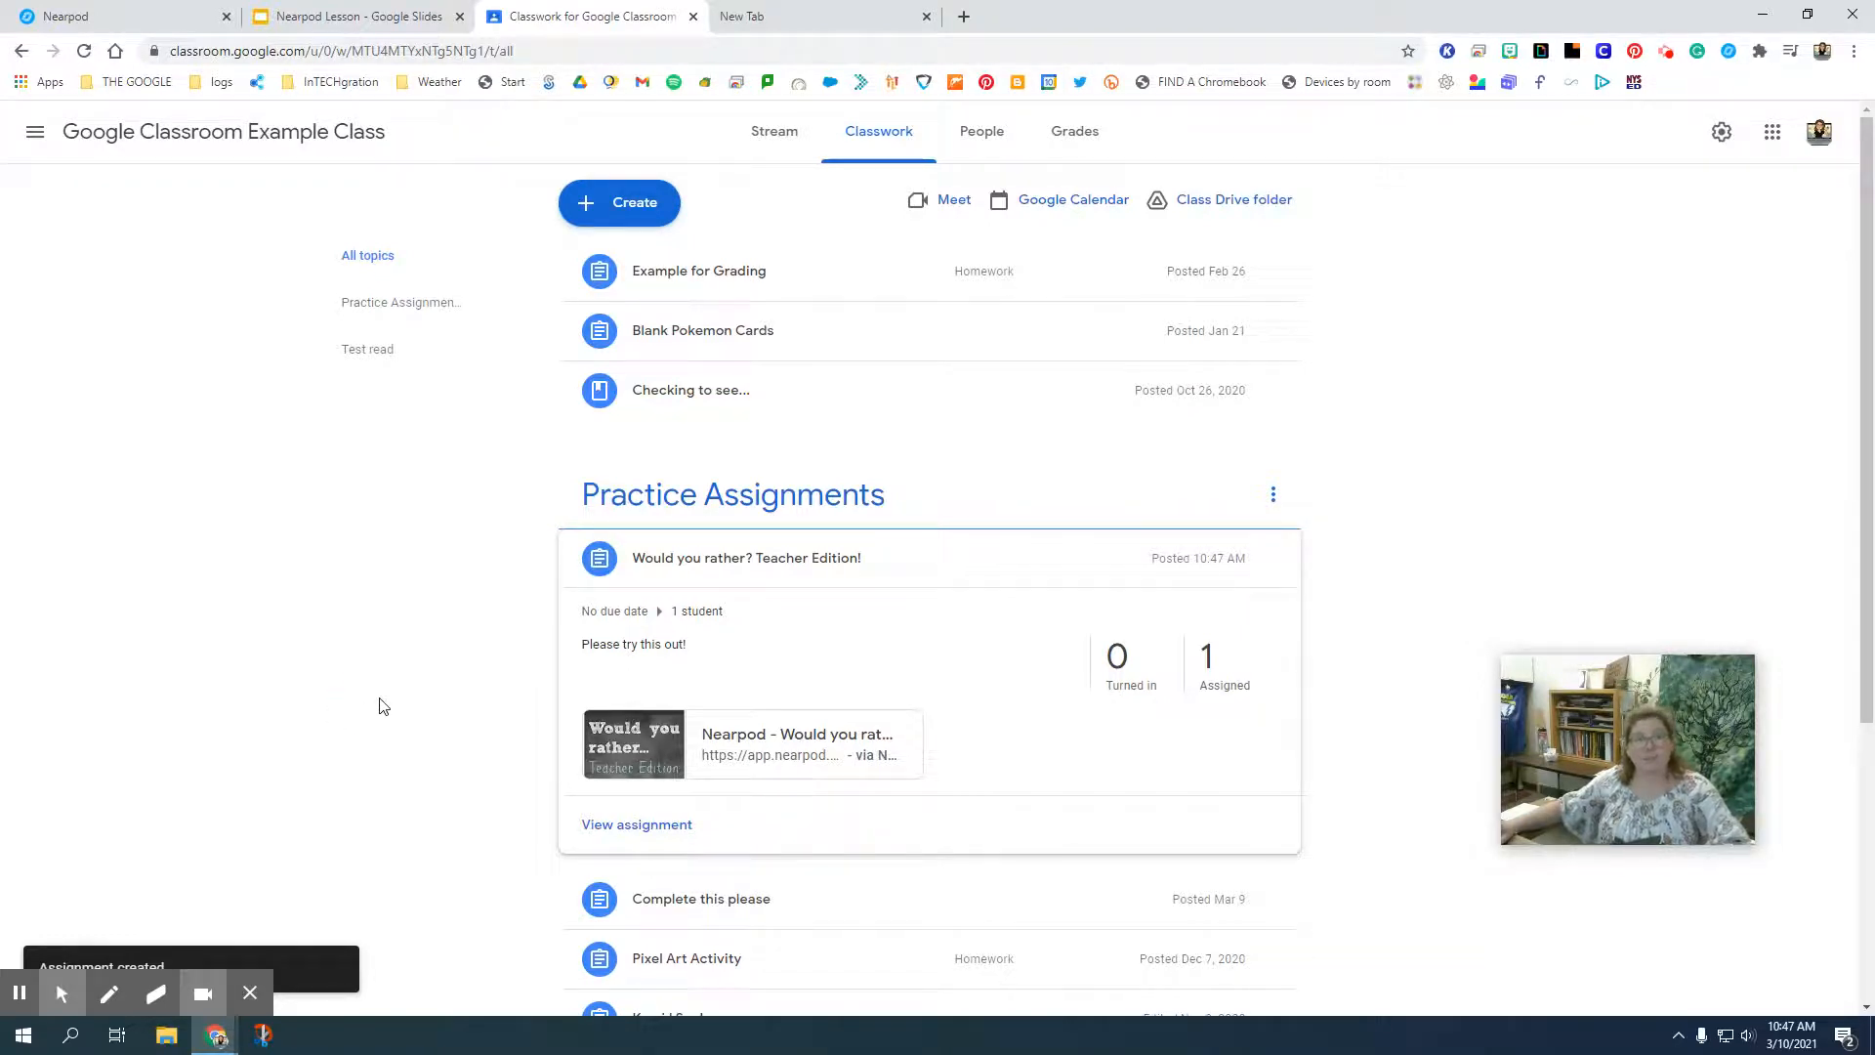
{"action": "left_click", "coordinate": [16, 997]}
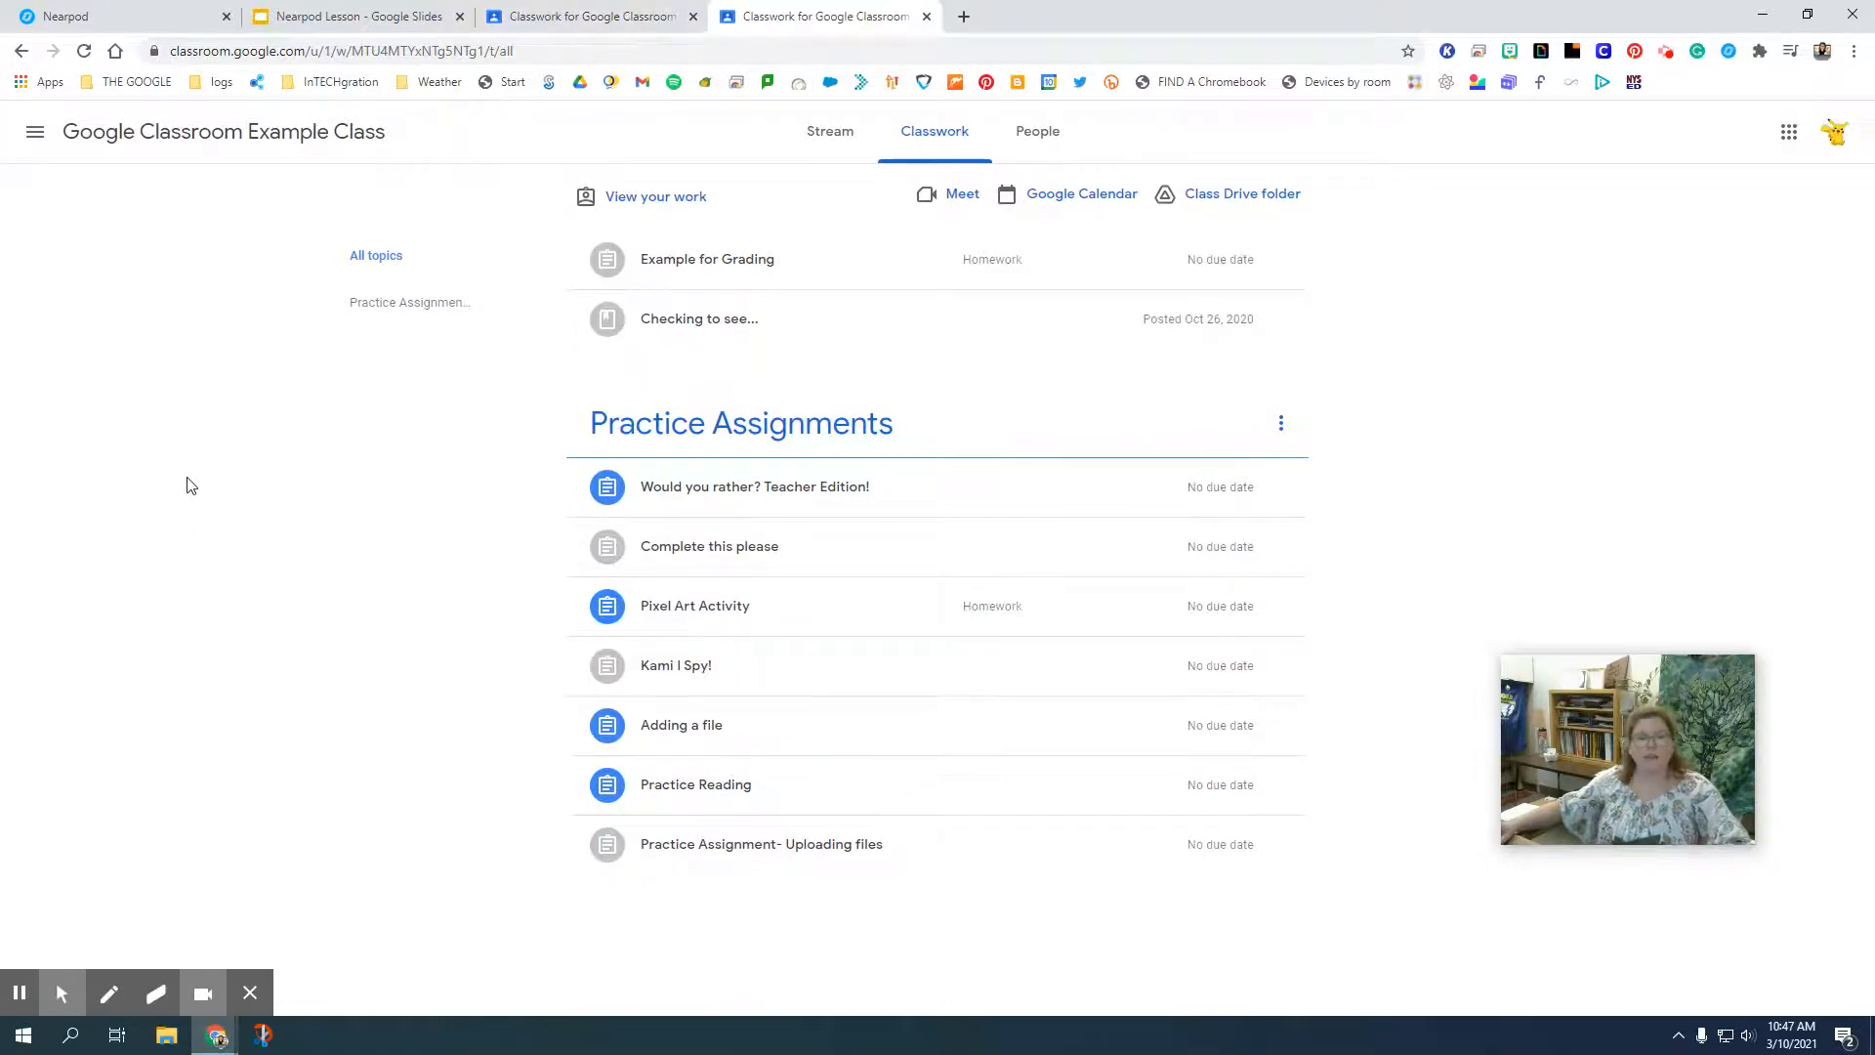
In the student's Classwork view, open the Nearpod lesson attached to "Would you rather? Teacher Edition!" and join with the student's first name.
{"action": "left_click", "coordinate": [763, 503]}
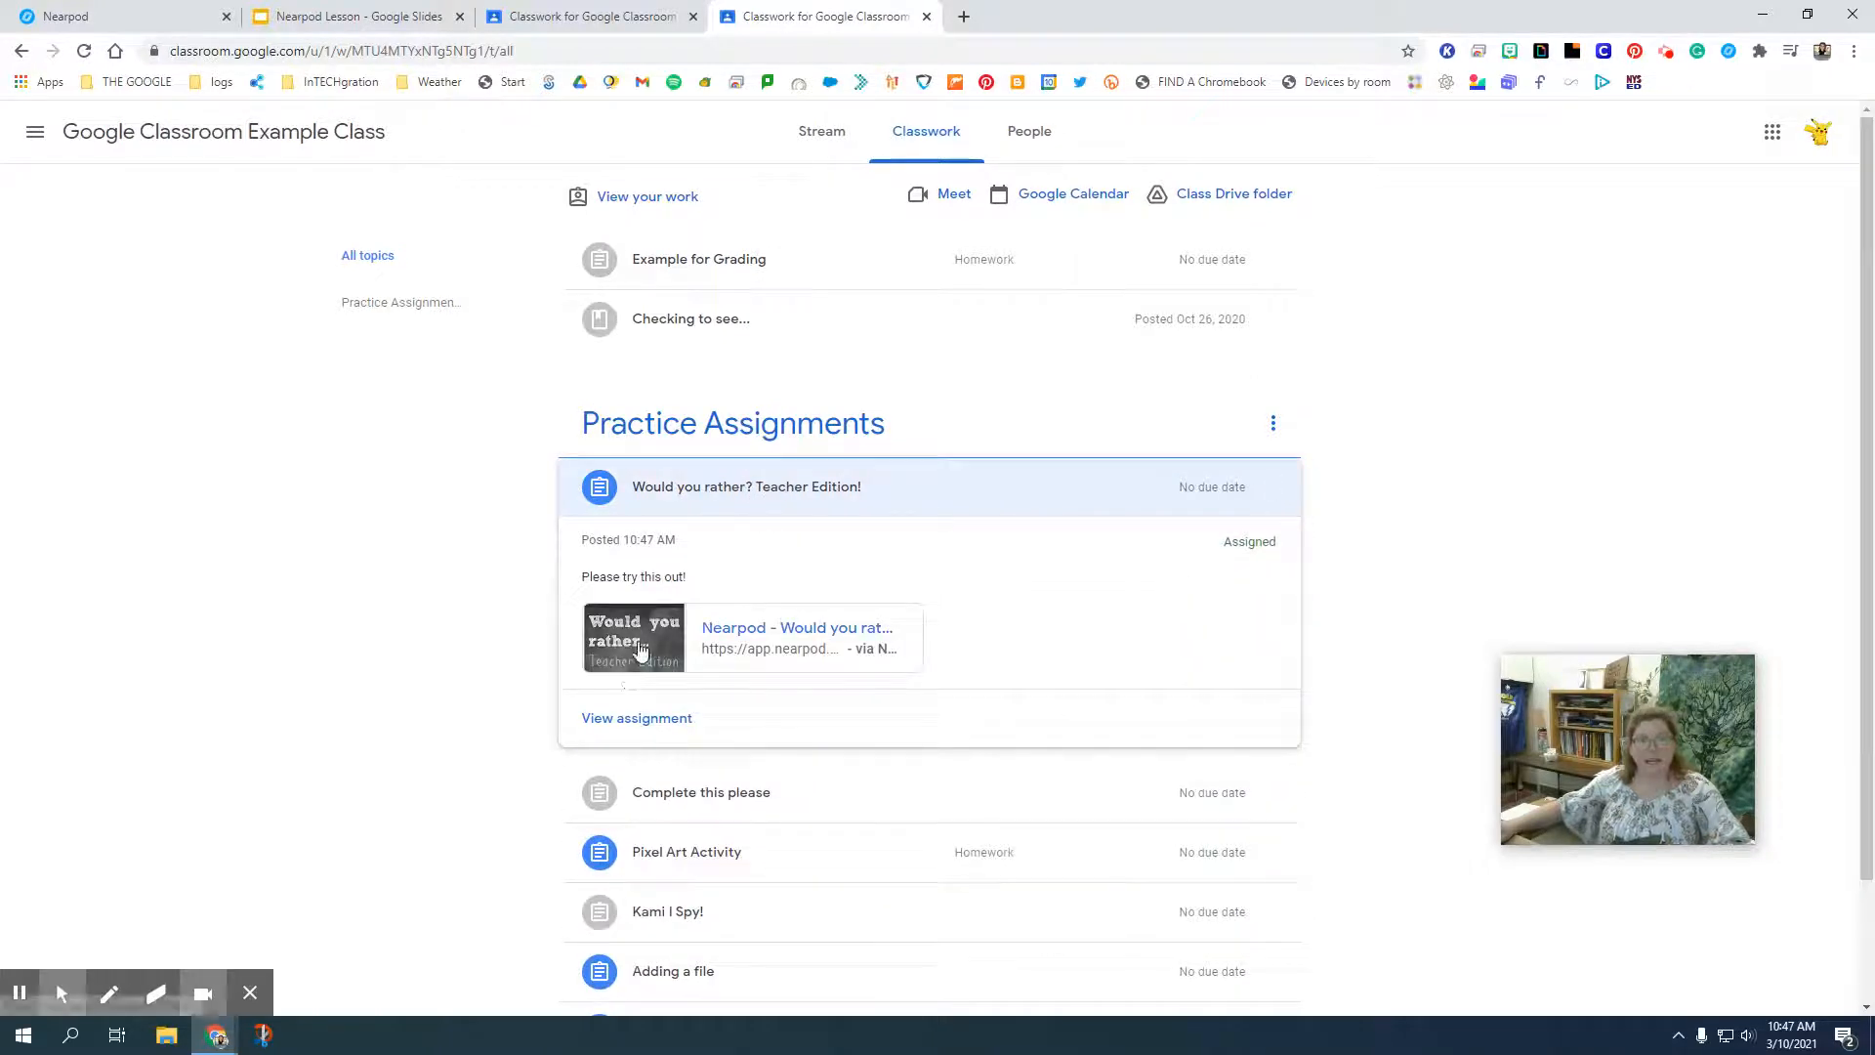
{"action": "left_click", "coordinate": [640, 649]}
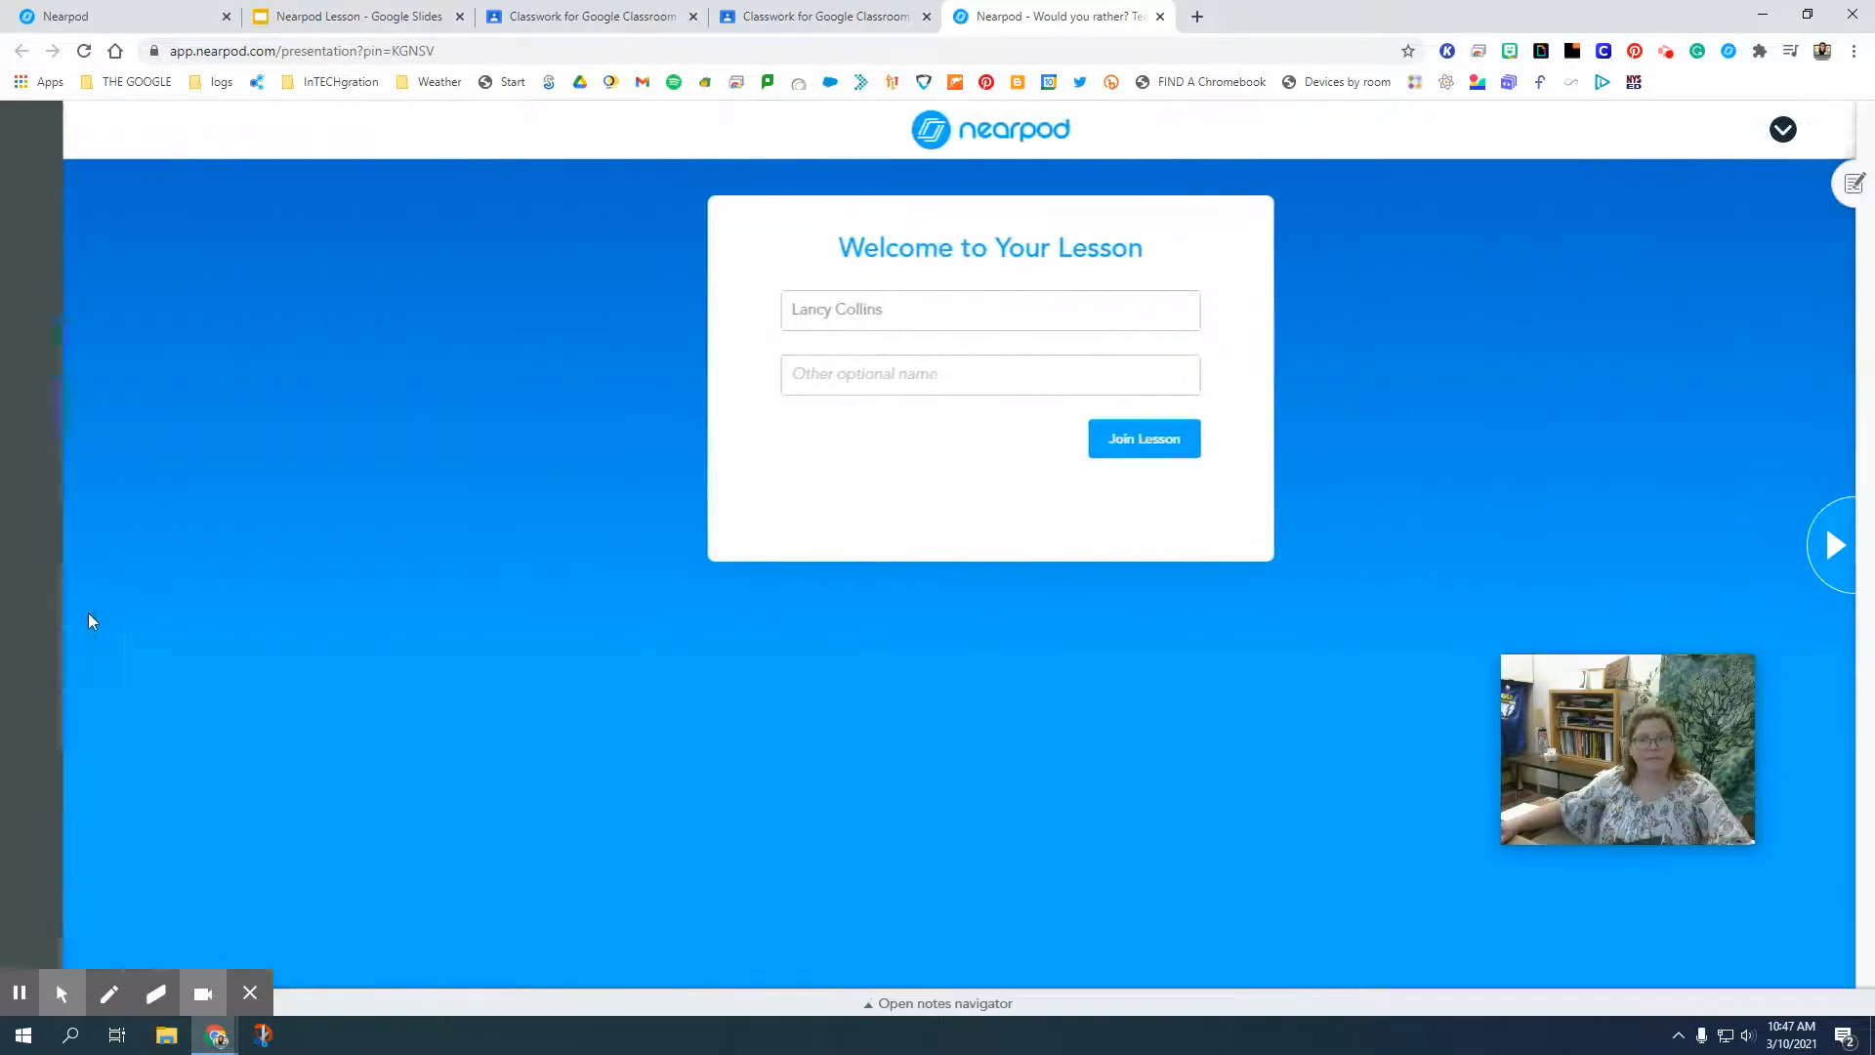
{"action": "double_click", "coordinate": [742, 310]}
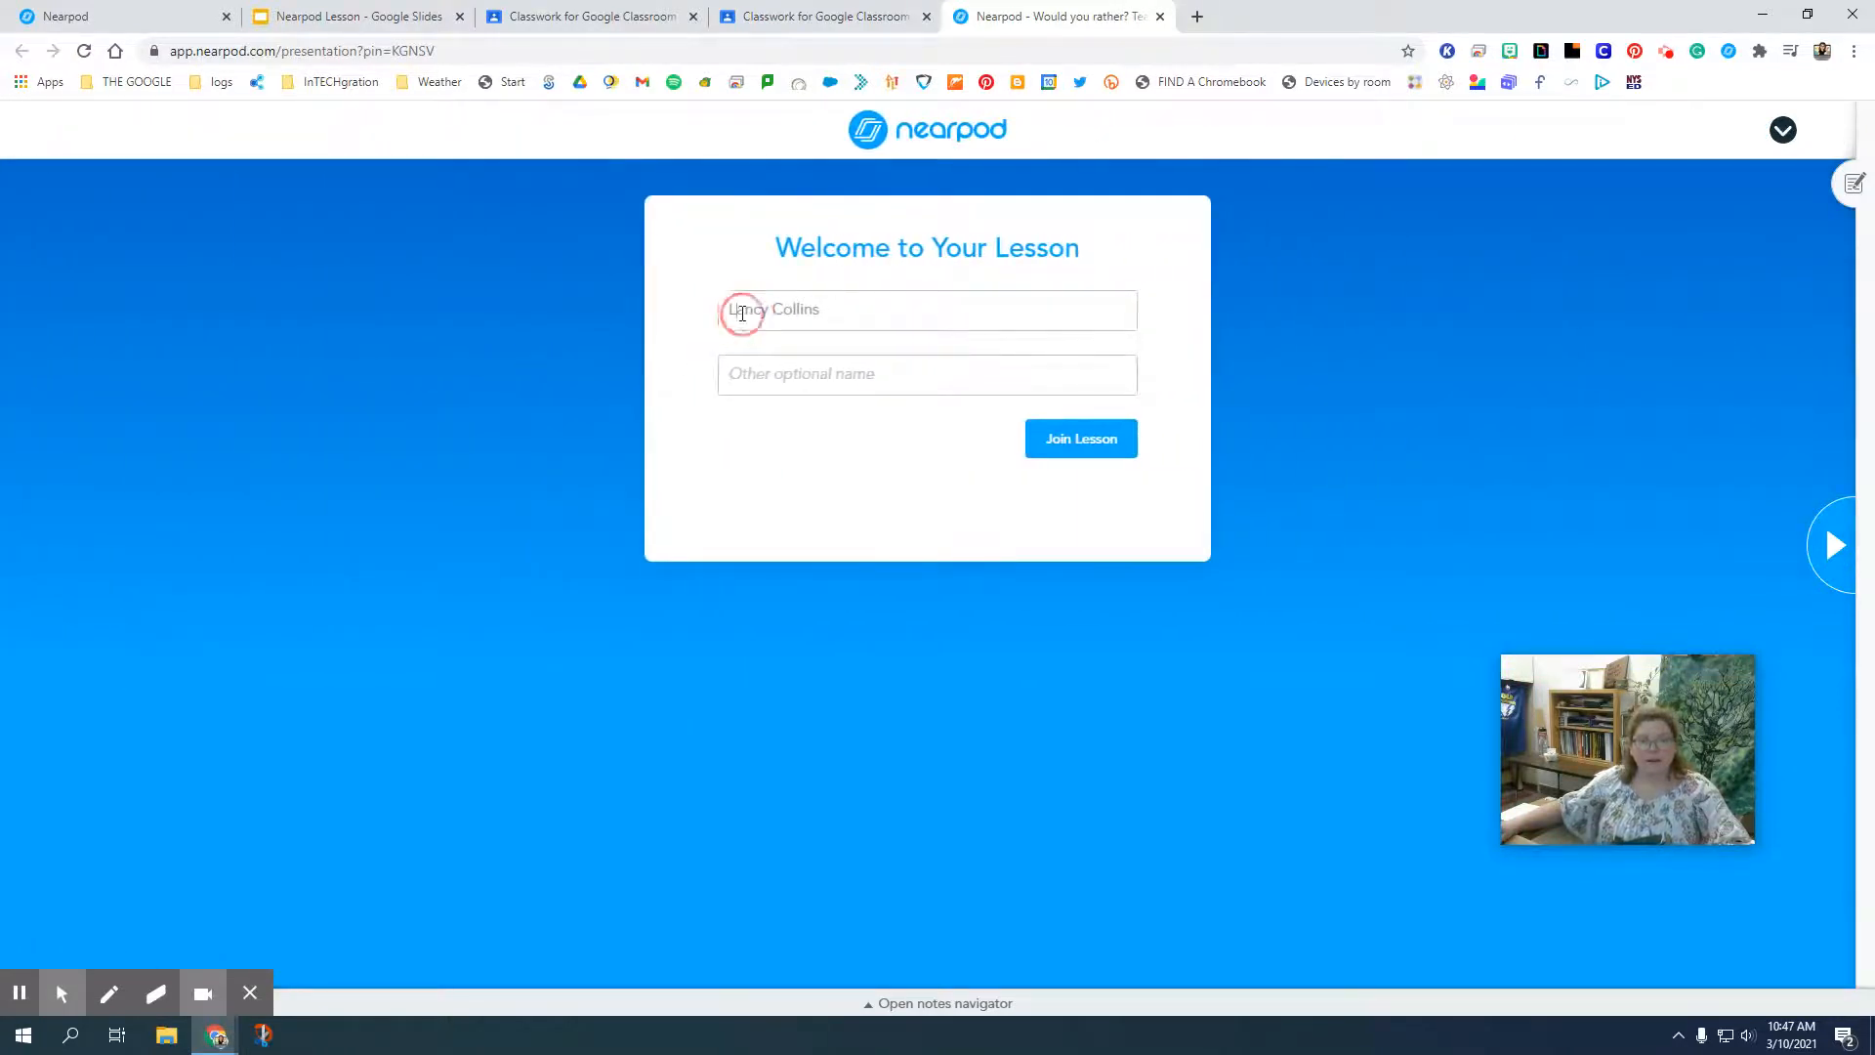
{"action": "type", "text": "Lucian"}
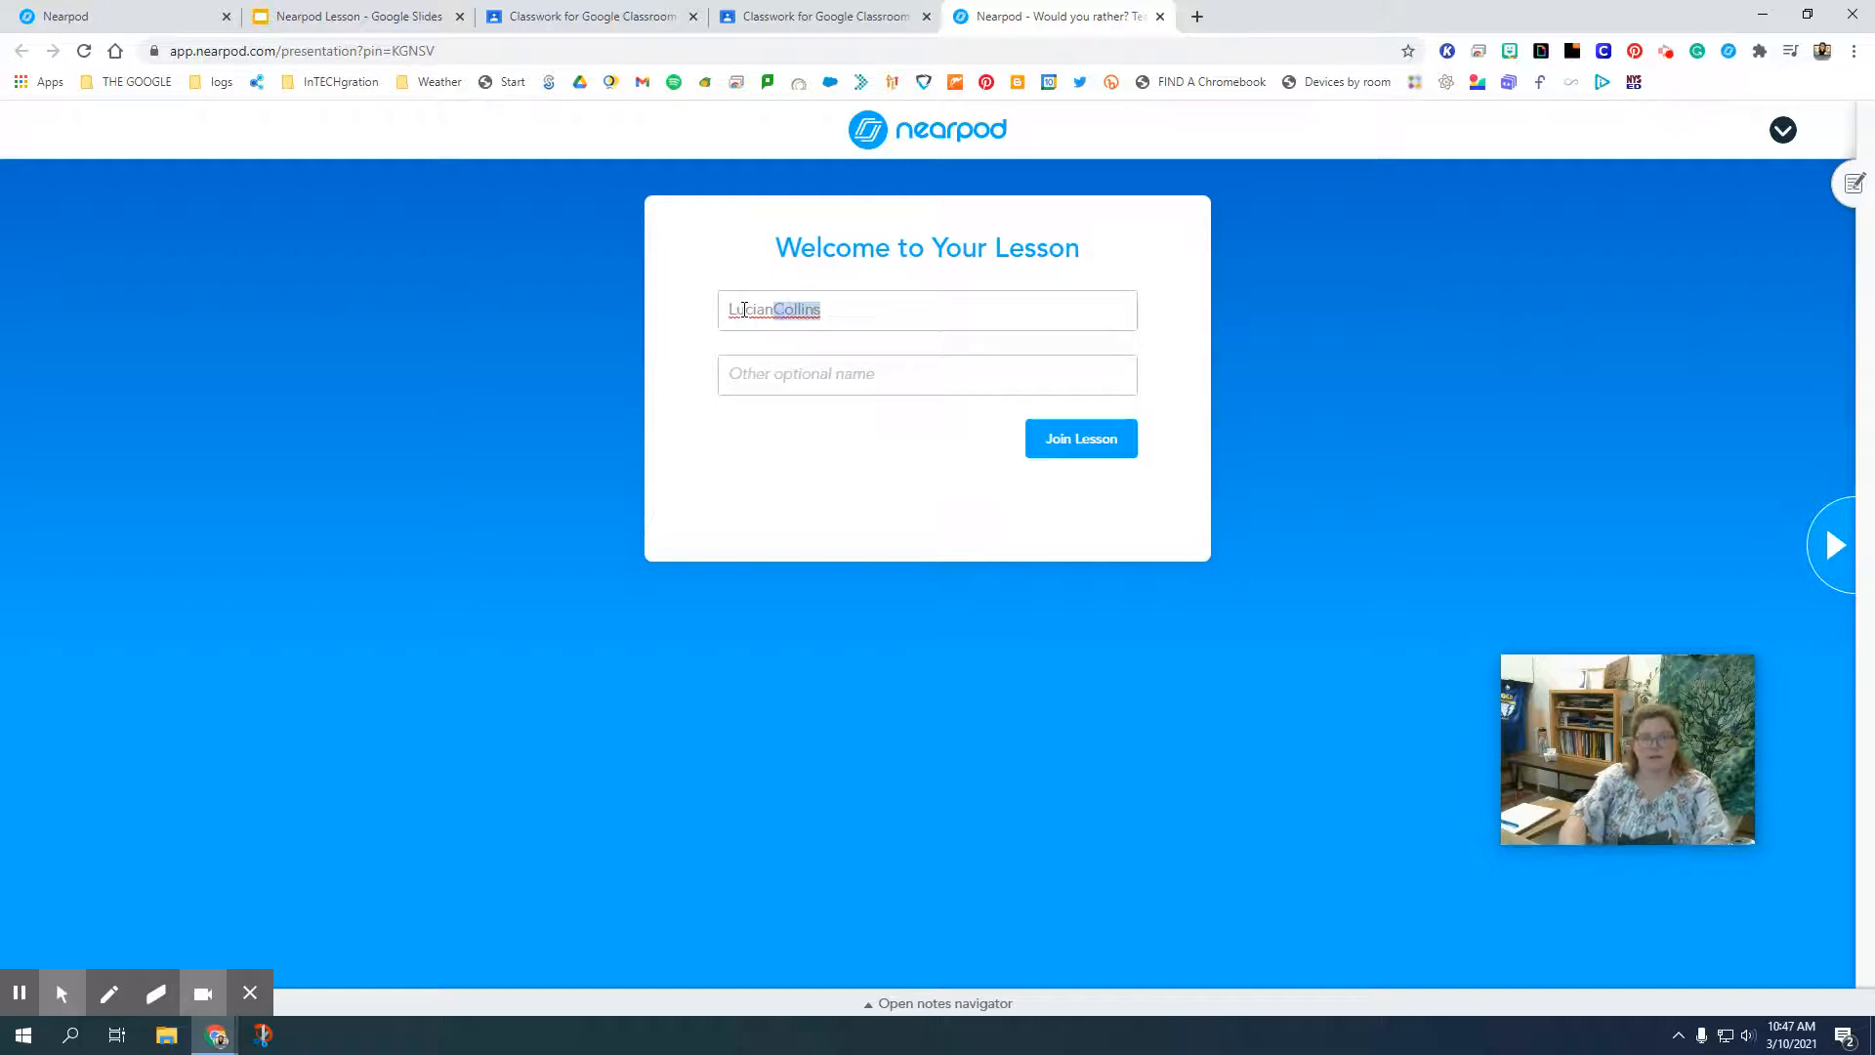
{"action": "key", "text": "BackSpace"}
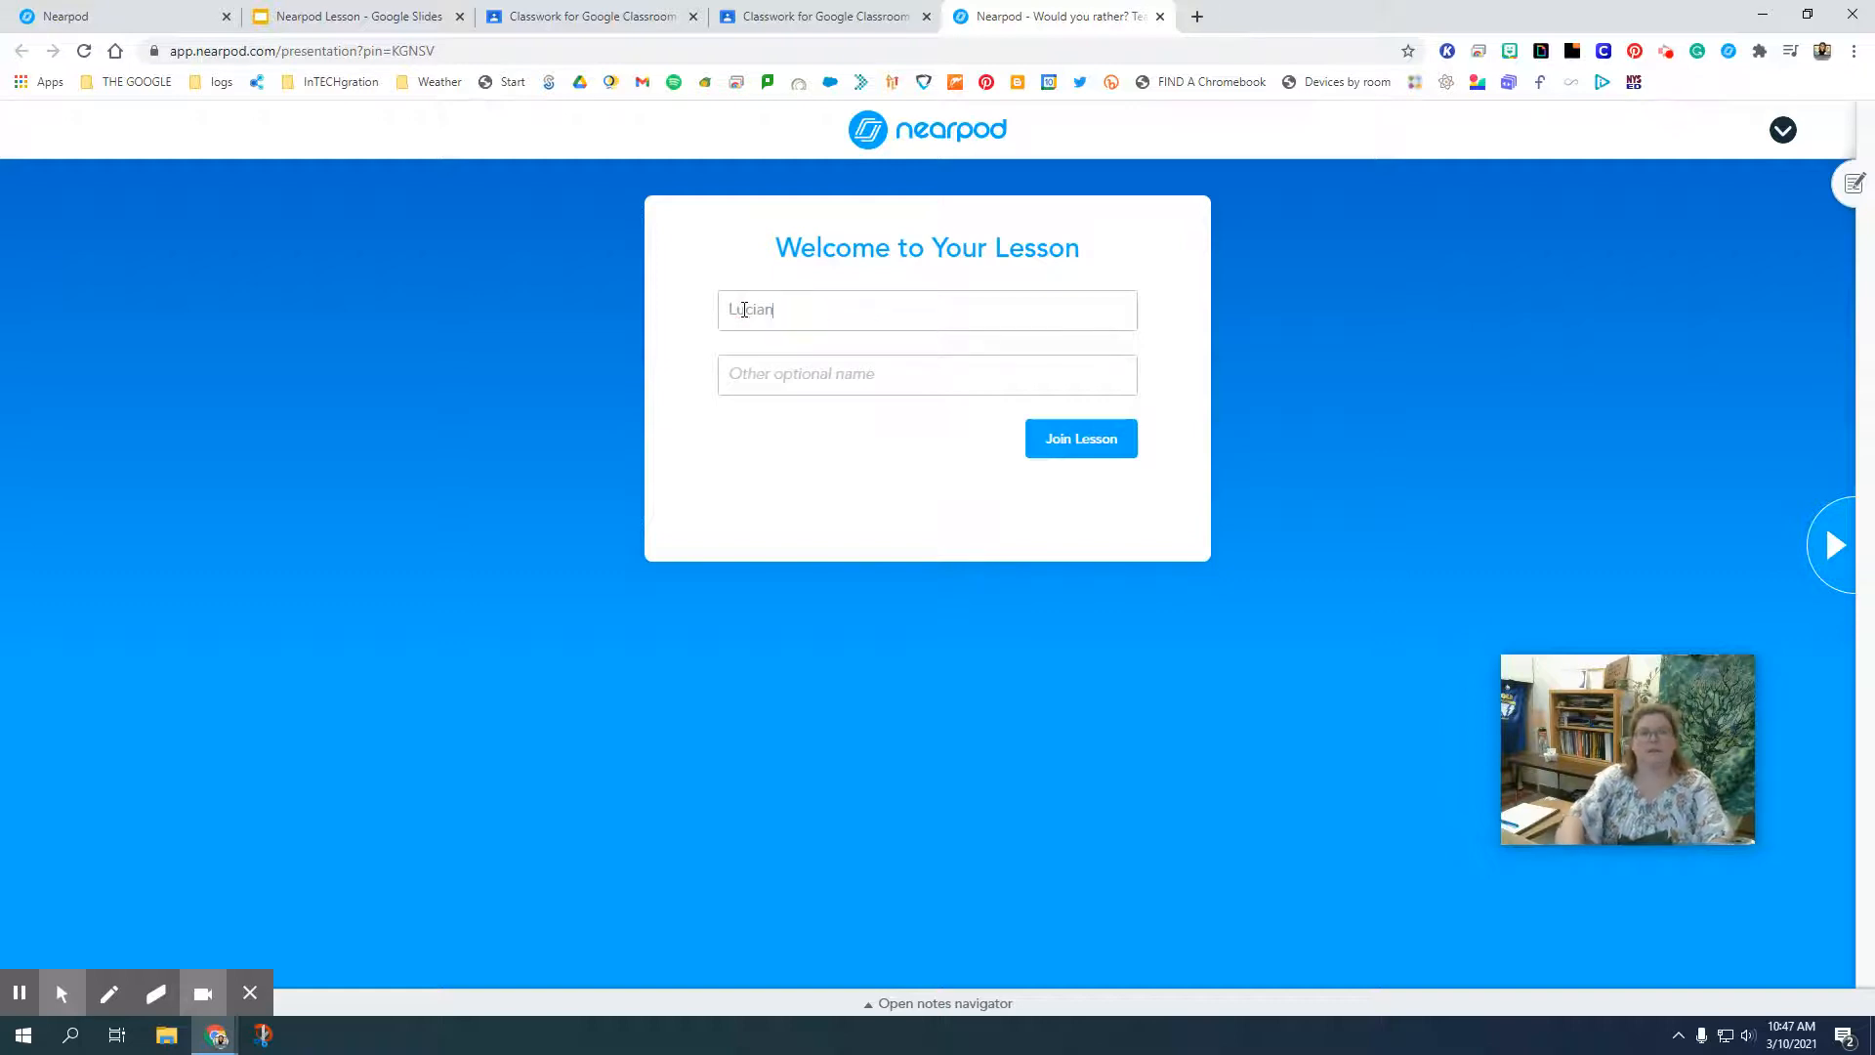
{"action": "left_click", "coordinate": [1113, 444]}
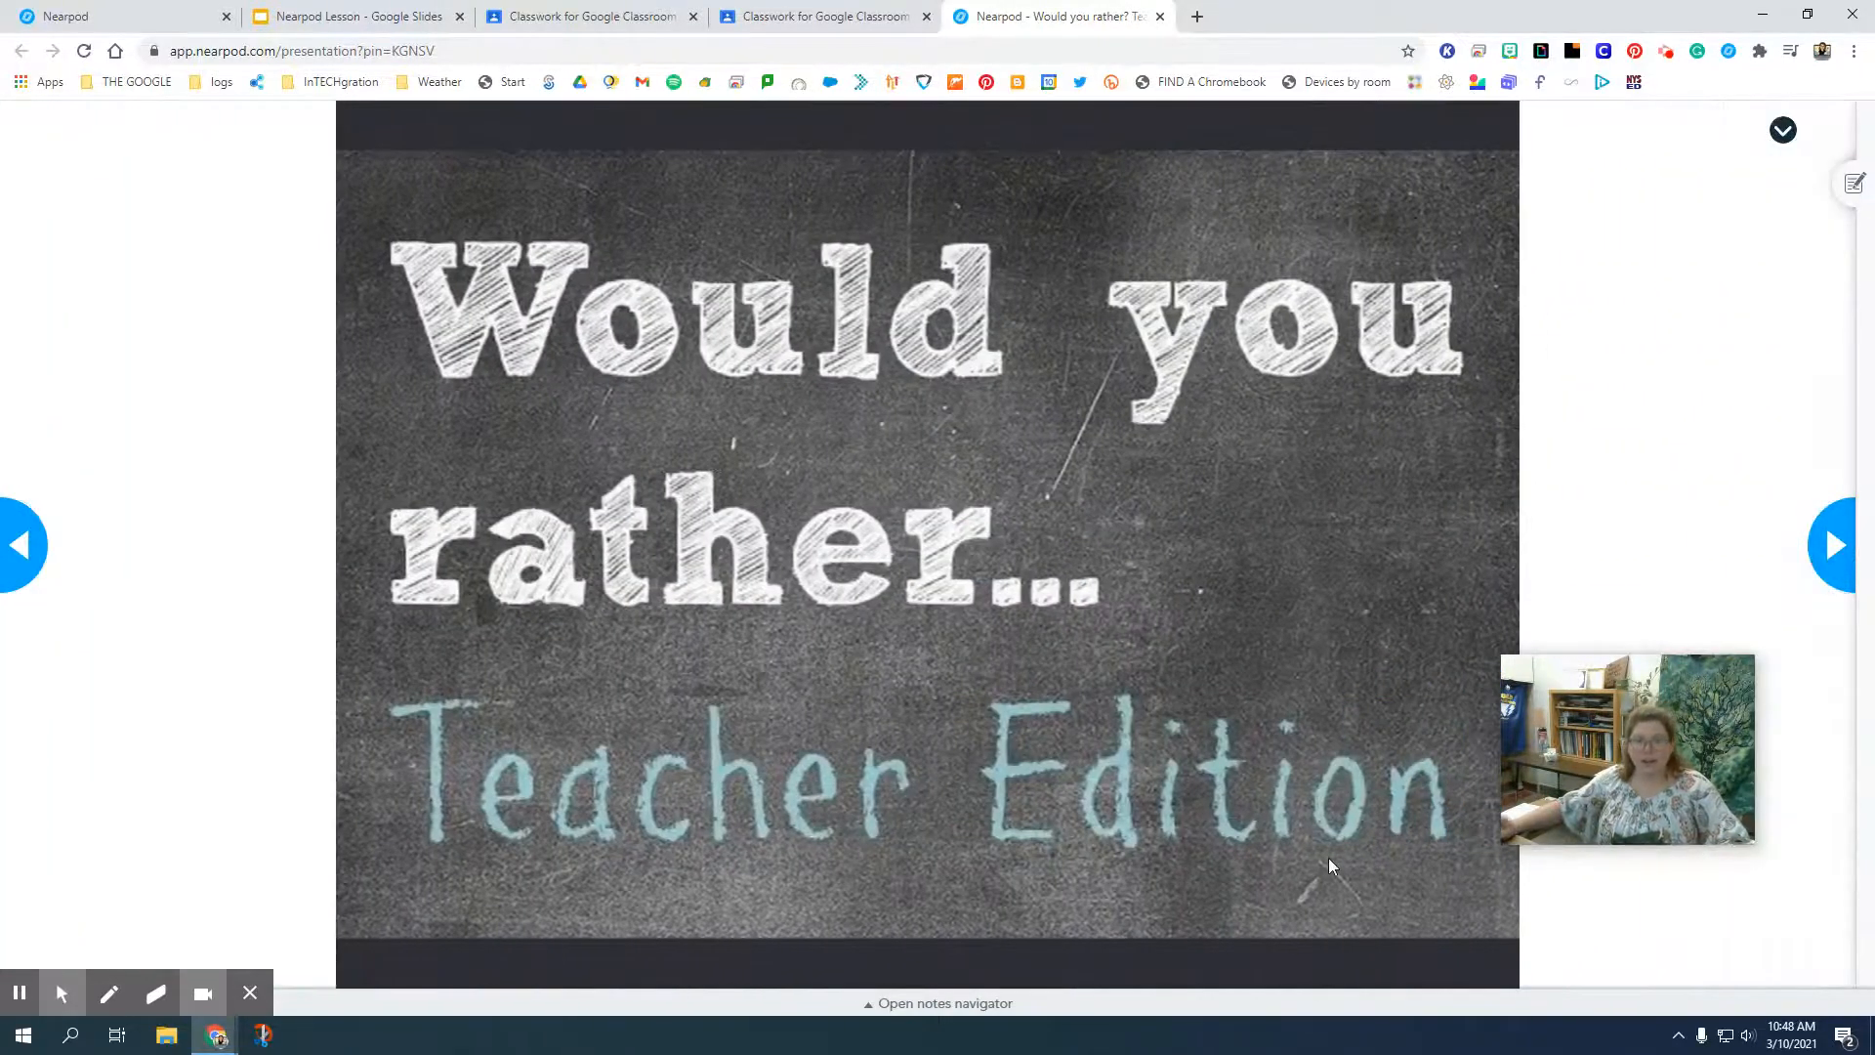
Answer the first two polls with "A staff meeting EVERY DAY" and the all-day professional development session, and continue to the lesson's end.
{"action": "left_click", "coordinate": [1824, 528]}
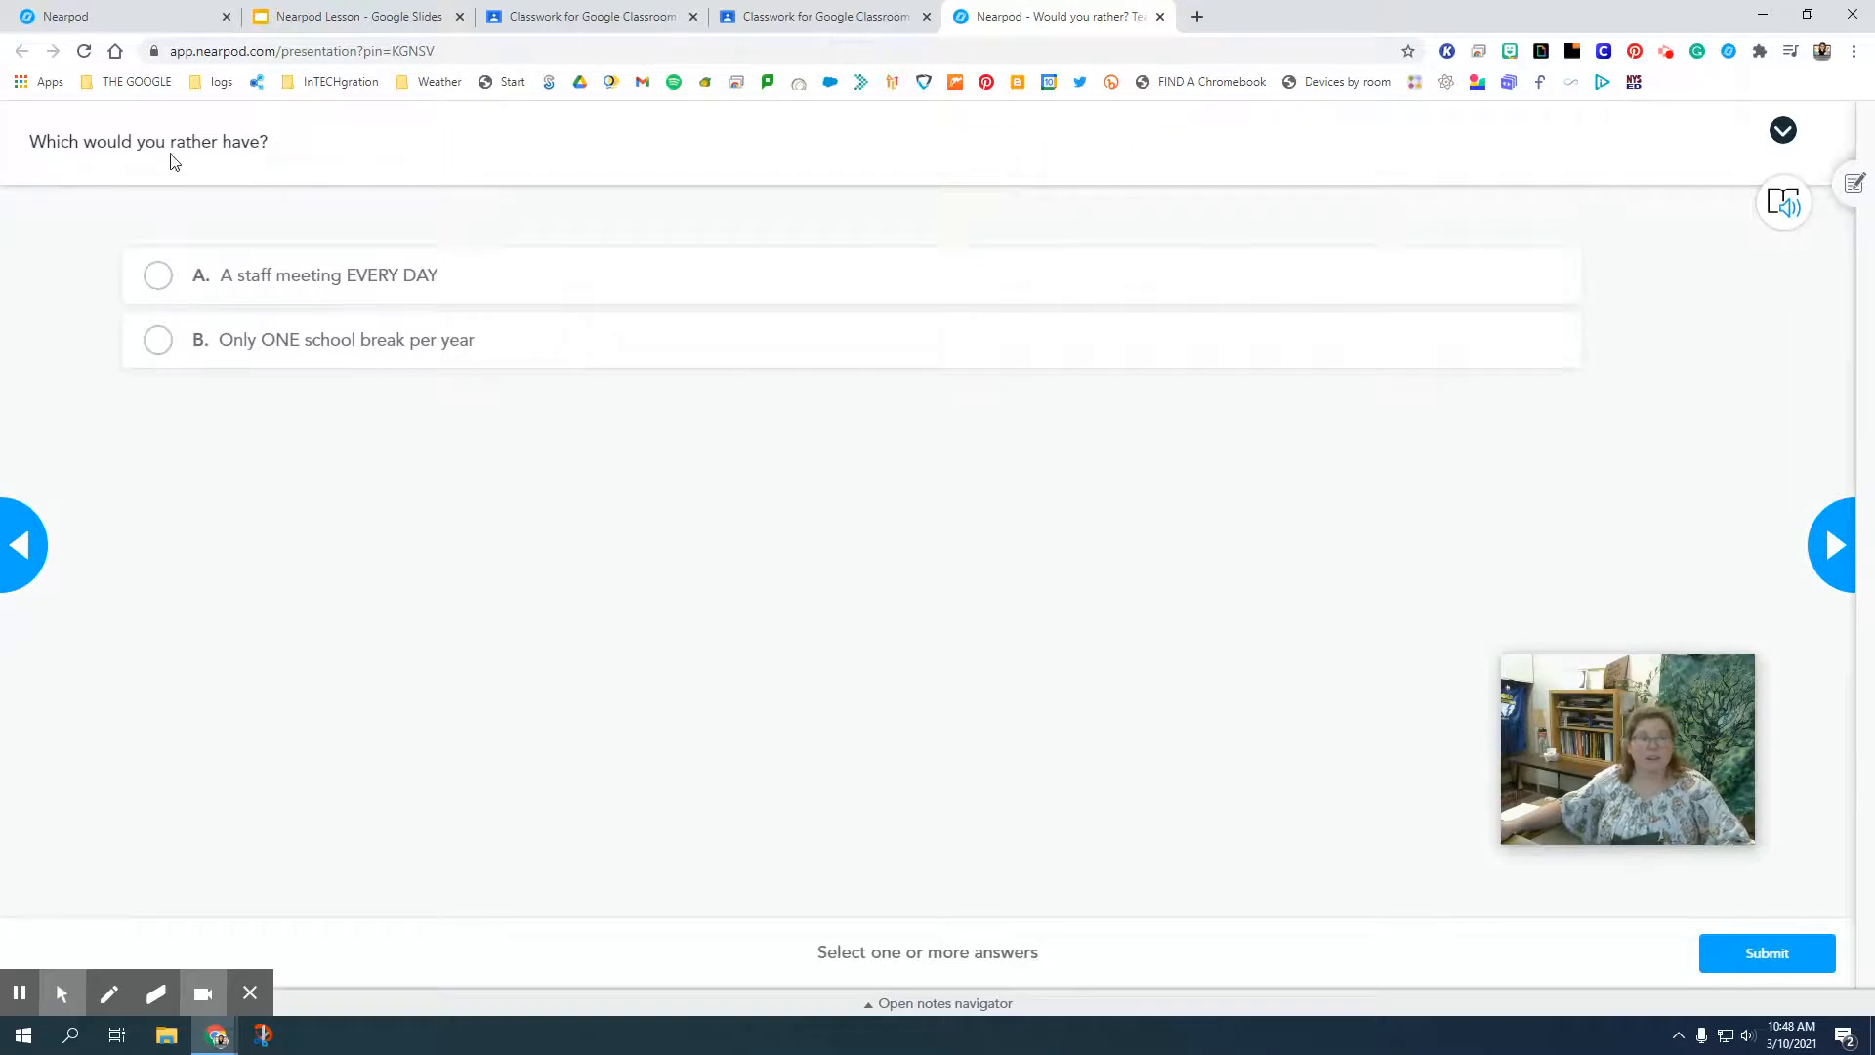
{"action": "left_click", "coordinate": [352, 352]}
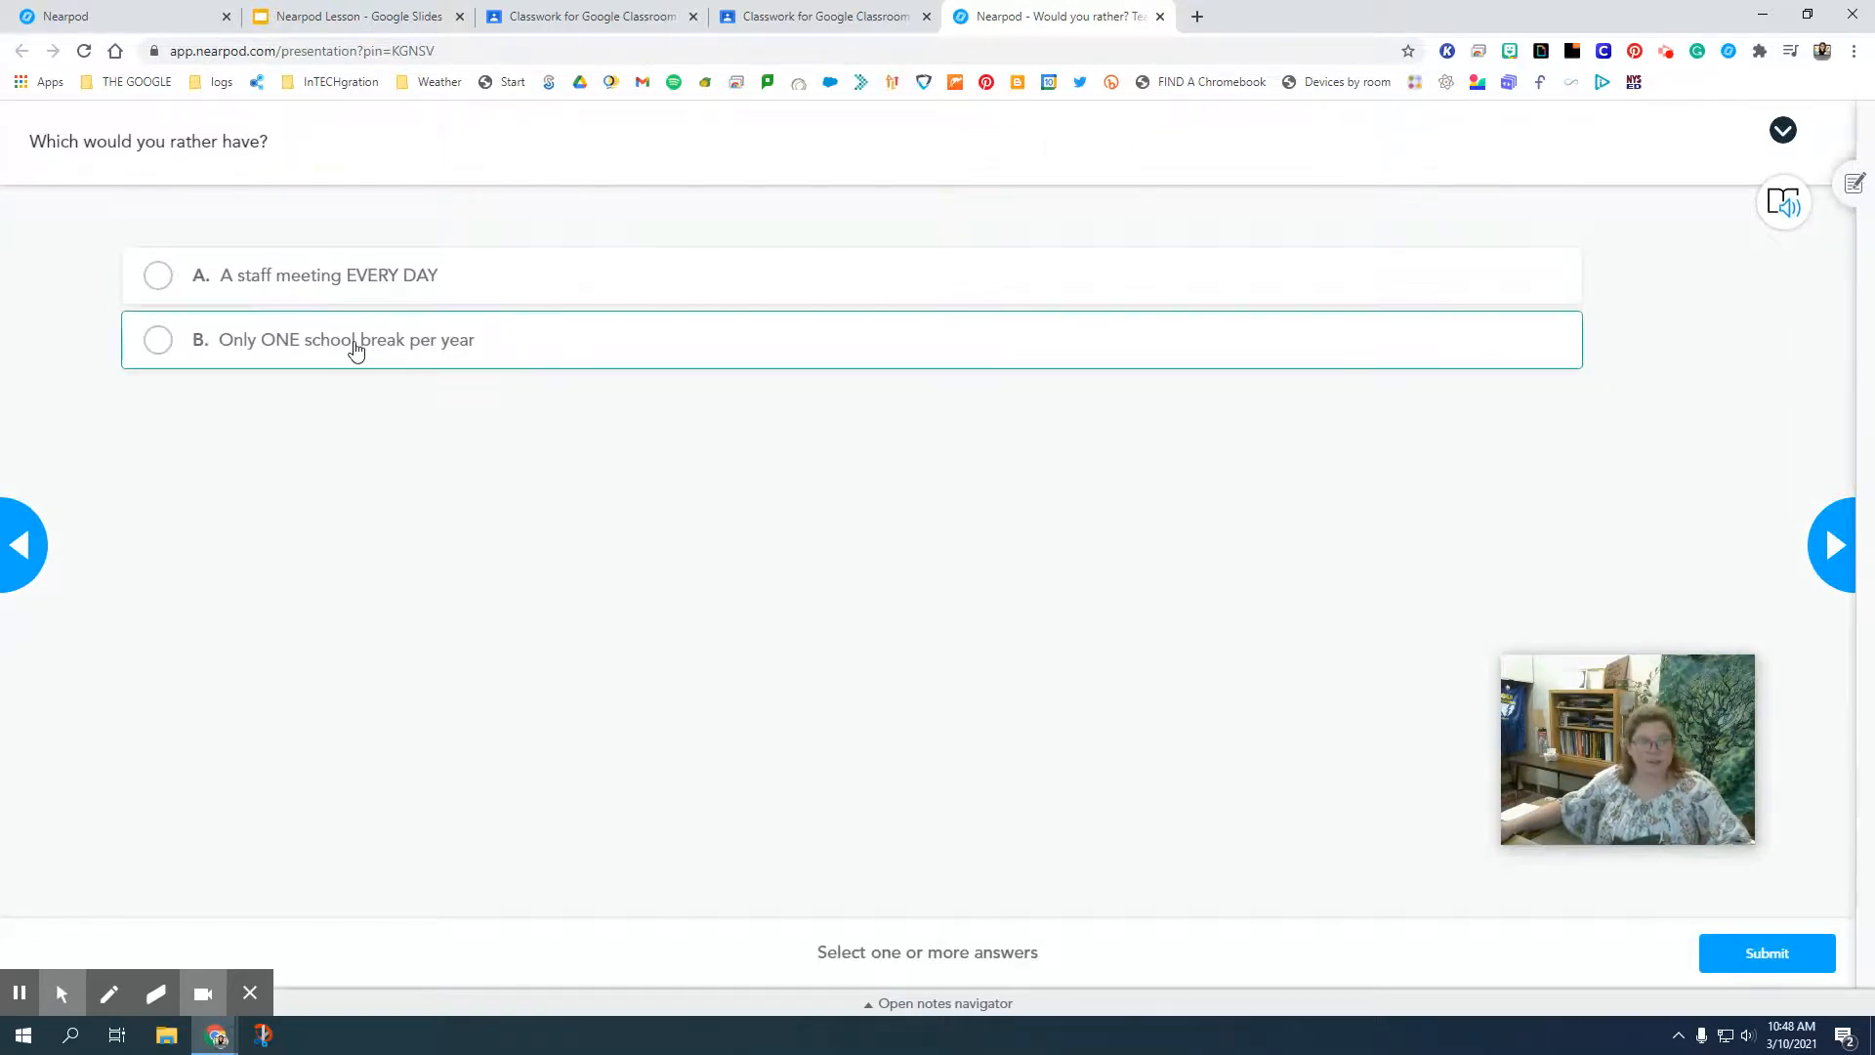
{"action": "left_click", "coordinate": [305, 295]}
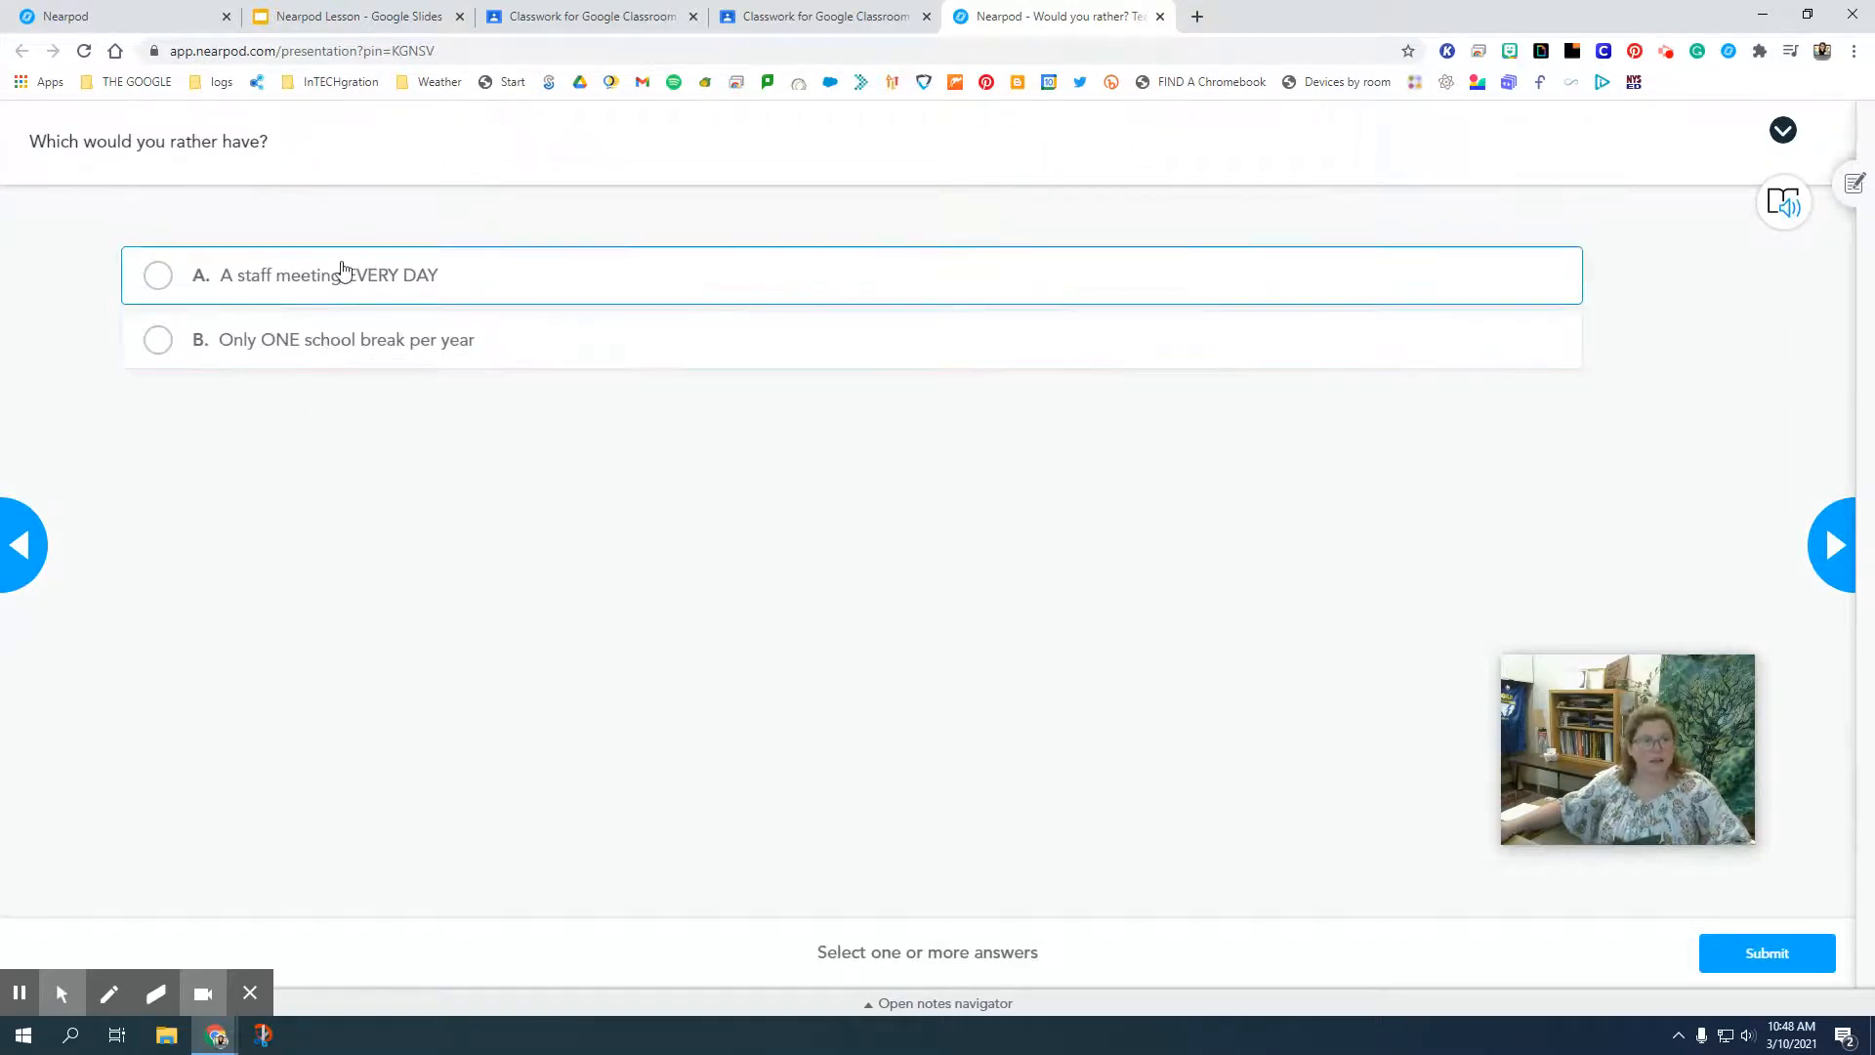
{"action": "left_click", "coordinate": [340, 270]}
{"action": "left_click", "coordinate": [1833, 544]}
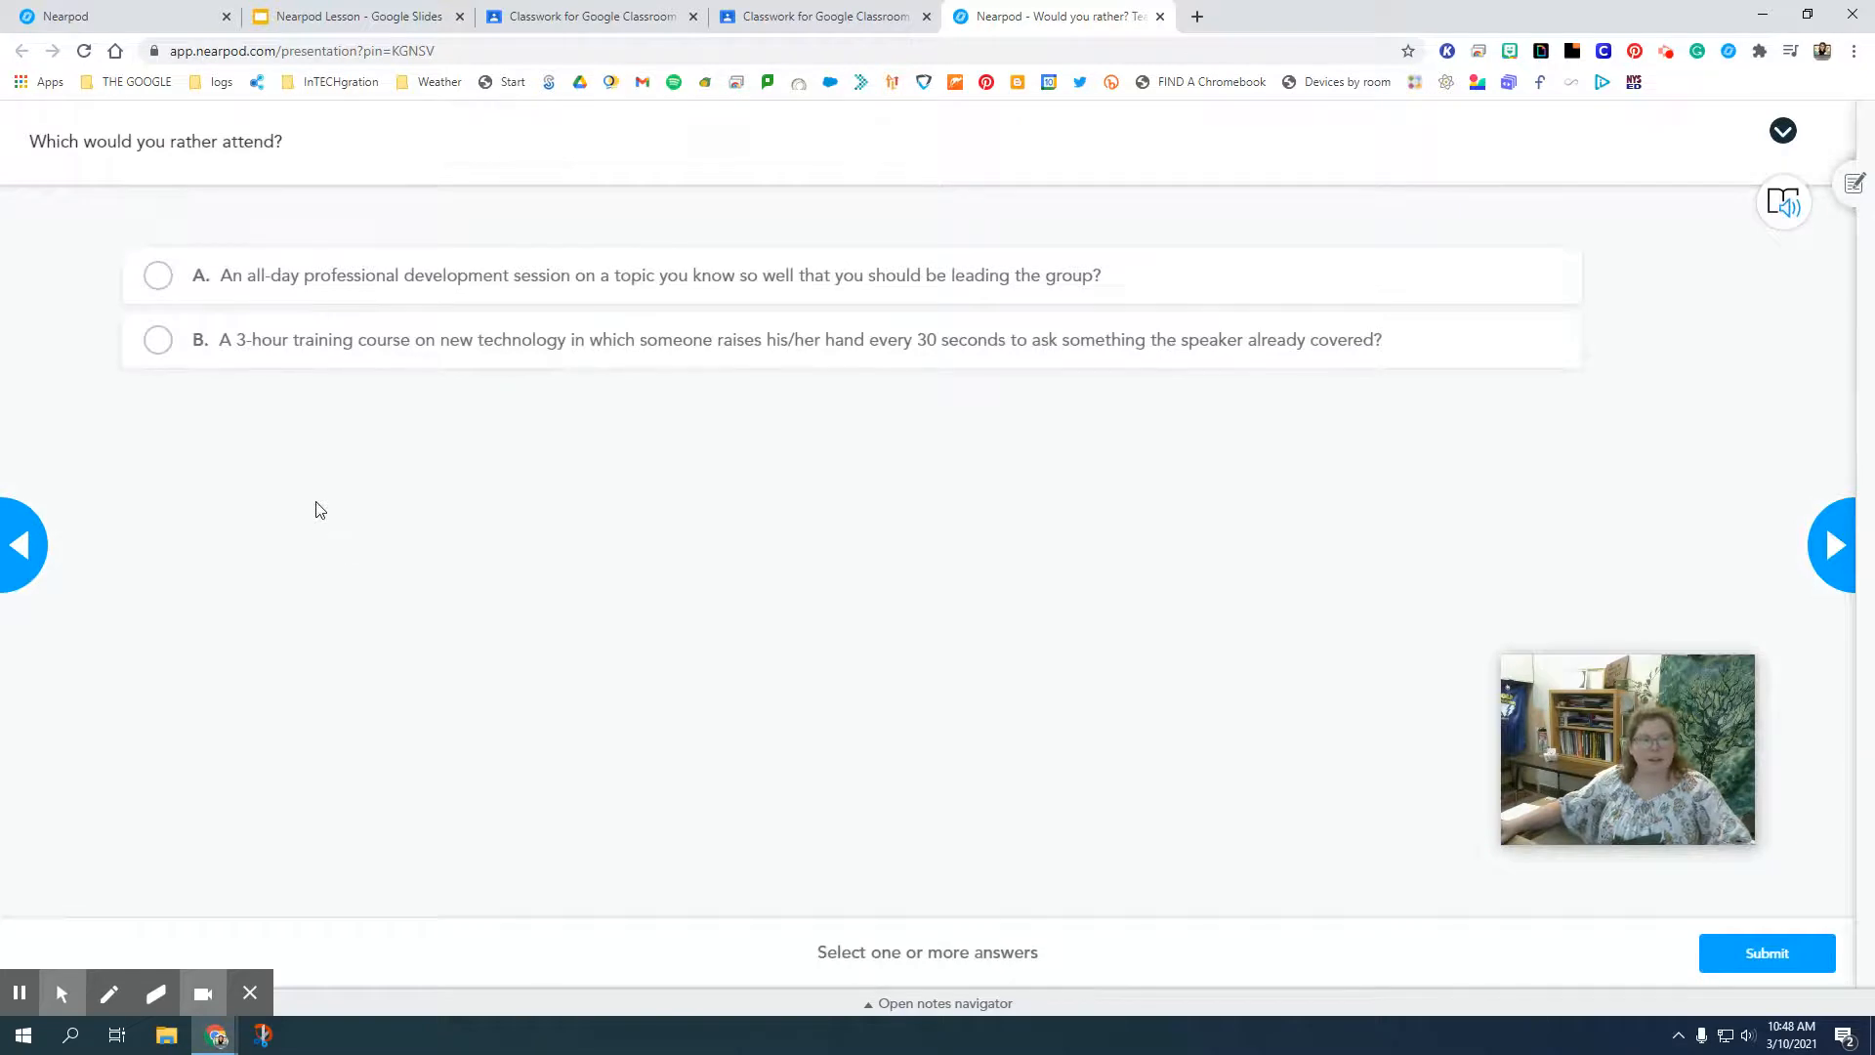
{"action": "left_click", "coordinate": [386, 282]}
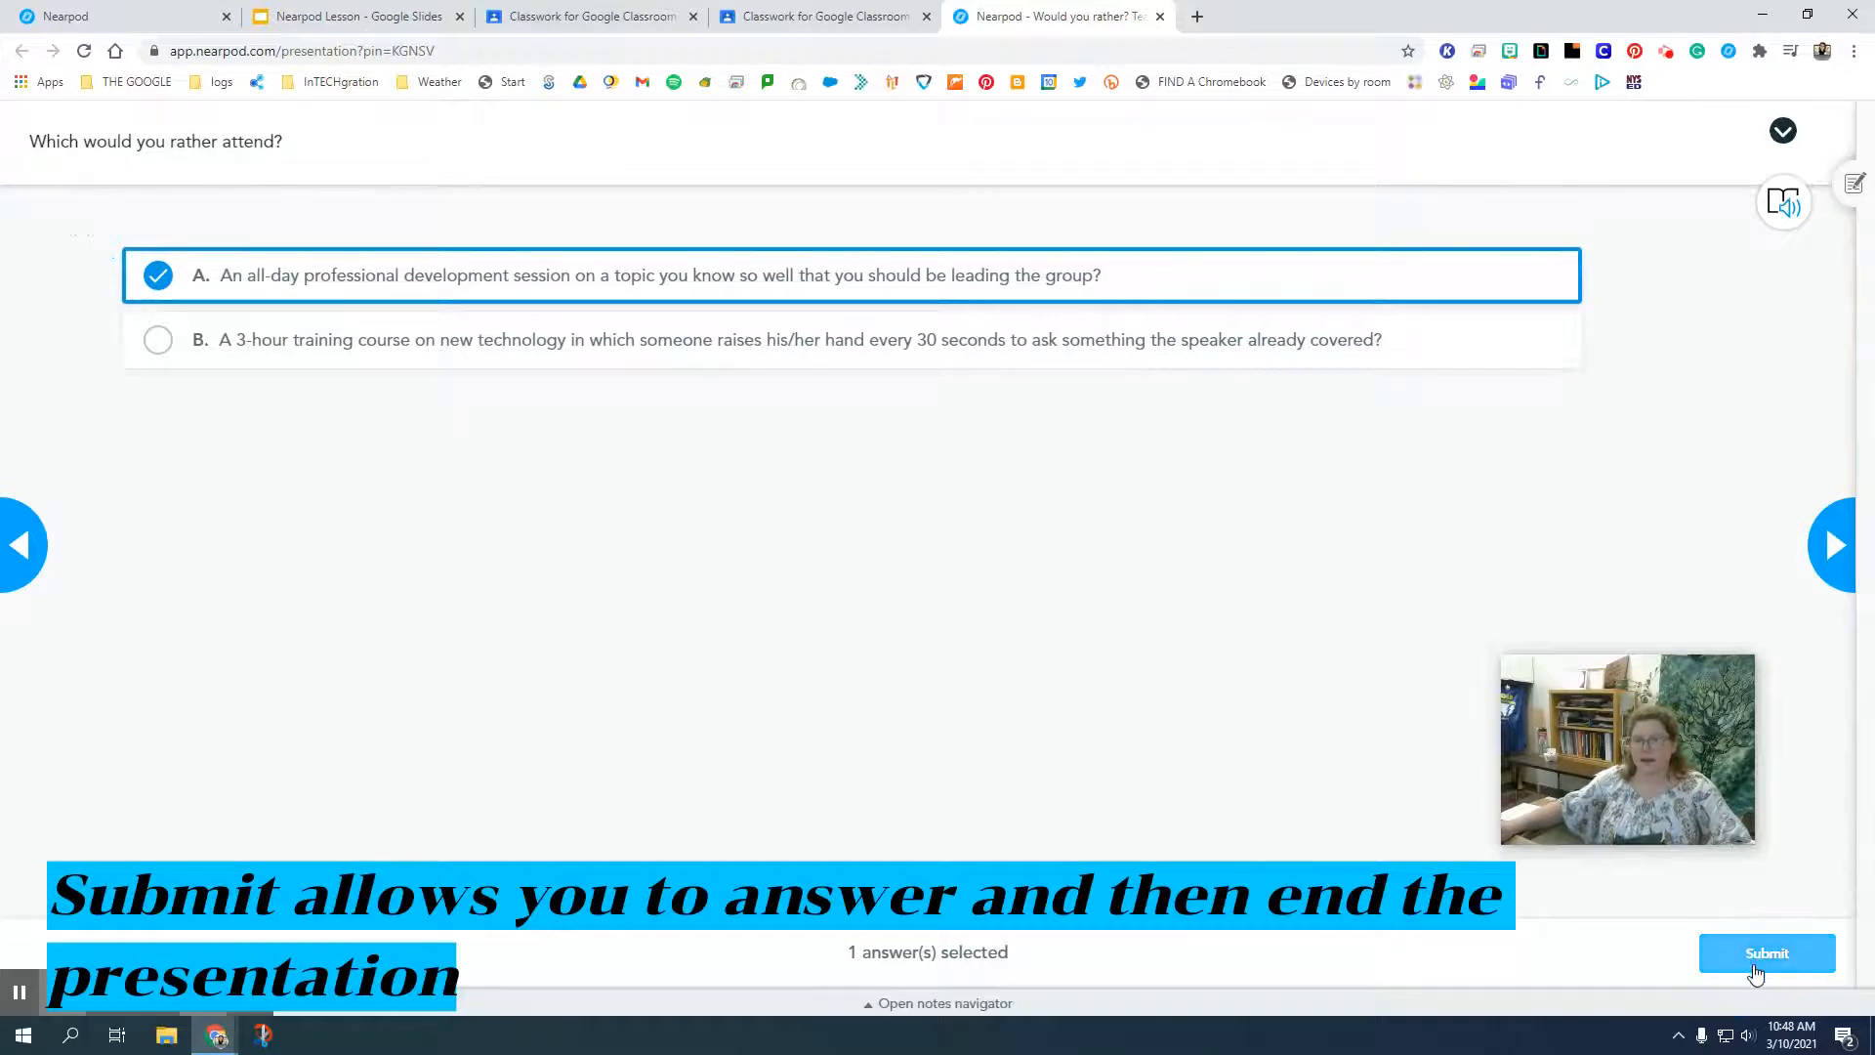
{"action": "left_click", "coordinate": [1822, 563]}
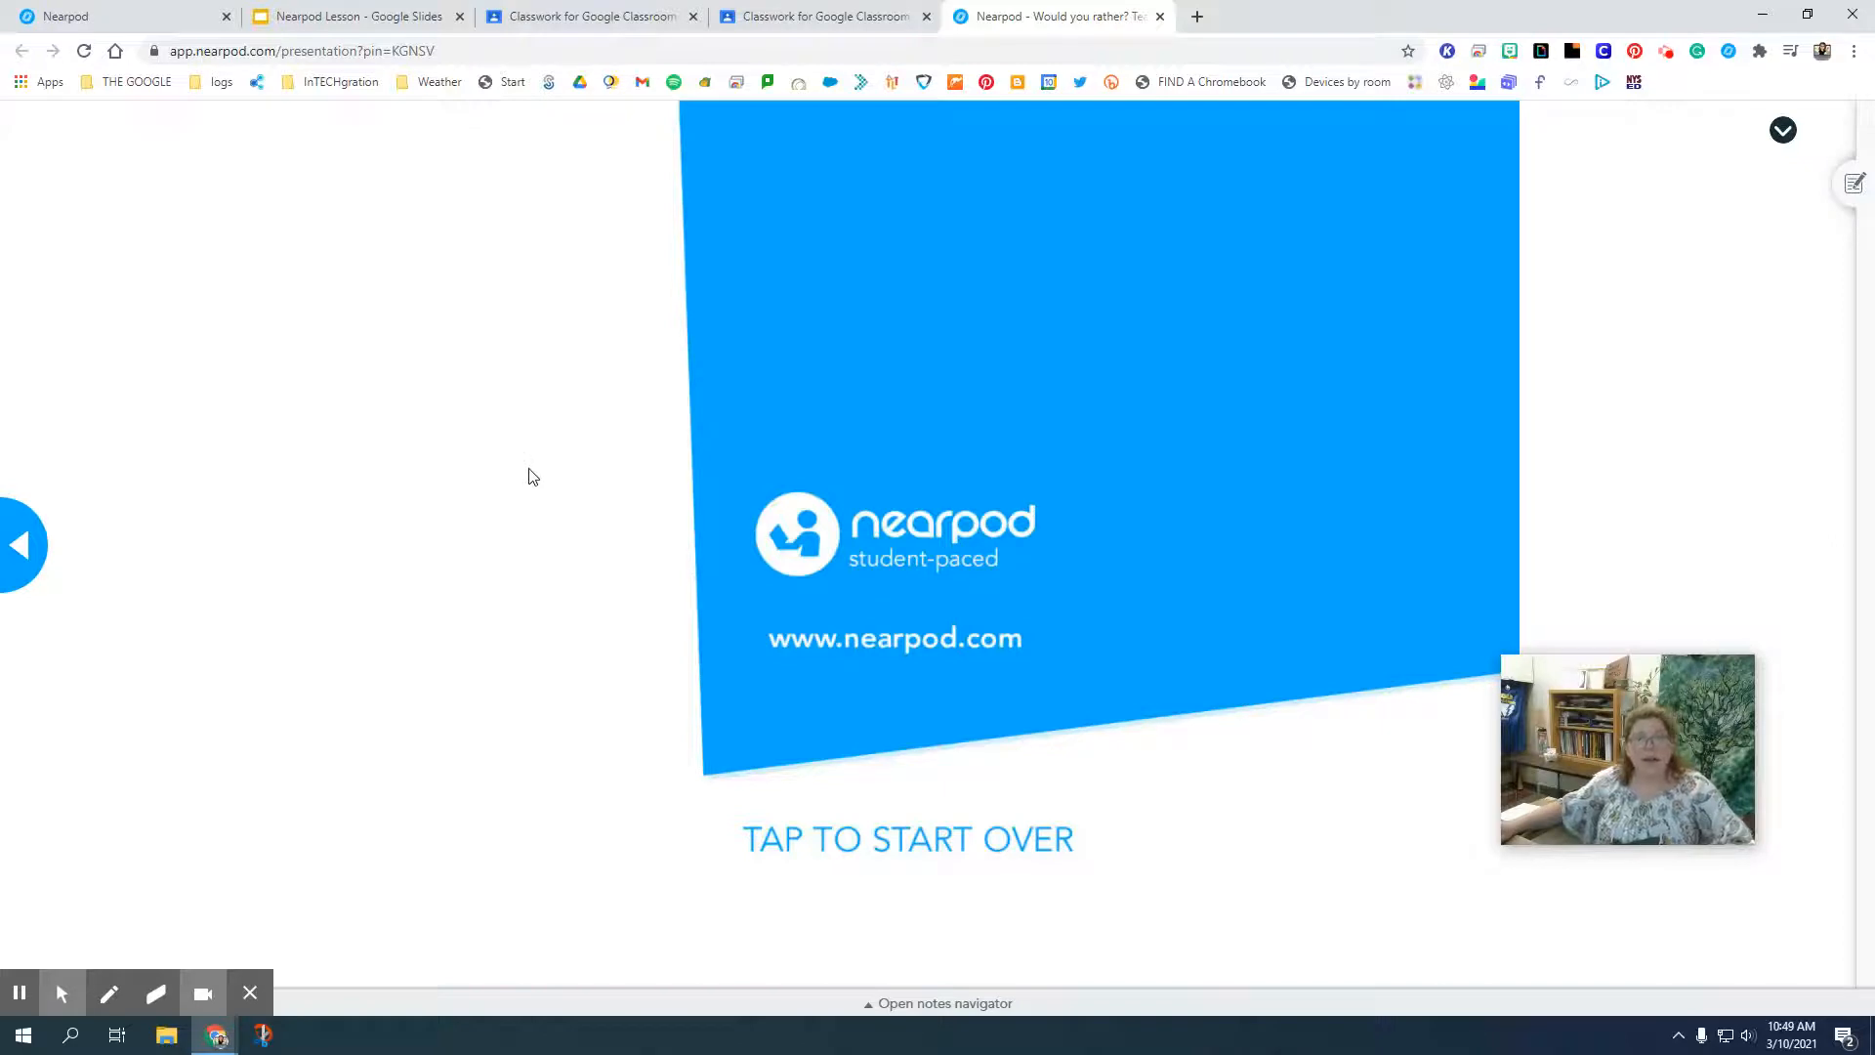
Return to the student spill poll with the notes navigator open and play its text aloud in the Immersive Reader, pausing after the question.
{"action": "left_click", "coordinate": [17, 551]}
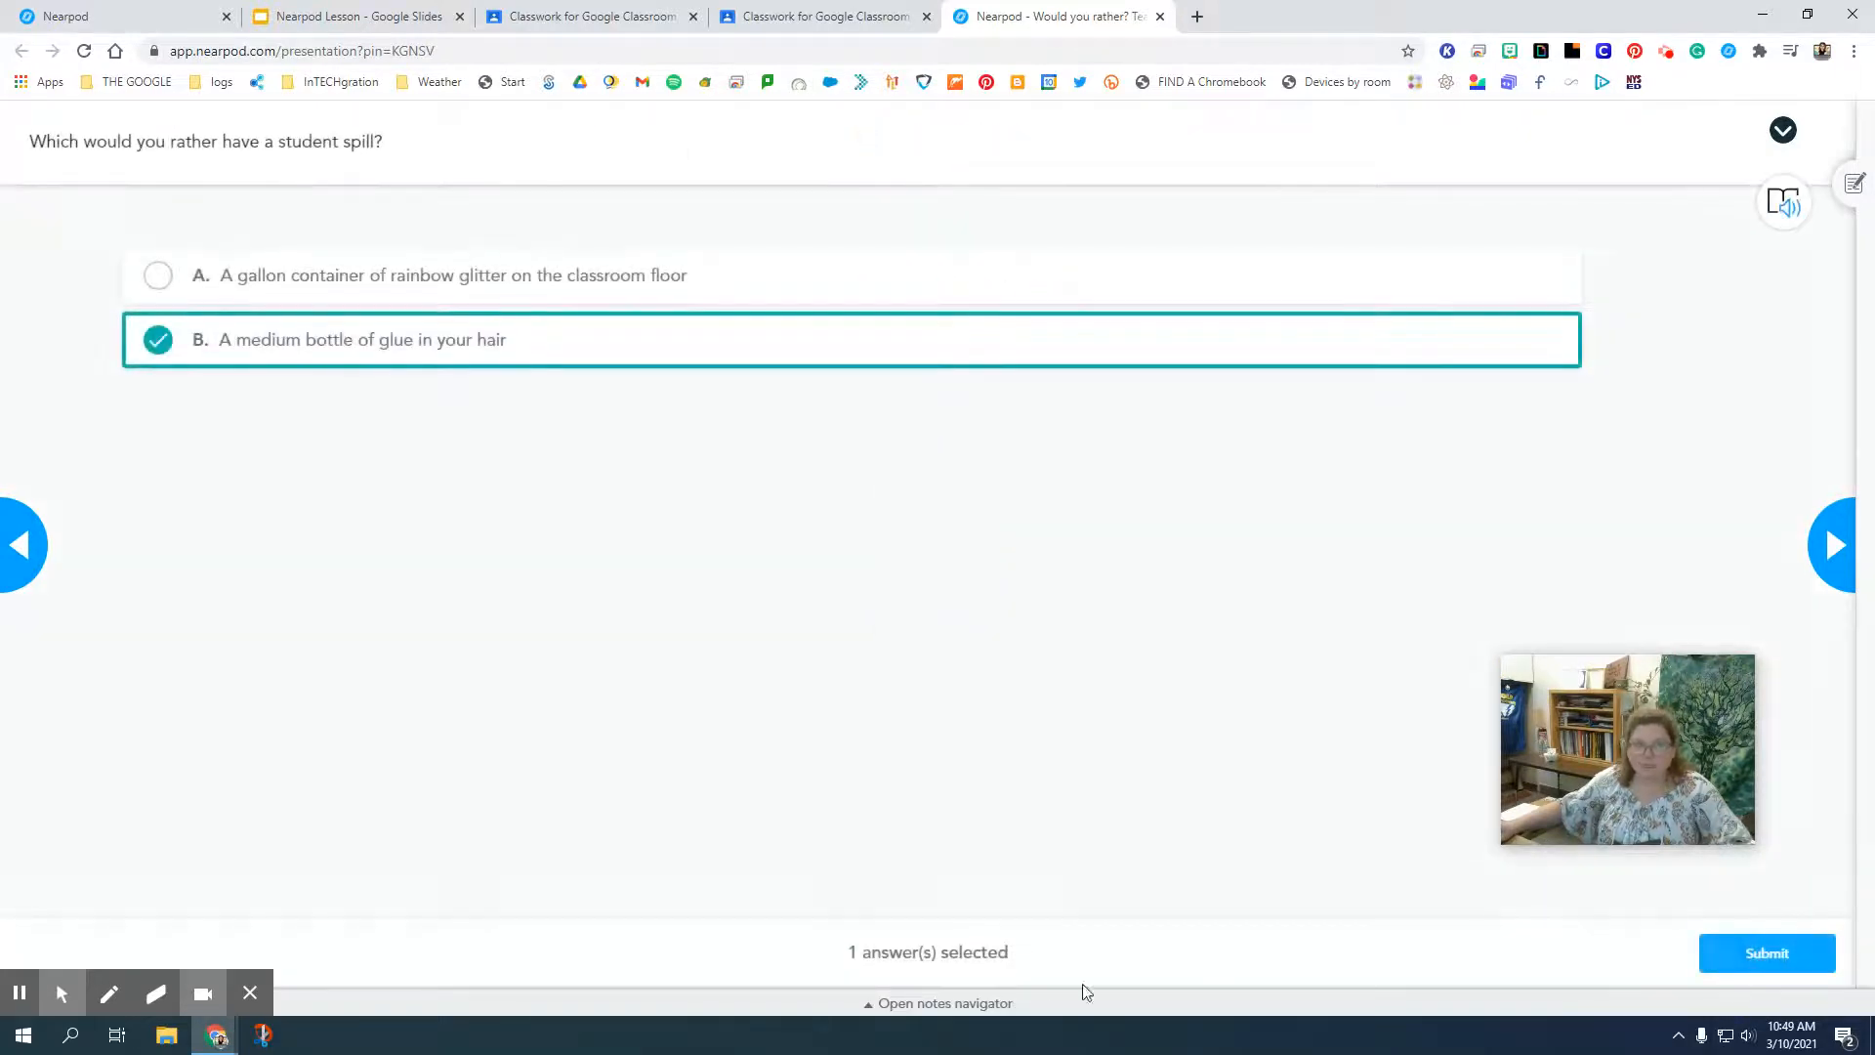
{"action": "left_click", "coordinate": [934, 1006]}
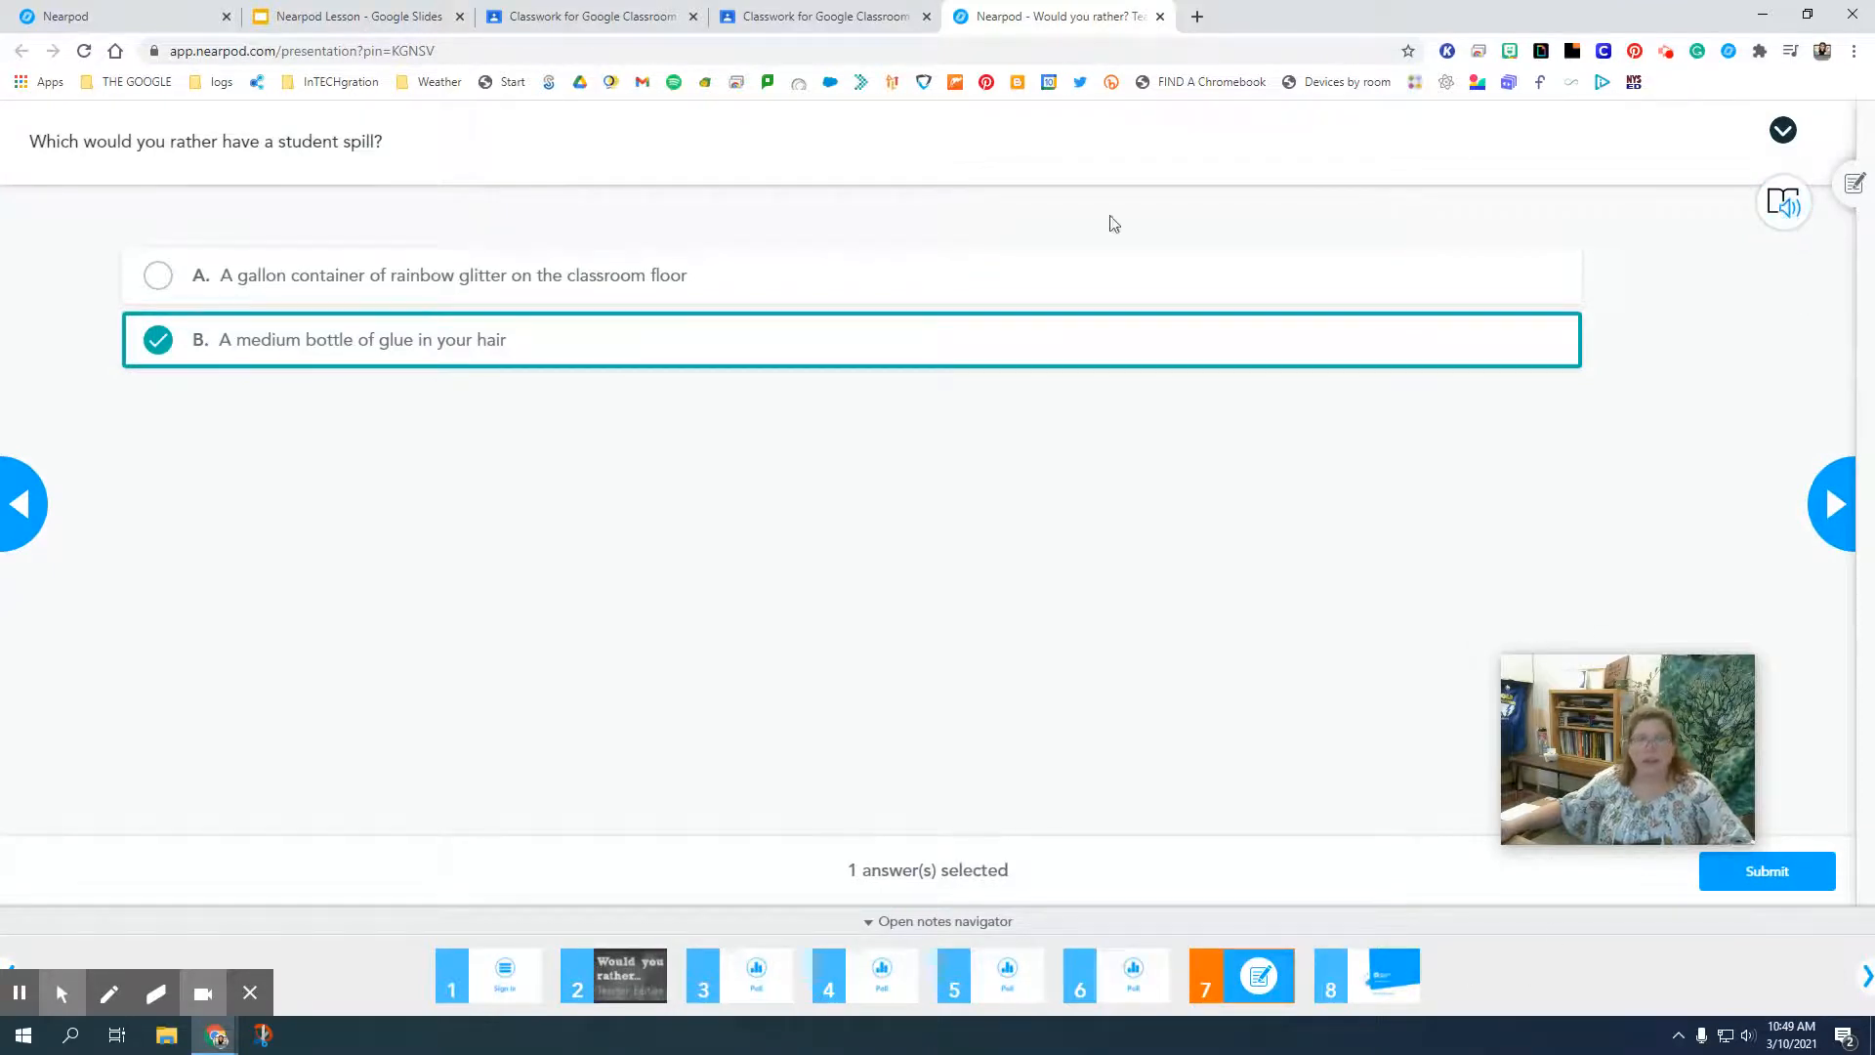
{"action": "left_click", "coordinate": [1800, 205]}
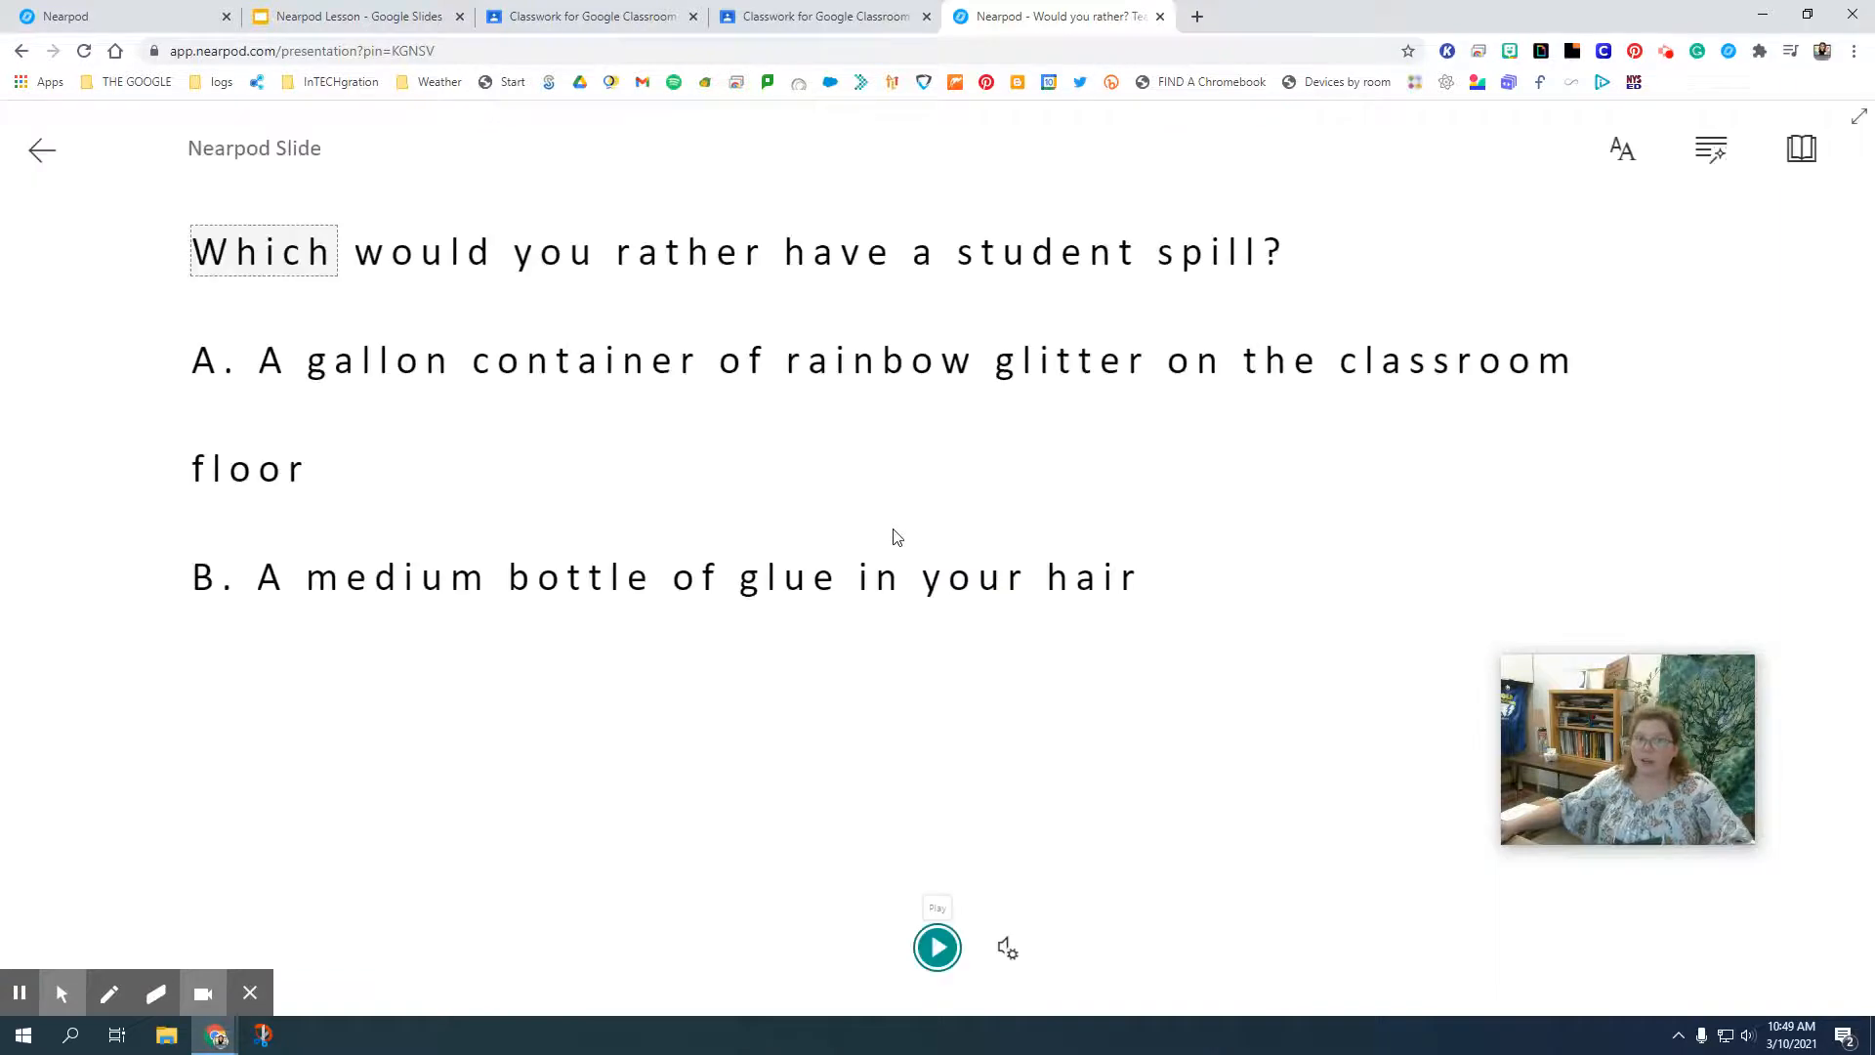
{"action": "left_click", "coordinate": [936, 949]}
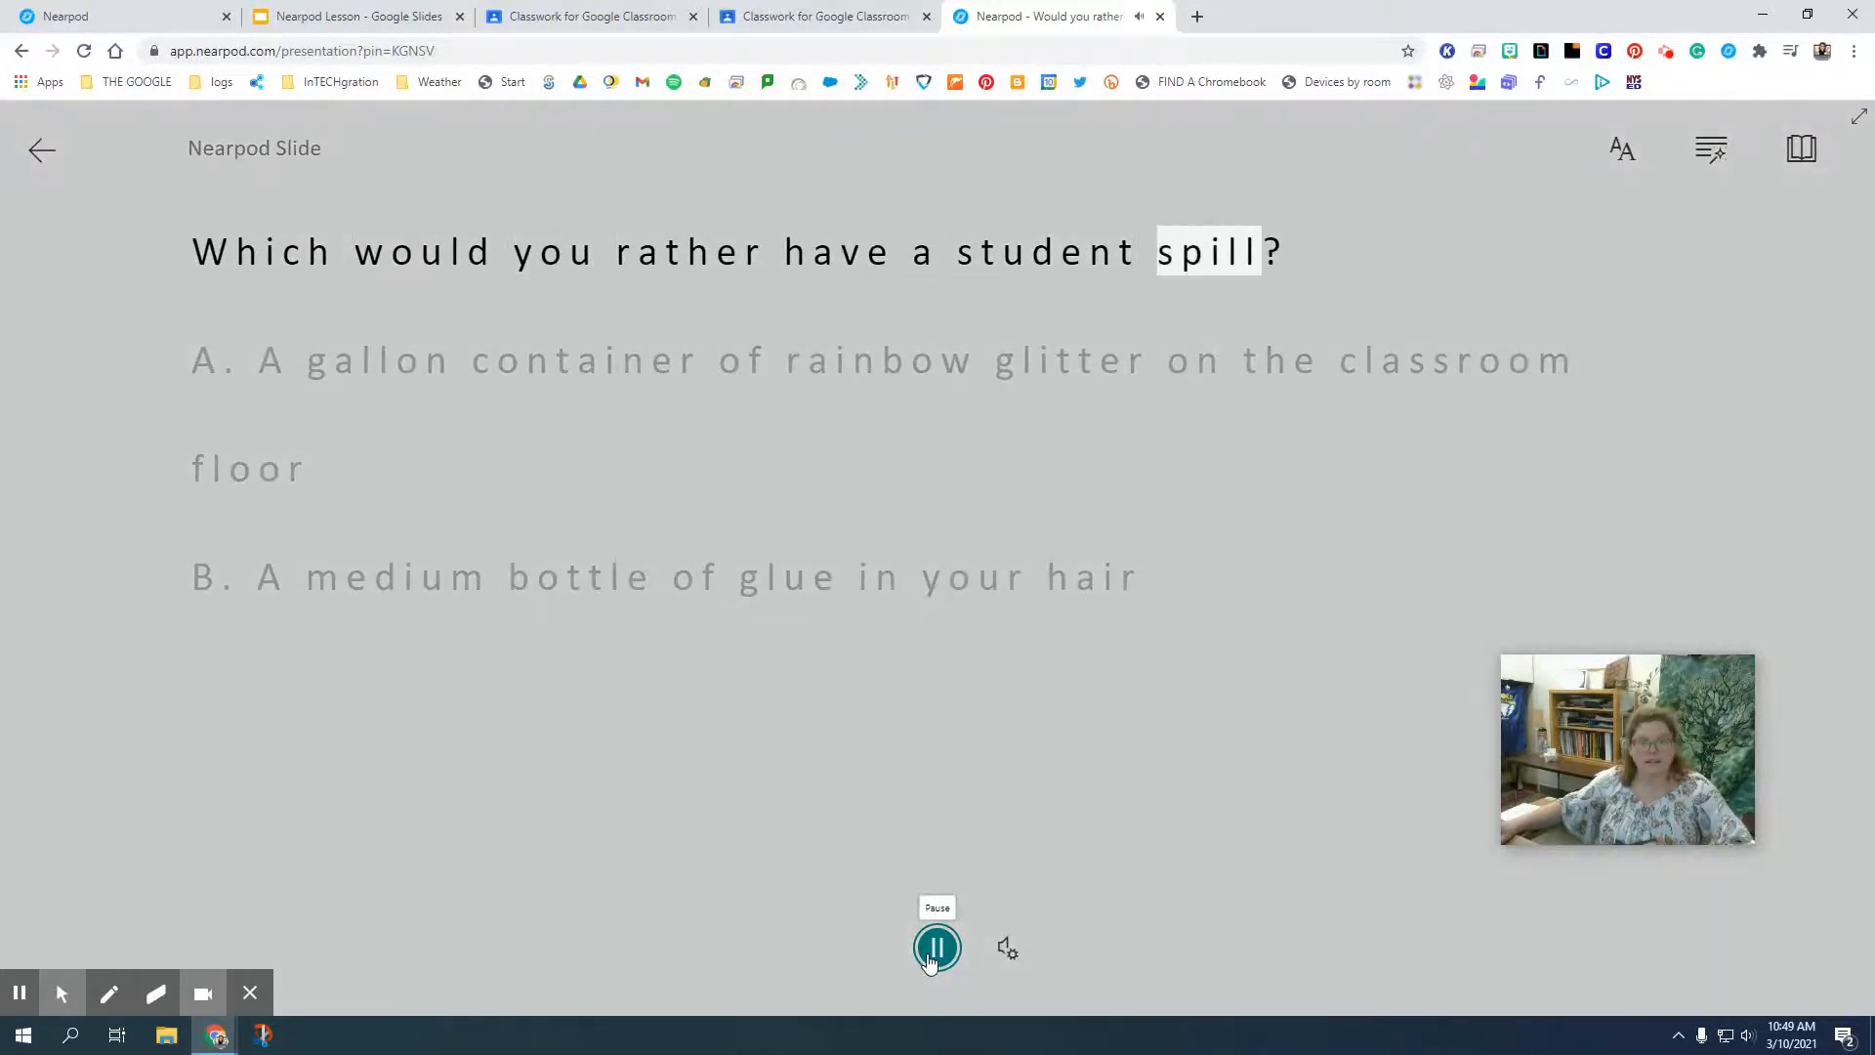
{"action": "left_click", "coordinate": [934, 952]}
Try the blue theme in the Immersive Reader, set the theme to black, and return to the poll.
{"action": "left_click", "coordinate": [1634, 159]}
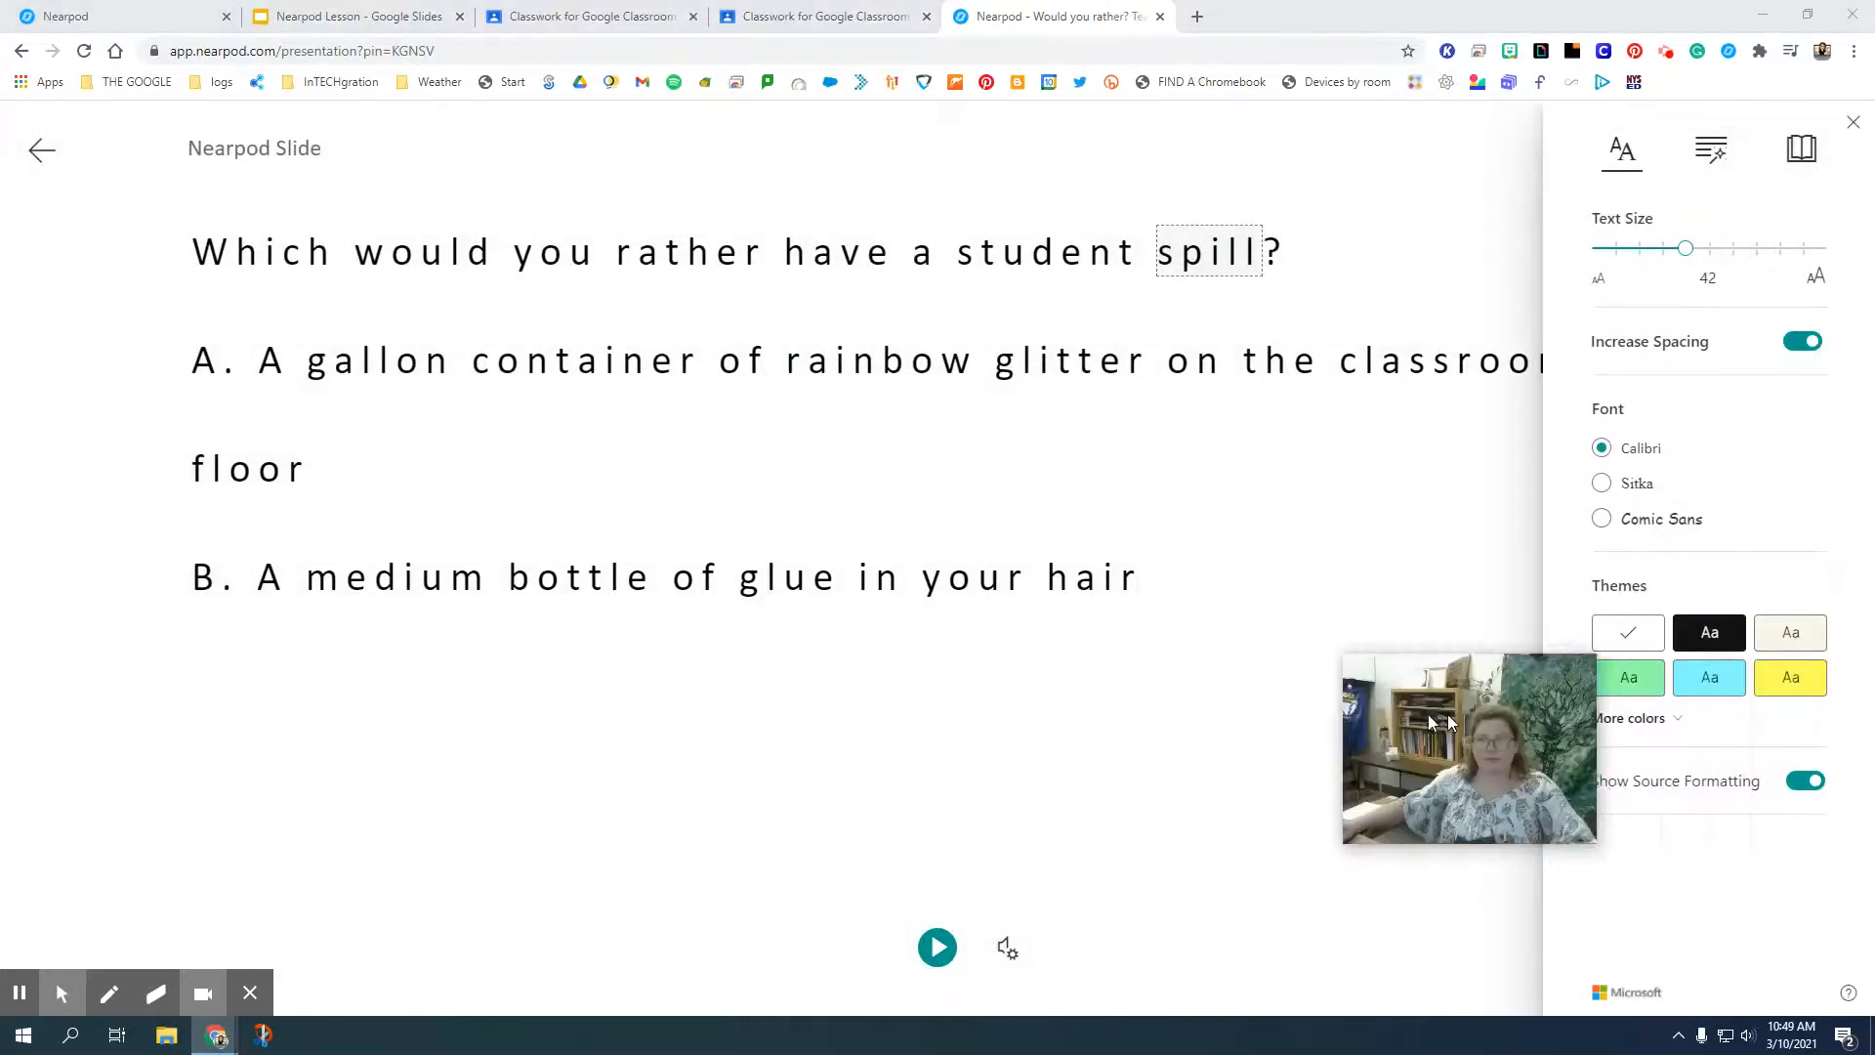
{"action": "left_click", "coordinate": [1706, 684]}
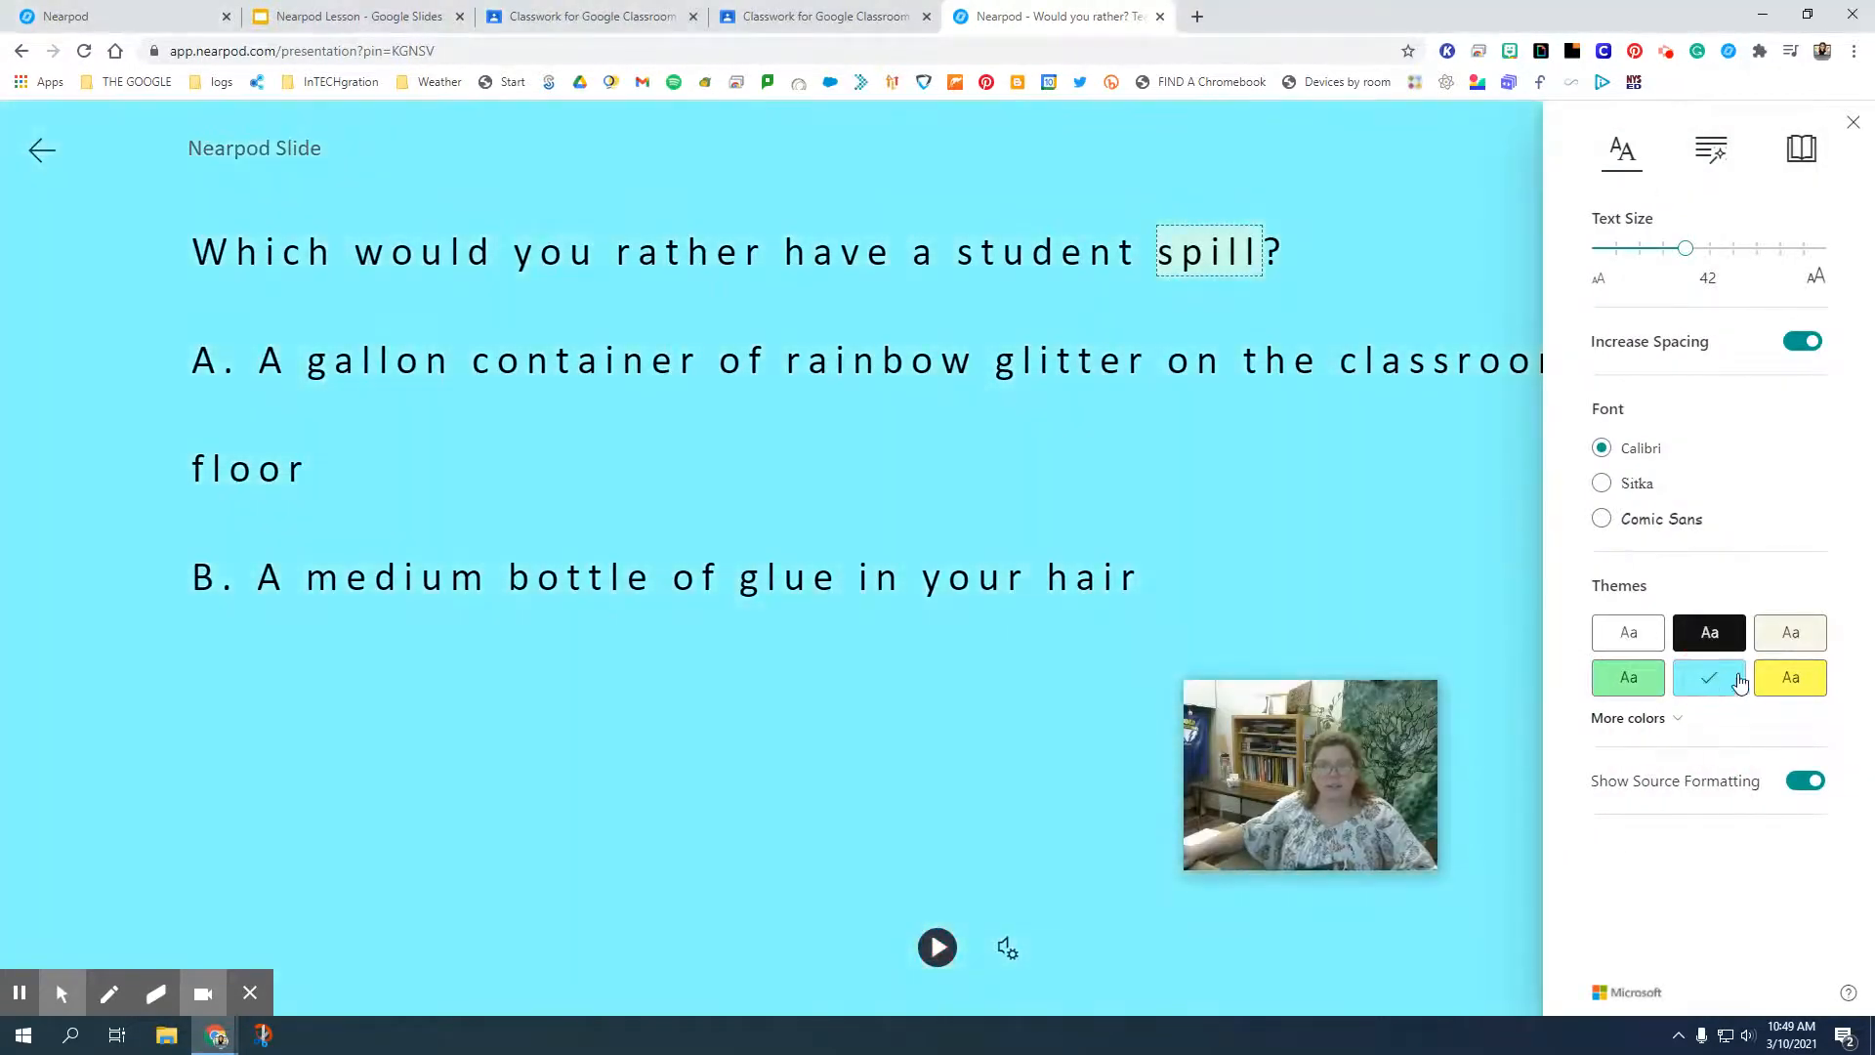
{"action": "left_click", "coordinate": [1707, 637]}
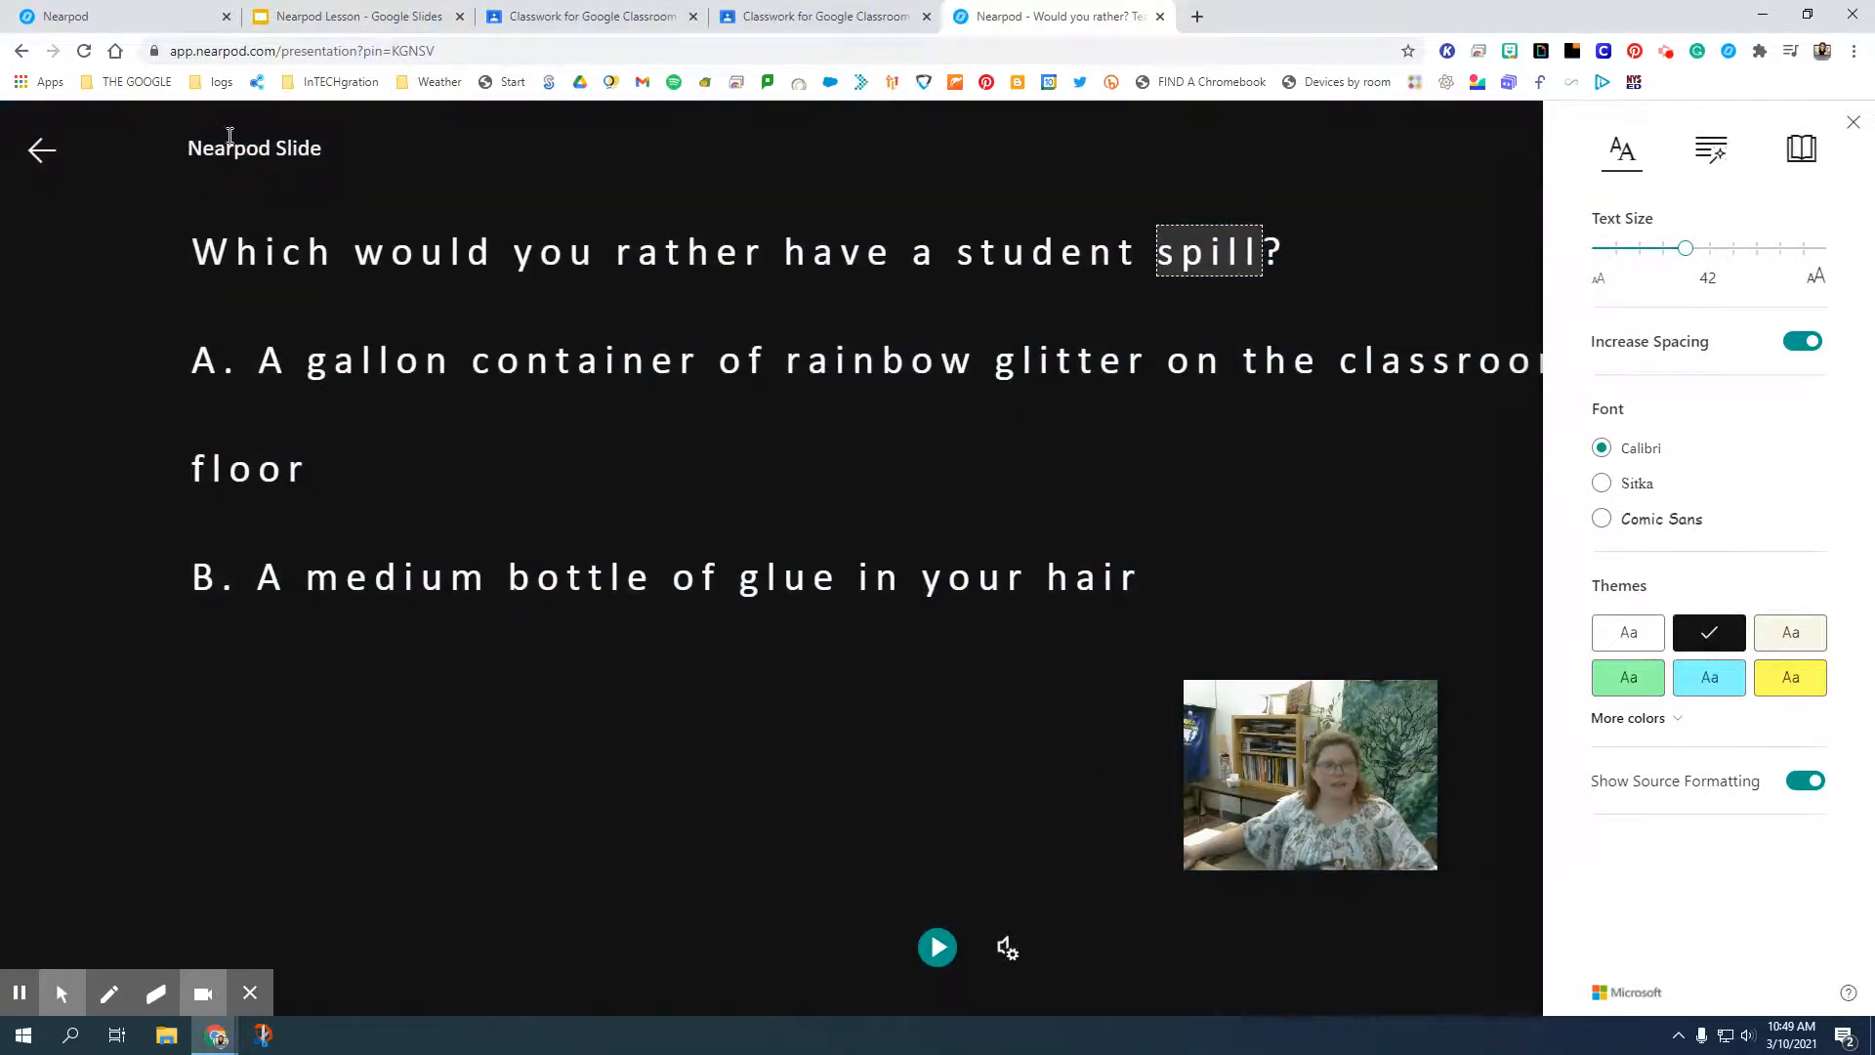
{"action": "left_click", "coordinate": [37, 150]}
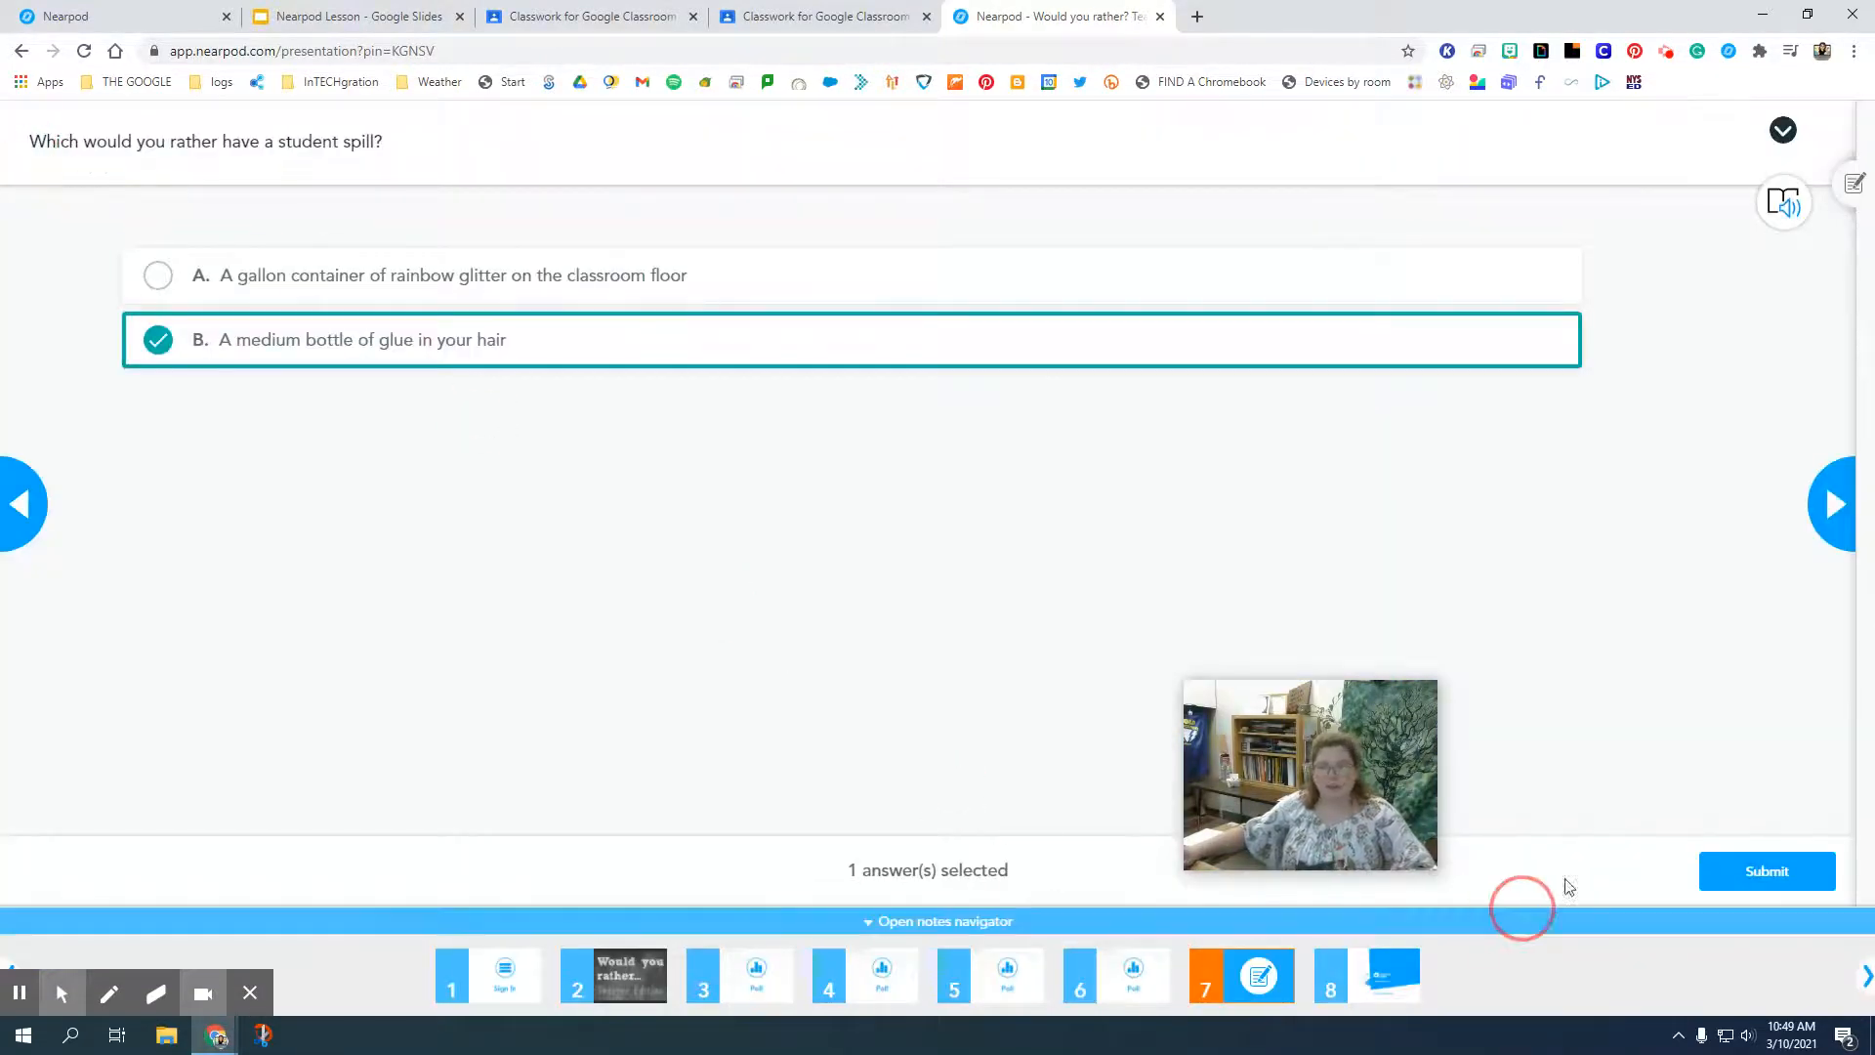
Submit the student spill poll with "A medium bottle of glue in your hair" selected and close the lesson.
{"action": "left_click", "coordinate": [1766, 870]}
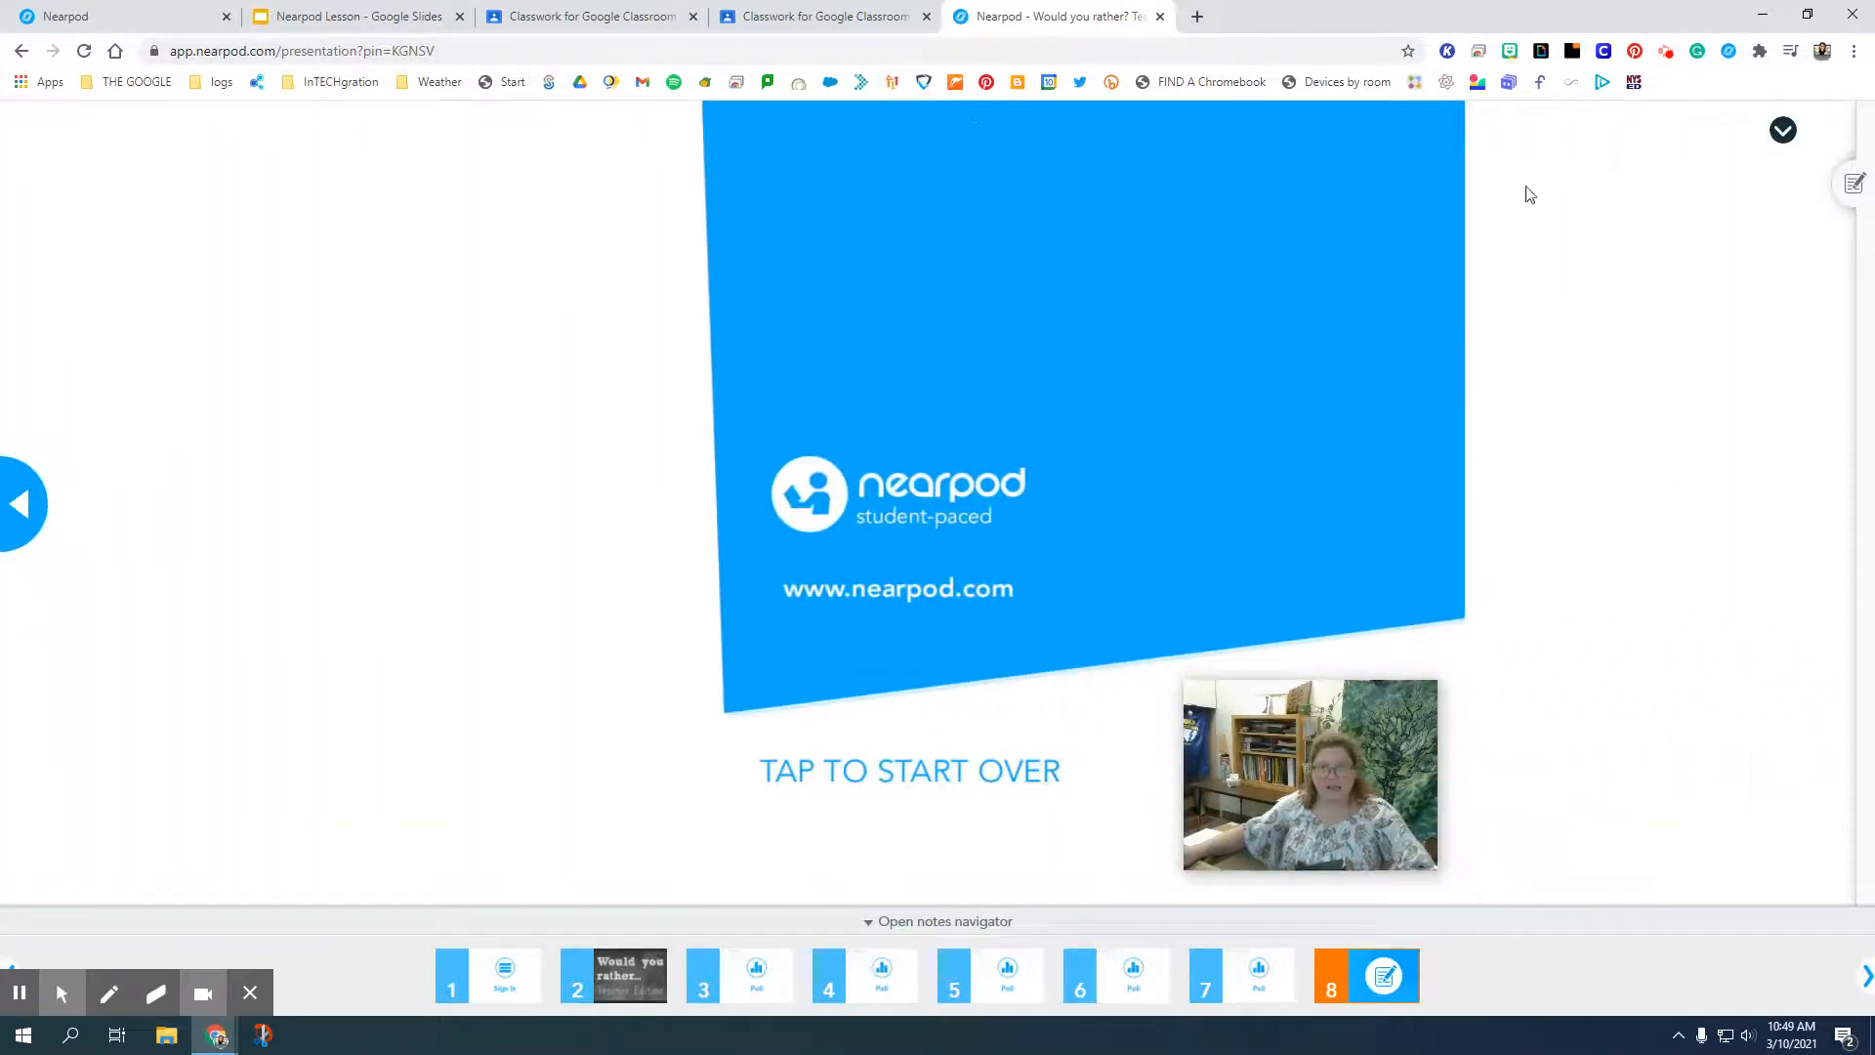
{"action": "left_click", "coordinate": [1160, 17]}
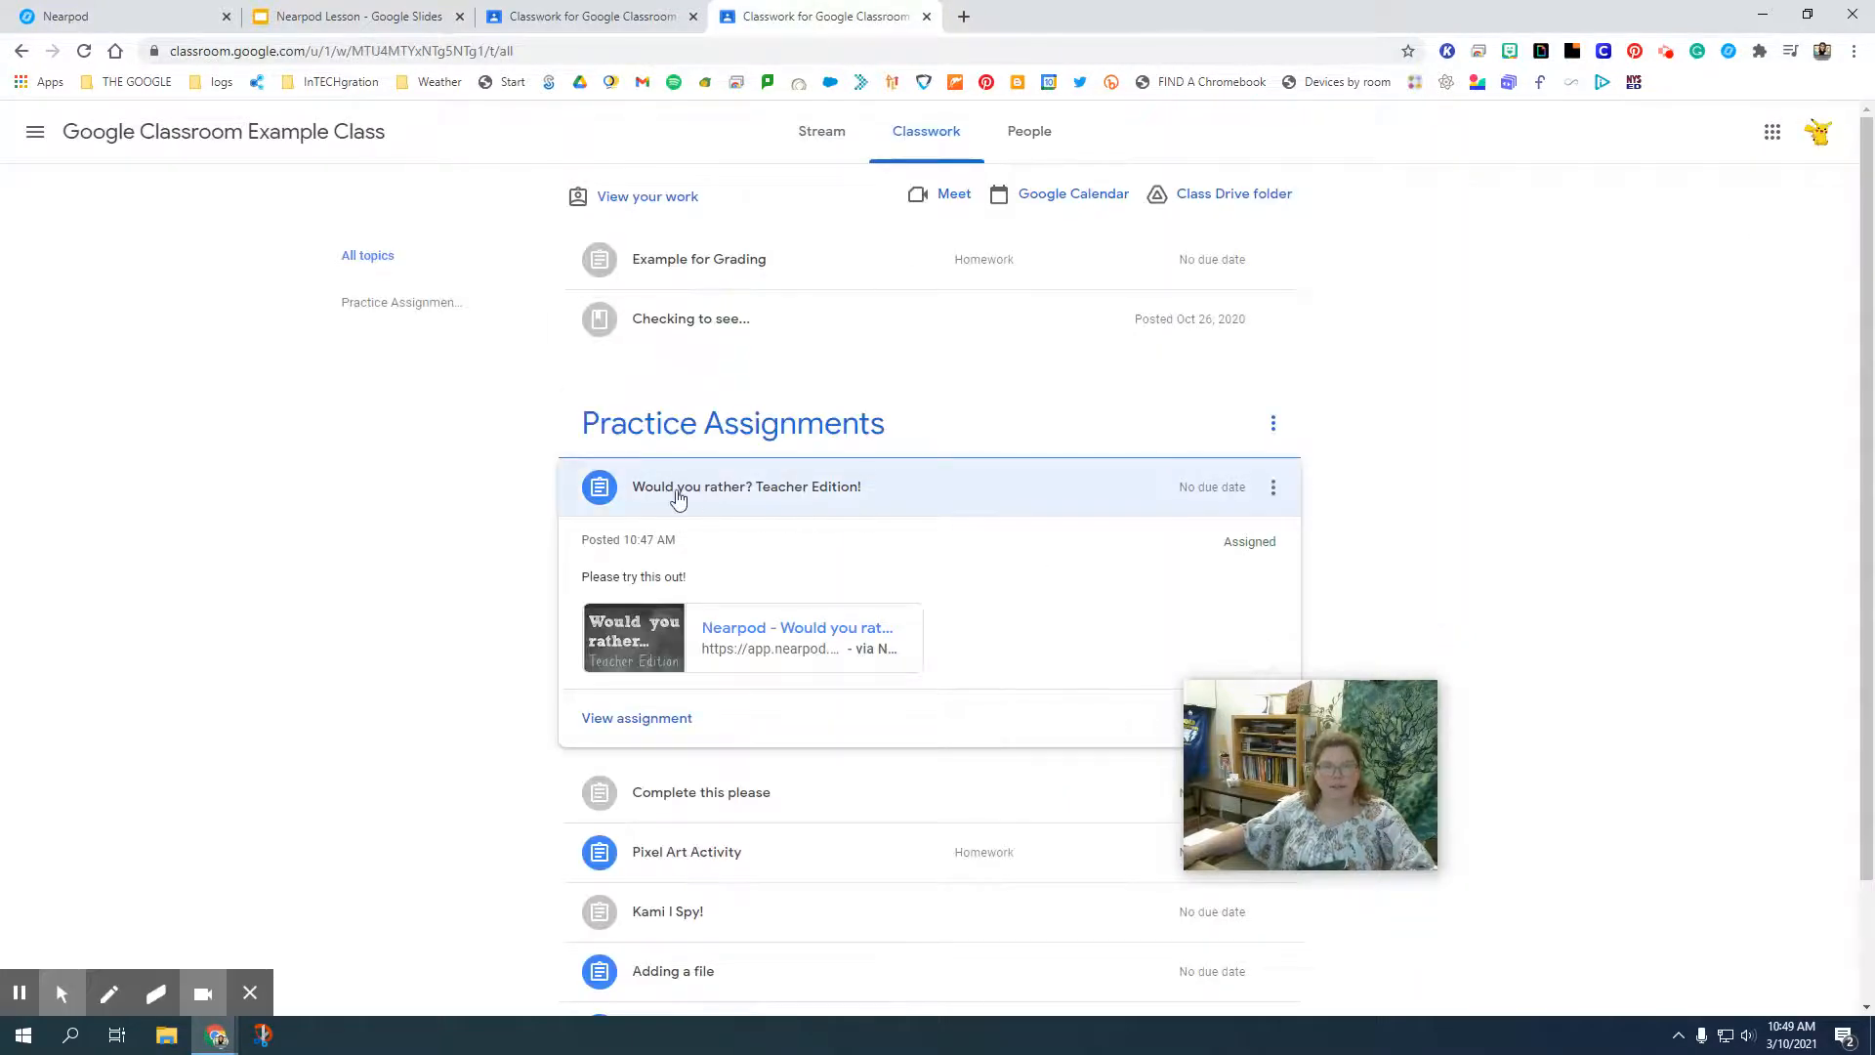
Open the full "Would you rather? Teacher Edition!" assignment in the student's Classwork and mark it as done.
{"action": "left_click", "coordinate": [679, 493]}
{"action": "left_click", "coordinate": [688, 487]}
{"action": "left_click", "coordinate": [636, 718]}
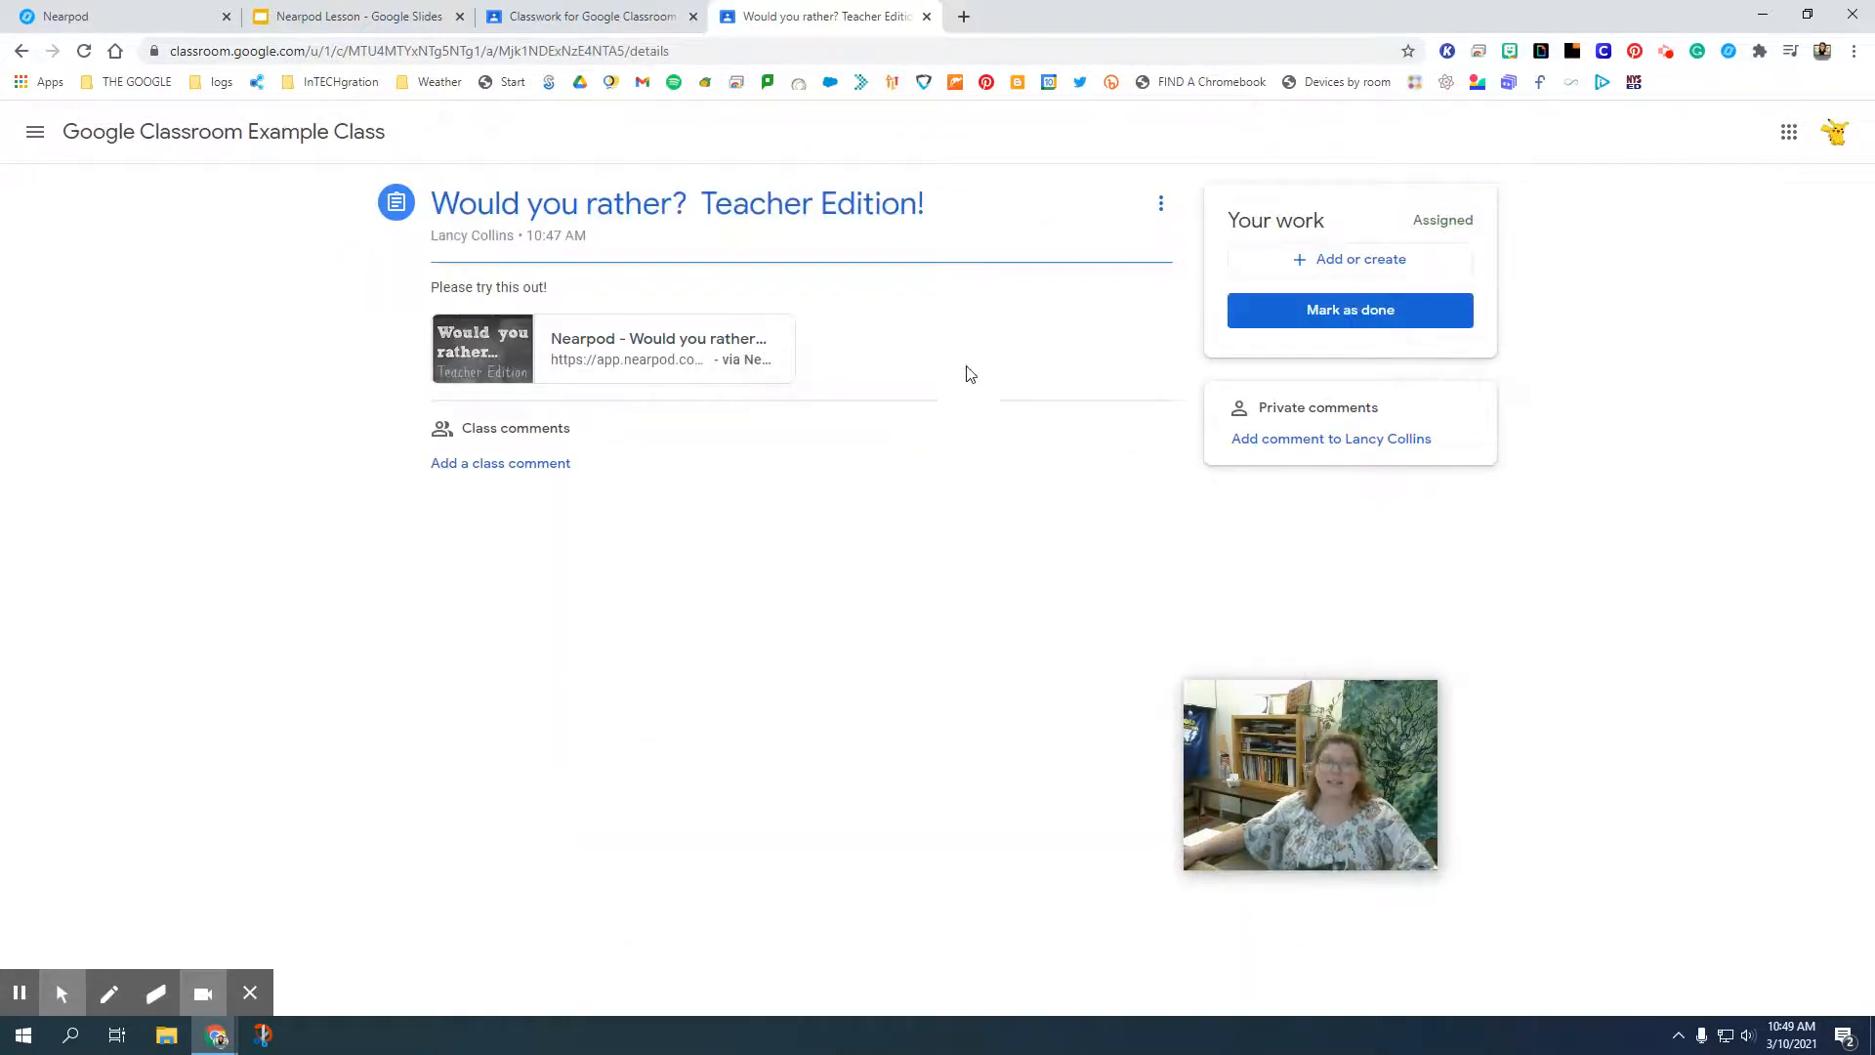
{"action": "left_click", "coordinate": [1335, 312]}
{"action": "left_click", "coordinate": [1041, 620]}
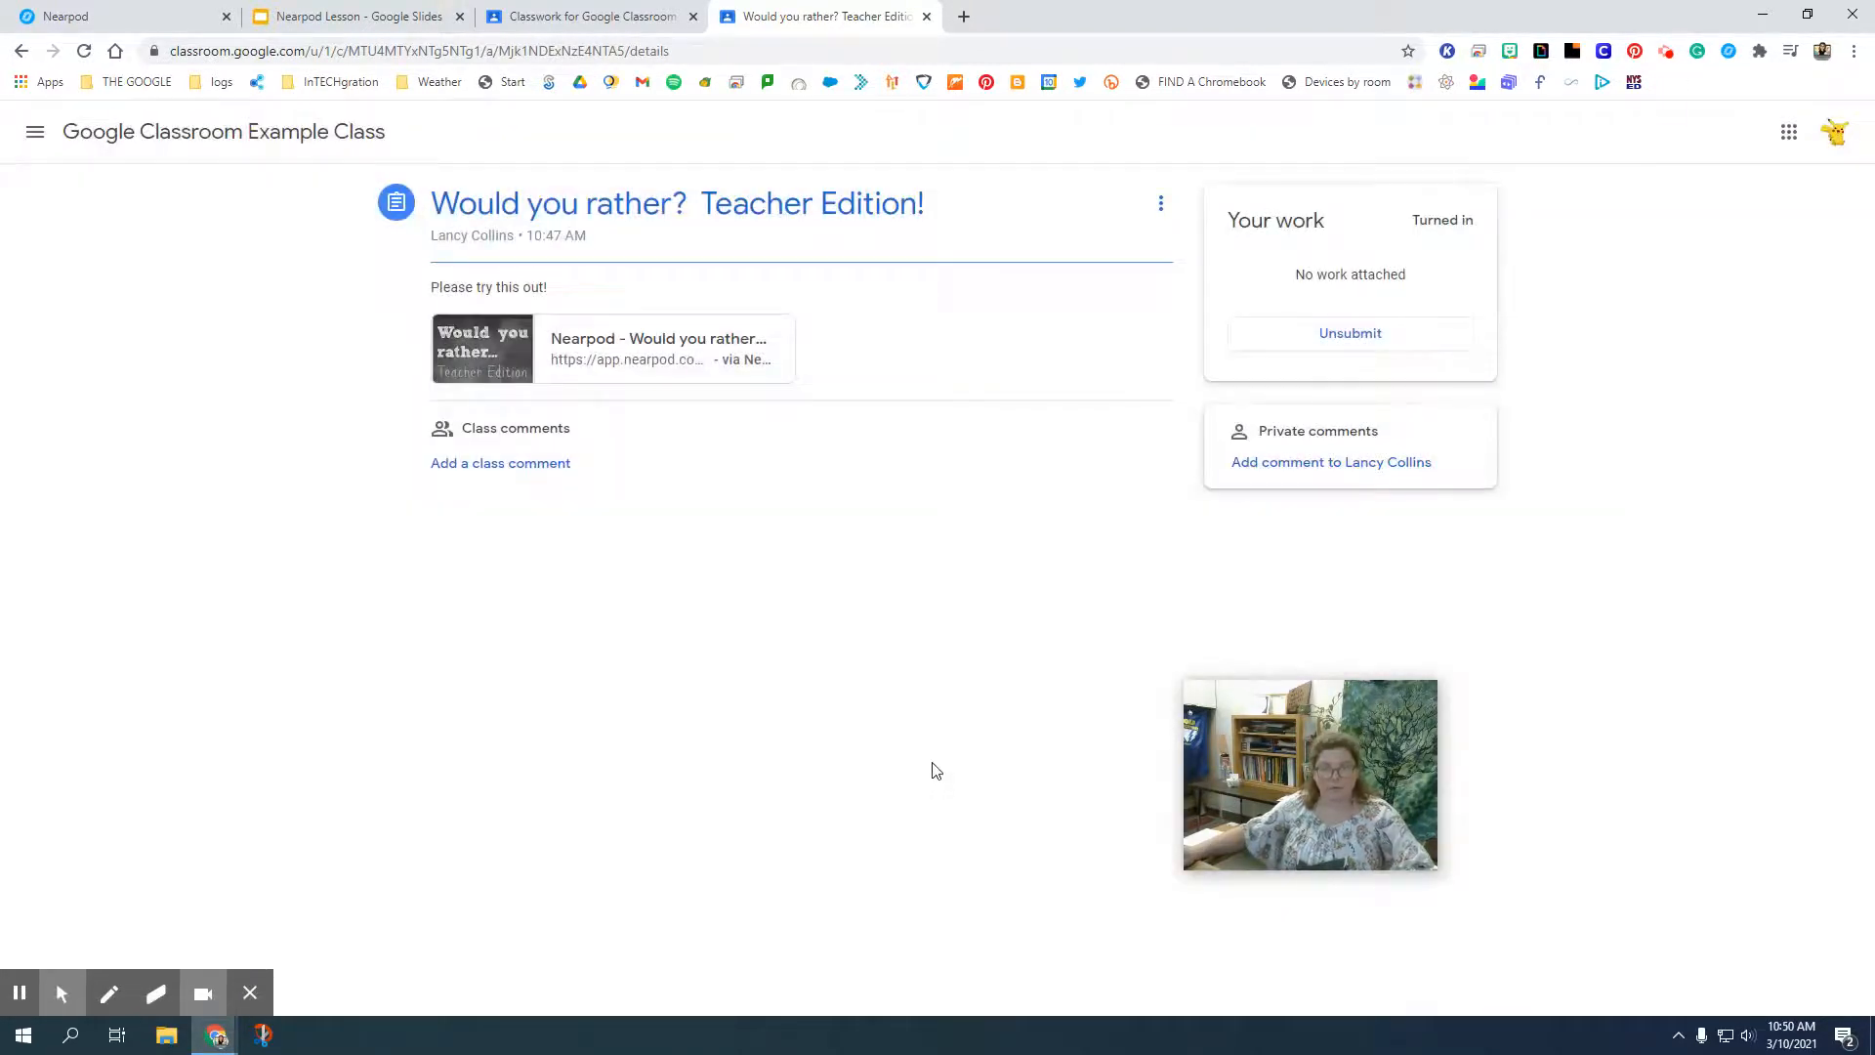
Reload the teacher's Classwork page and expand "Would you rather? Teacher Edition!" to check its turned-in status.
{"action": "left_click", "coordinate": [625, 15]}
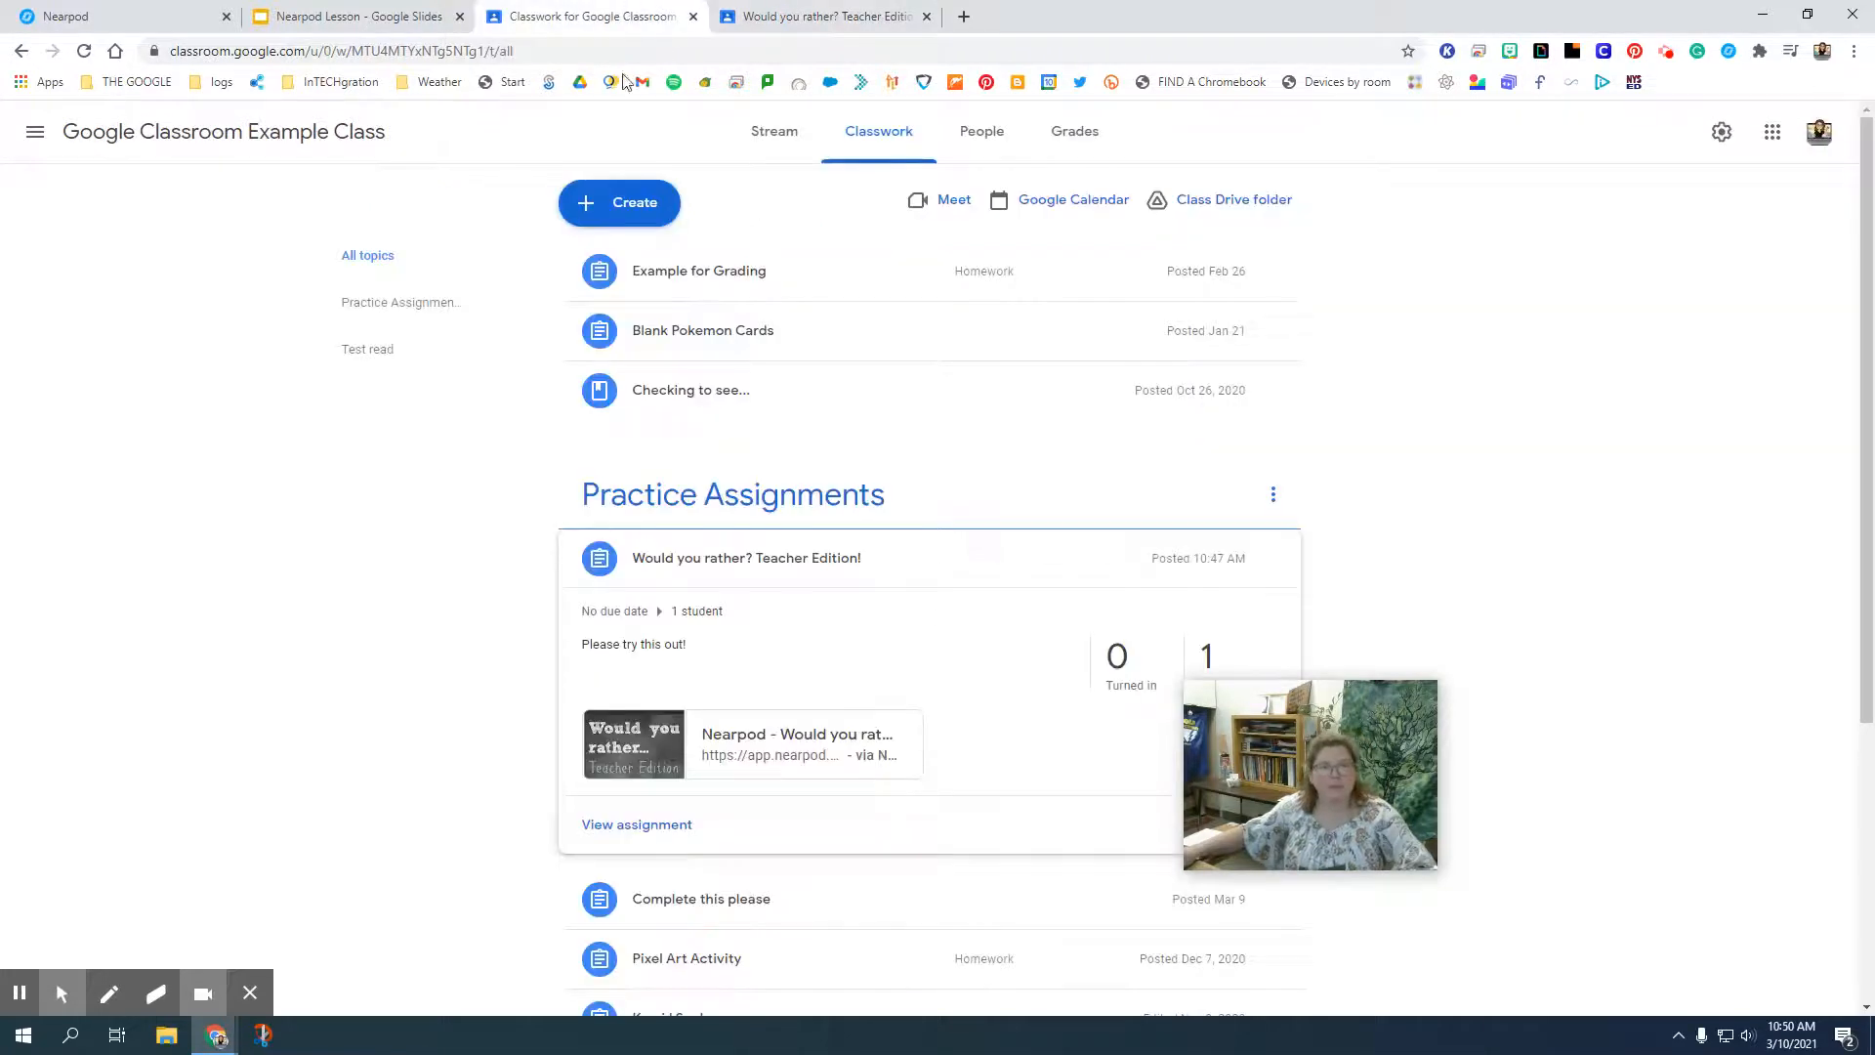
{"action": "left_click", "coordinate": [83, 51]}
{"action": "left_click_drag", "start_coordinate": [1276, 697], "coordinate": [1449, 640]}
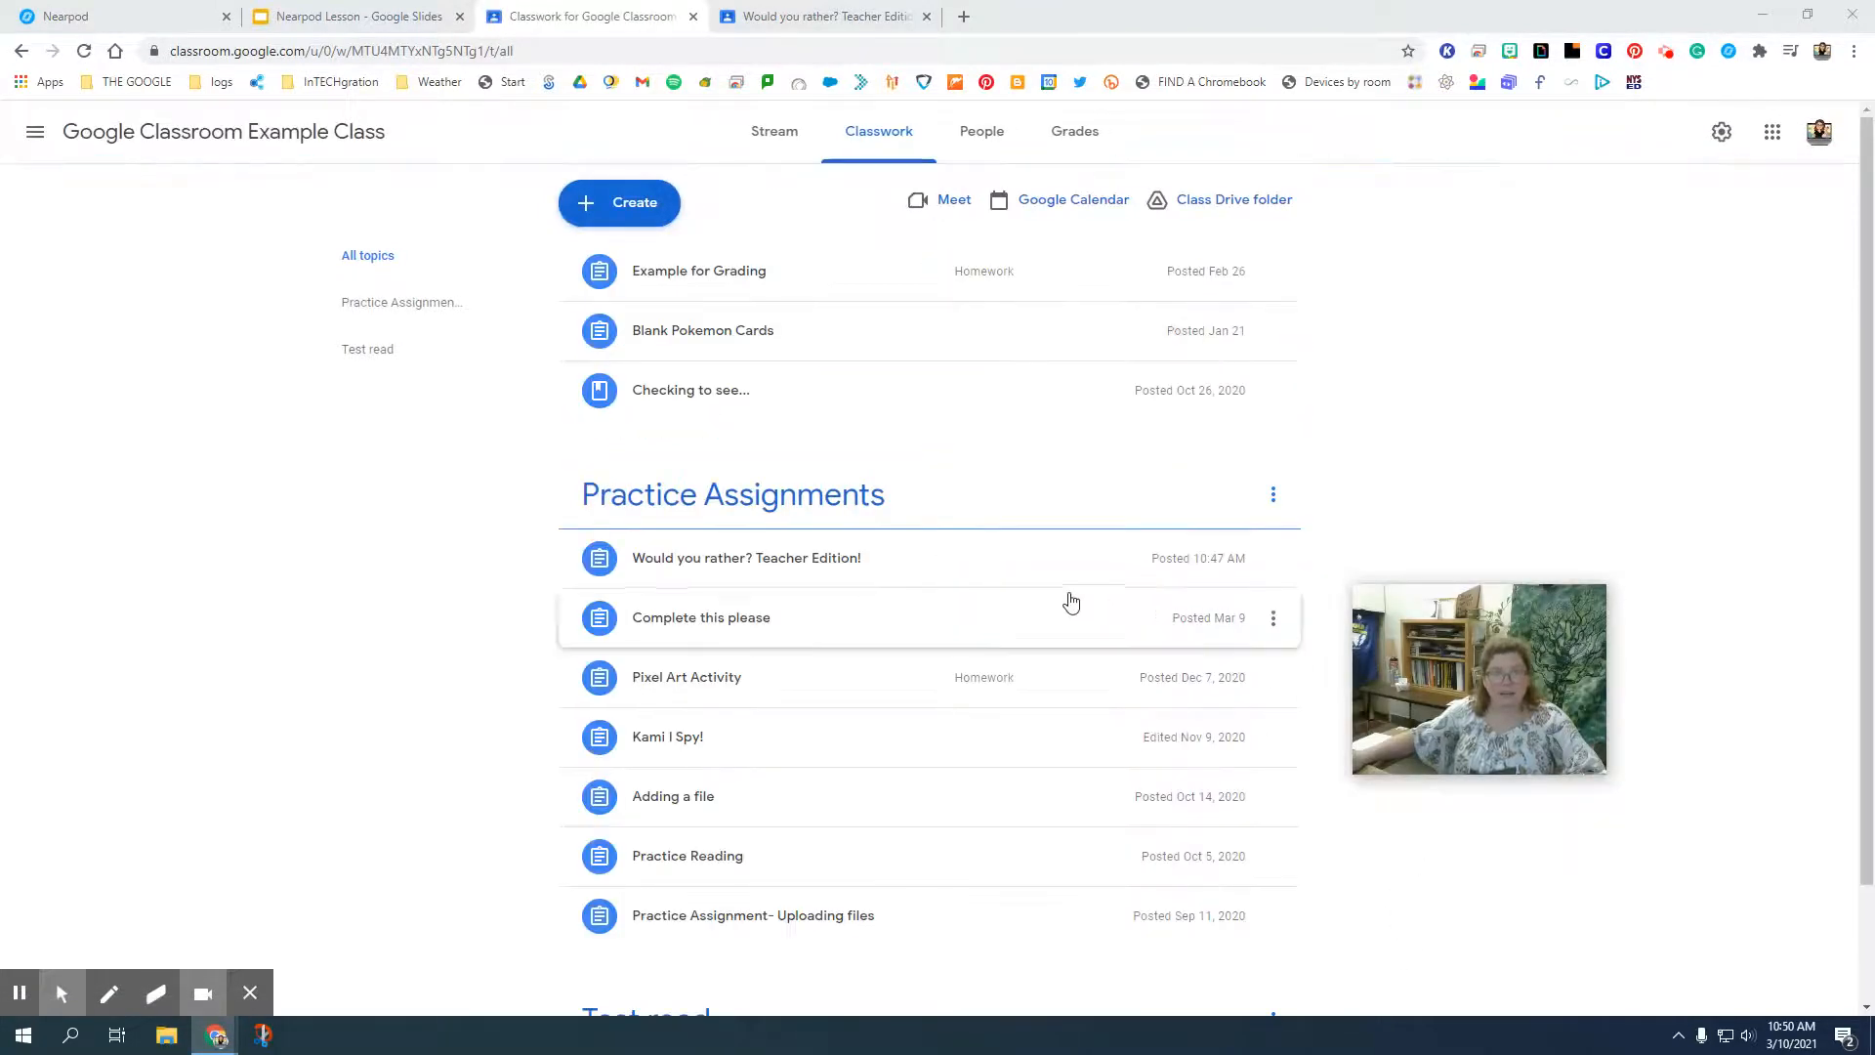
{"action": "left_click", "coordinate": [942, 559]}
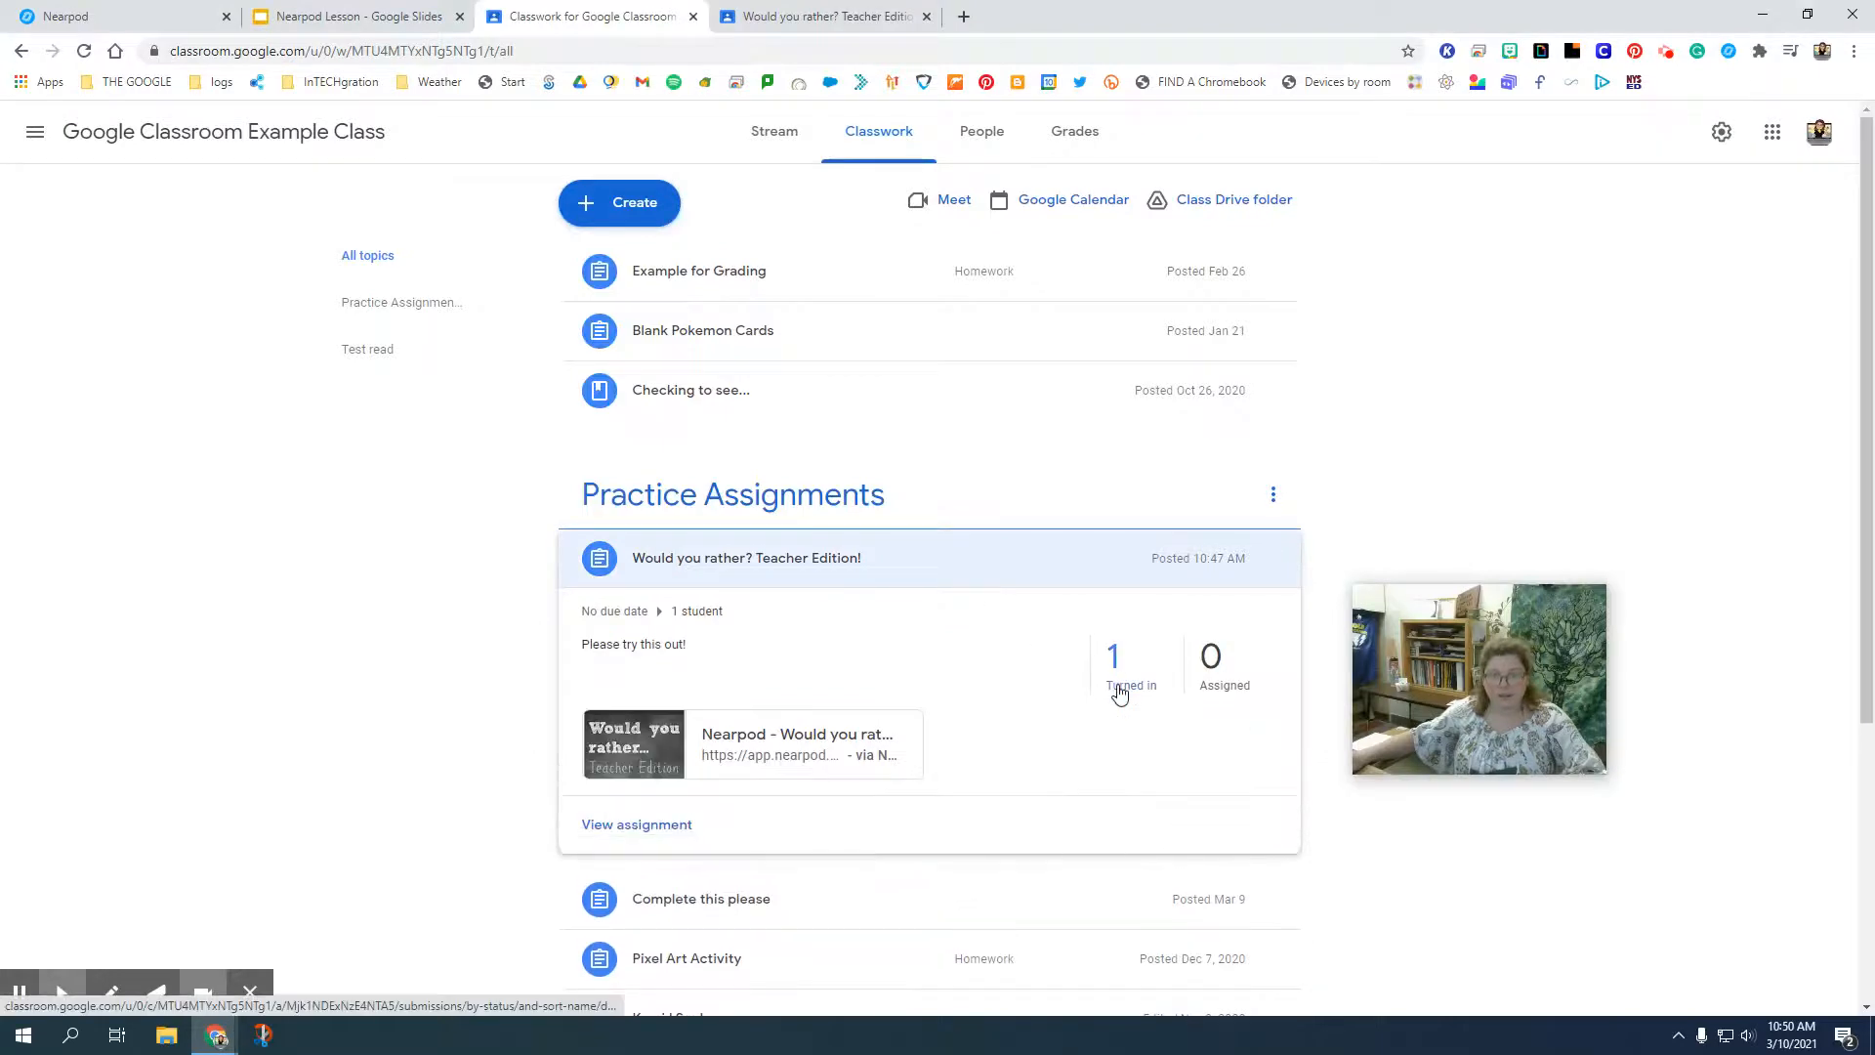
In Nearpod's Reports, open the 2019-7-30 8:37 am session of "Would you rather? Teacher Edition!" and review the student engagement details.
{"action": "left_click", "coordinate": [30, 994]}
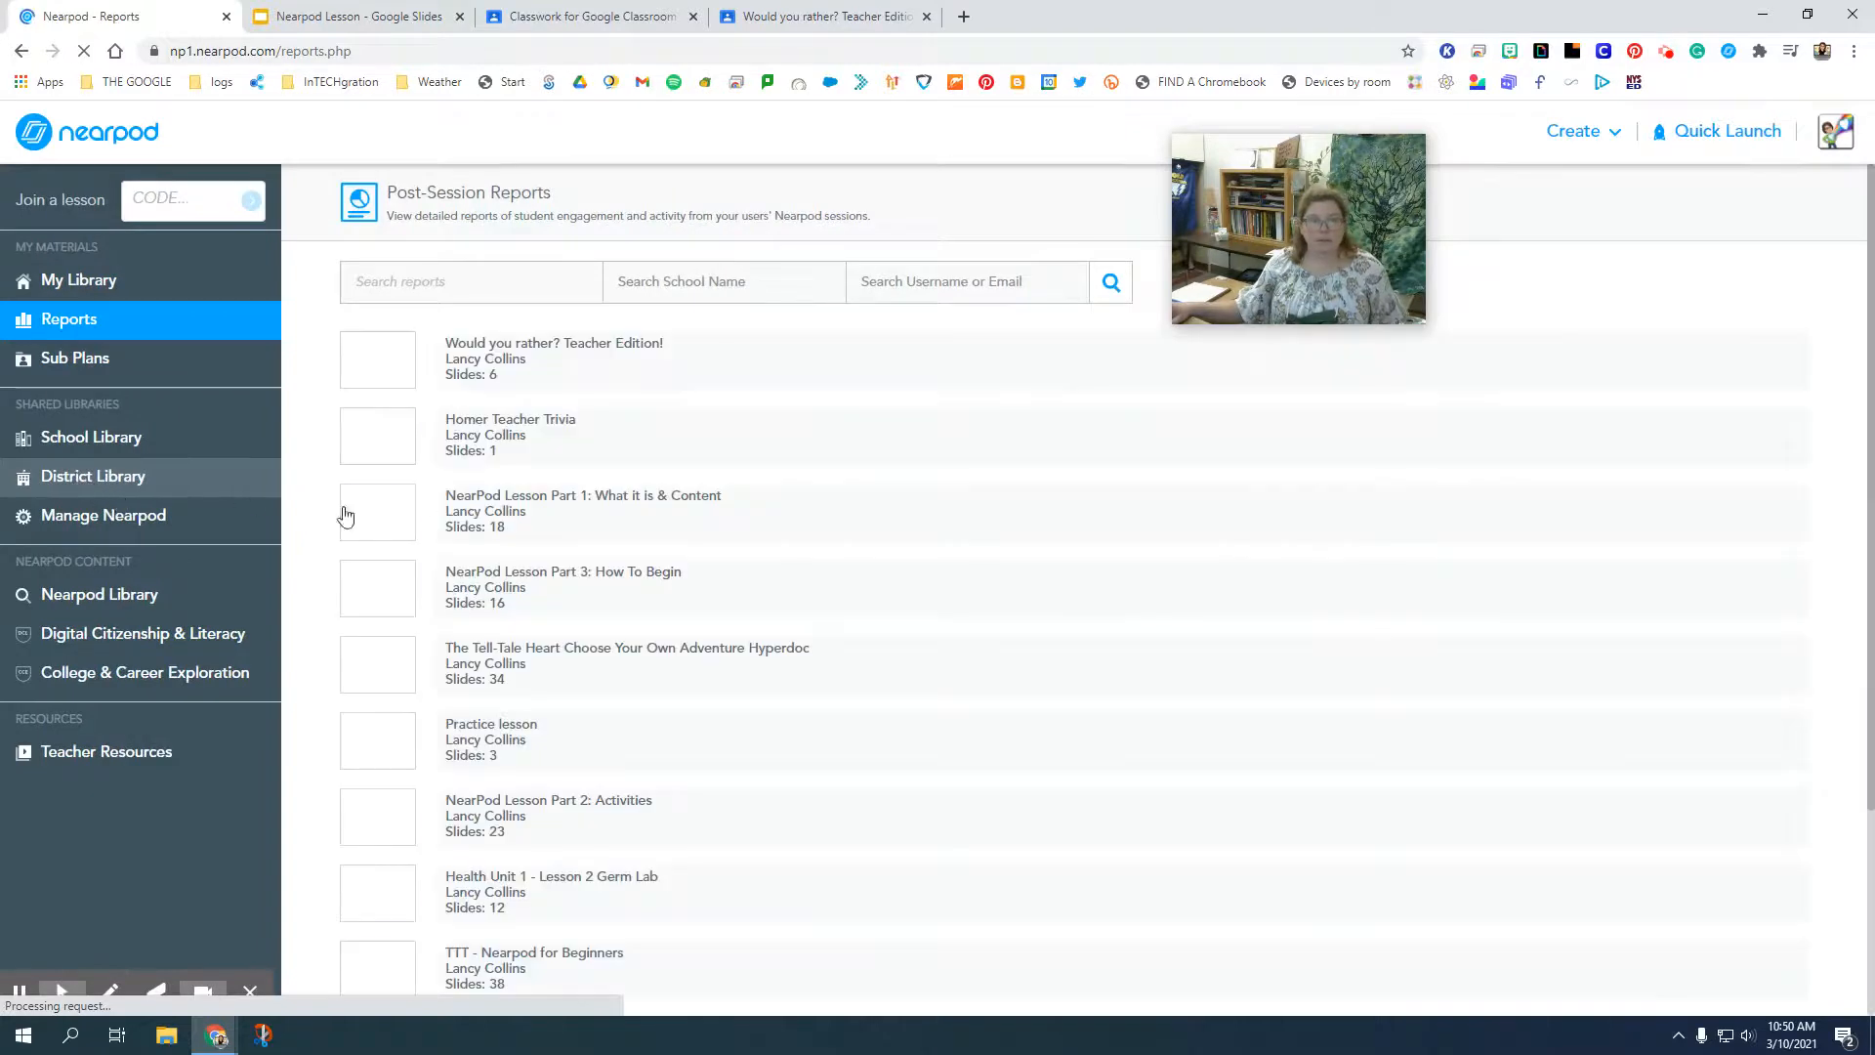
{"action": "left_click", "coordinate": [497, 371]}
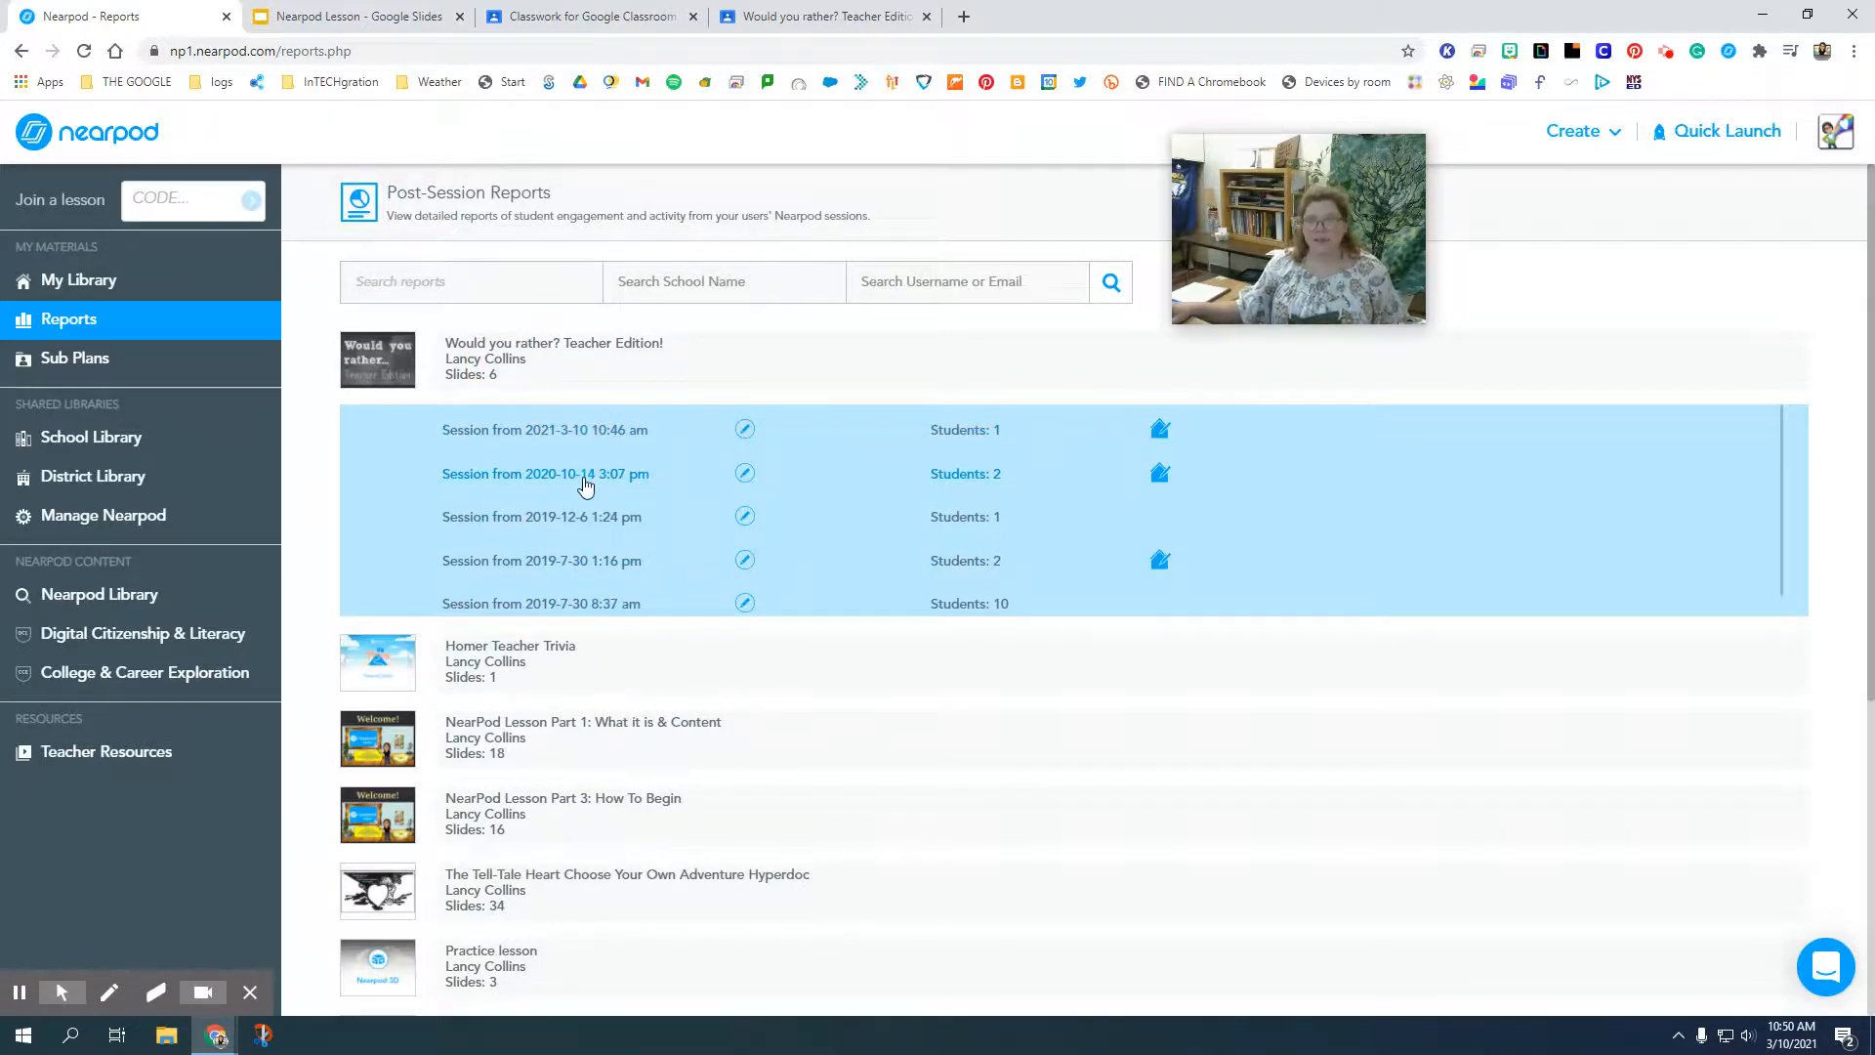
{"action": "left_click", "coordinate": [583, 611]}
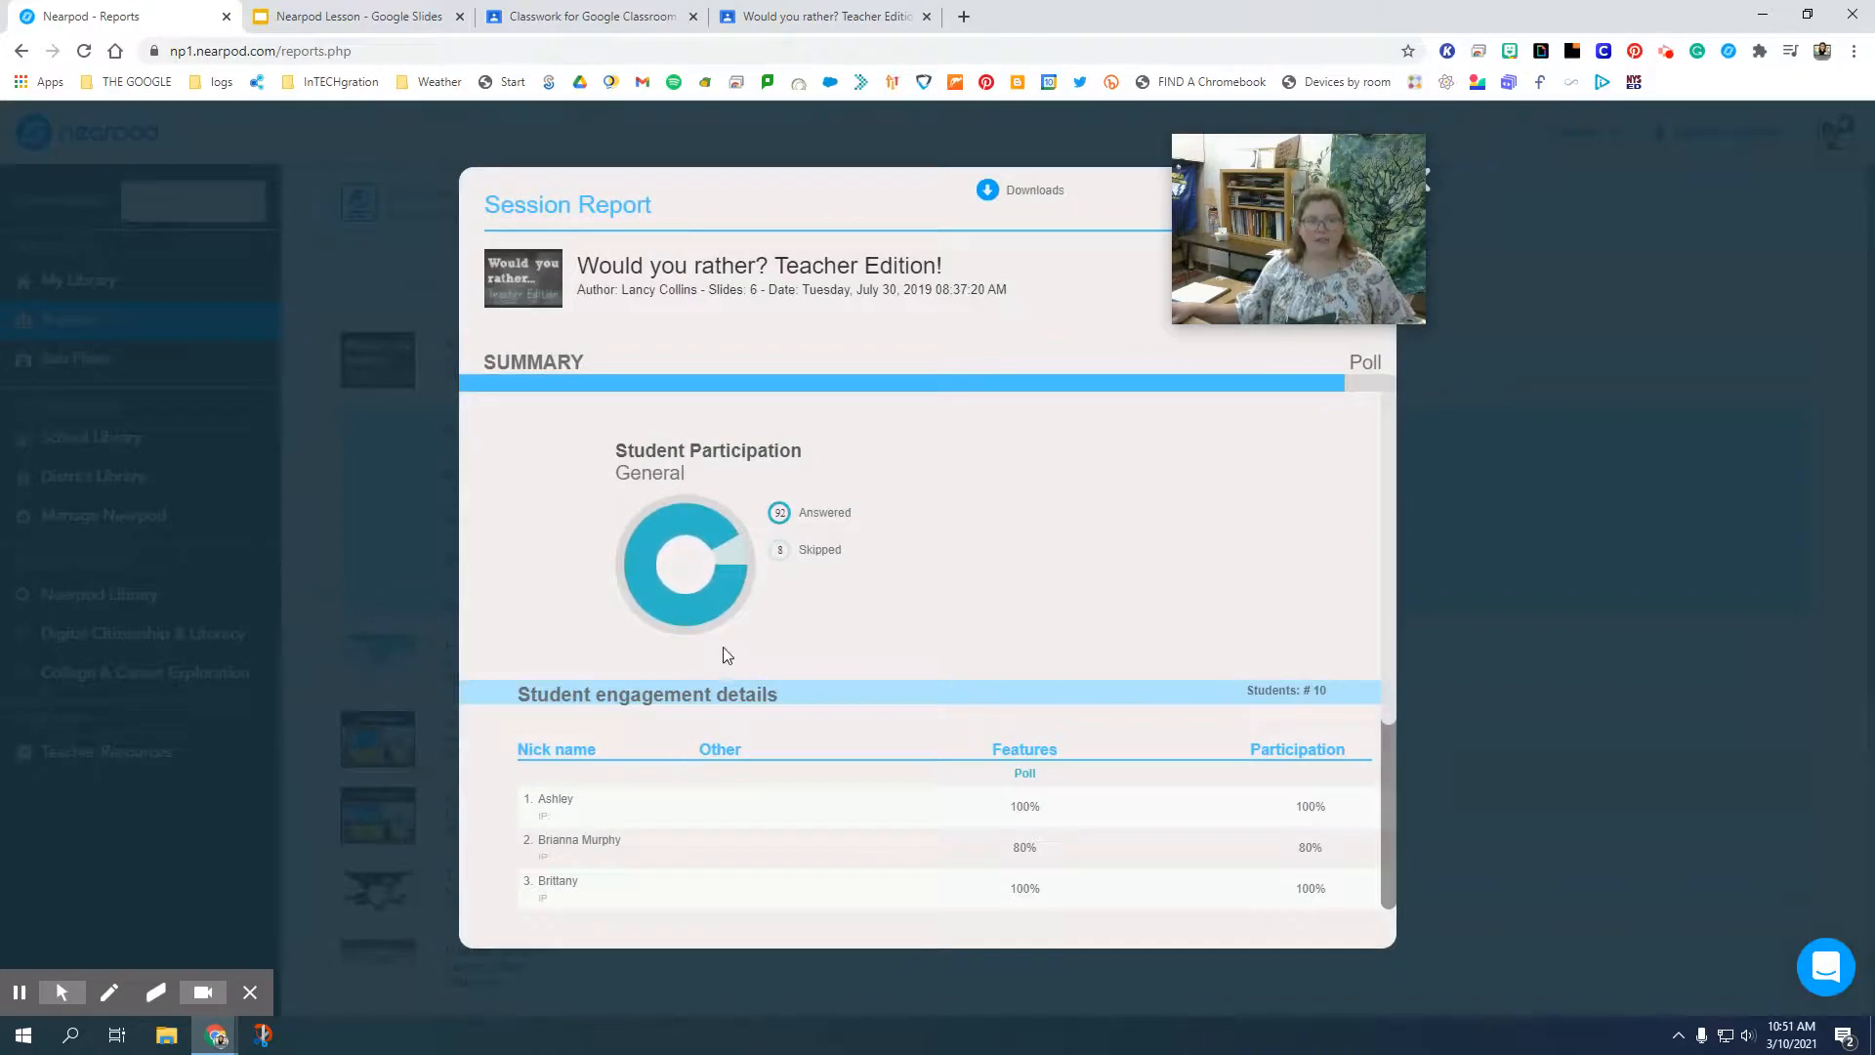
{"action": "scroll", "coordinate": [616, 640], "scroll_direction": "down", "scroll_amount": 3}
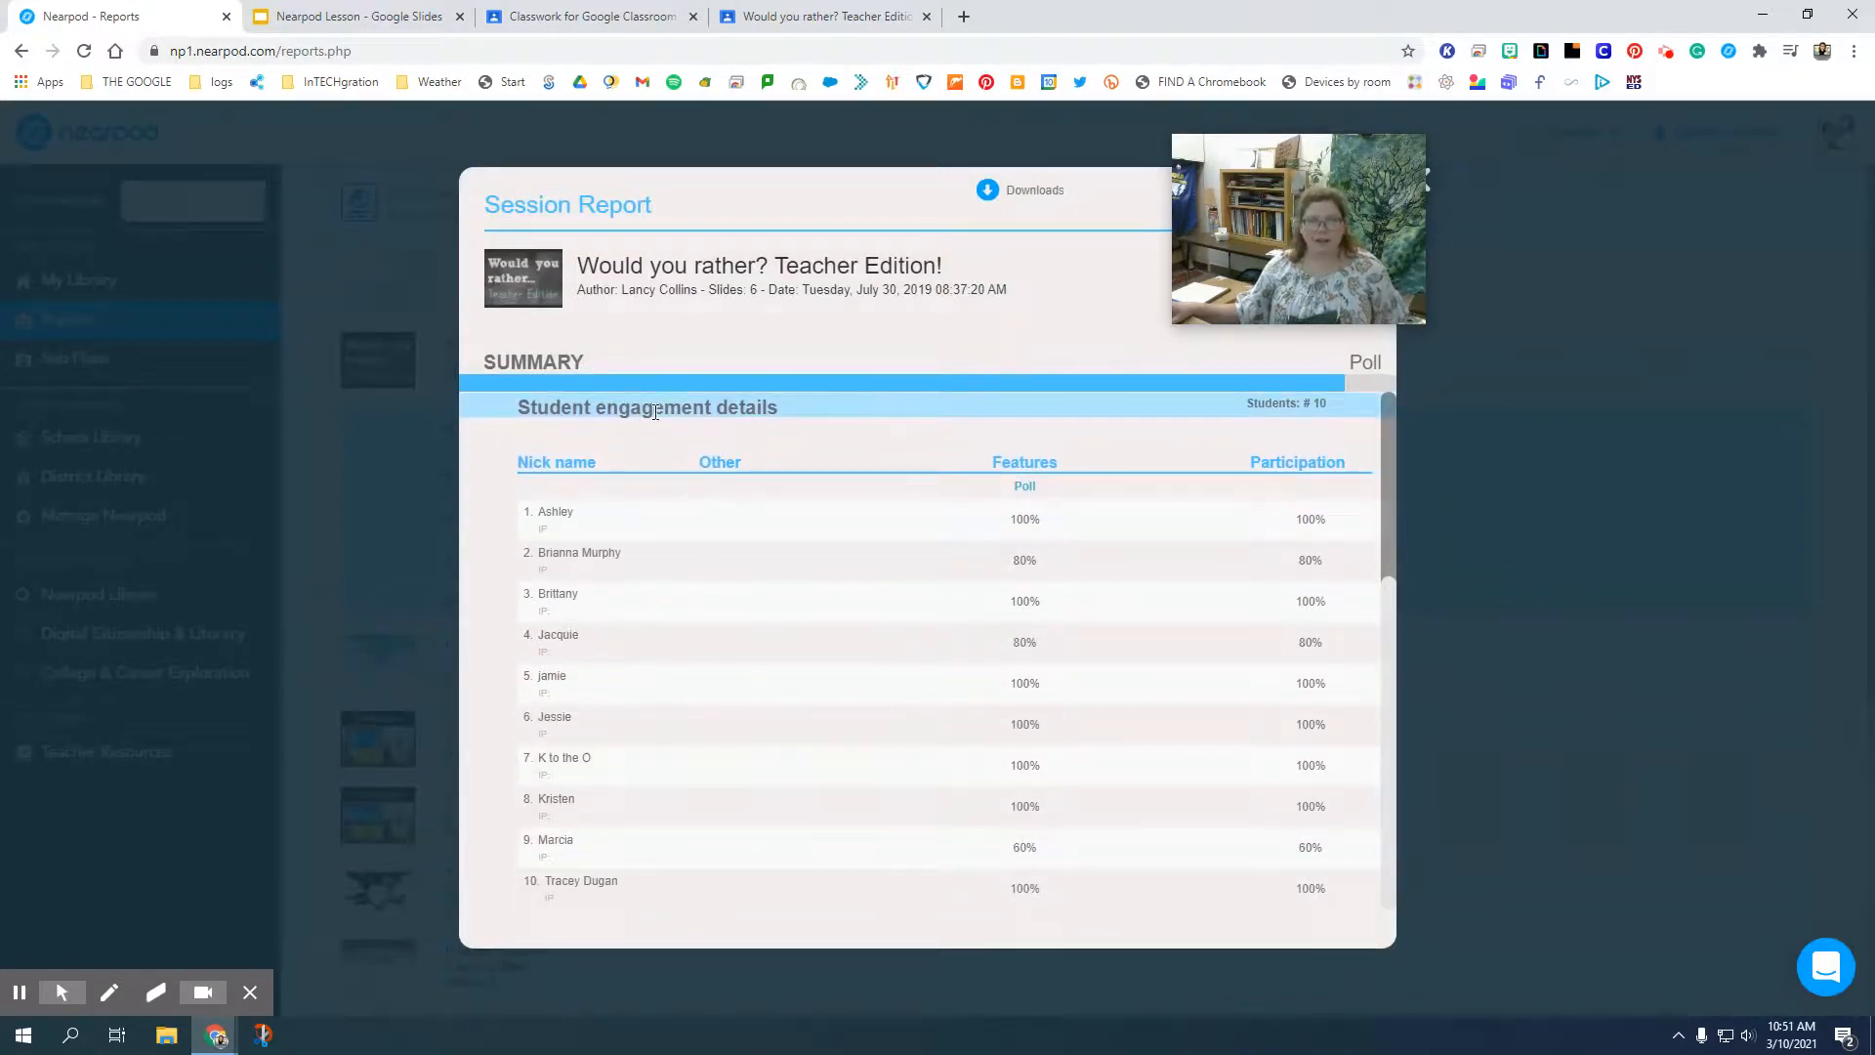
Examine the students' poll responses to "Would you rather..." and "Which would you rather attend?" in the session report.
{"action": "left_click", "coordinate": [1367, 364]}
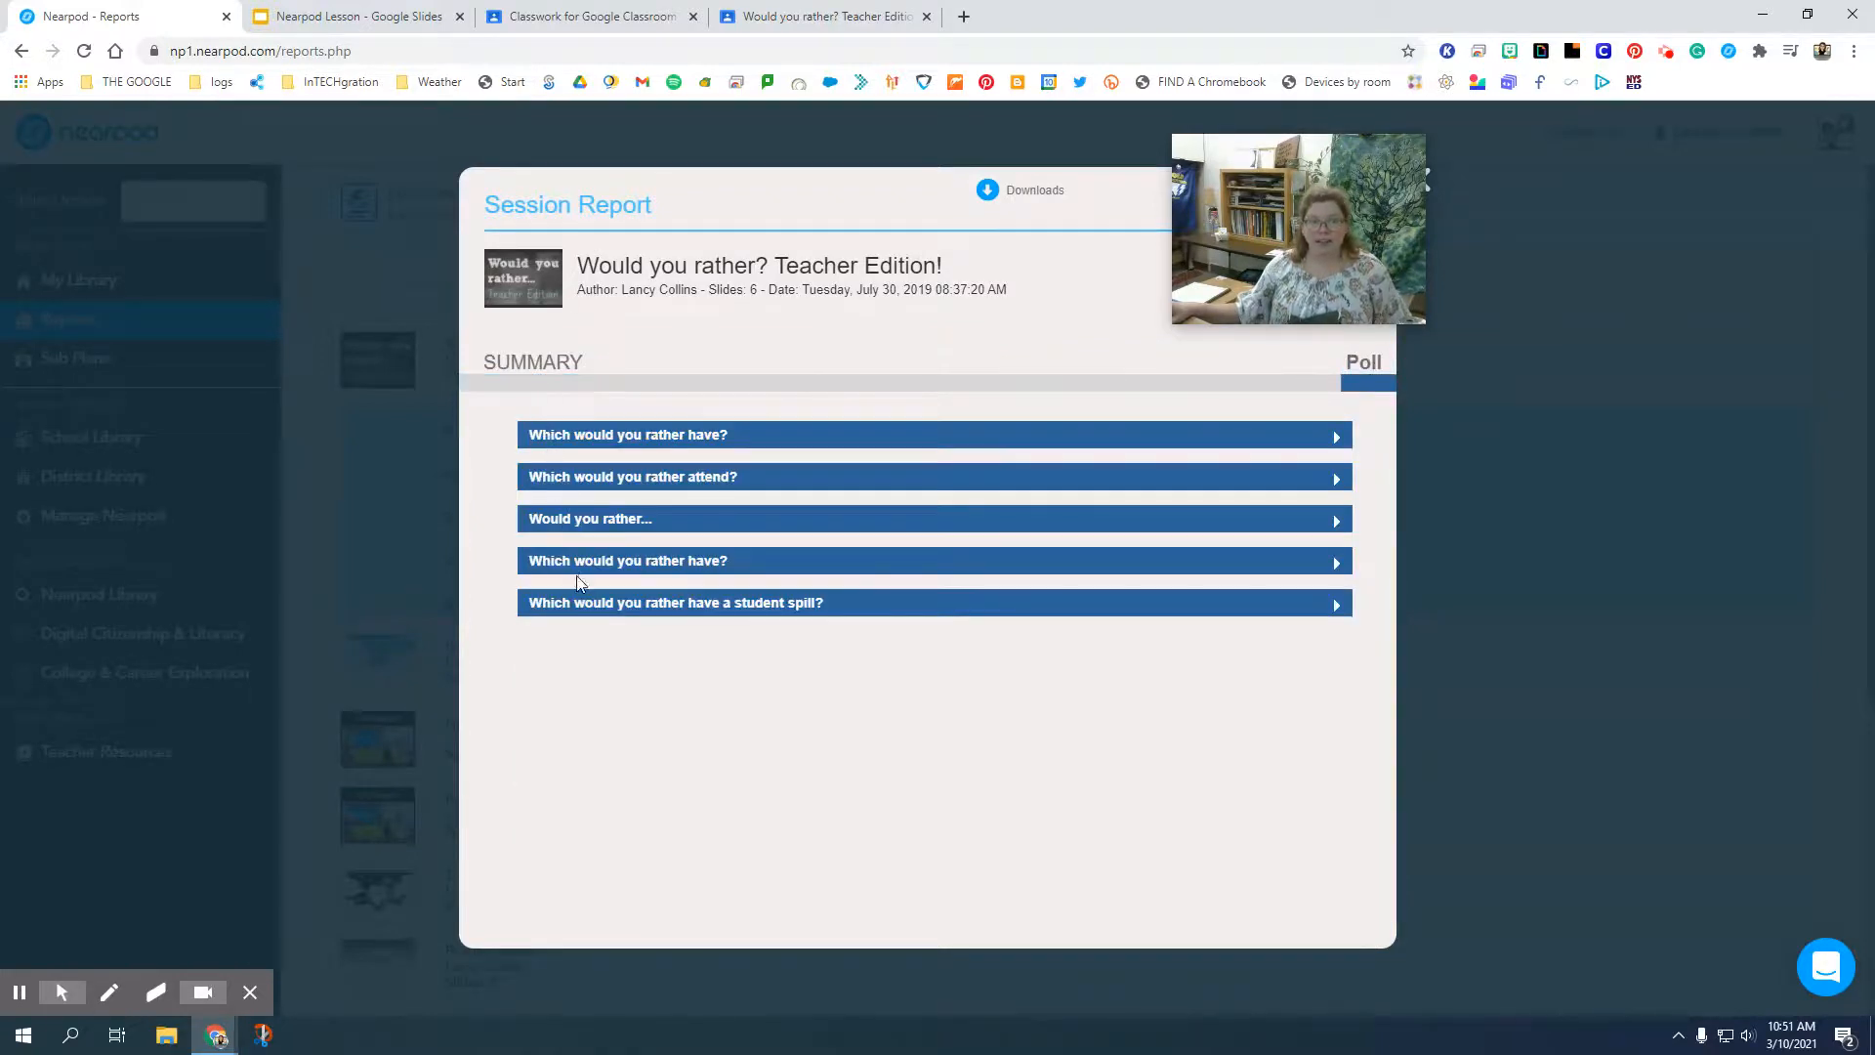
{"action": "left_click", "coordinate": [581, 525]}
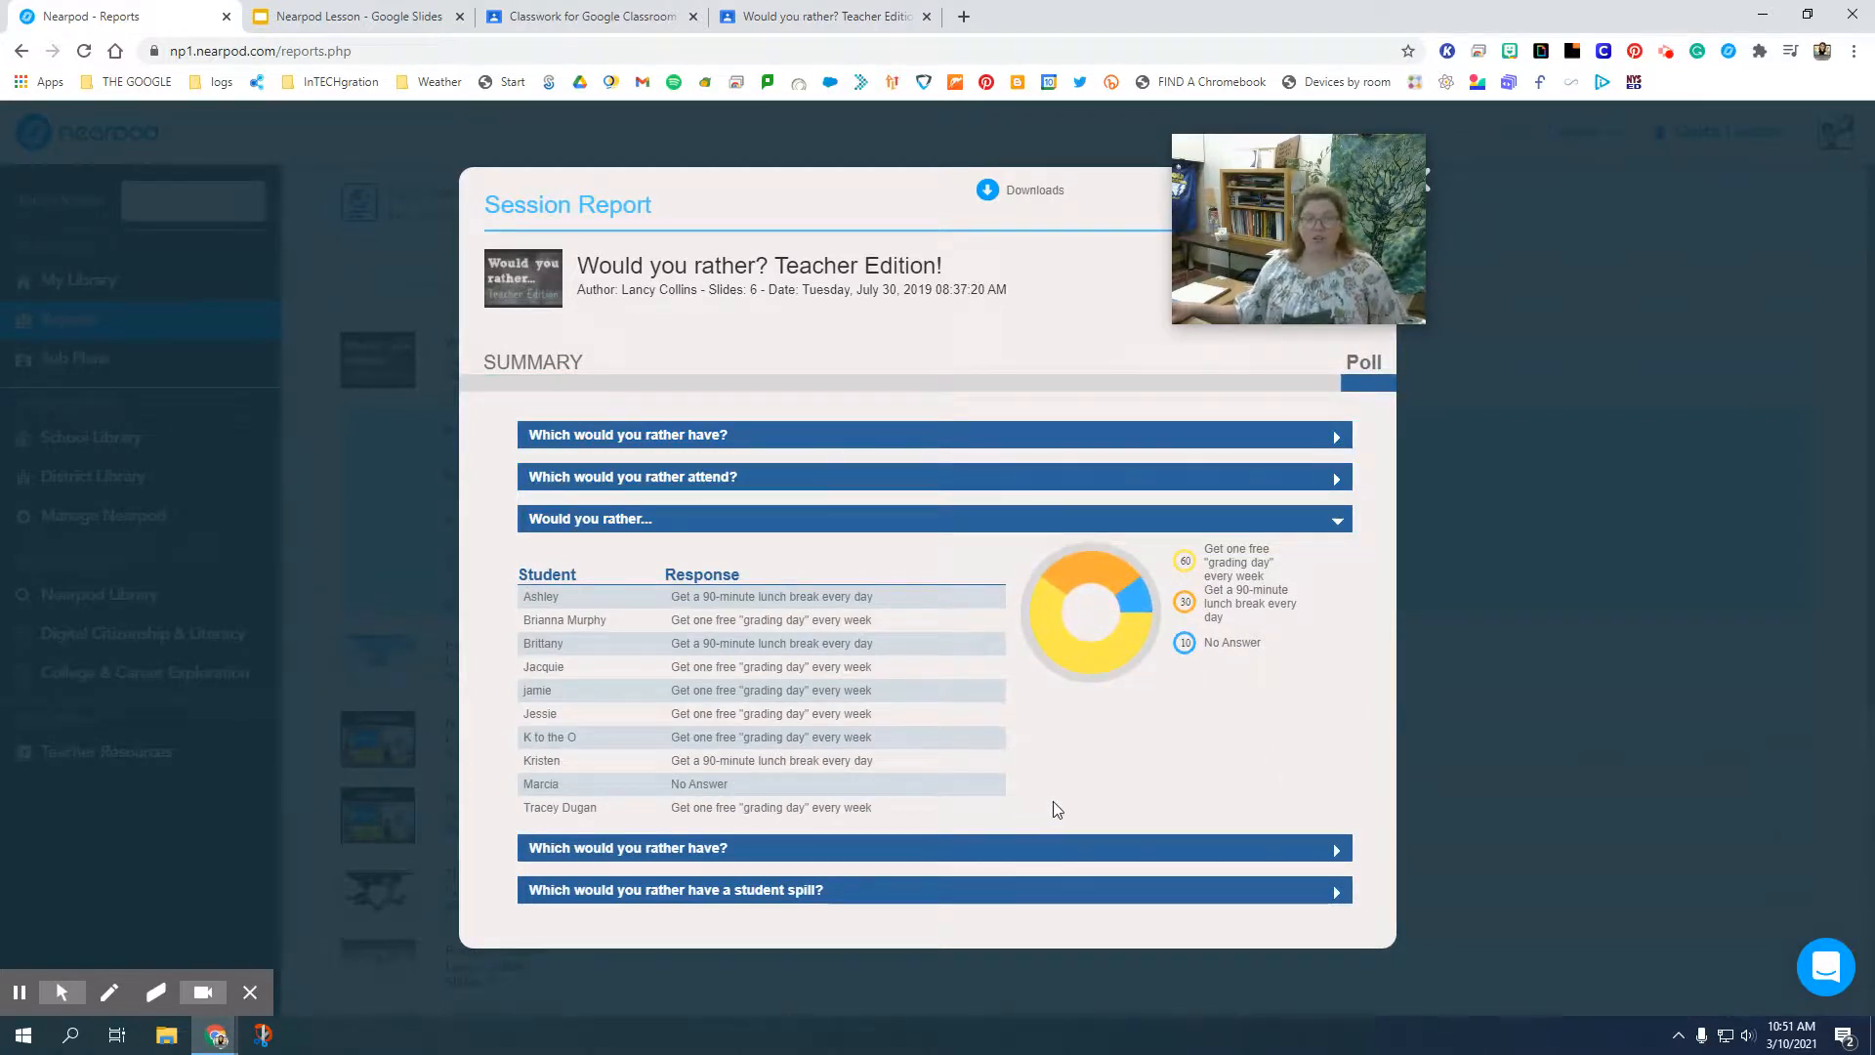
{"action": "left_click", "coordinate": [1192, 523]}
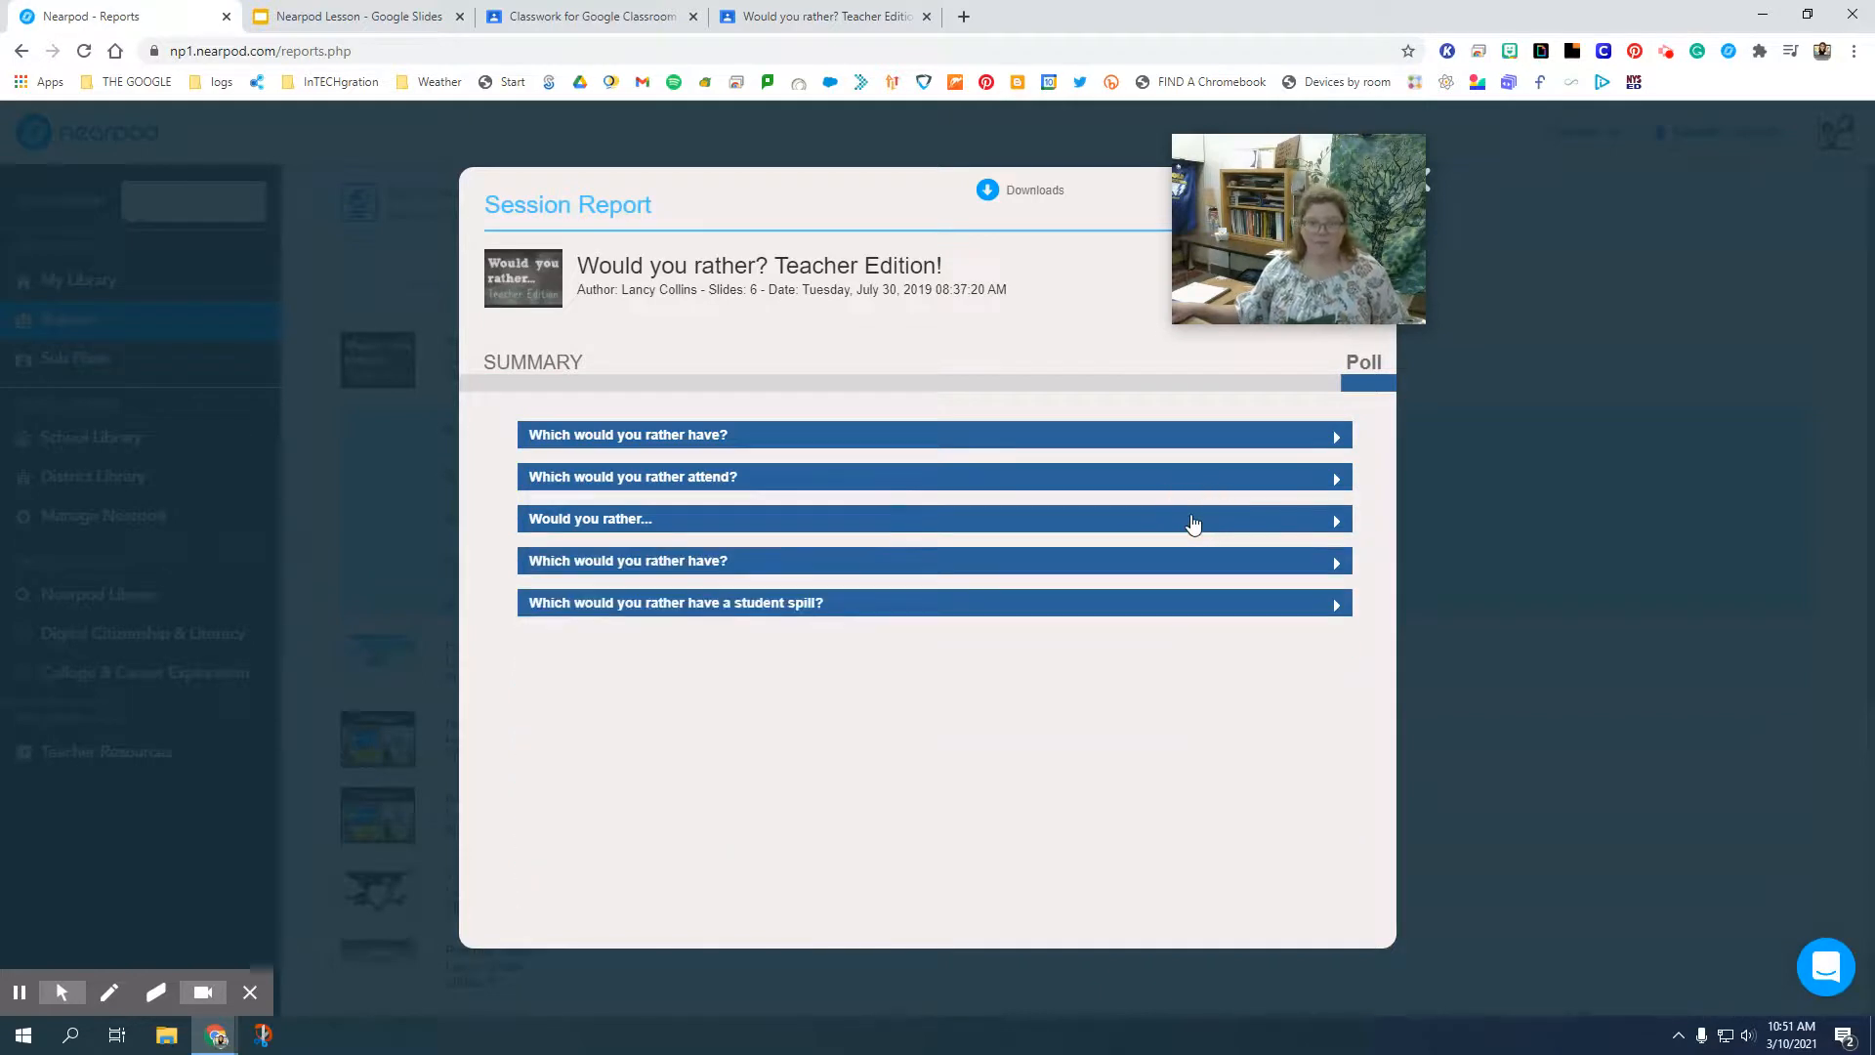
{"action": "left_click", "coordinate": [829, 488]}
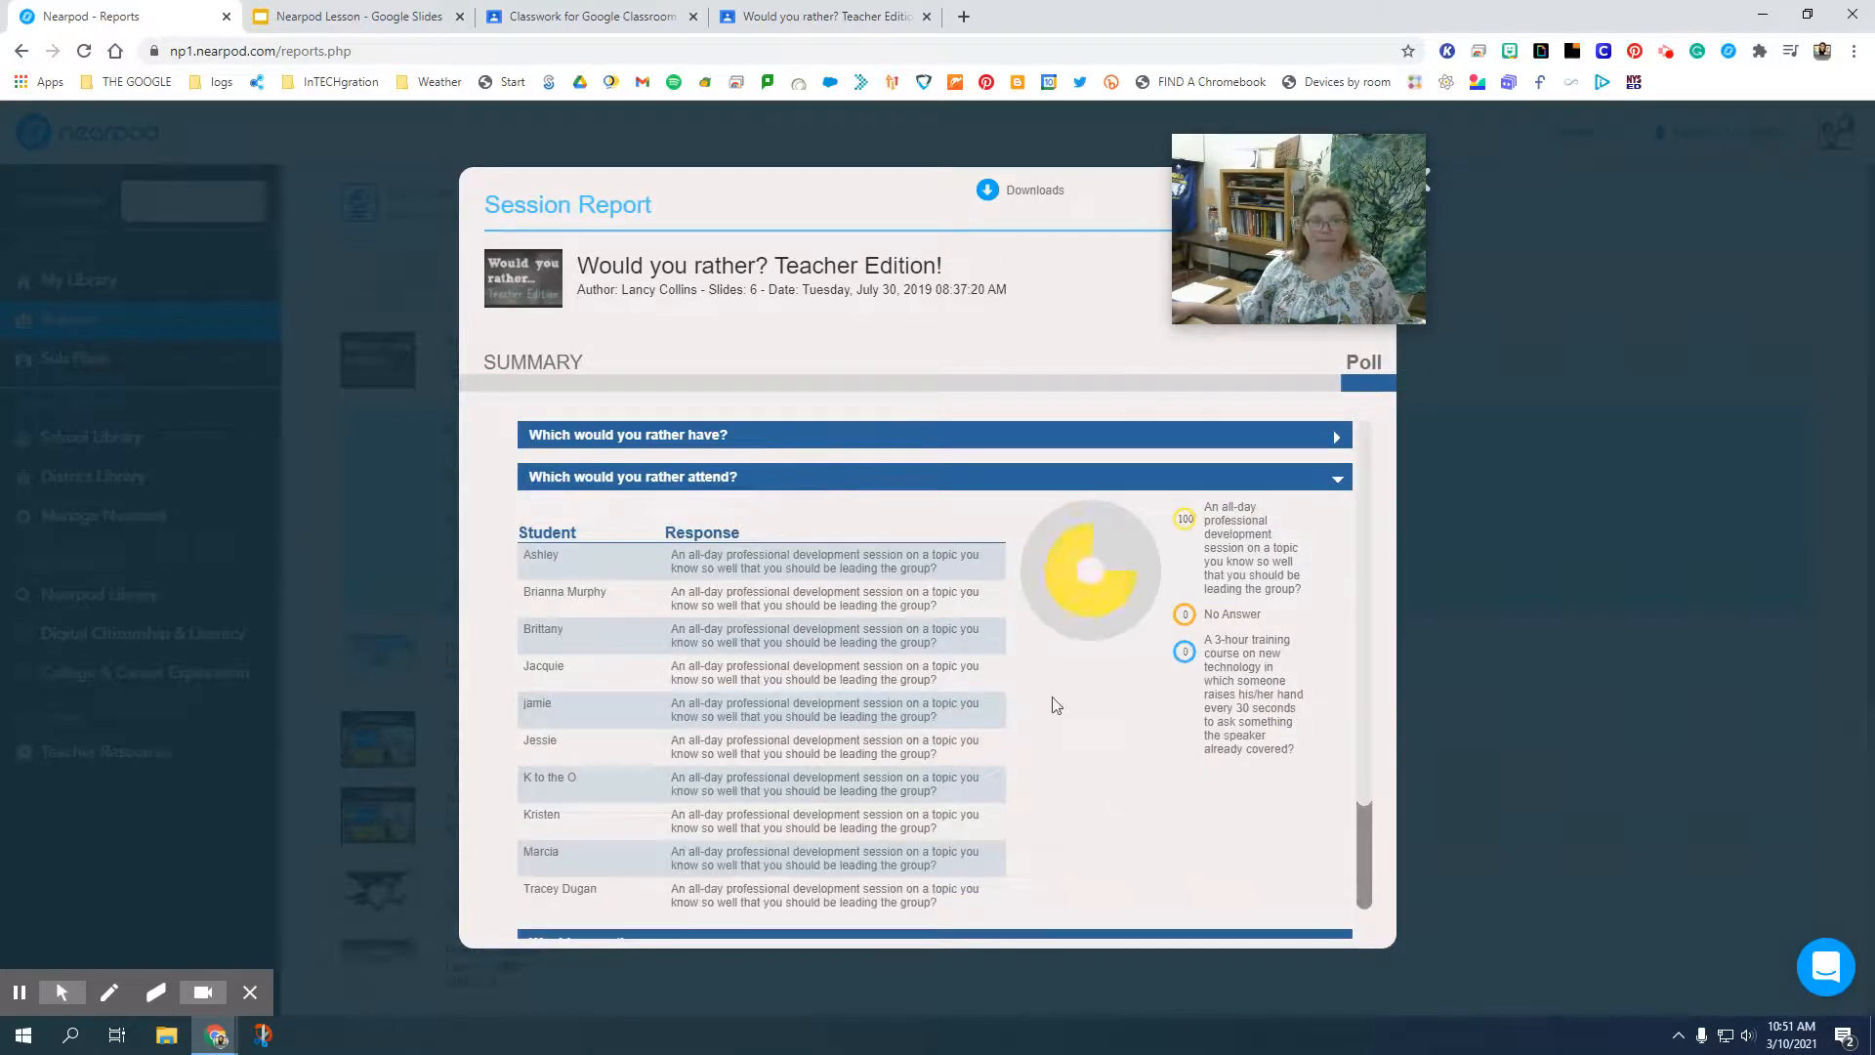
{"action": "scroll", "coordinate": [1084, 835], "scroll_direction": "down", "scroll_amount": 1}
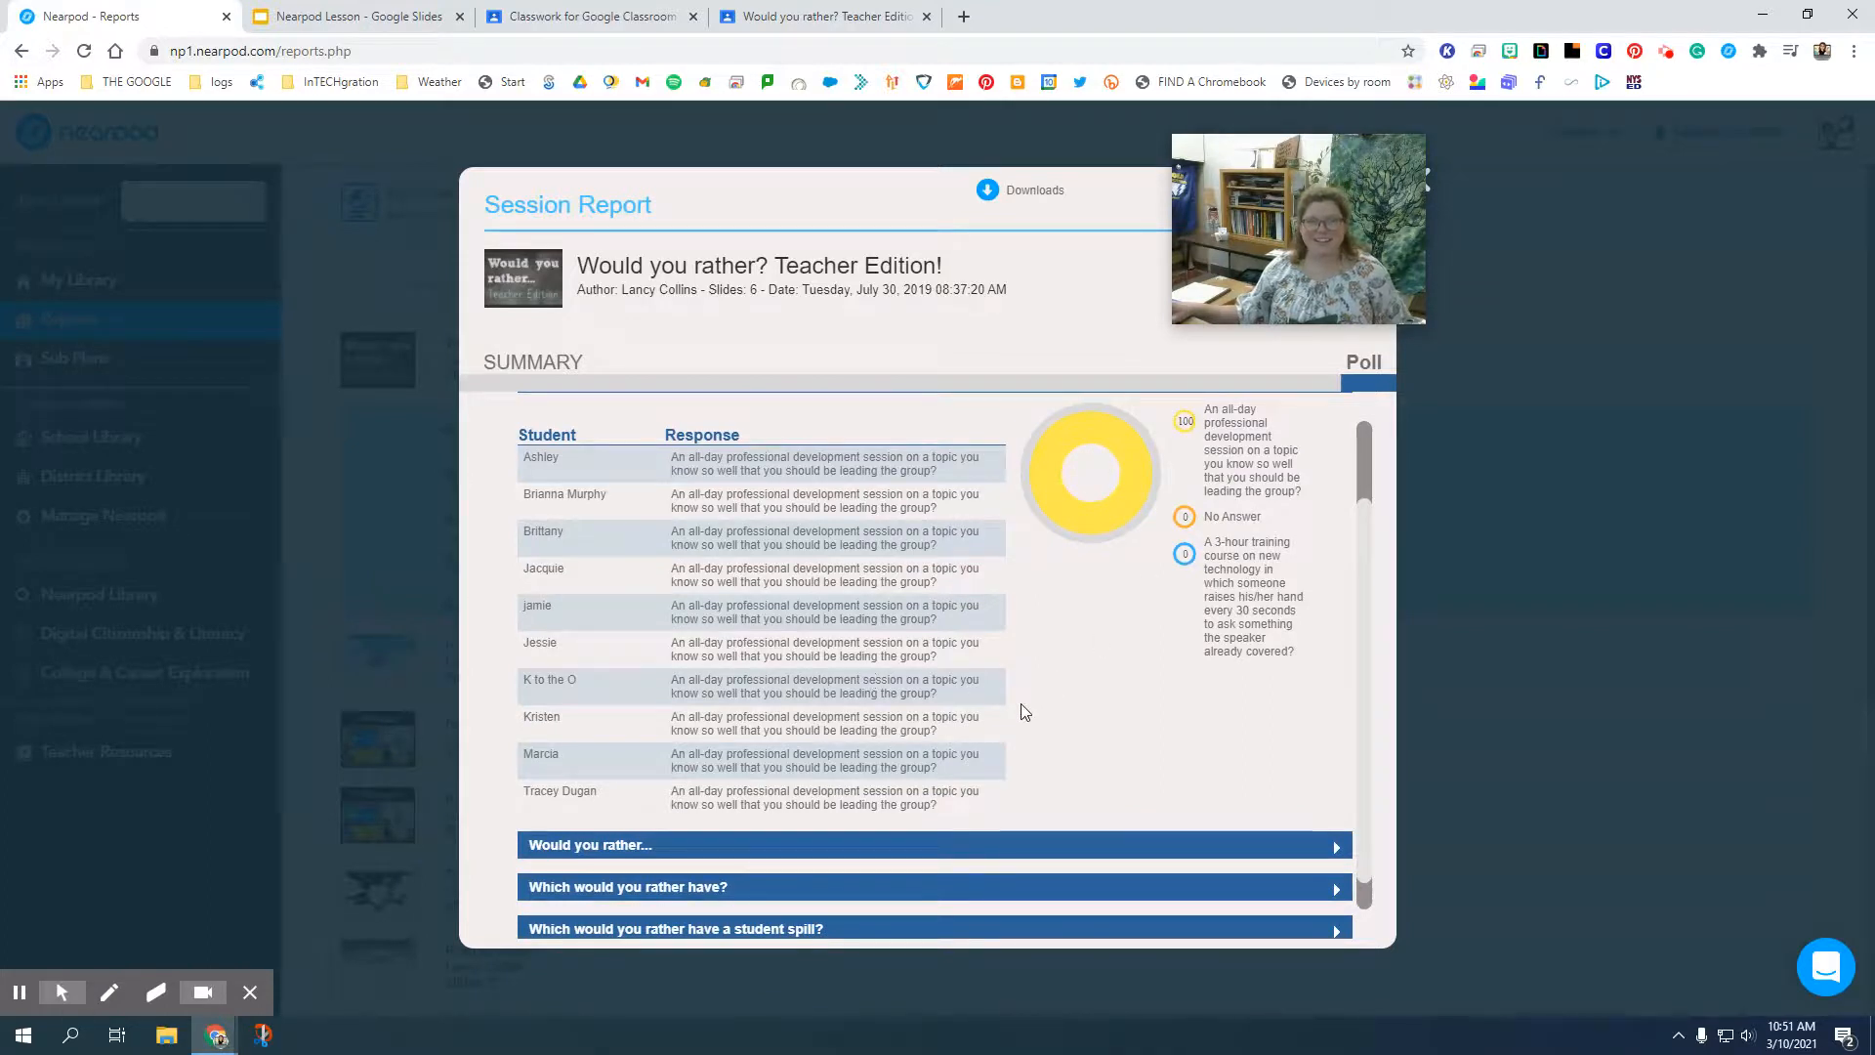
Examine the responses to the second "Which would you rather have?" poll, and collapse all expanded questions.
{"action": "left_click", "coordinate": [984, 898]}
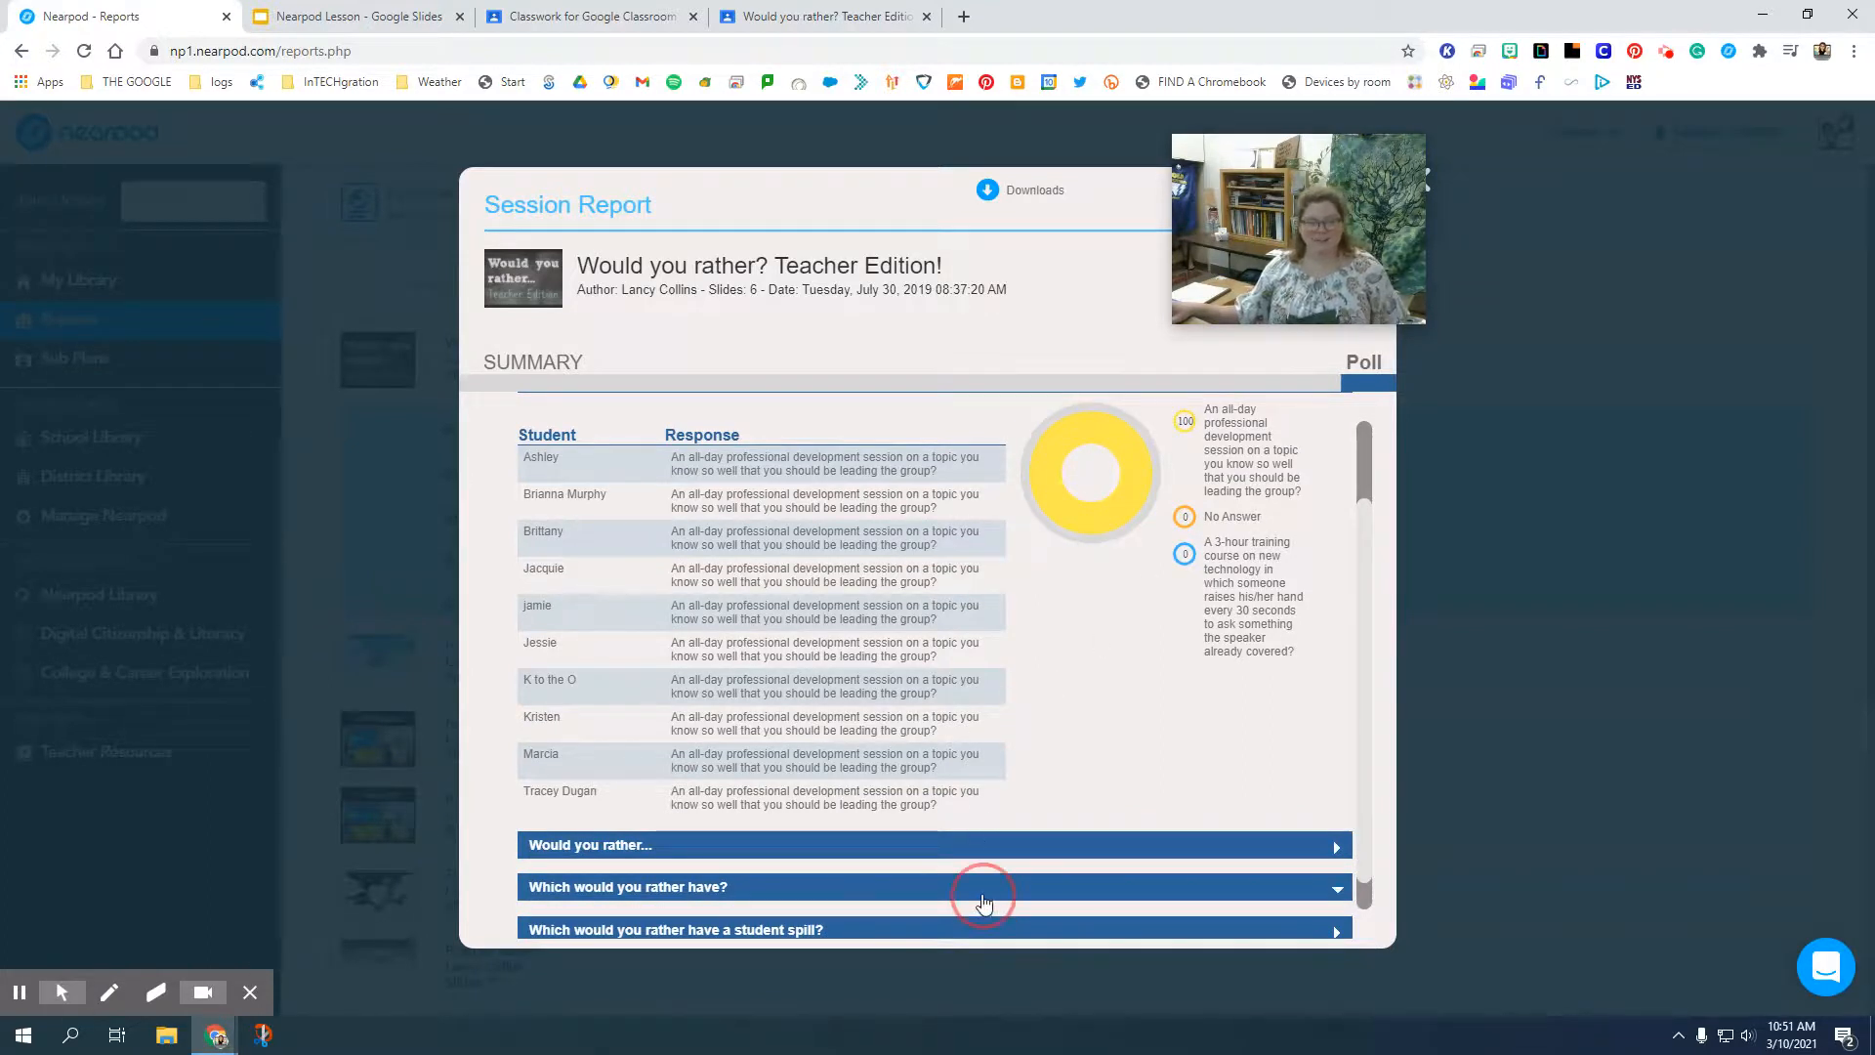
{"action": "scroll", "coordinate": [994, 786], "scroll_direction": "down", "scroll_amount": 3}
{"action": "scroll", "coordinate": [995, 782], "scroll_direction": "down", "scroll_amount": 1}
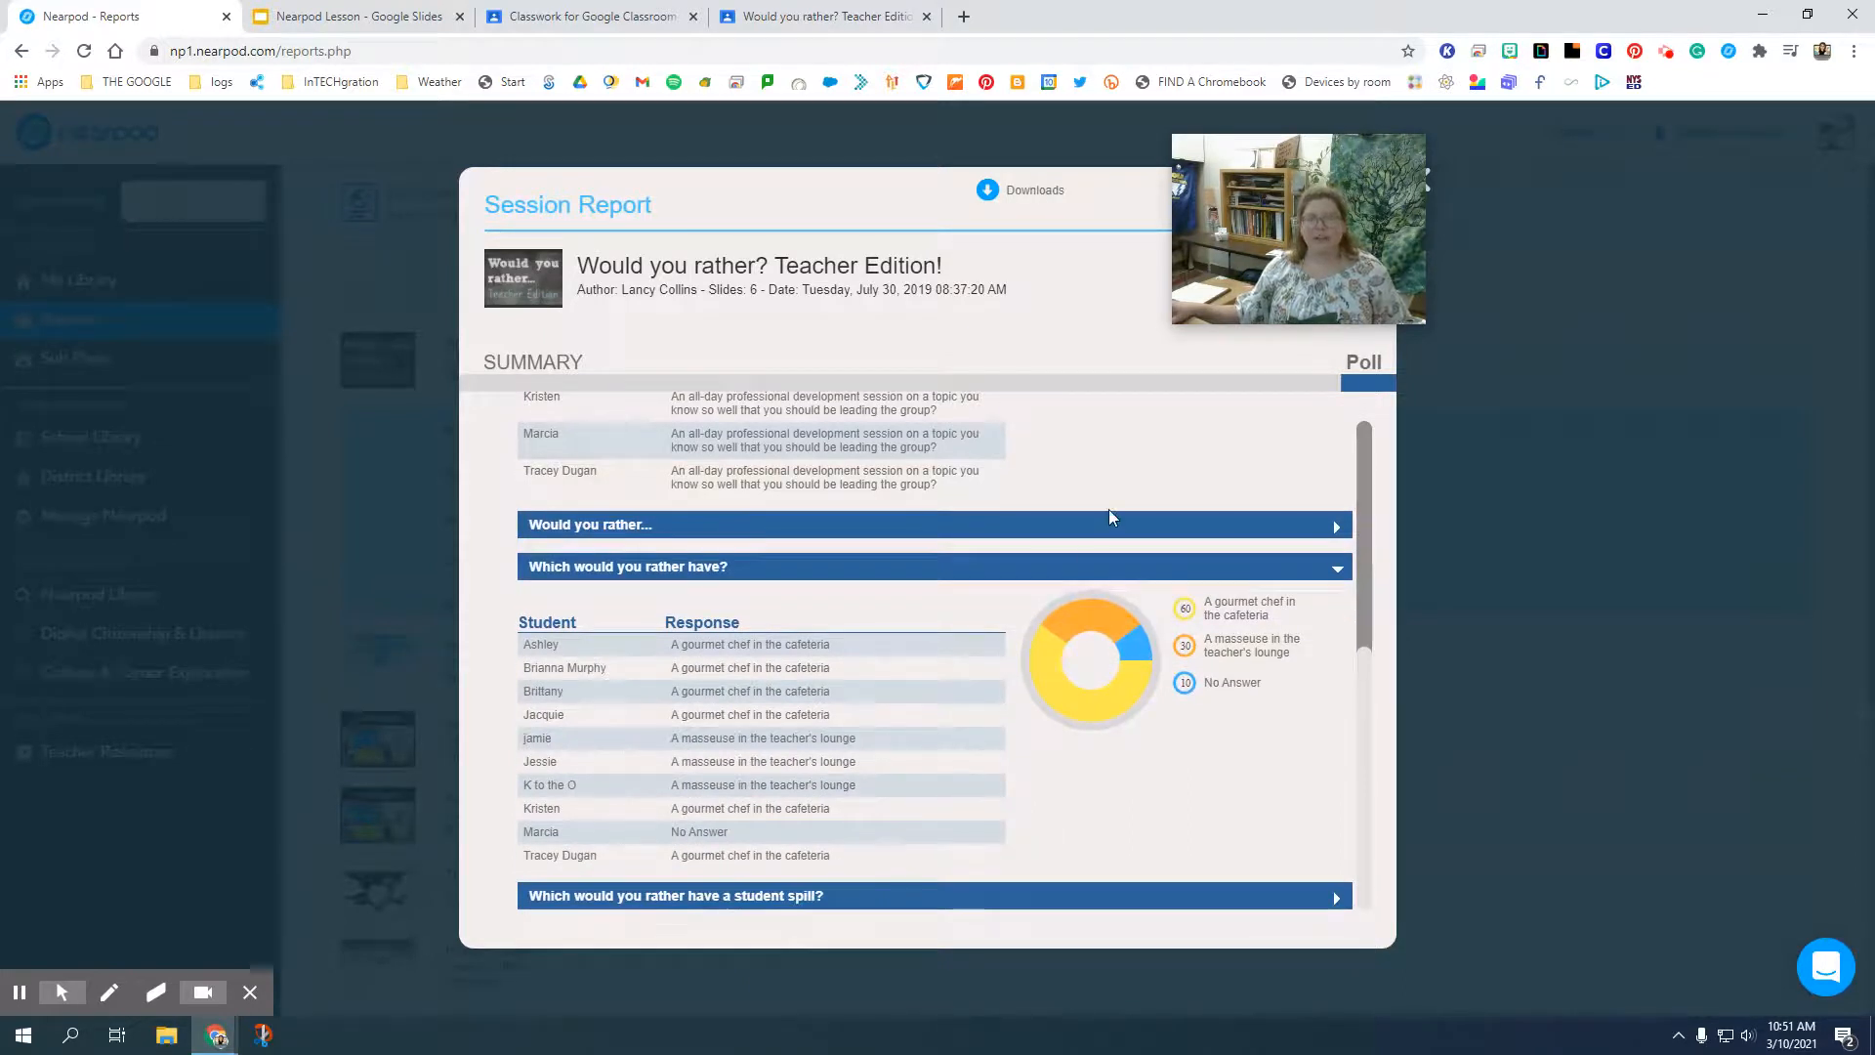
{"action": "left_click", "coordinate": [1173, 576]}
{"action": "scroll", "coordinate": [1122, 684], "scroll_direction": "up", "scroll_amount": 3}
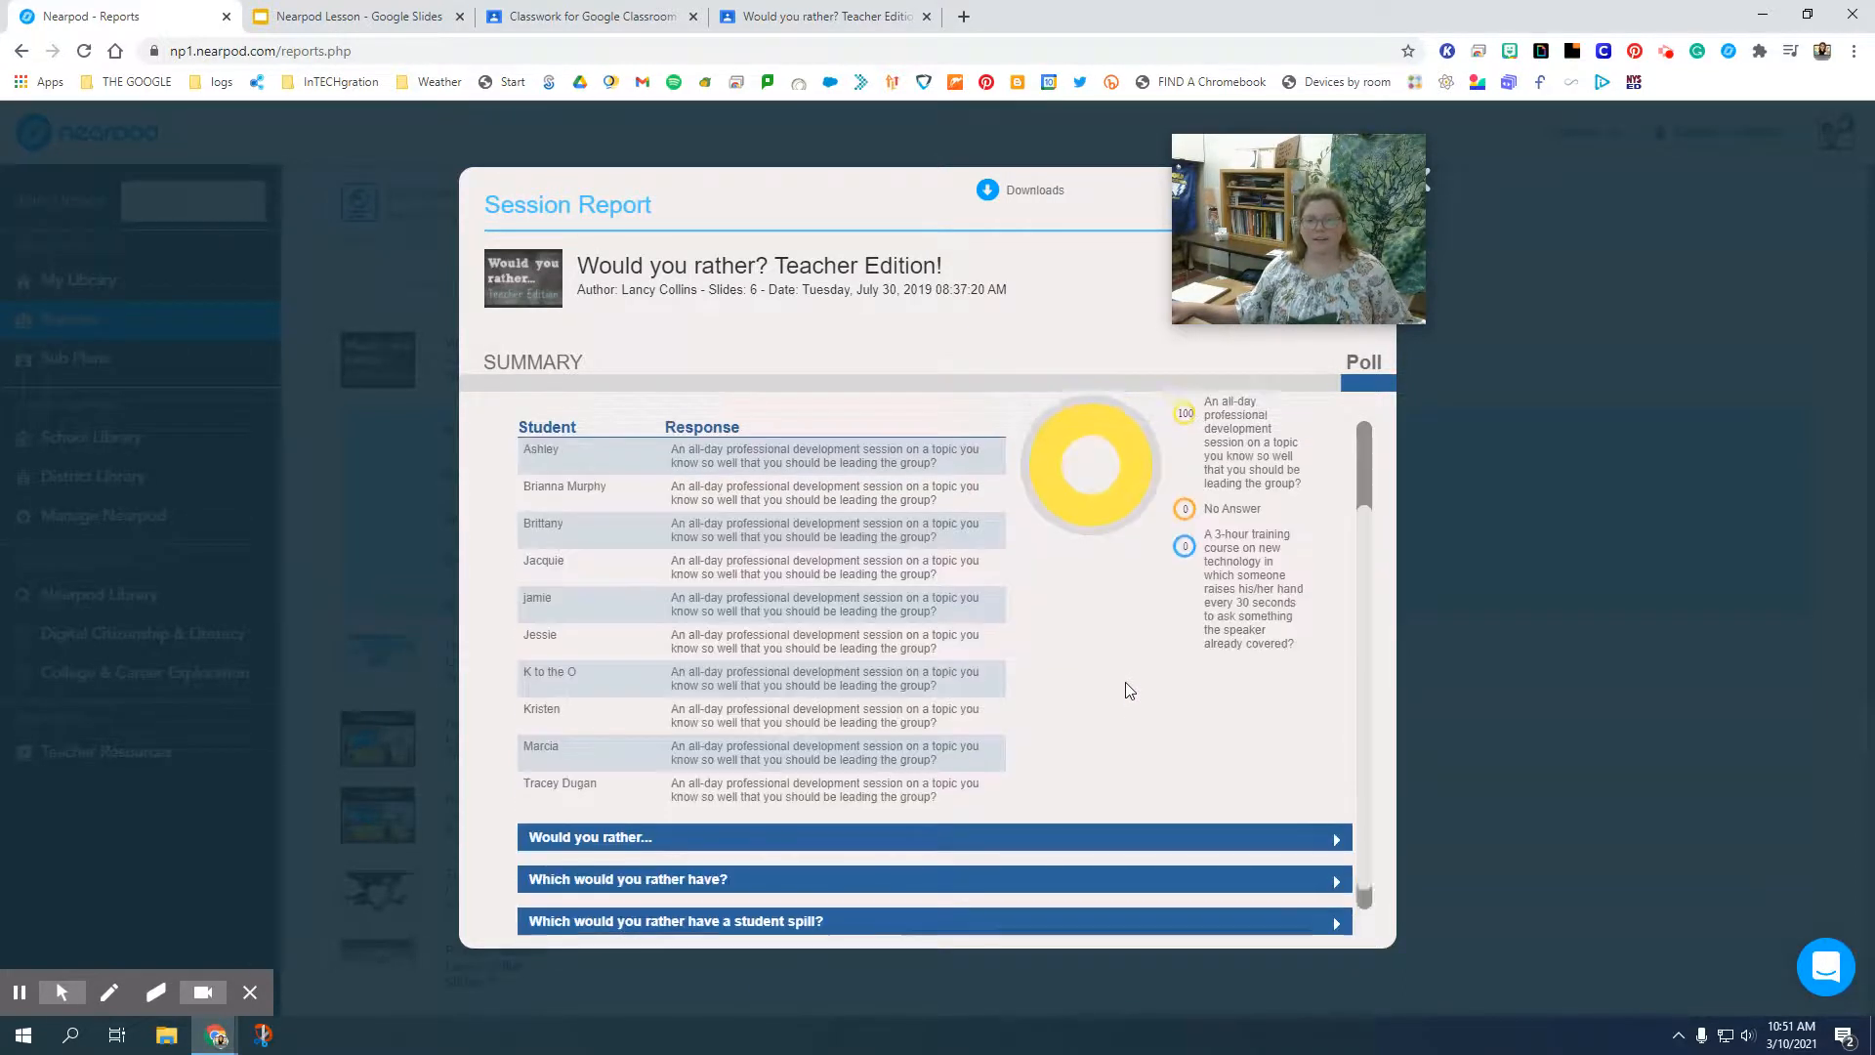
{"action": "left_click", "coordinate": [955, 478]}
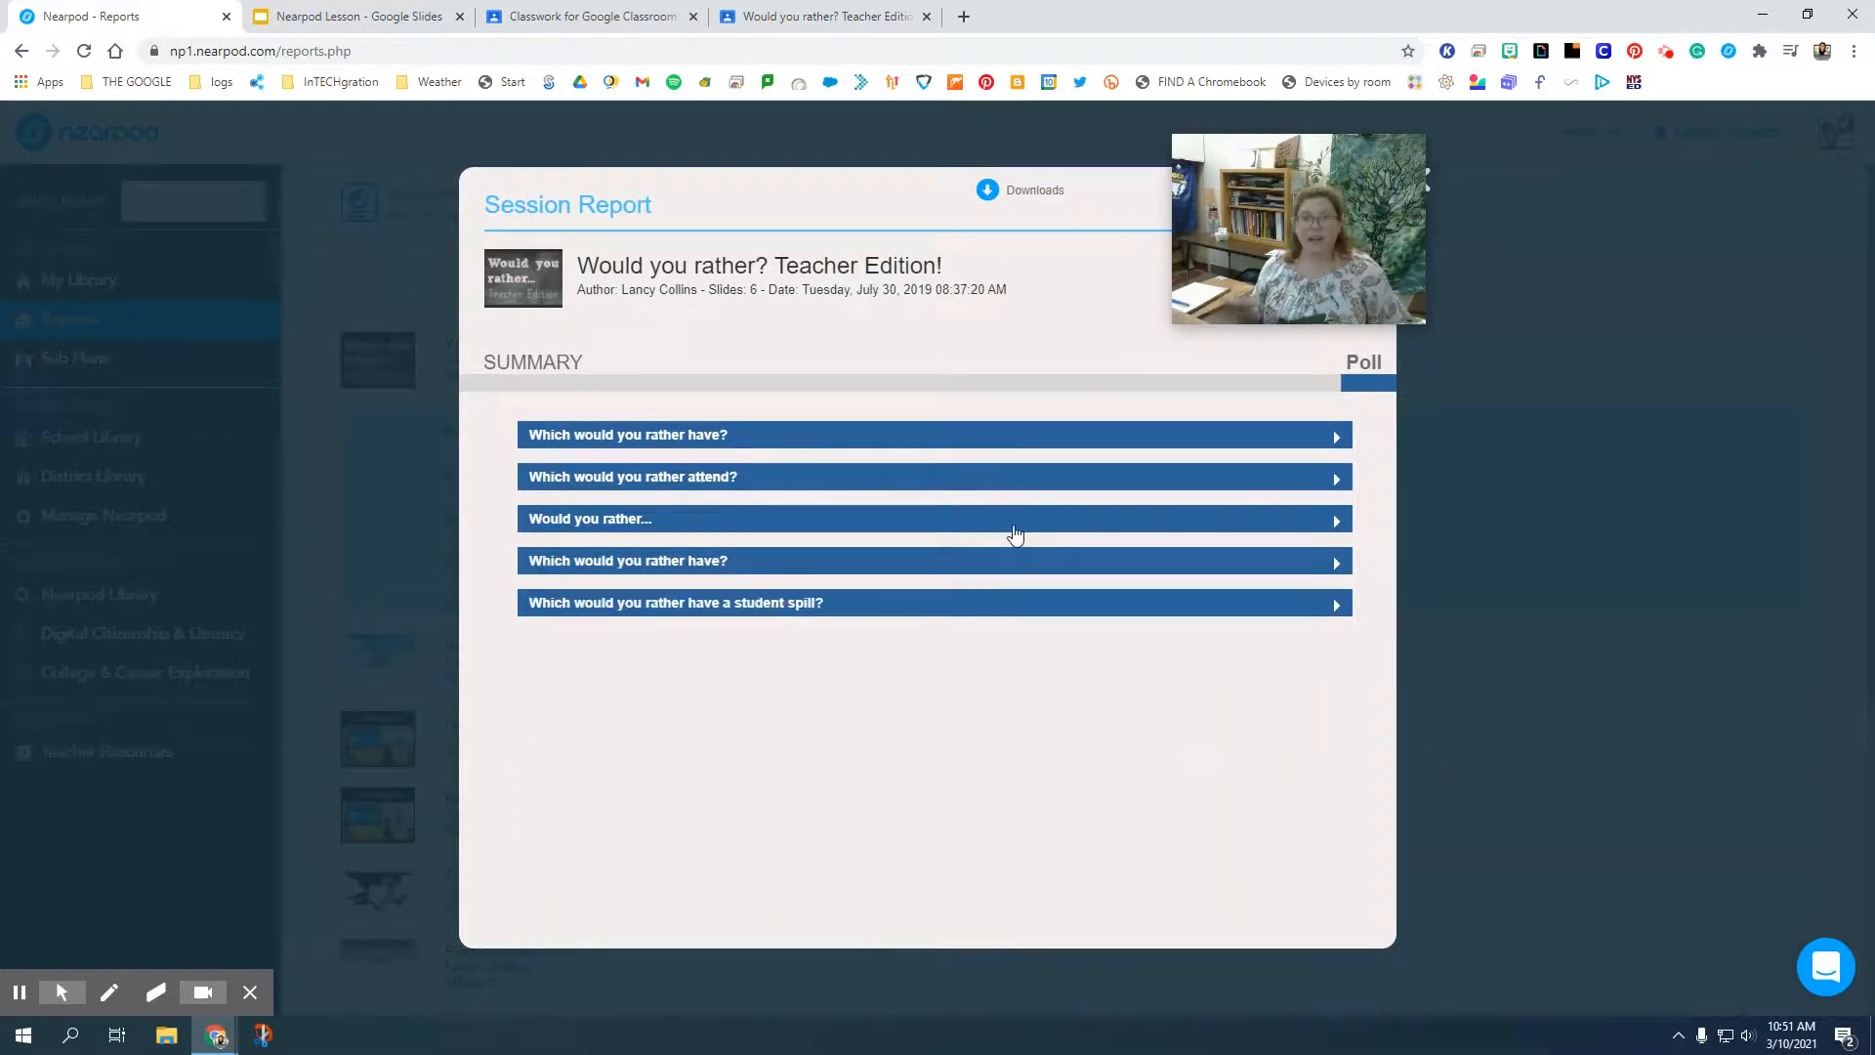
Export the session report as PDF [Session view], choosing Google Drive as the save destination.
{"action": "left_click", "coordinate": [1037, 195]}
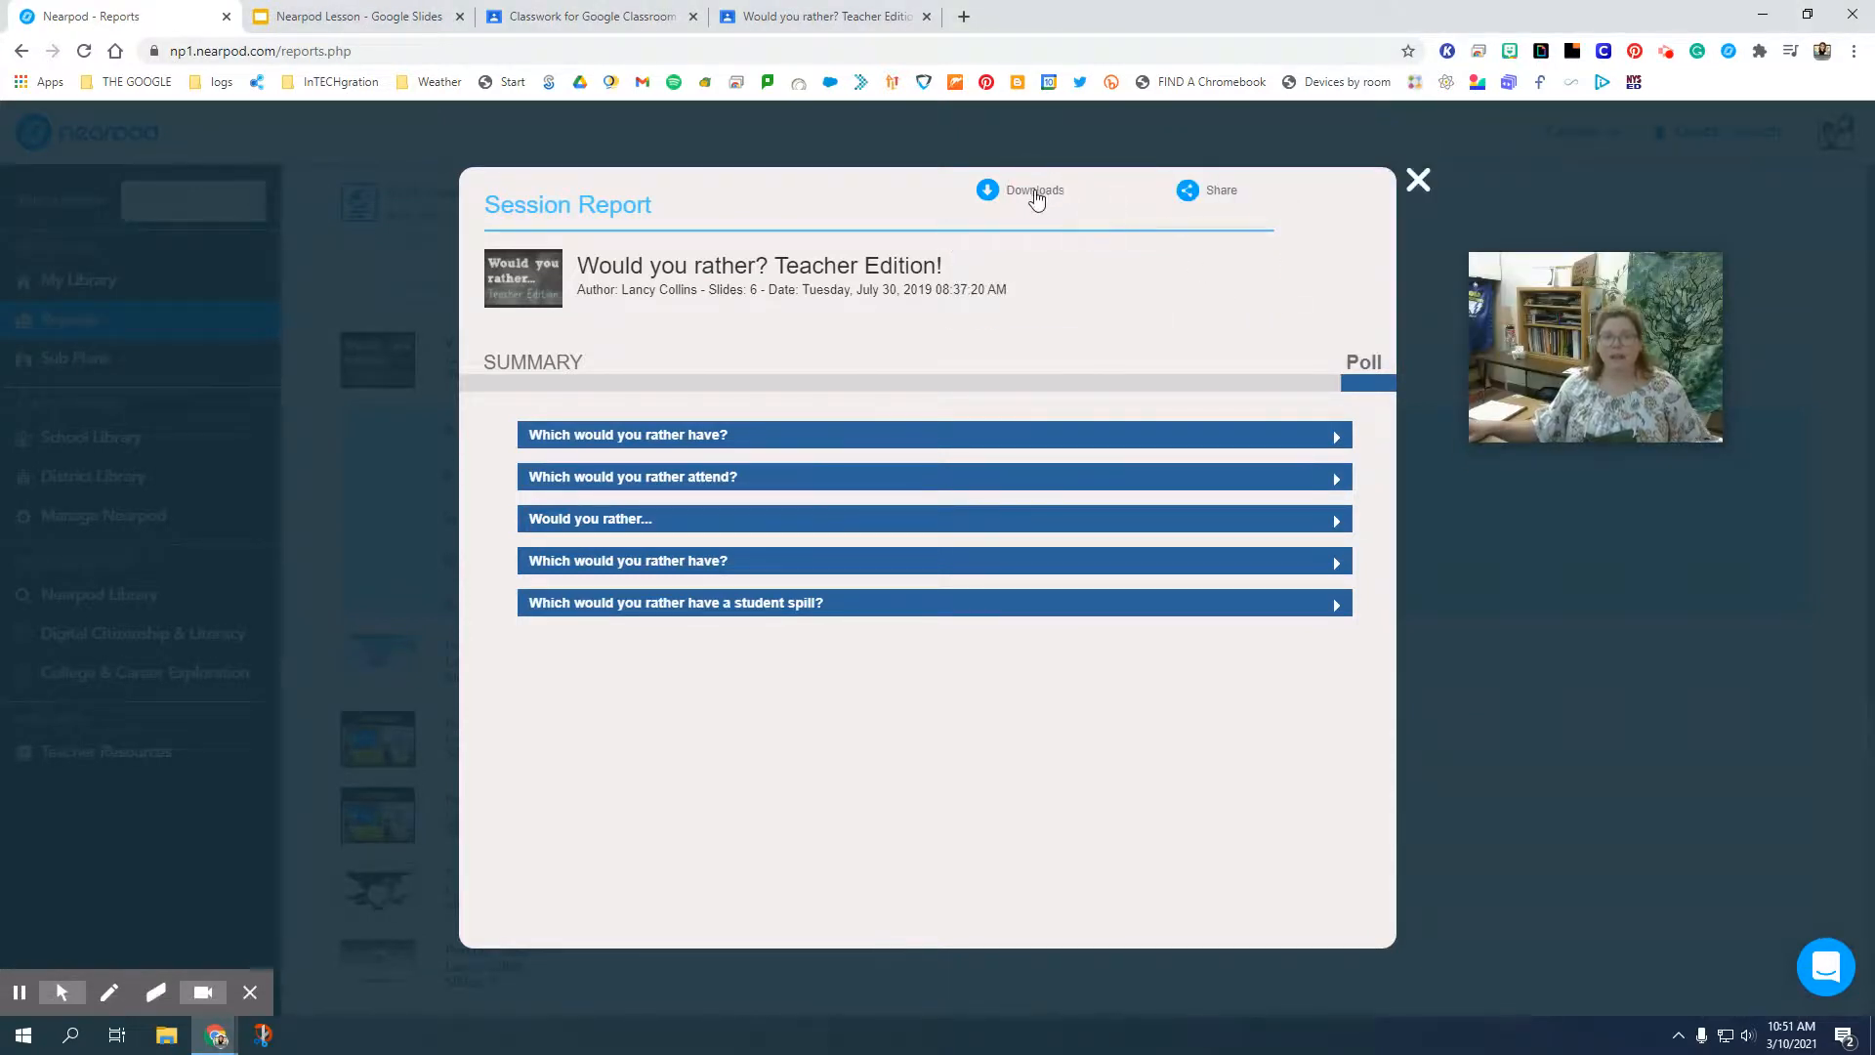
{"action": "left_click", "coordinate": [1036, 192]}
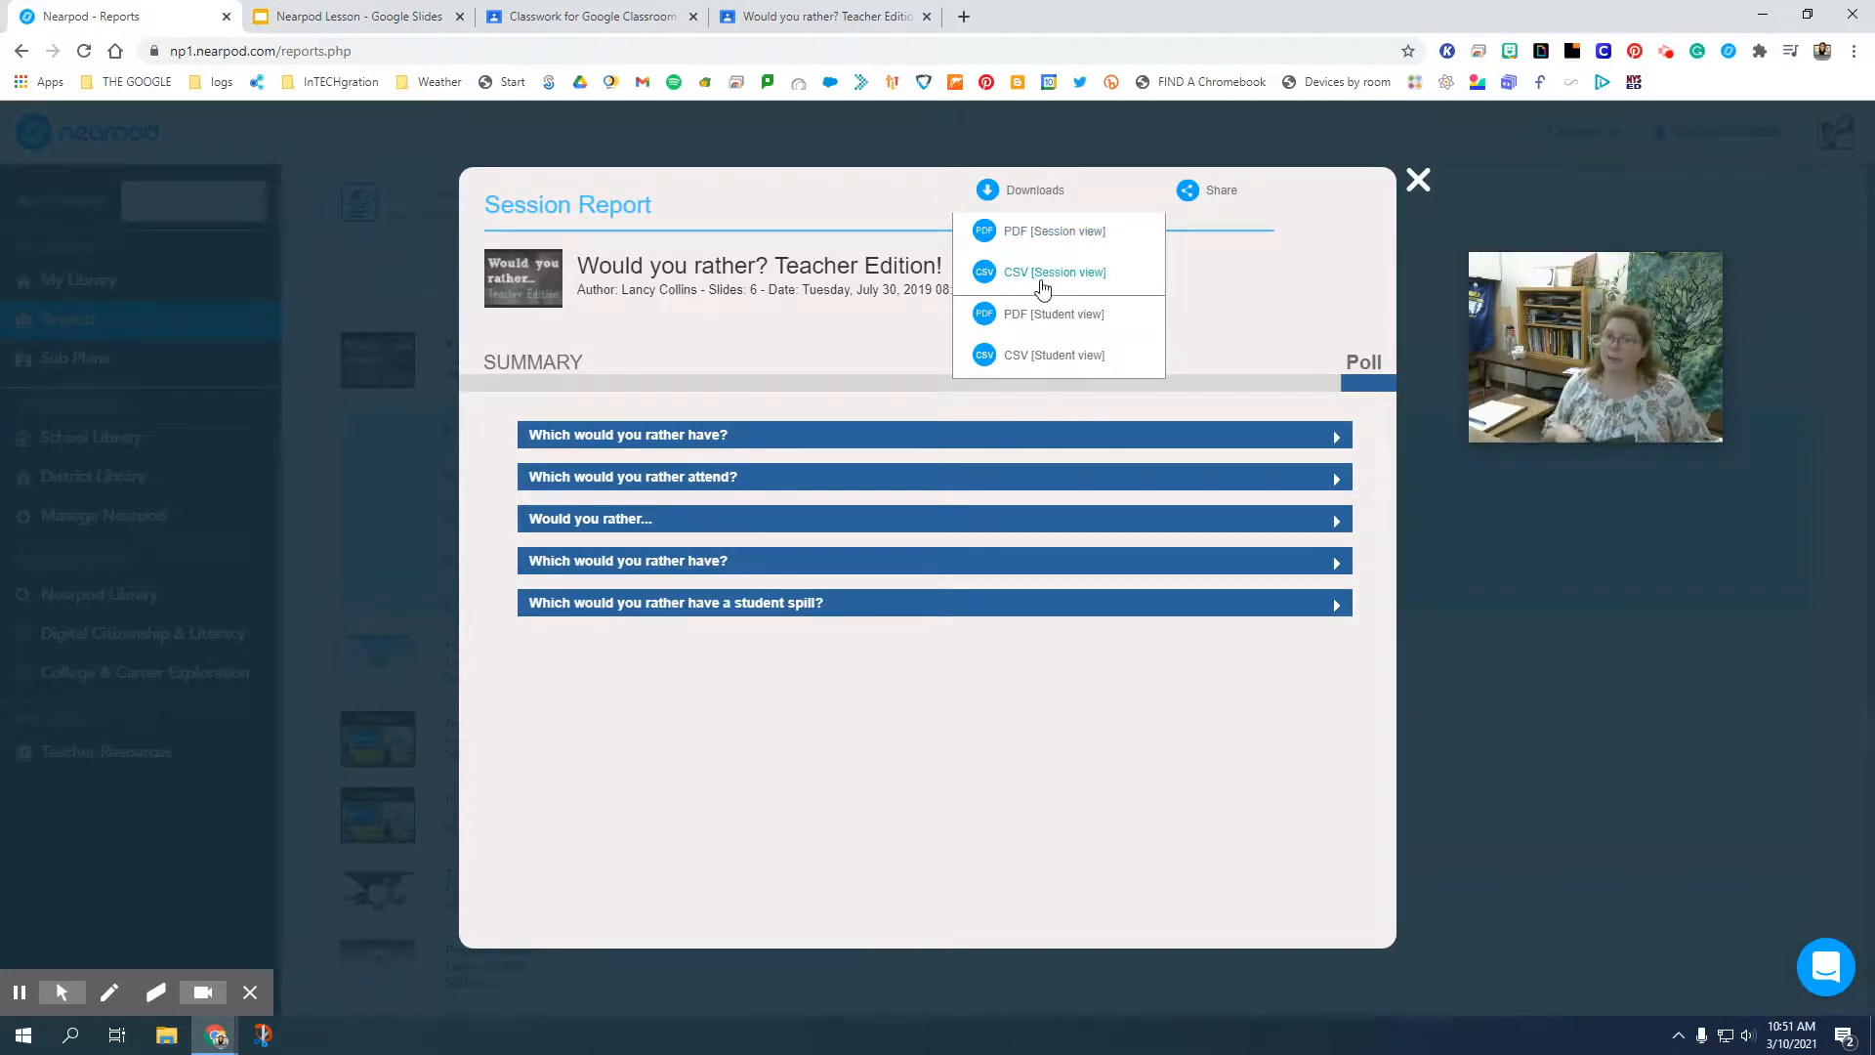
{"action": "left_click", "coordinate": [1029, 237]}
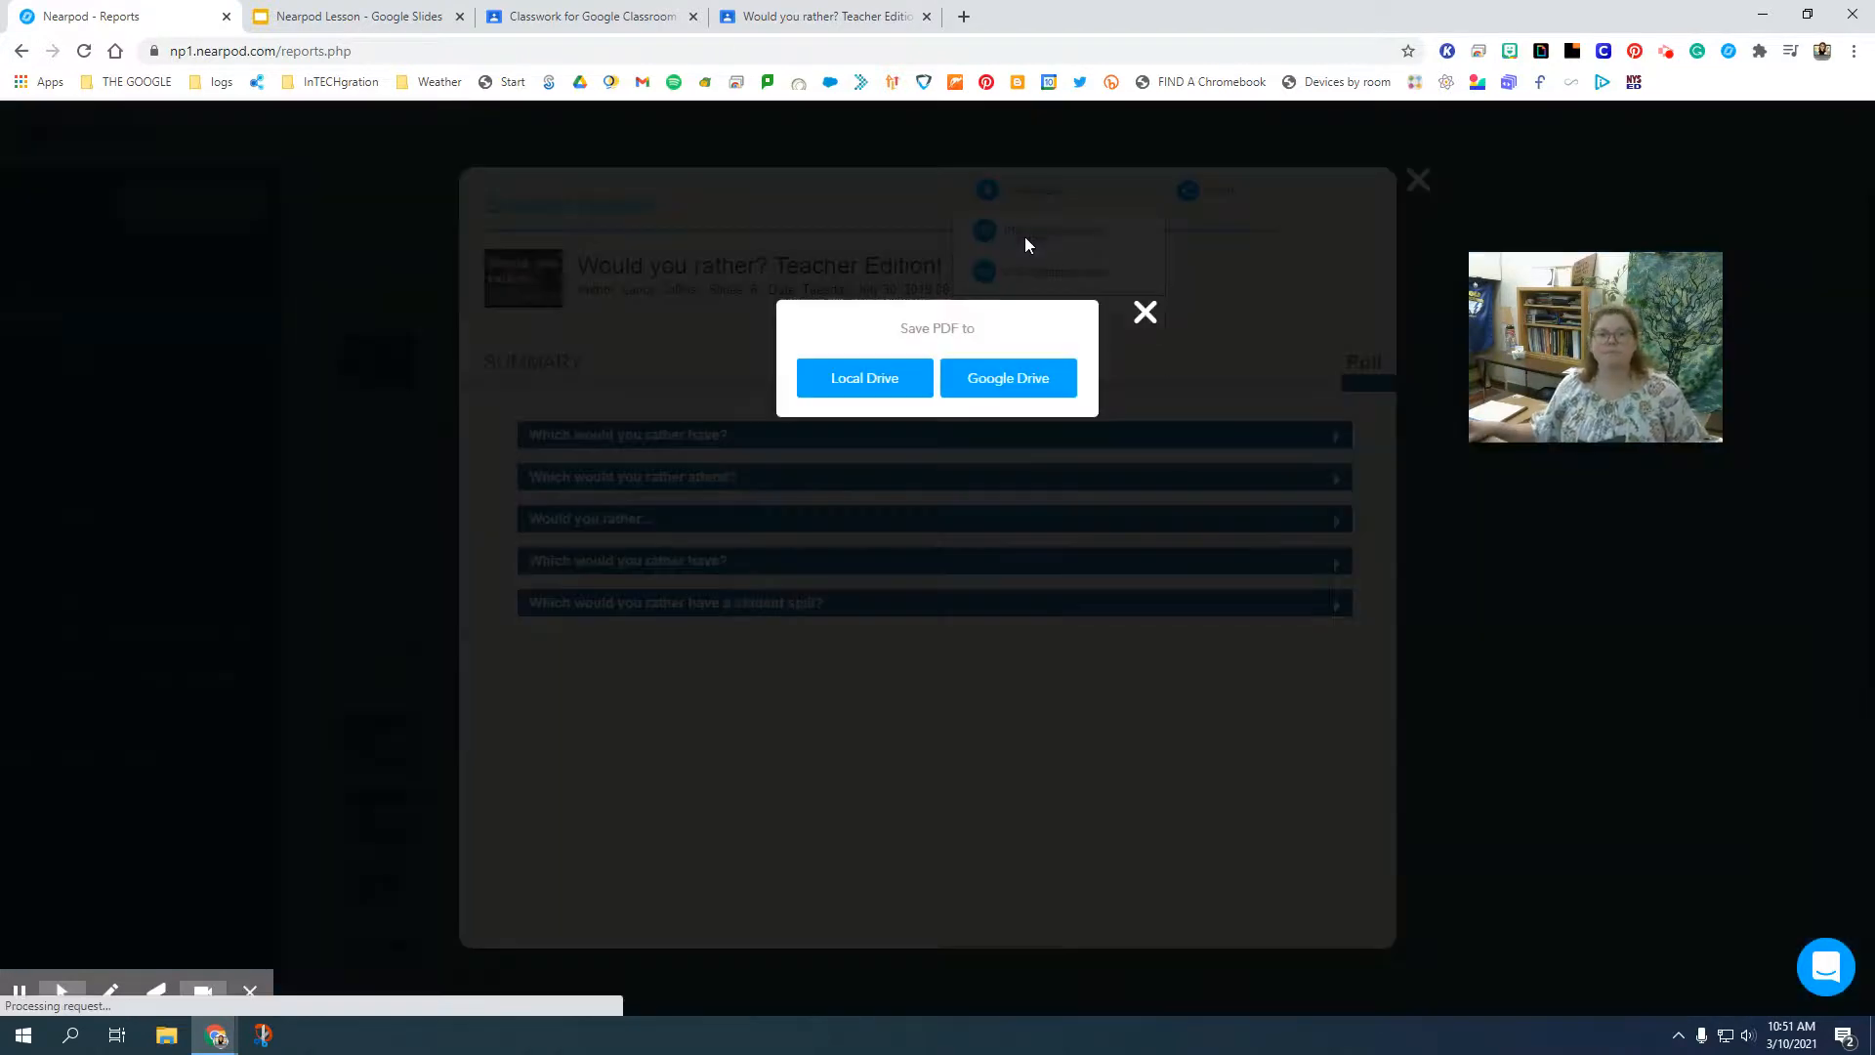
{"action": "left_click", "coordinate": [985, 389]}
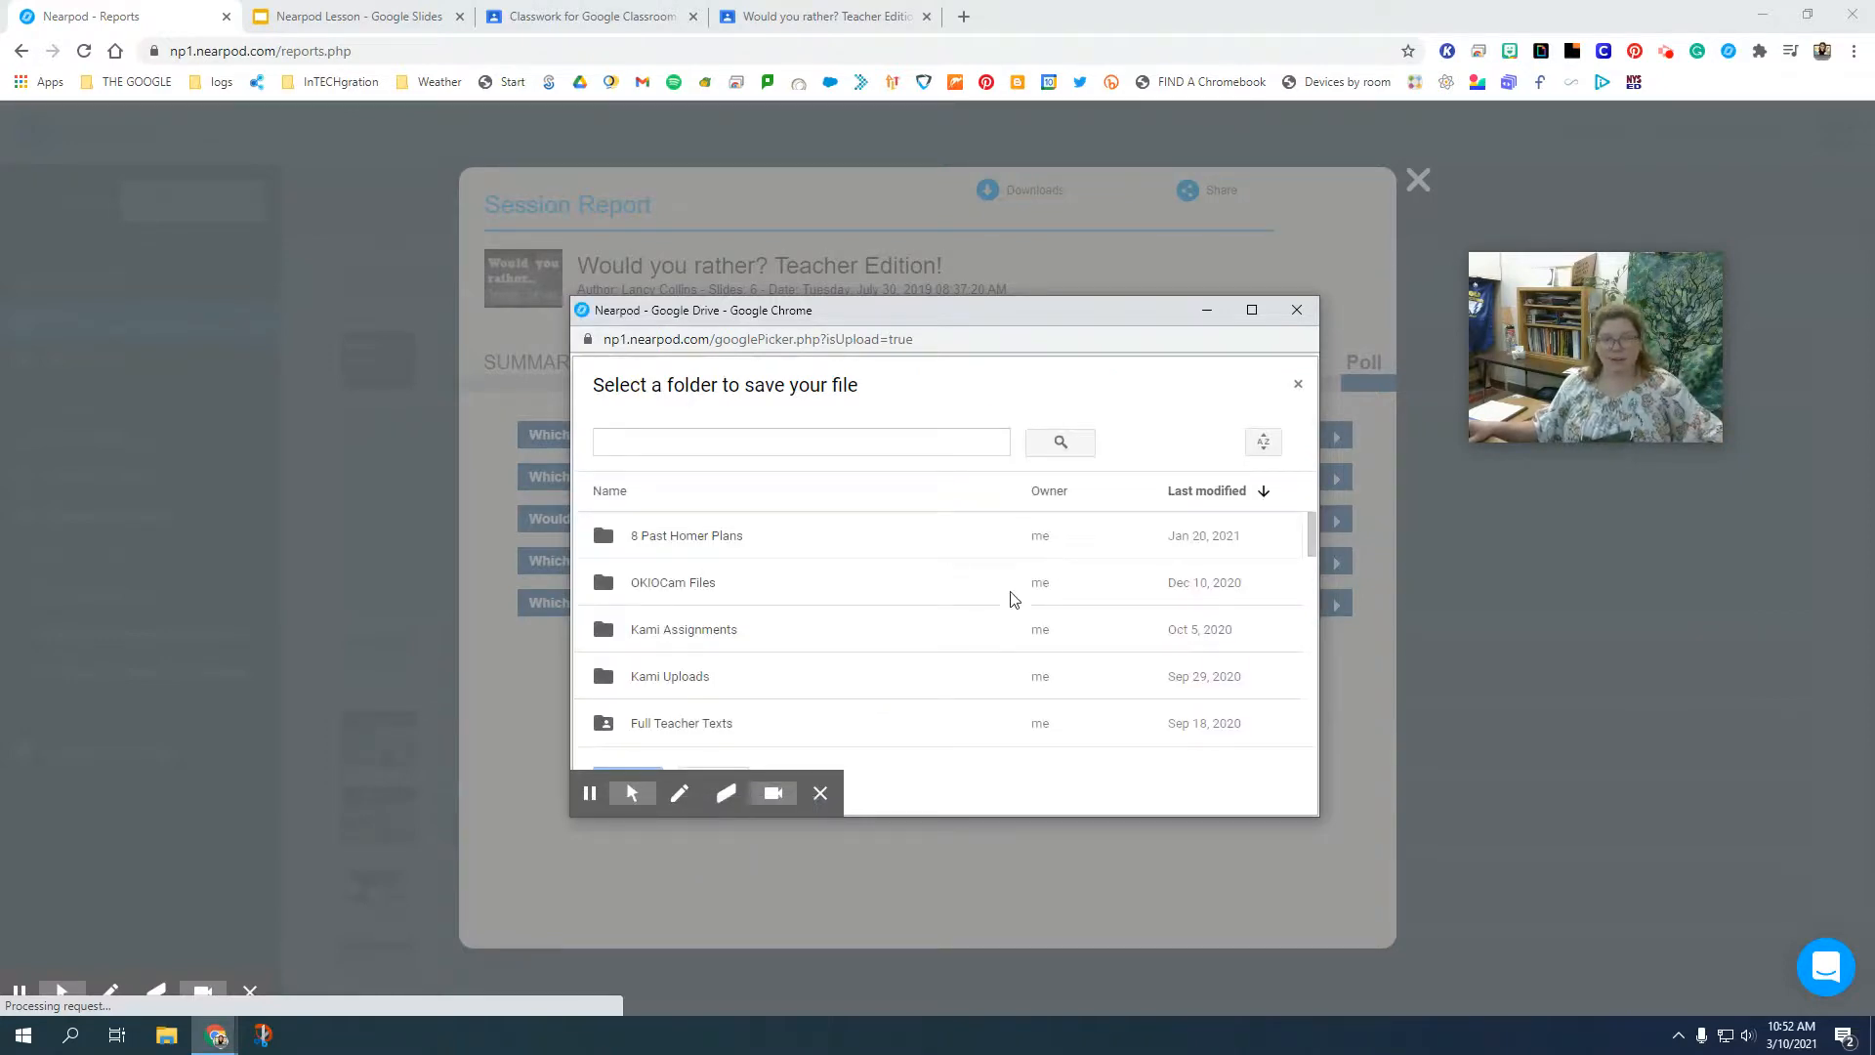
Save the PDF to the "nearpod presentation" folder inside 4 Professional Development, How To Cheat Sheets and Videos, 9 NearPod.
{"action": "scroll", "coordinate": [691, 697], "scroll_direction": "down", "scroll_amount": 5}
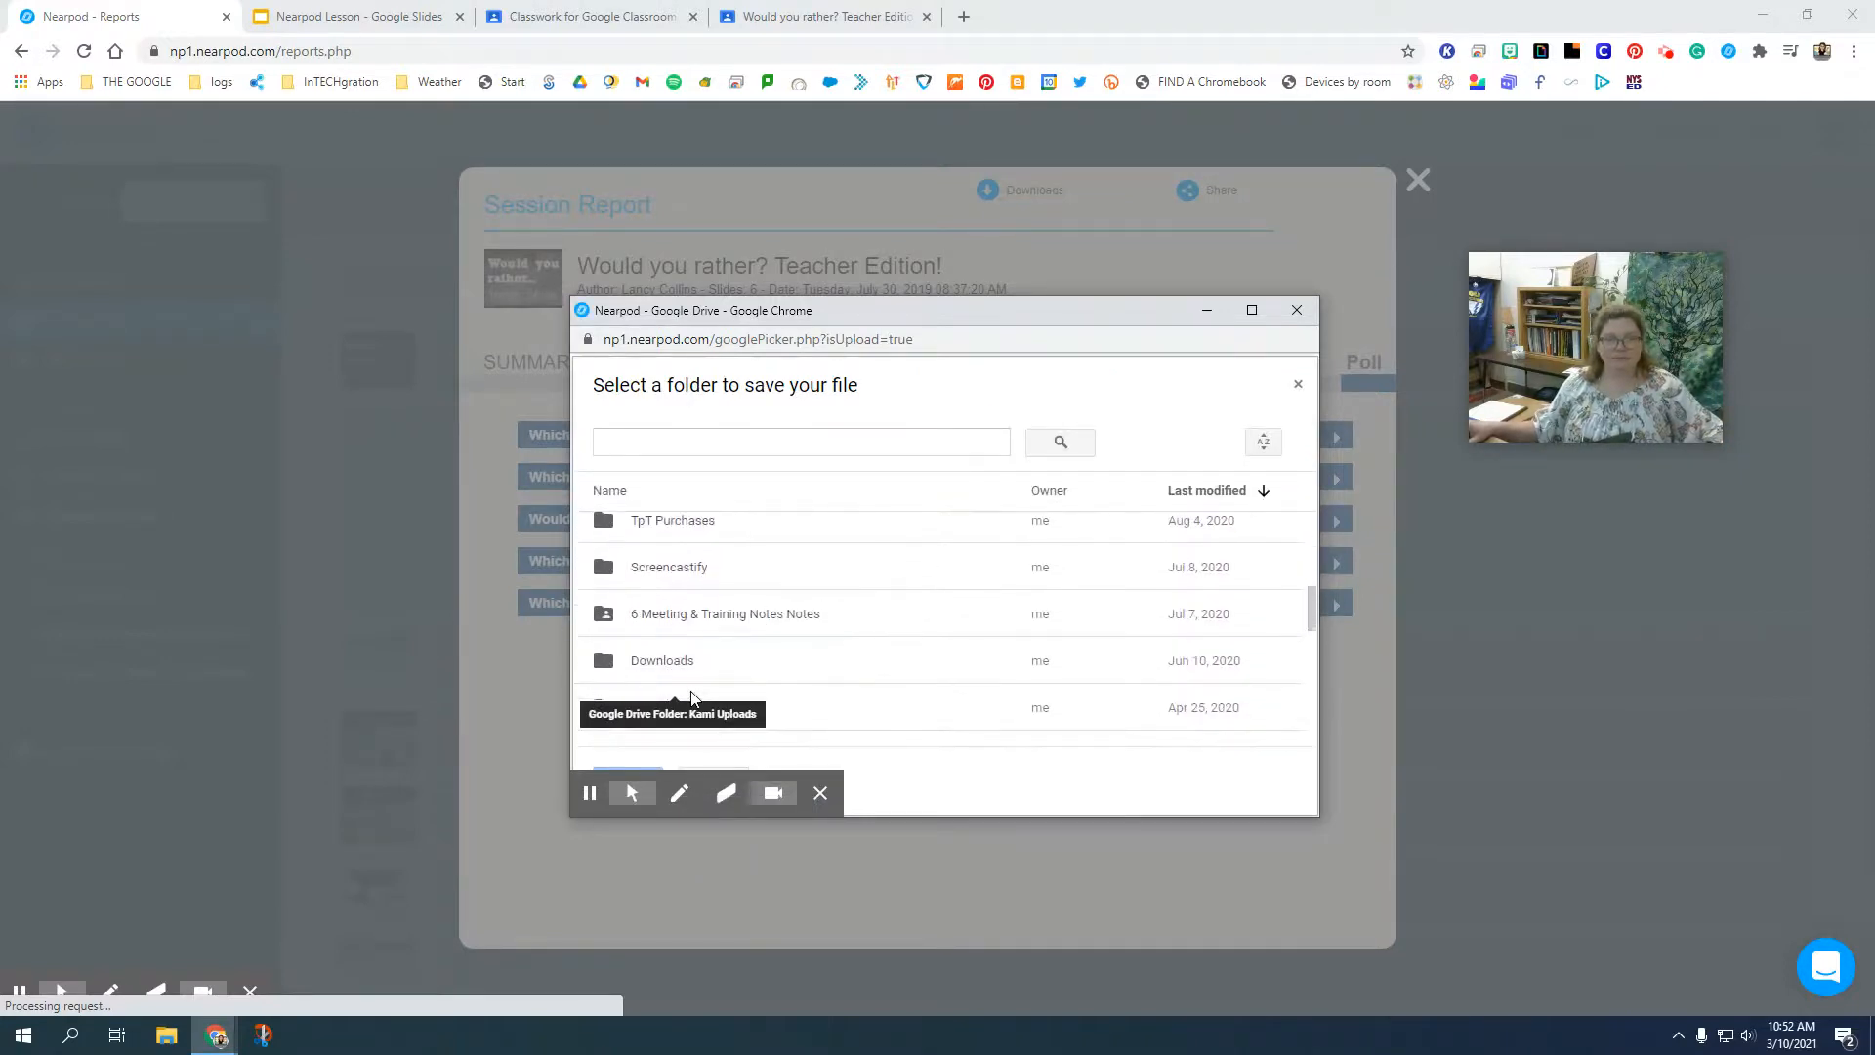
{"action": "scroll", "coordinate": [696, 692], "scroll_direction": "down", "scroll_amount": 6}
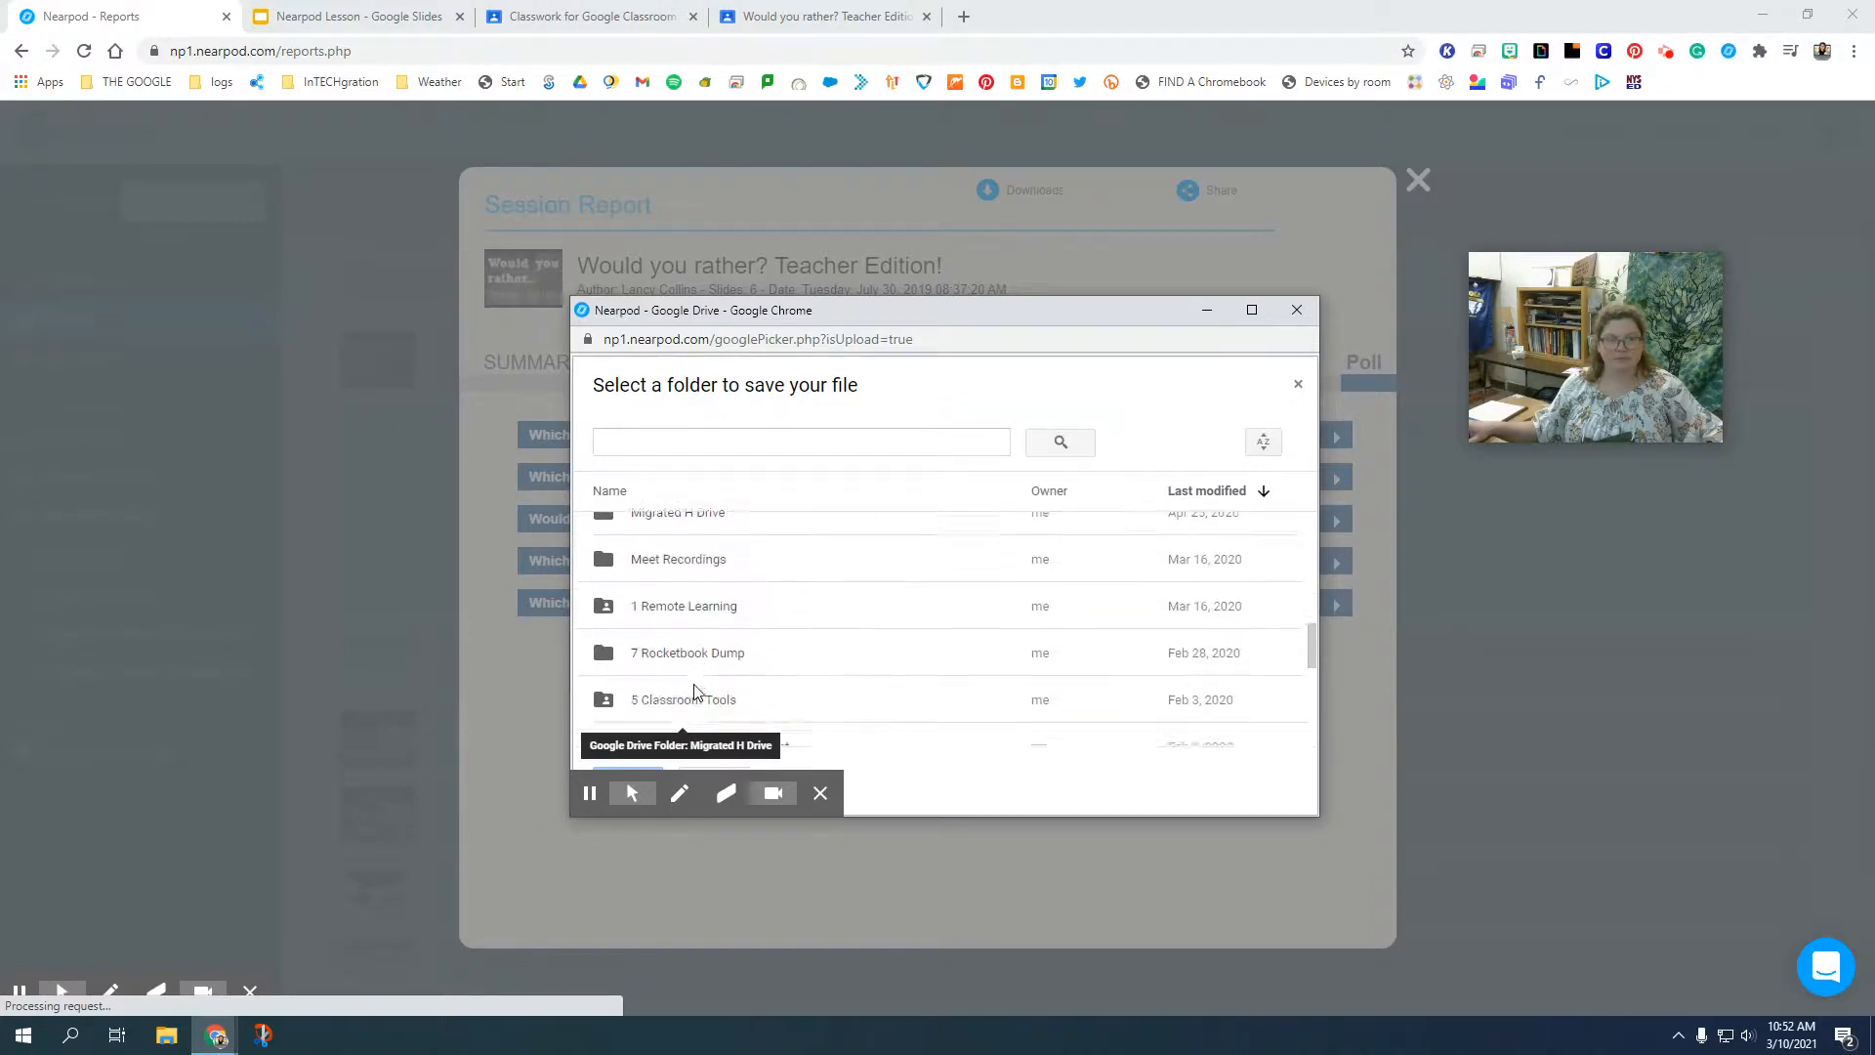
{"action": "left_click", "coordinate": [606, 494]}
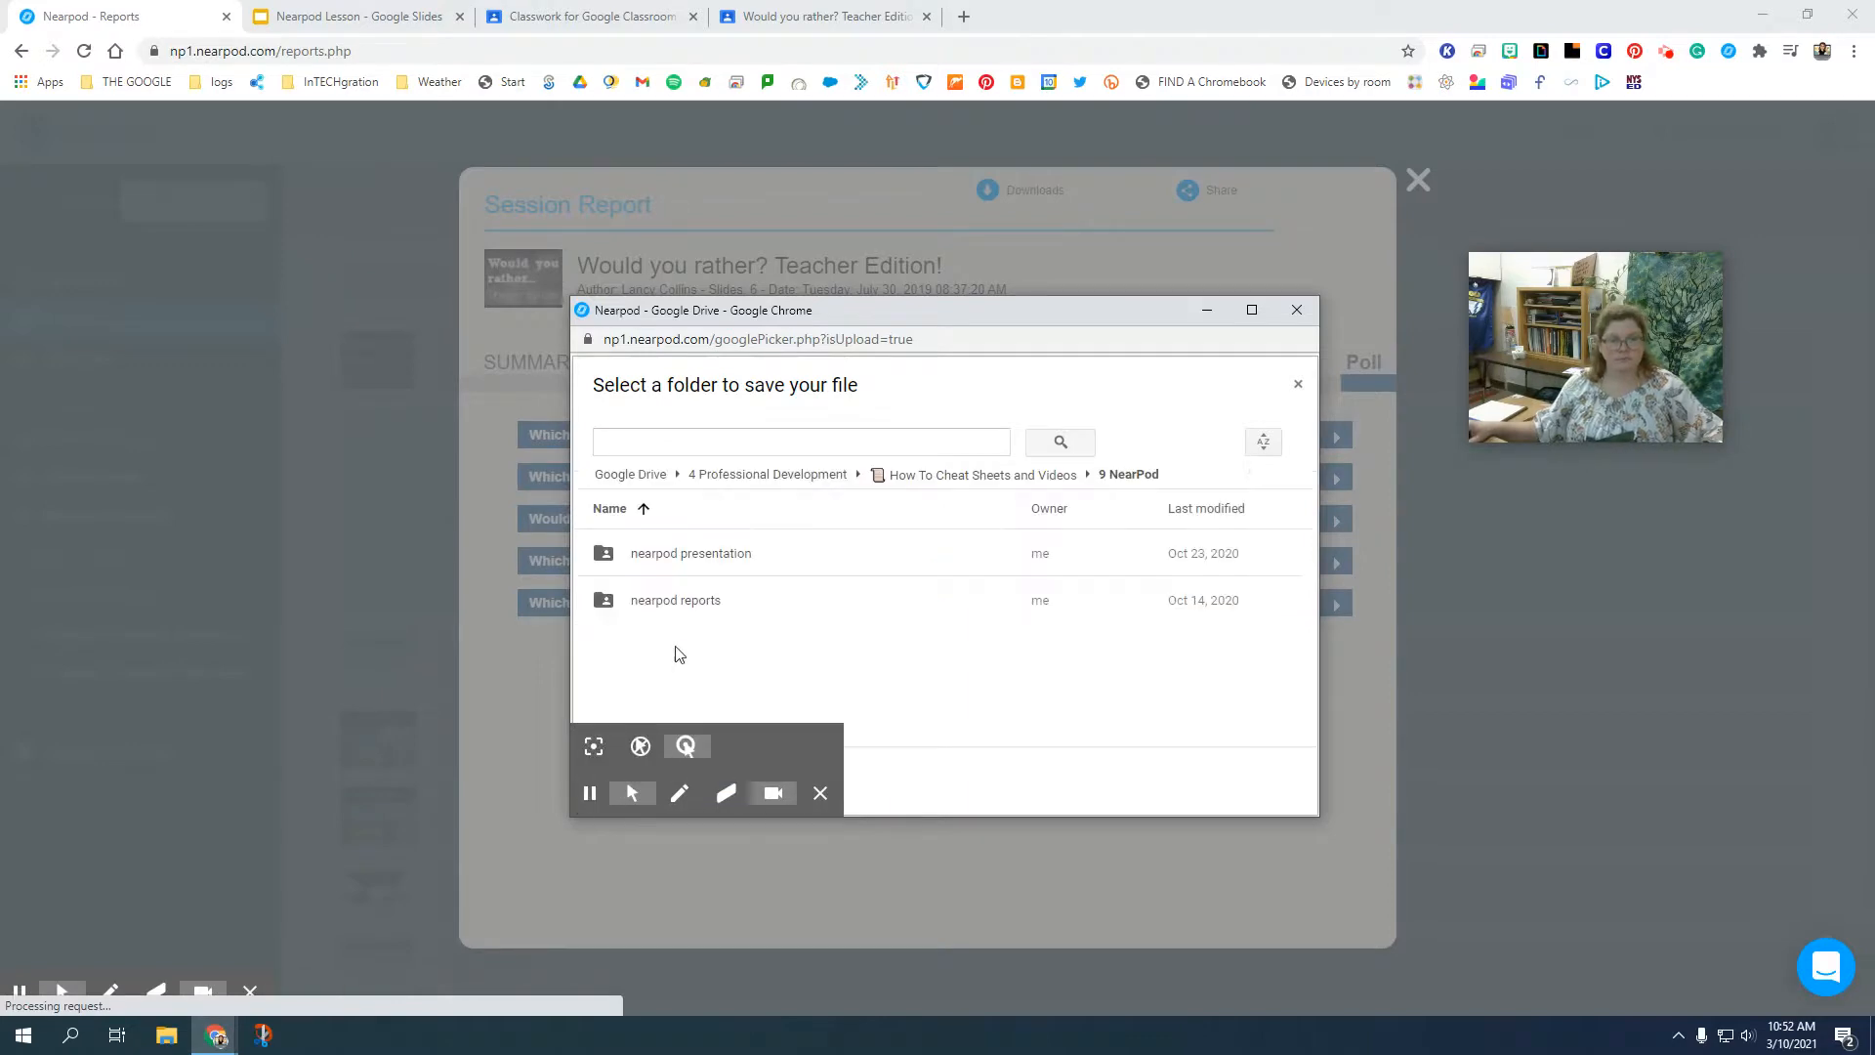
{"action": "double_click", "coordinate": [701, 562]}
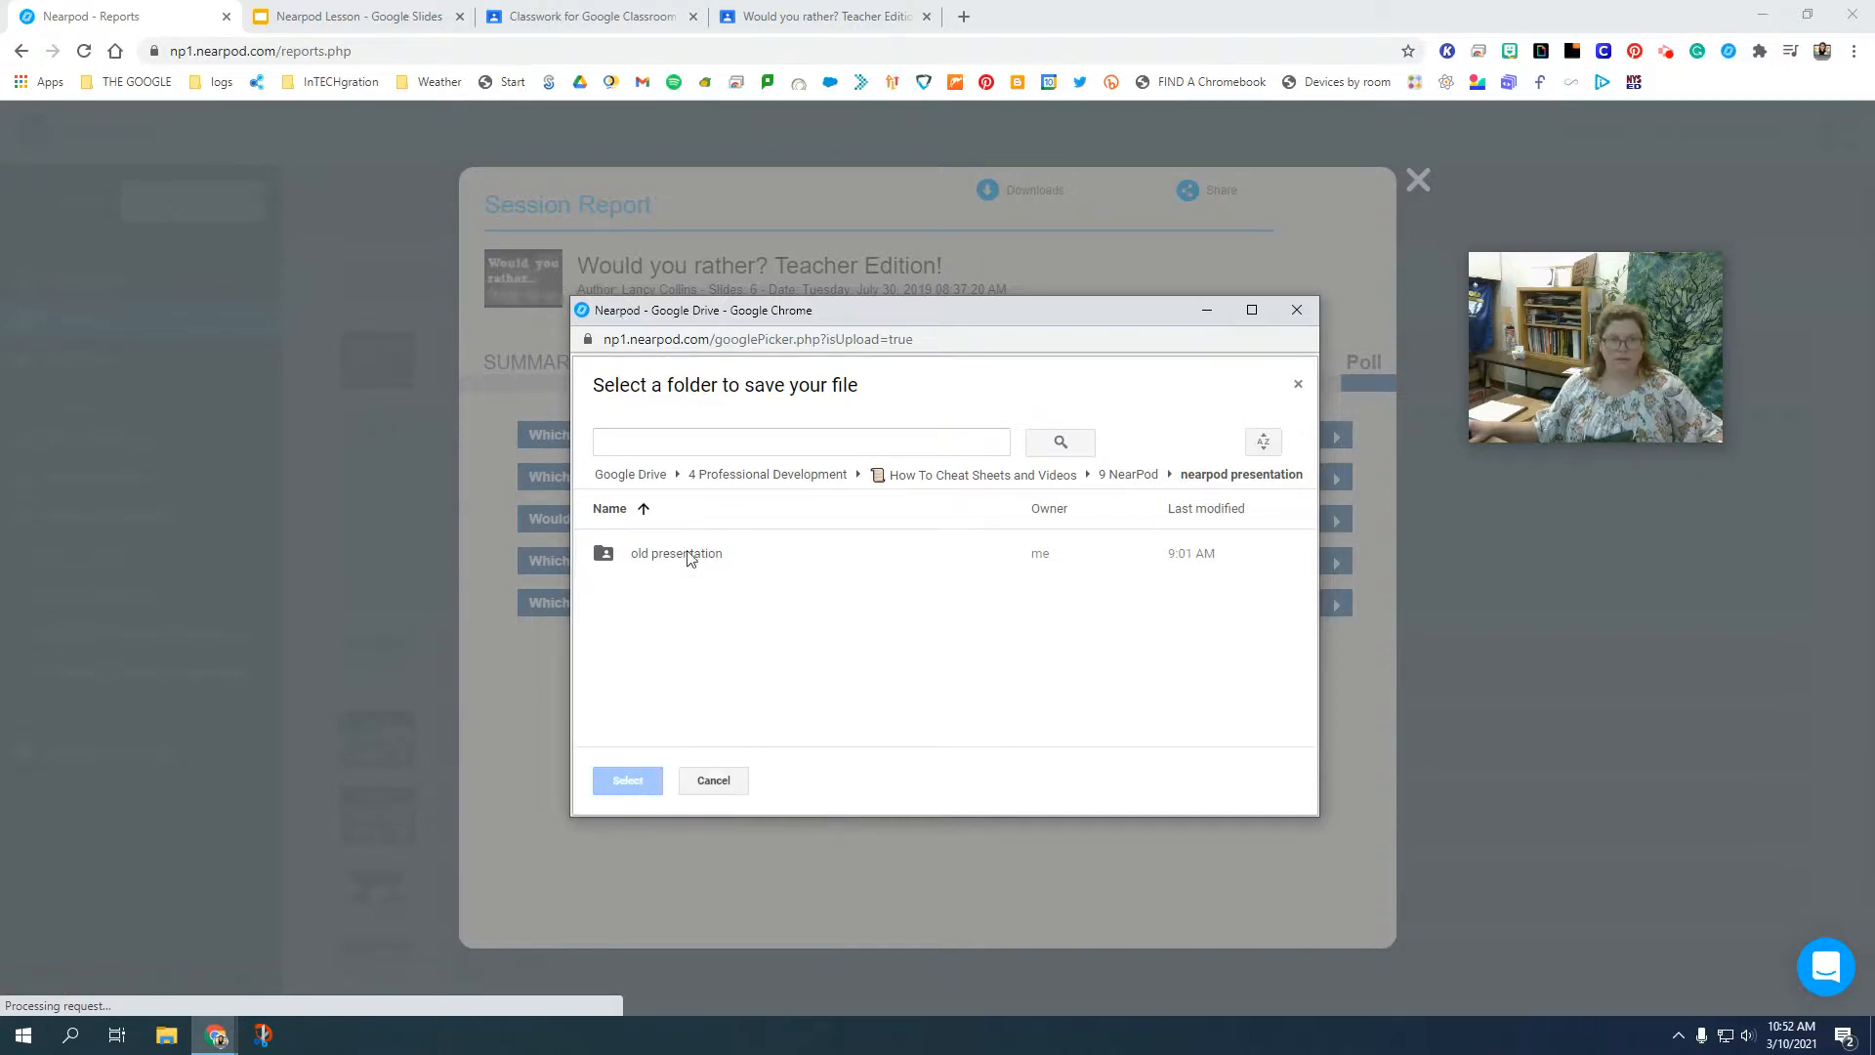
{"action": "left_click", "coordinate": [1128, 474]}
{"action": "left_click", "coordinate": [630, 780]}
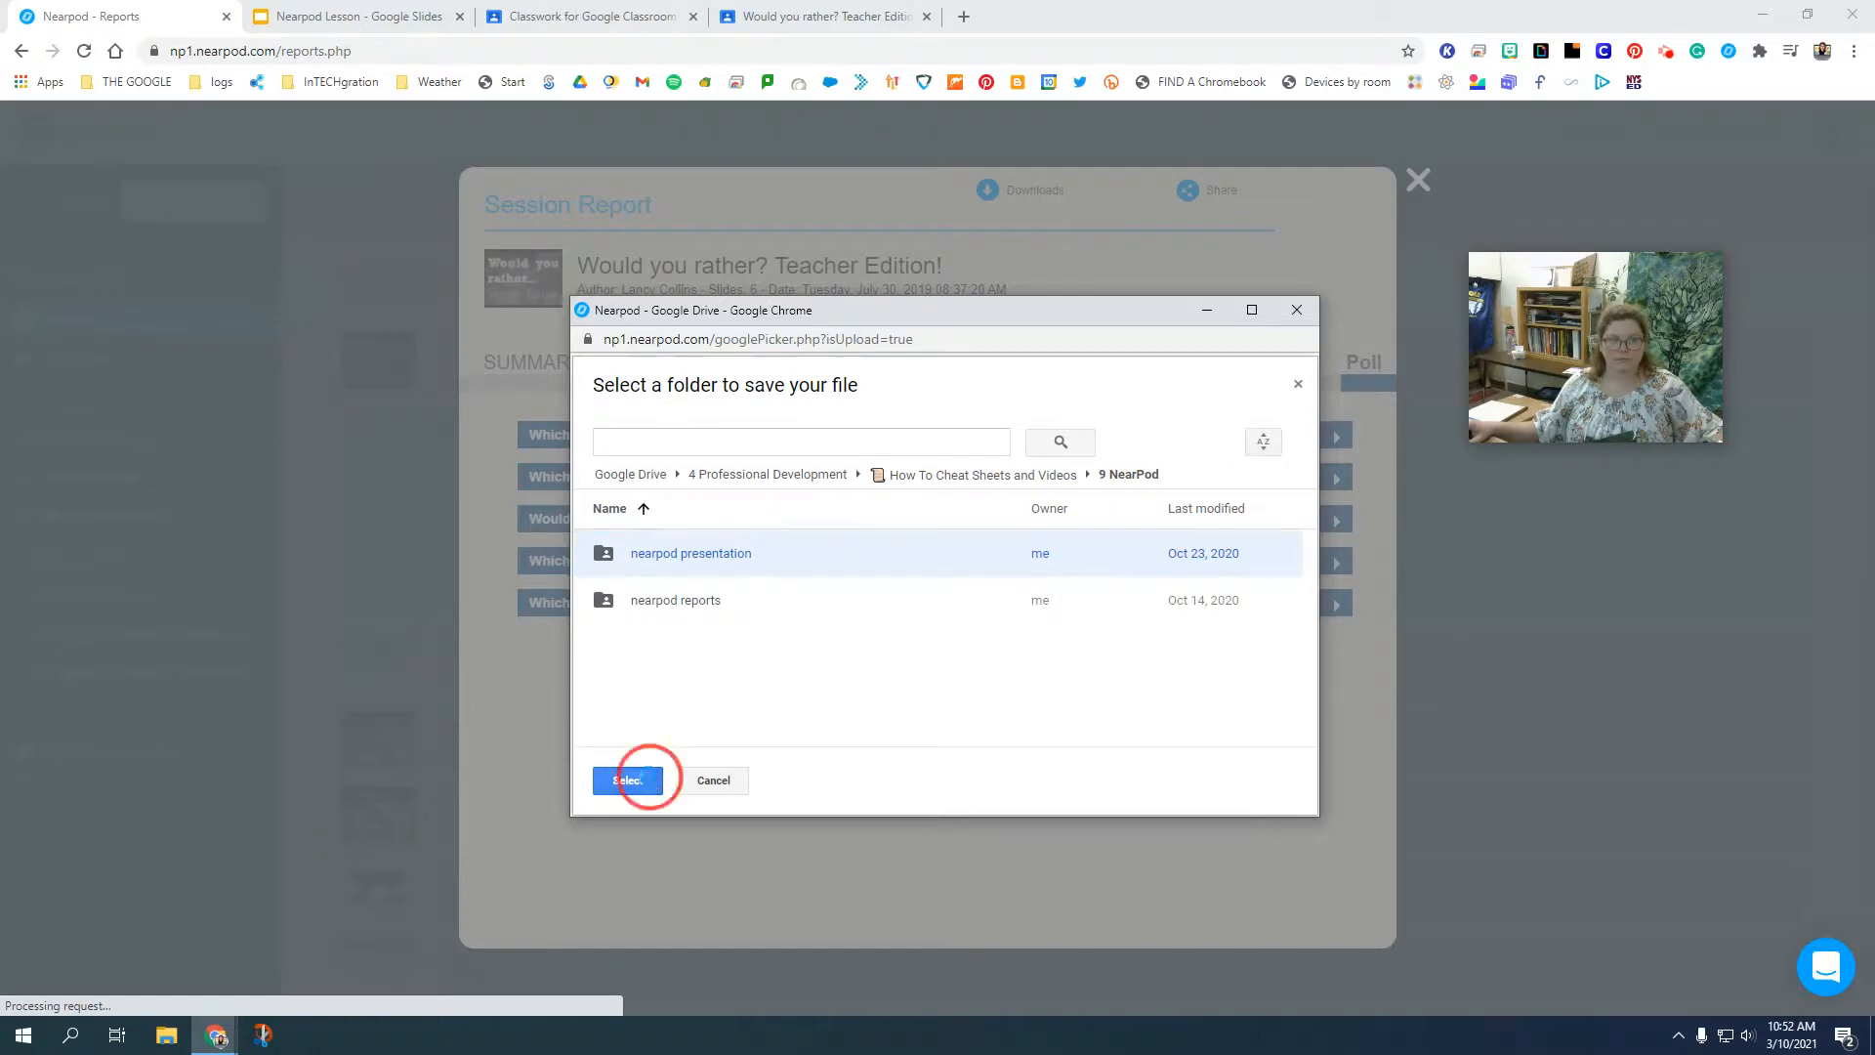
{"action": "left_click", "coordinate": [900, 407]}
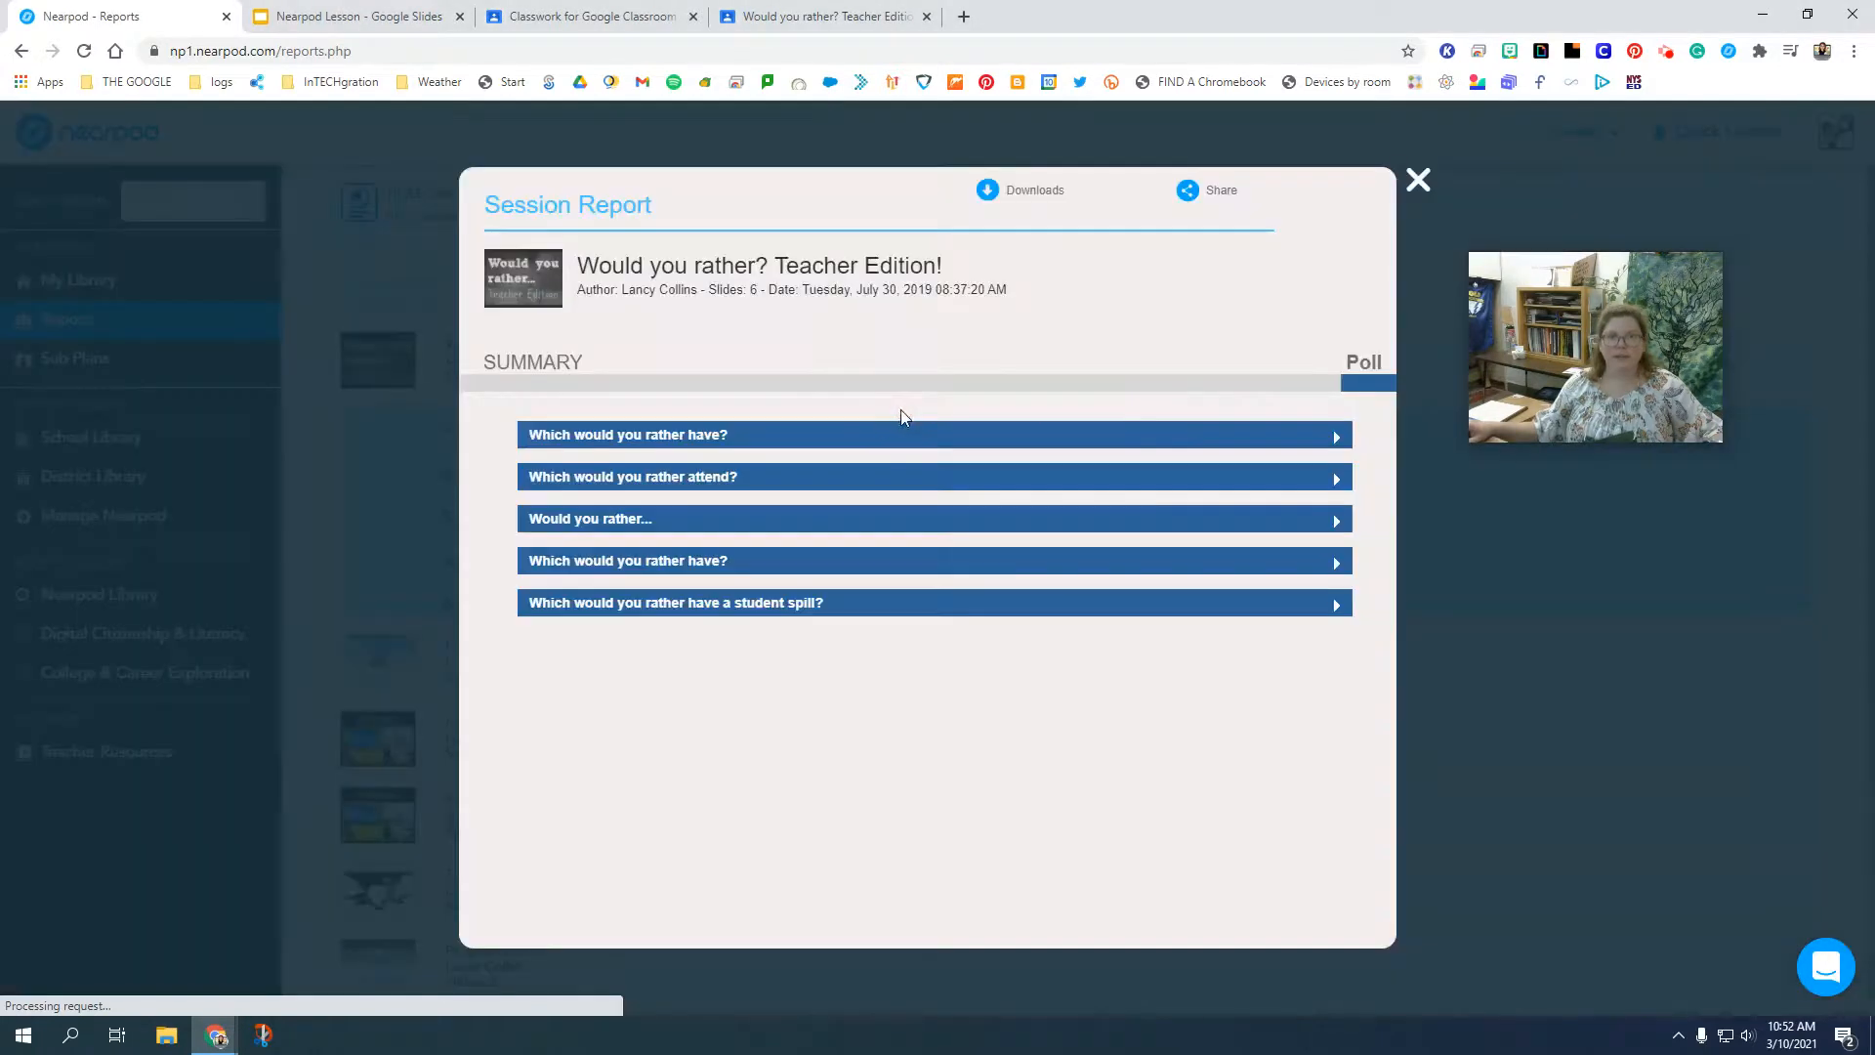
Export the session report as CSV [Session view] to Google Drive, and close the session report.
{"action": "left_click", "coordinate": [1060, 195]}
{"action": "left_click", "coordinate": [1055, 267]}
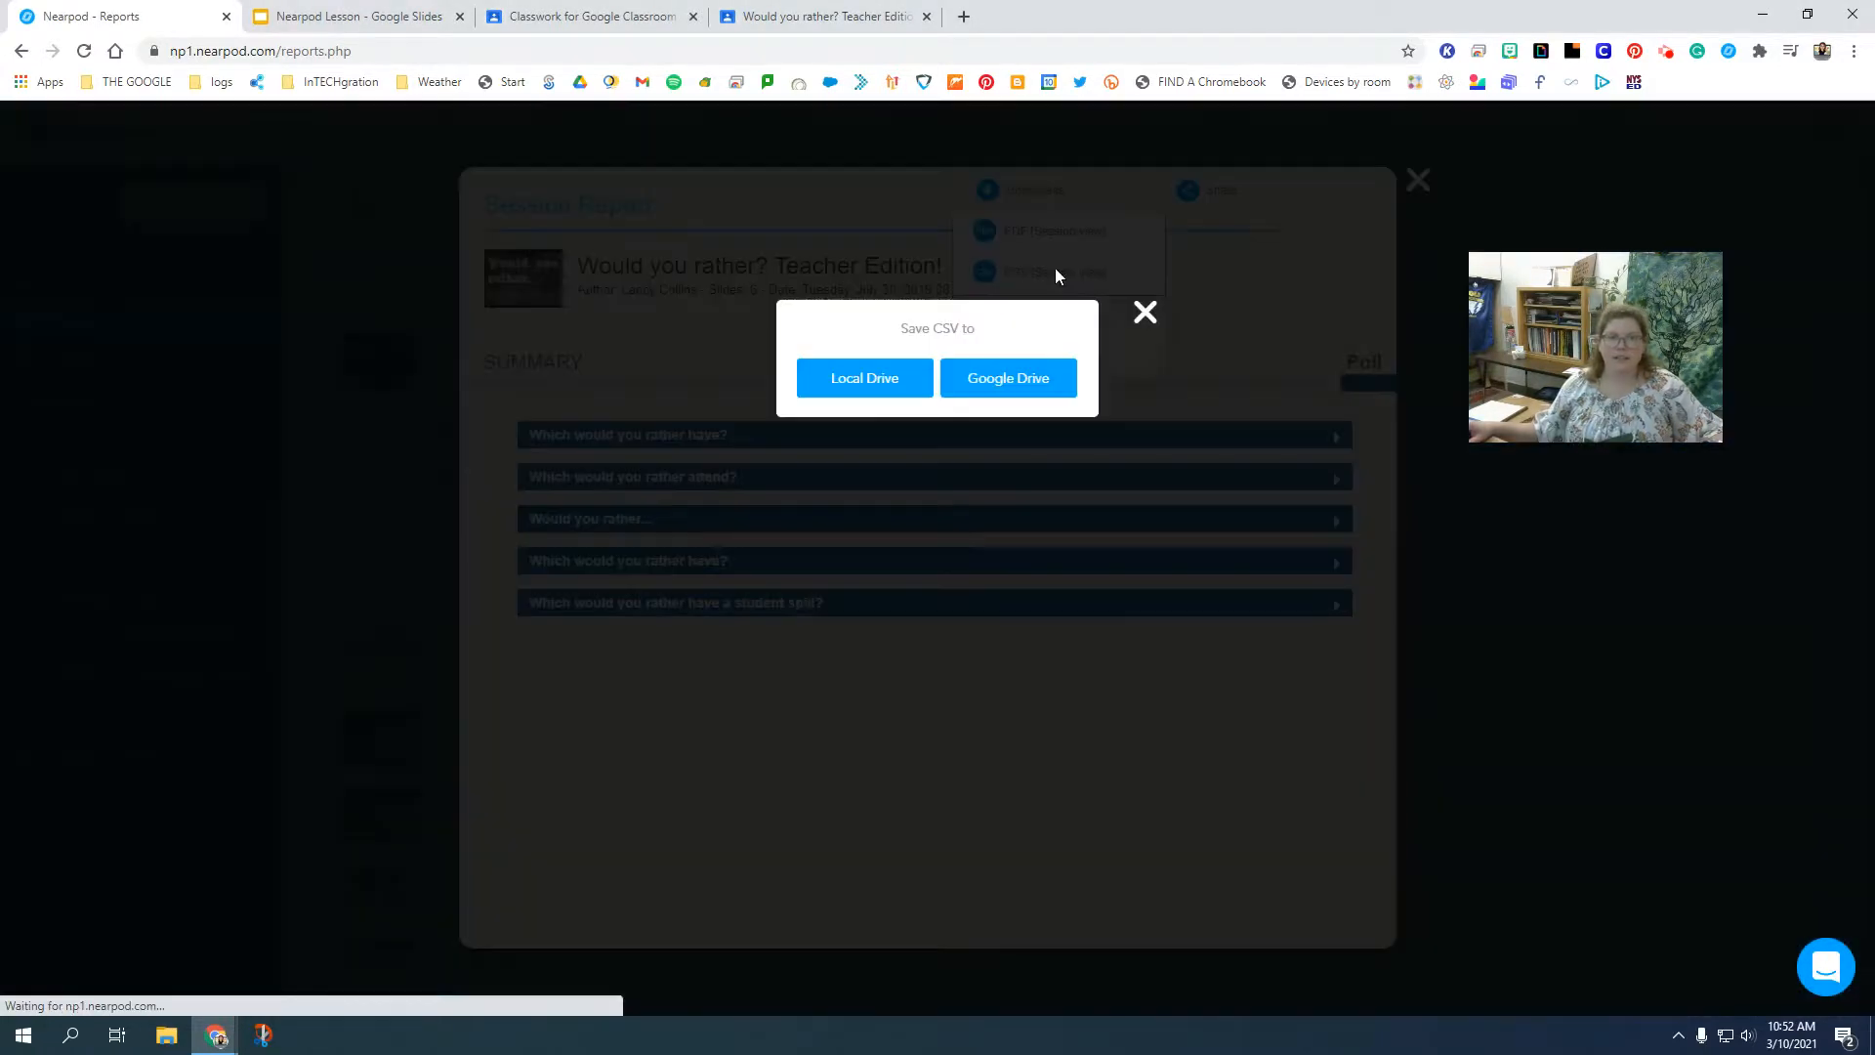
{"action": "left_click", "coordinate": [991, 378]}
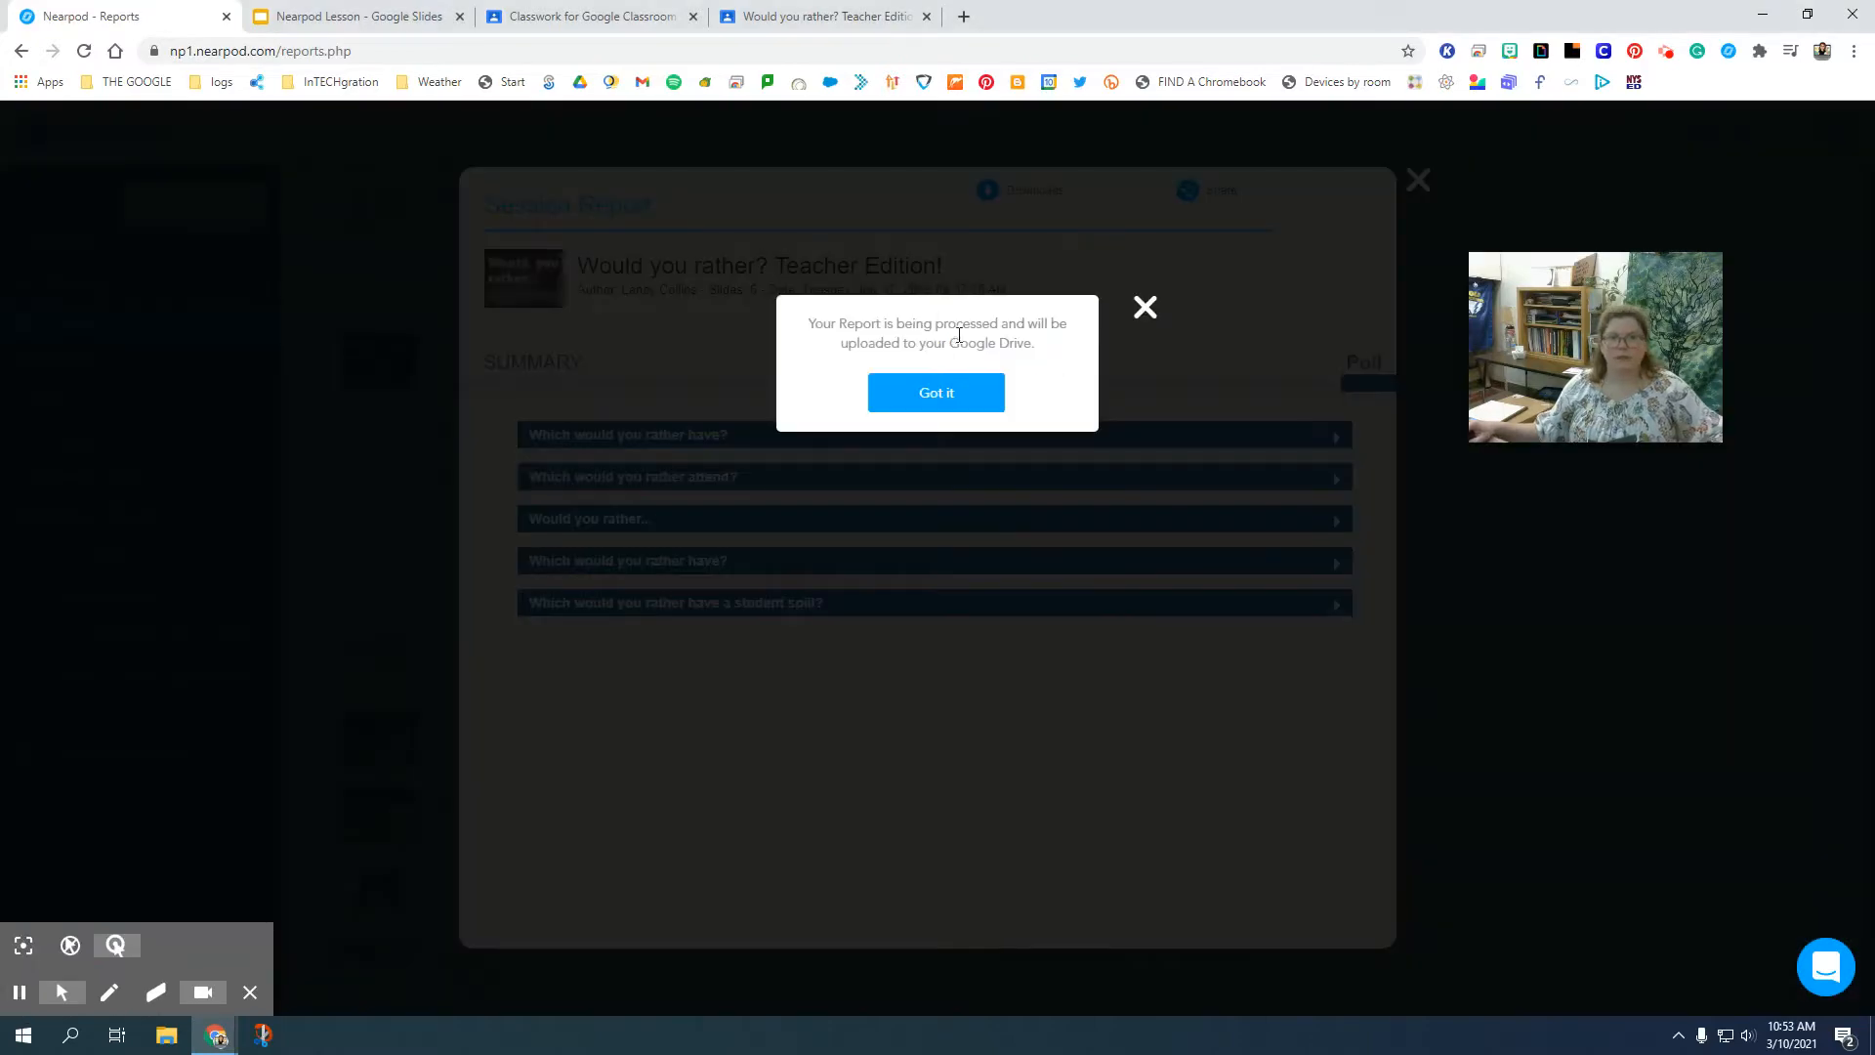
{"action": "left_click", "coordinate": [955, 391]}
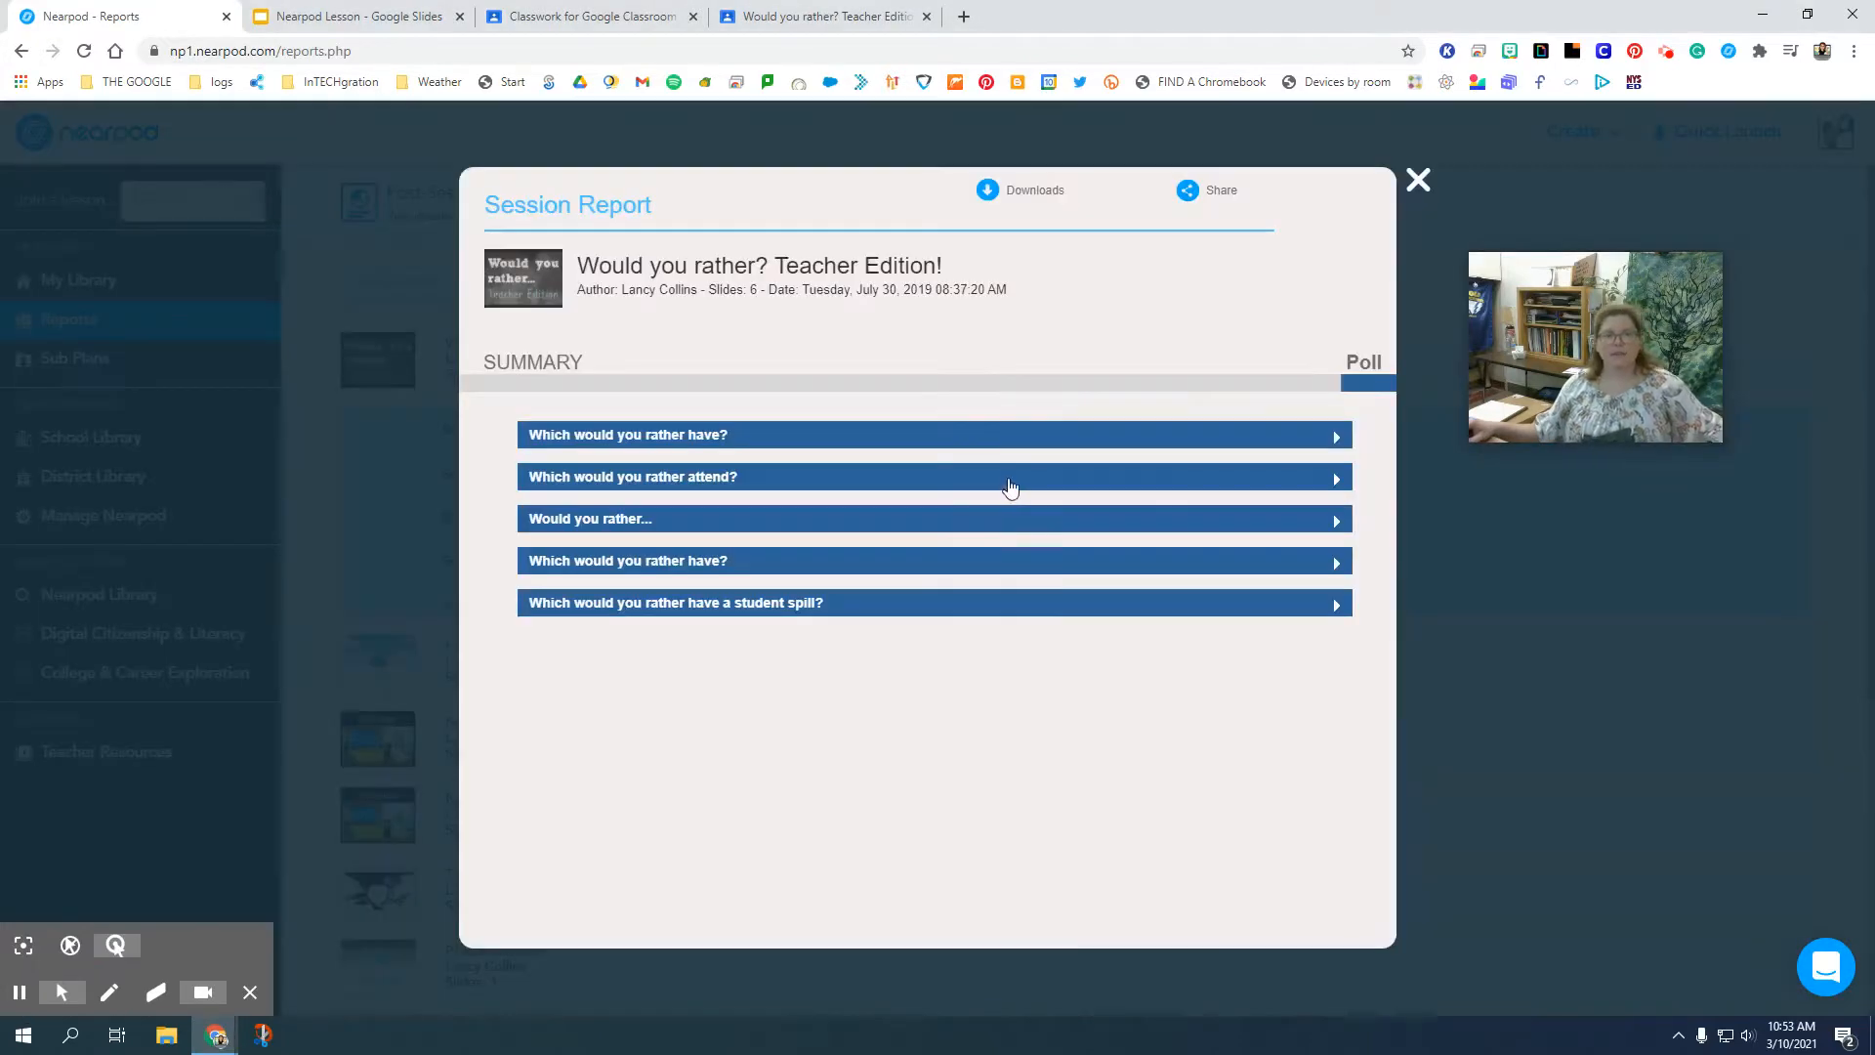
{"action": "left_click", "coordinate": [1418, 180]}
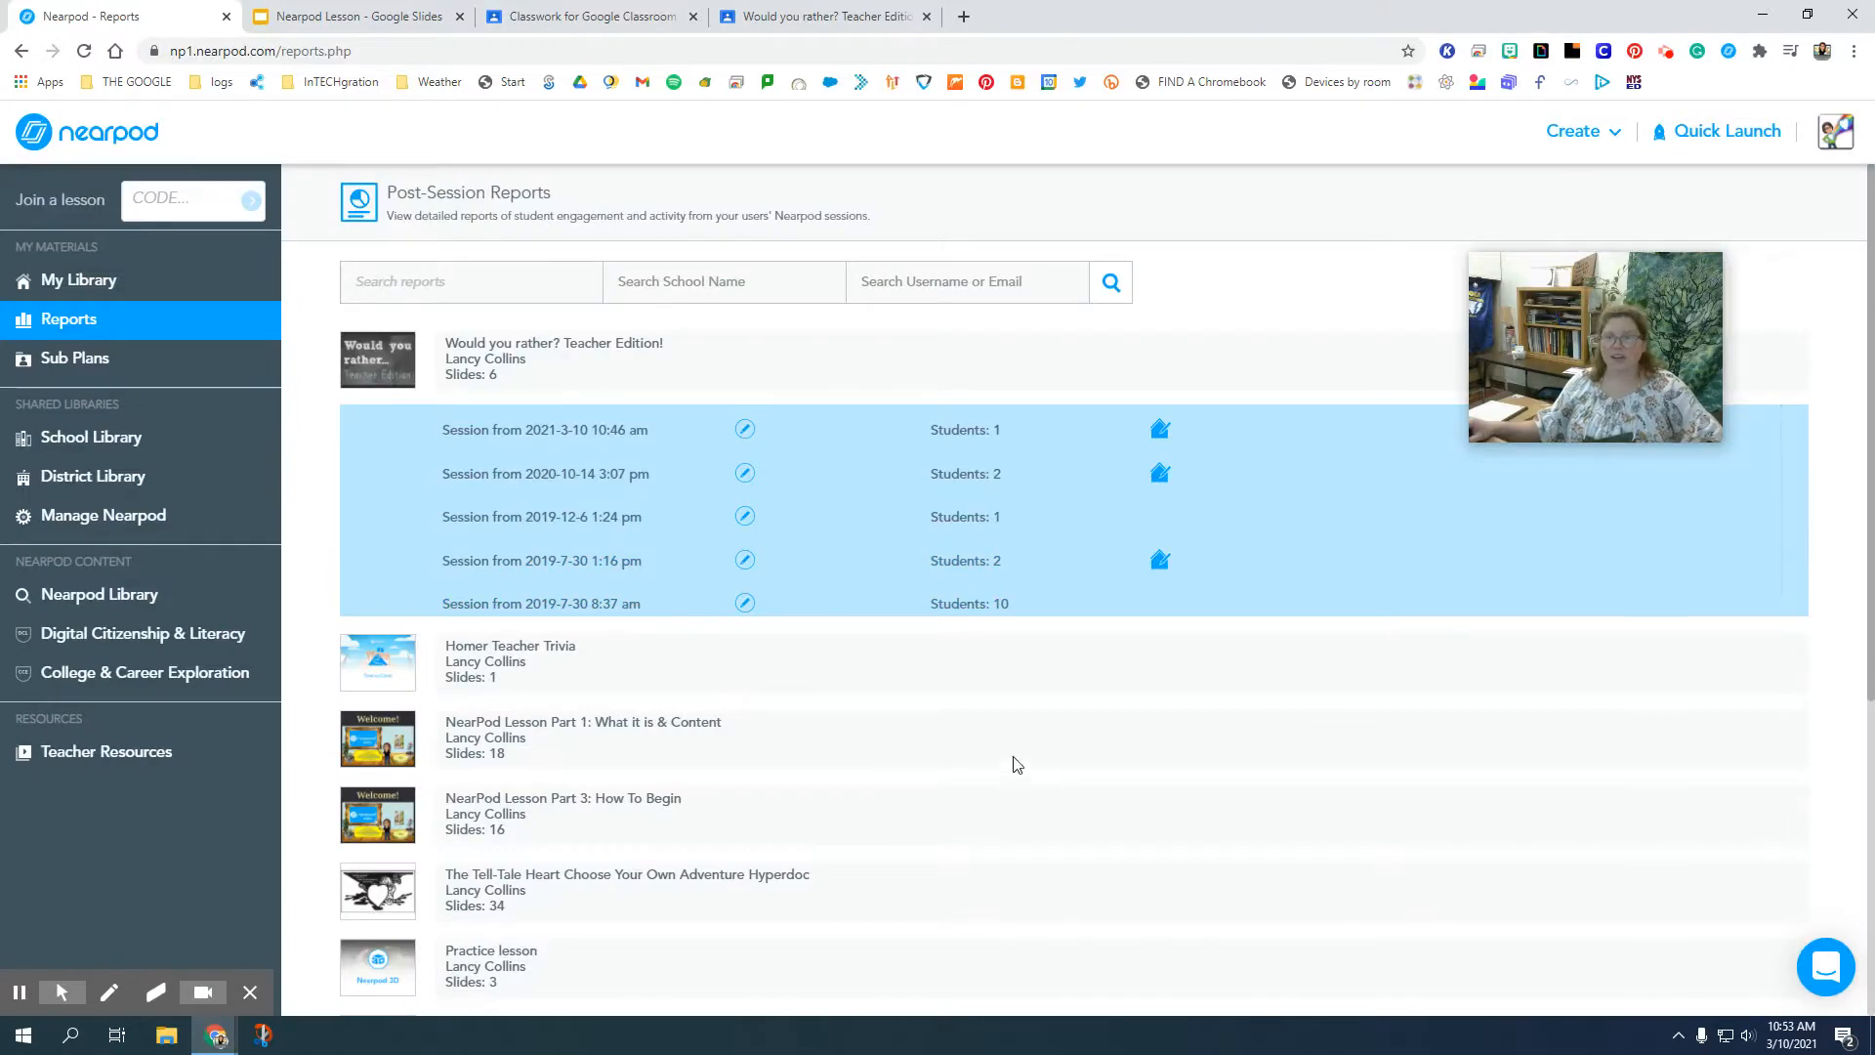
Examine the saved "Would you rather? Teacher Edition!" PDF in Google Drive, from the participation summary through every poll's responses.
{"action": "left_click", "coordinate": [21, 992]}
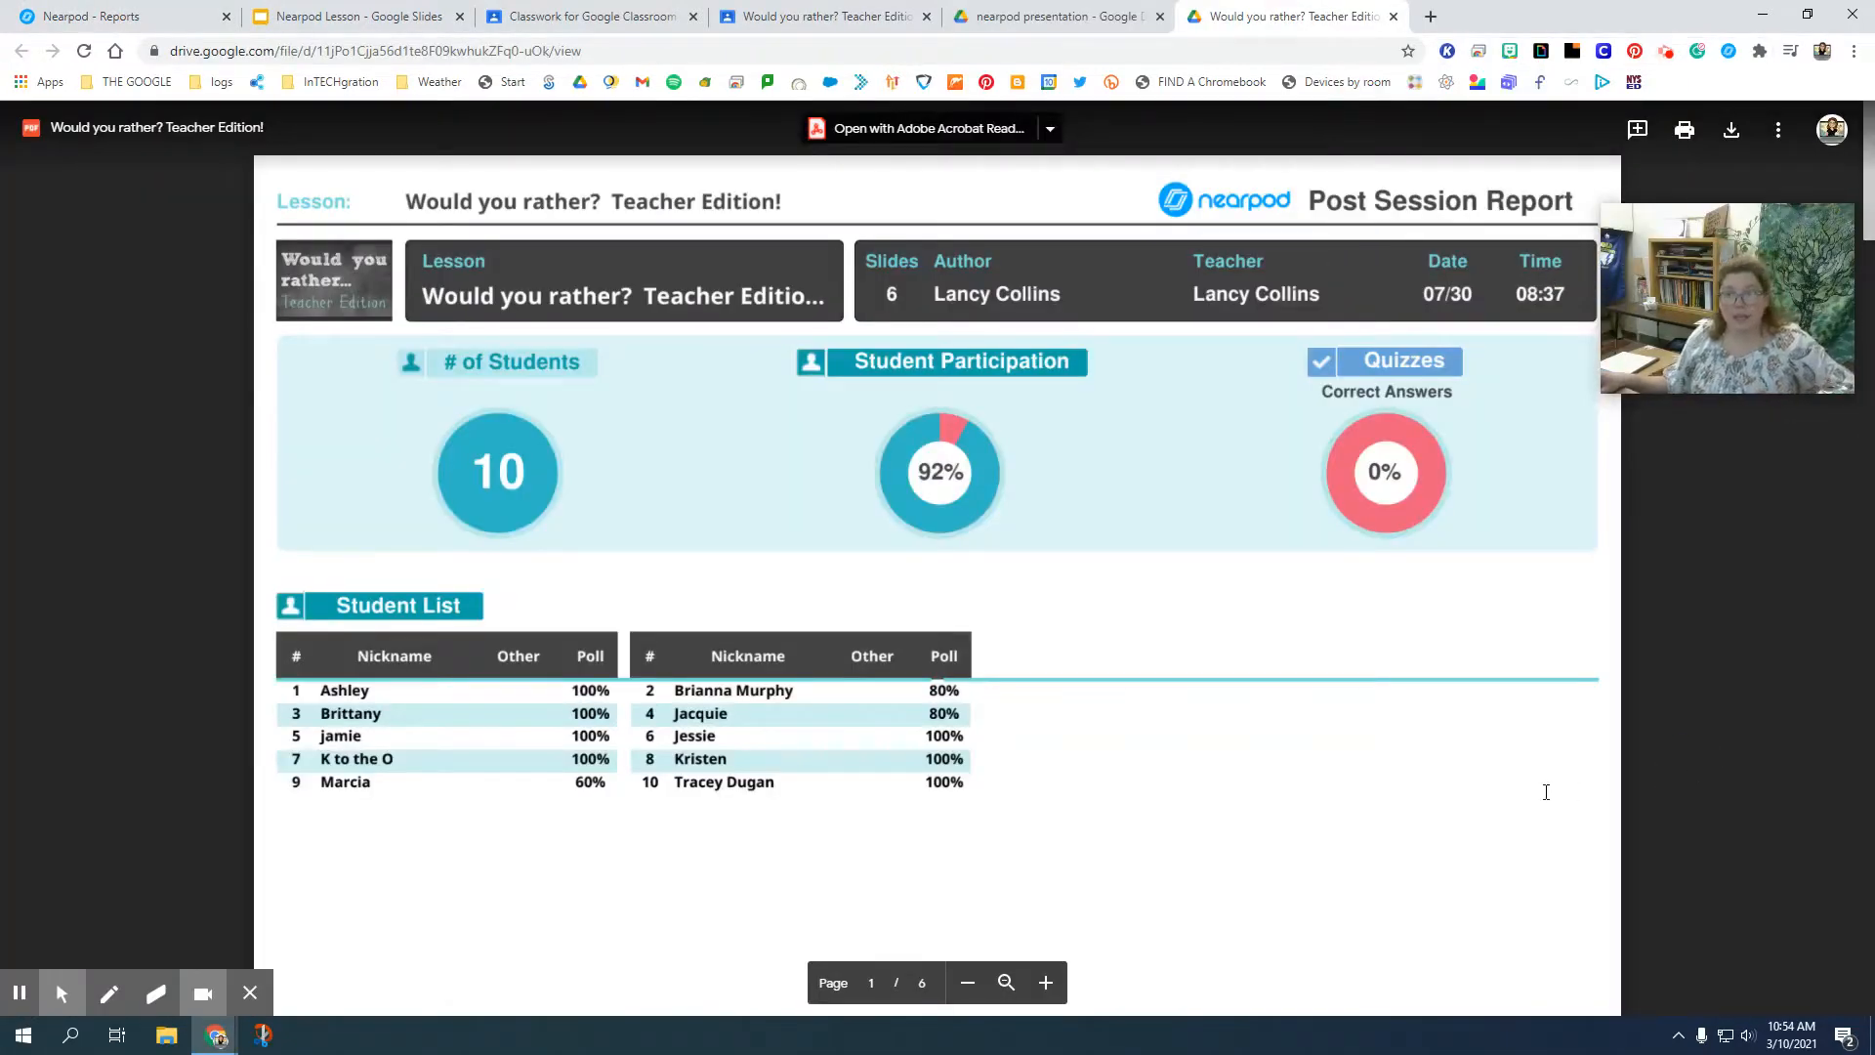
{"action": "scroll", "coordinate": [1235, 887], "scroll_direction": "down", "scroll_amount": 7}
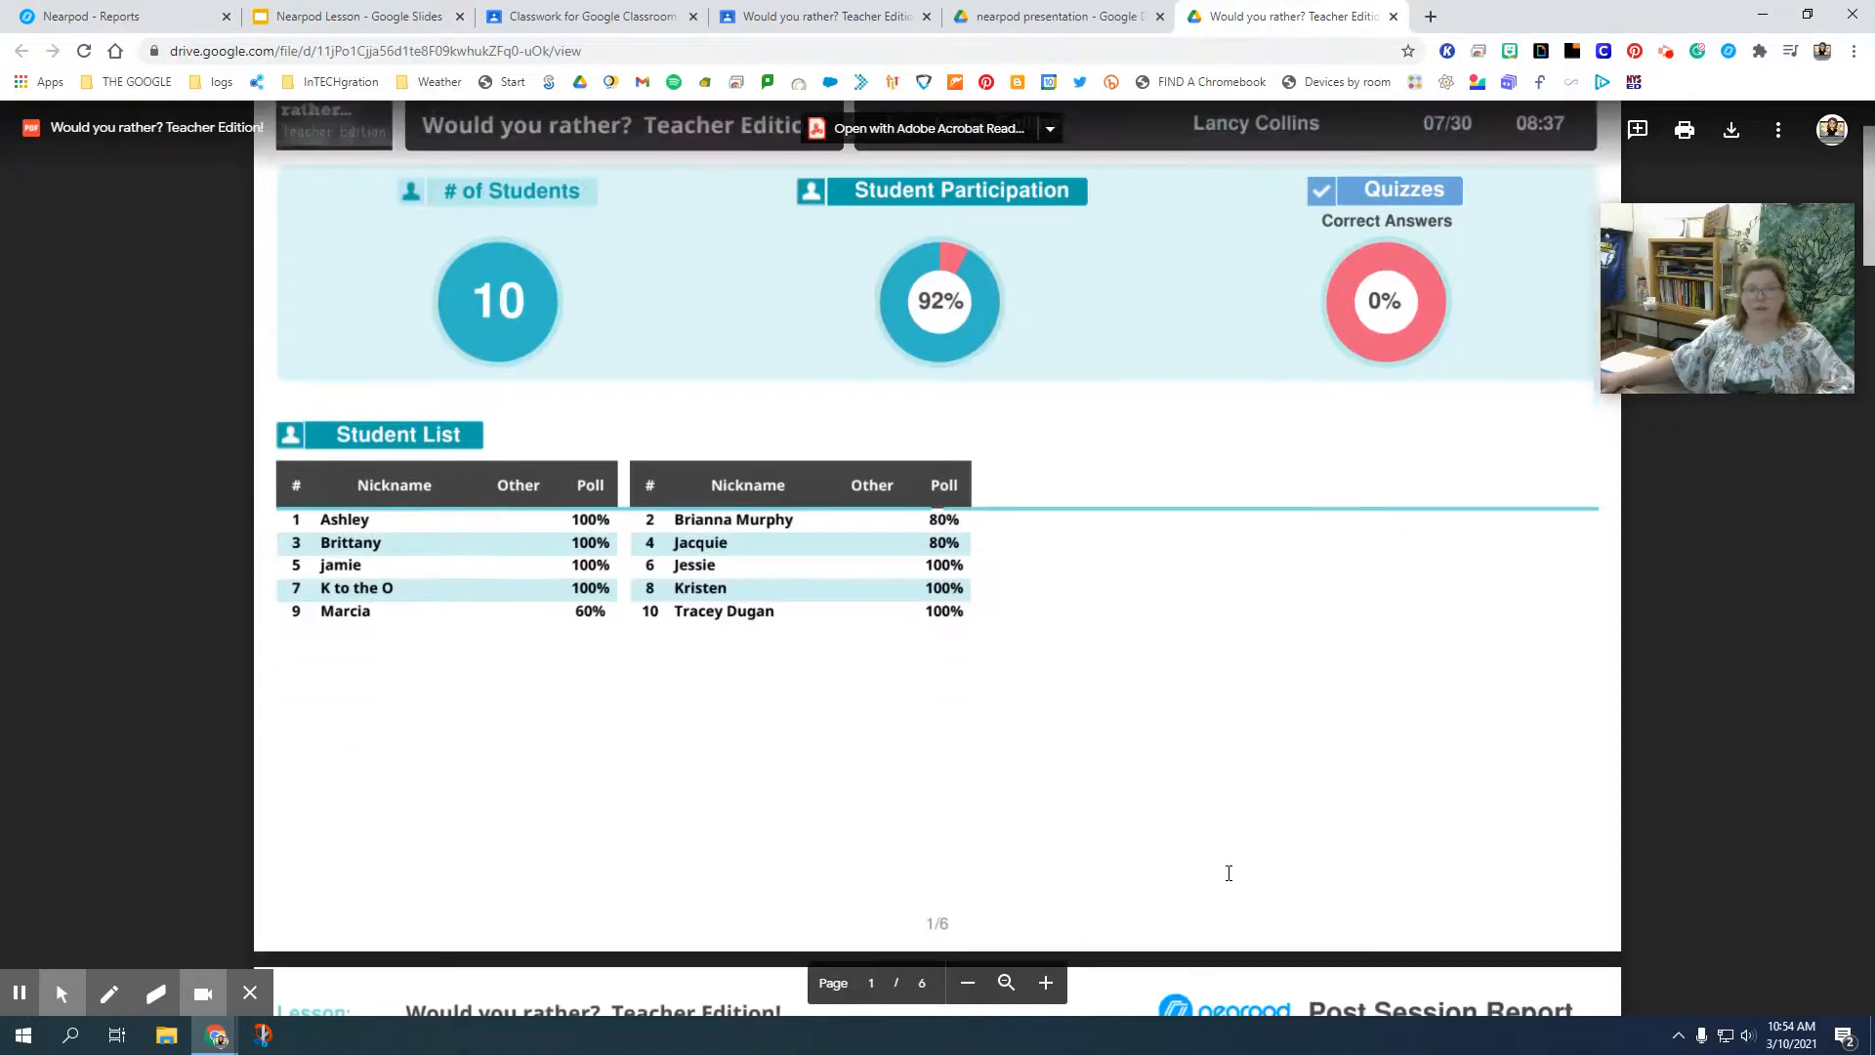
{"action": "scroll", "coordinate": [1222, 872], "scroll_direction": "down", "scroll_amount": 3}
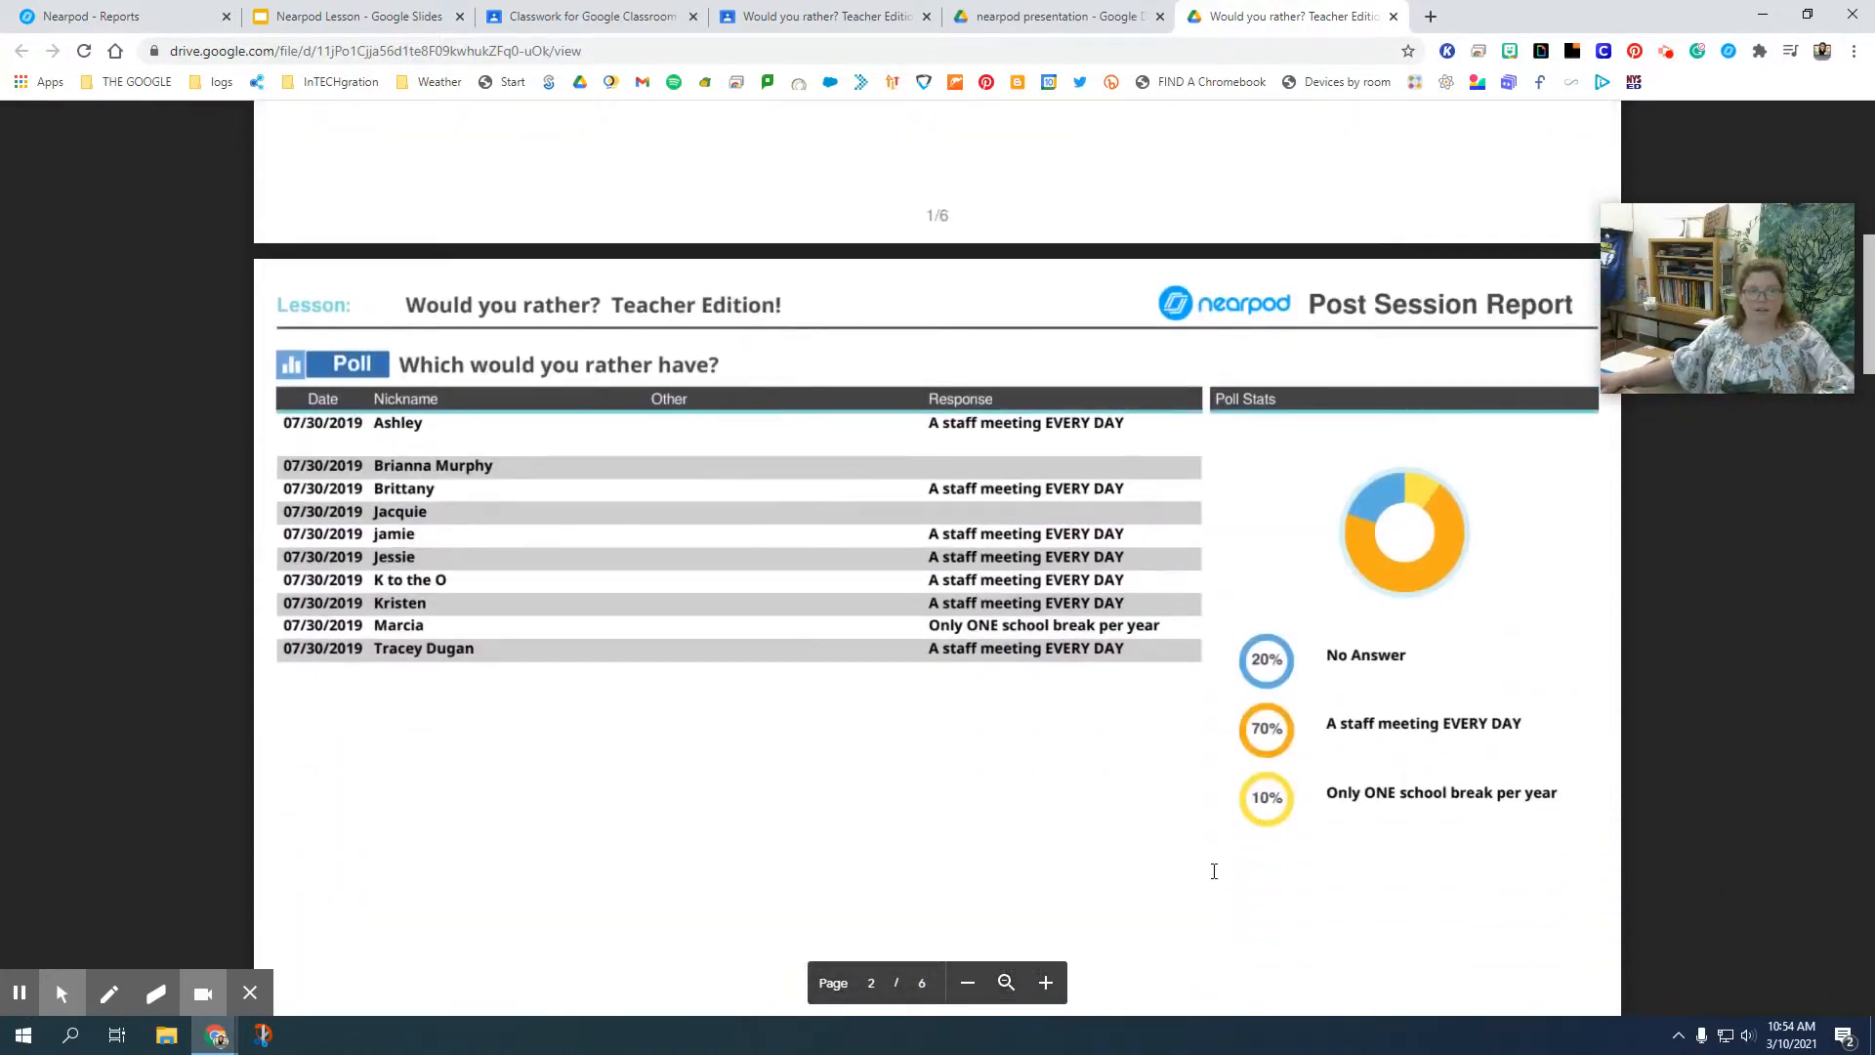
{"action": "scroll", "coordinate": [1214, 870], "scroll_direction": "down", "scroll_amount": 10}
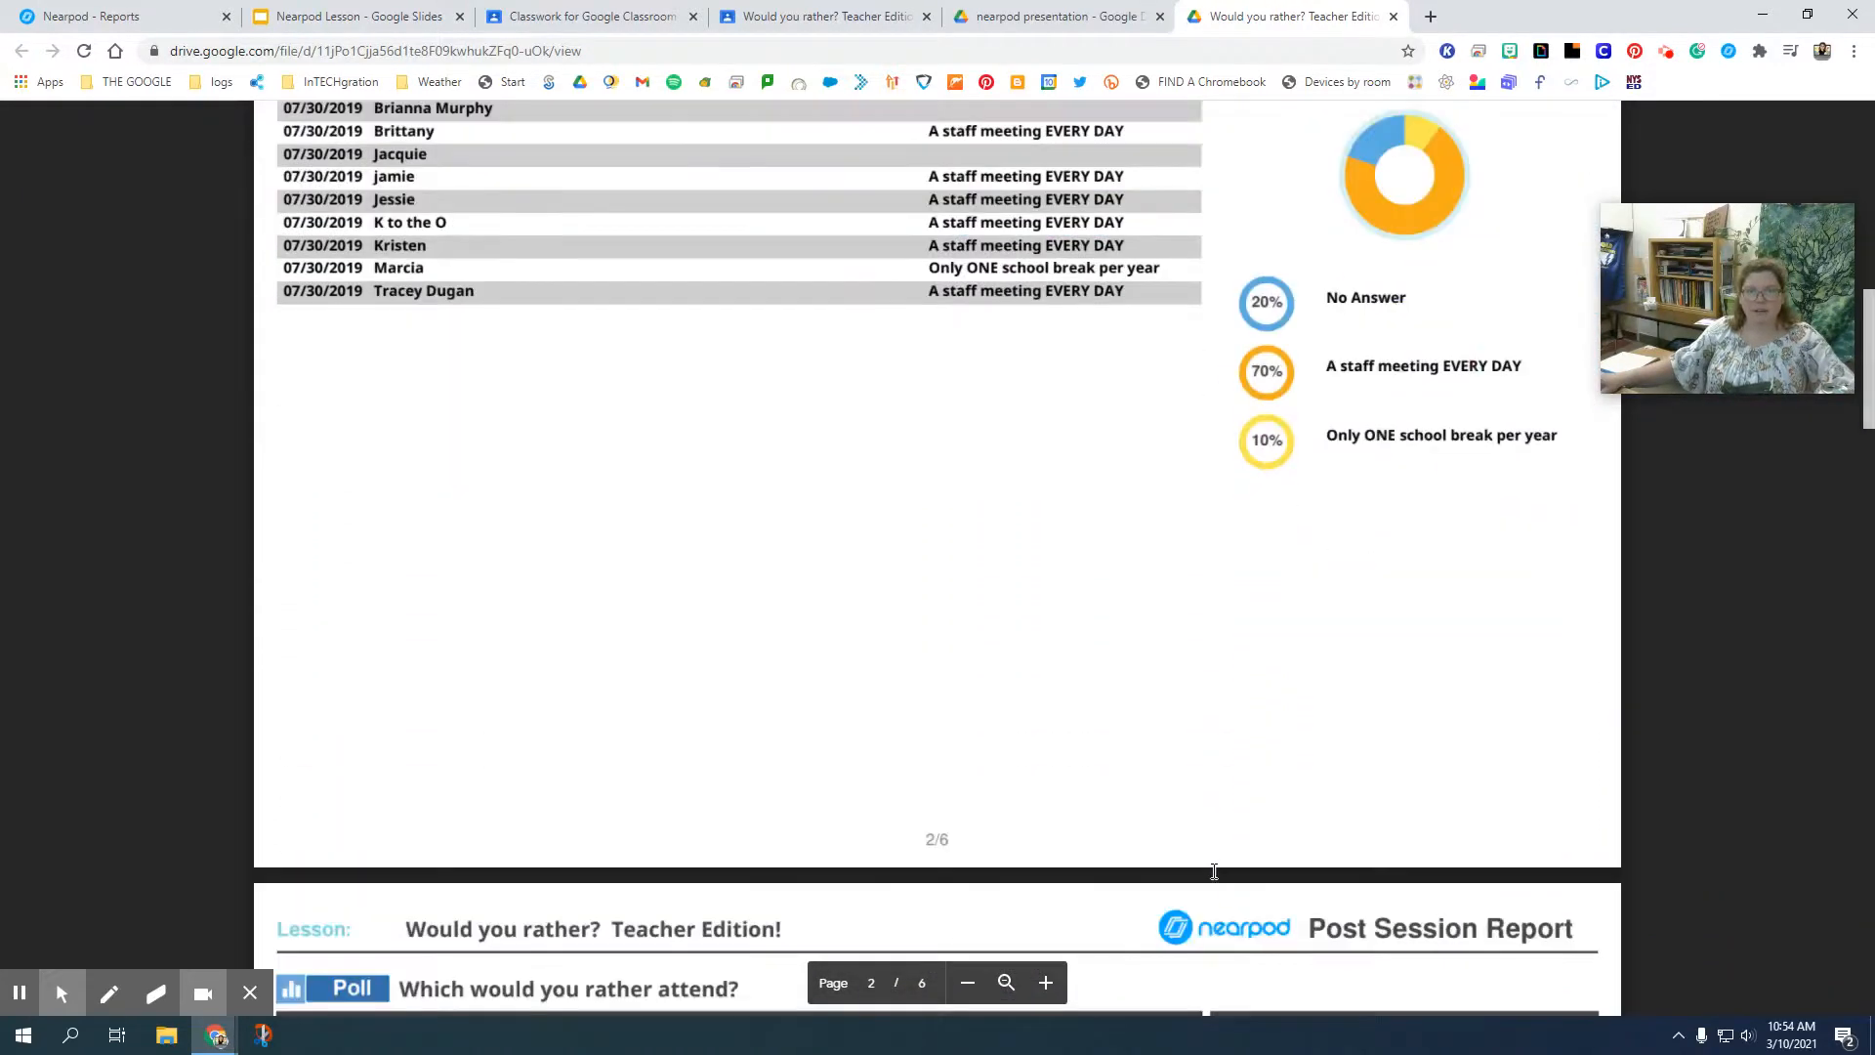
{"action": "scroll", "coordinate": [1214, 870], "scroll_direction": "up", "scroll_amount": 1}
{"action": "scroll", "coordinate": [1214, 870], "scroll_direction": "down", "scroll_amount": 10}
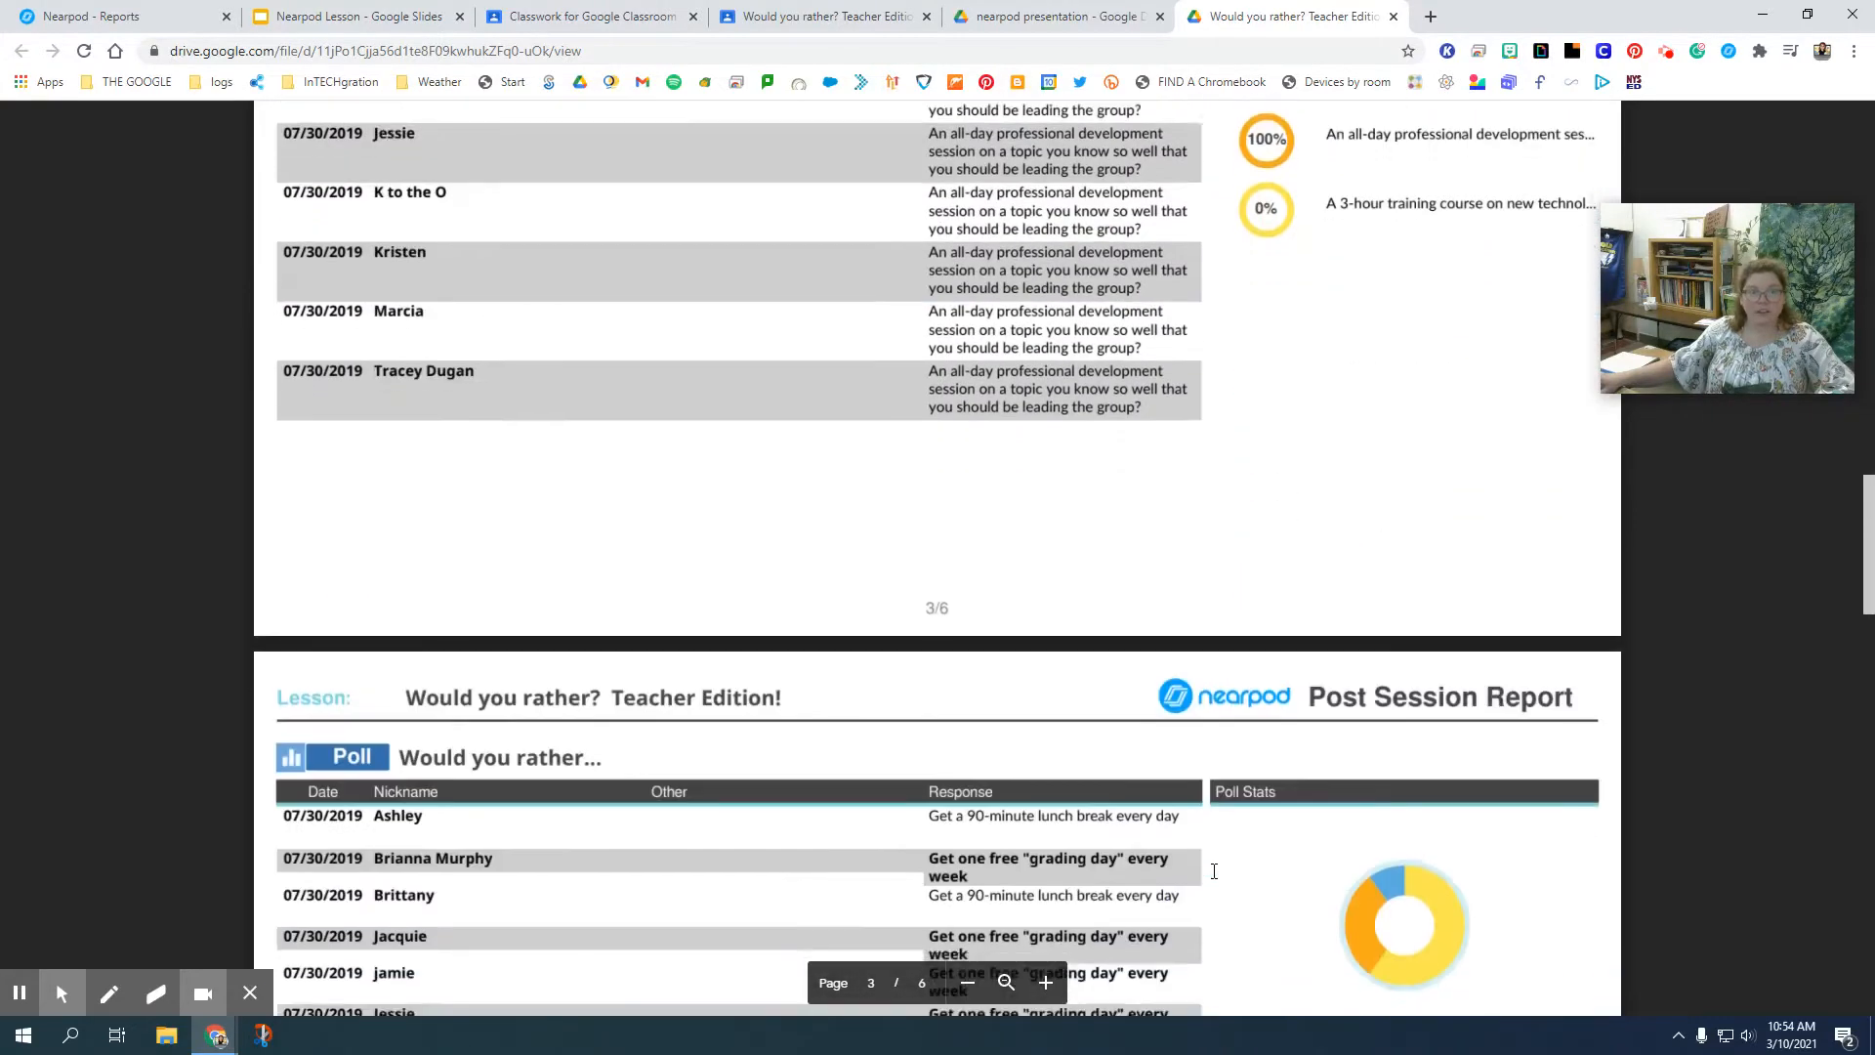
{"action": "scroll", "coordinate": [1271, 613], "scroll_direction": "down", "scroll_amount": 10}
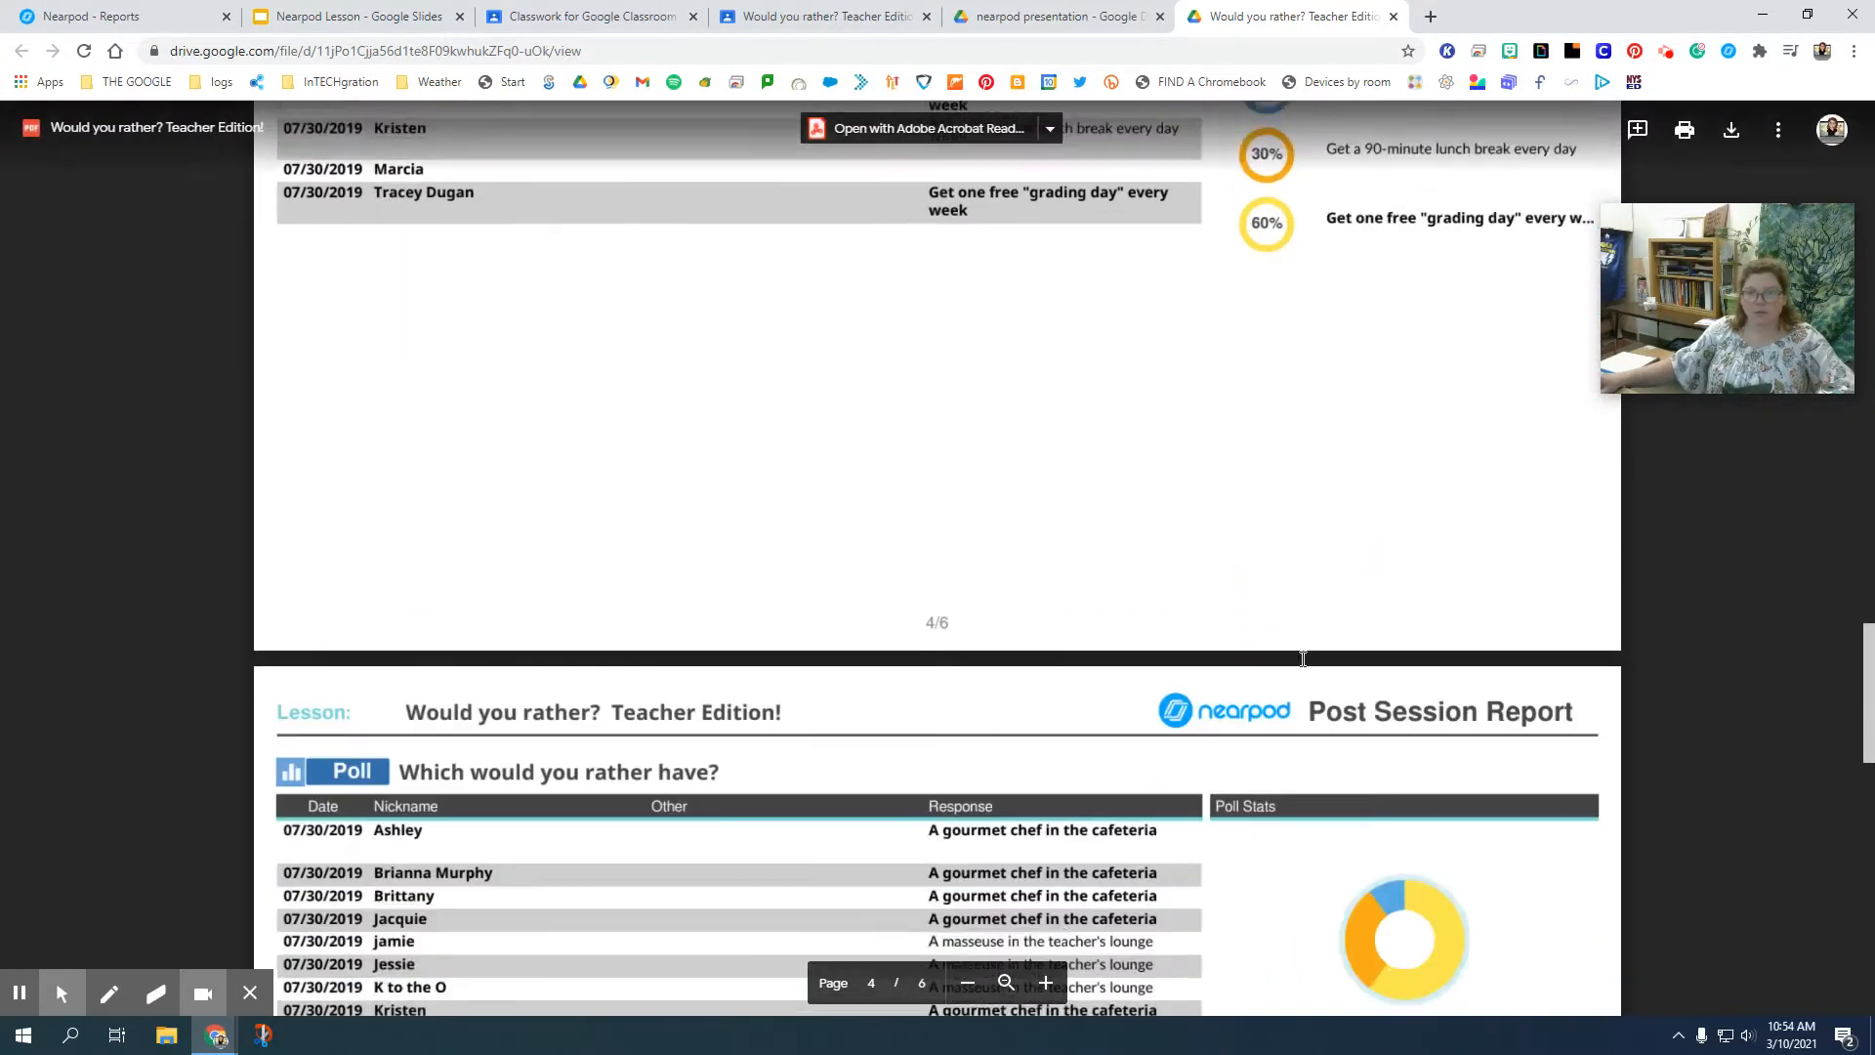
{"action": "scroll", "coordinate": [1303, 660], "scroll_direction": "down", "scroll_amount": 8}
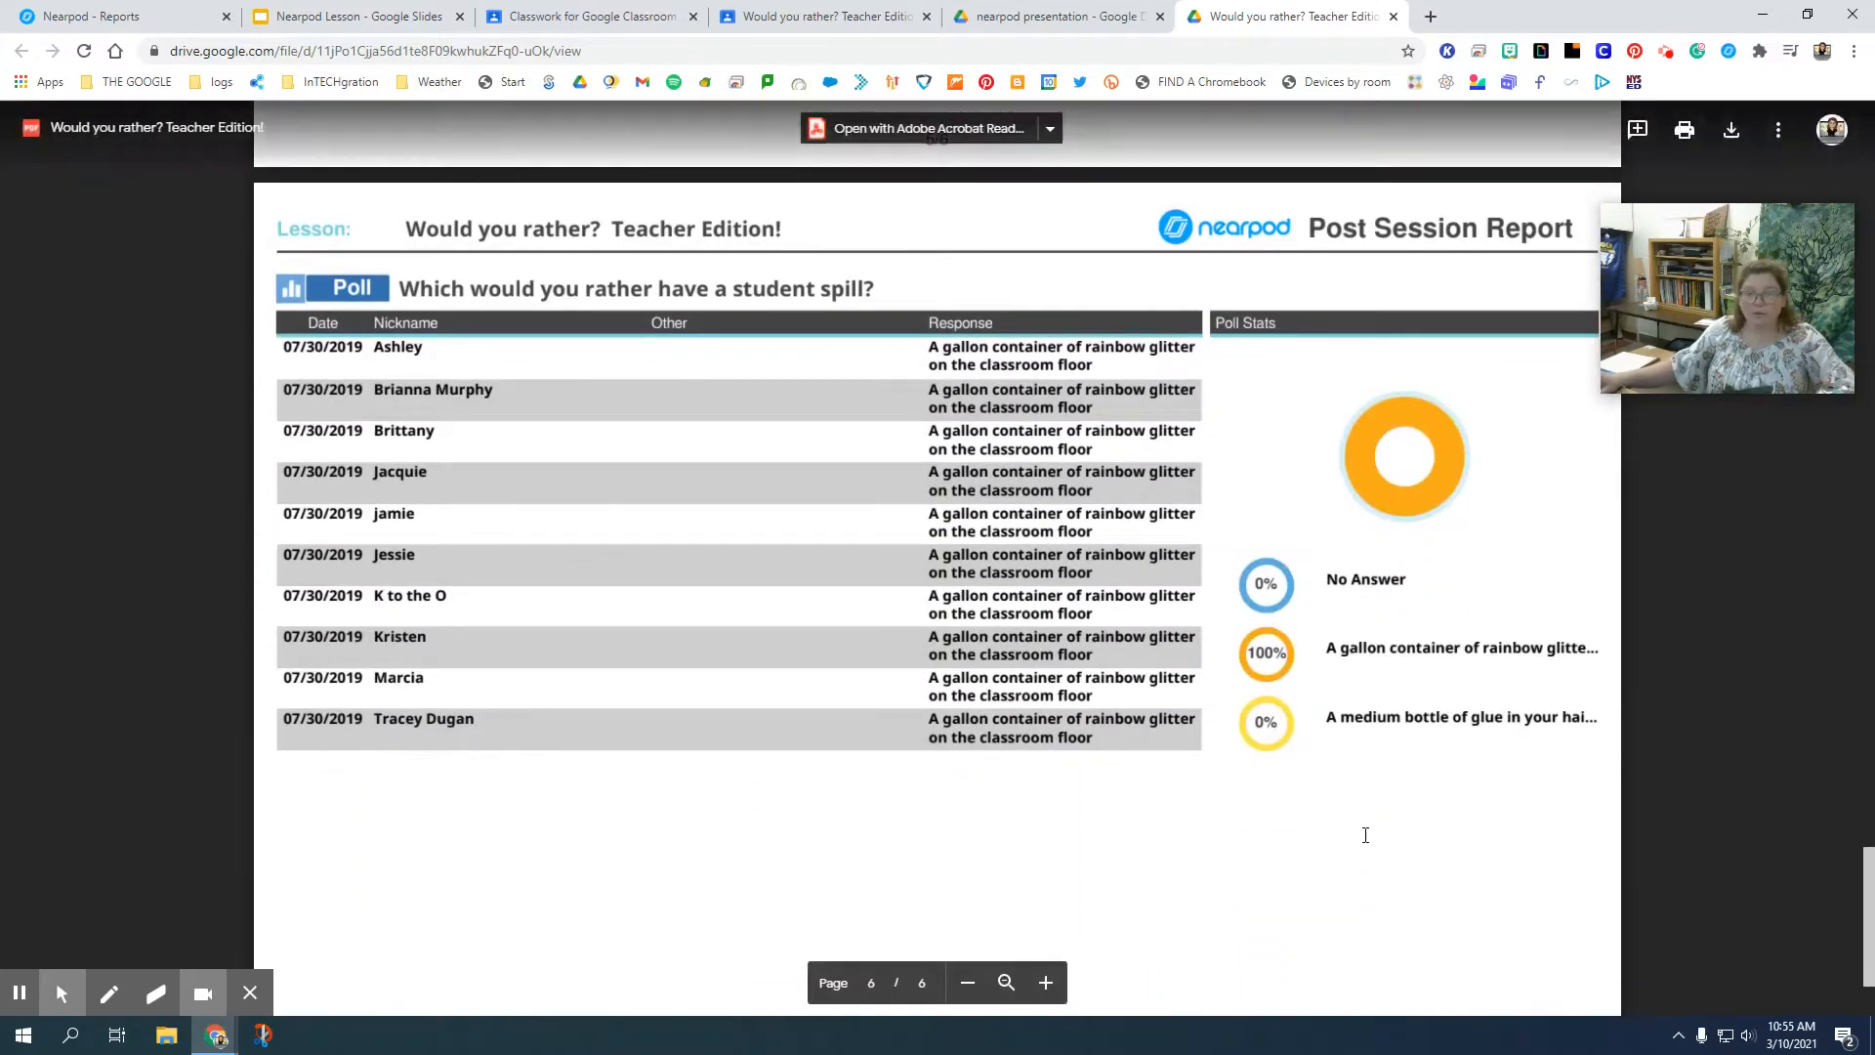
{"action": "scroll", "coordinate": [1356, 800], "scroll_direction": "down", "scroll_amount": 2}
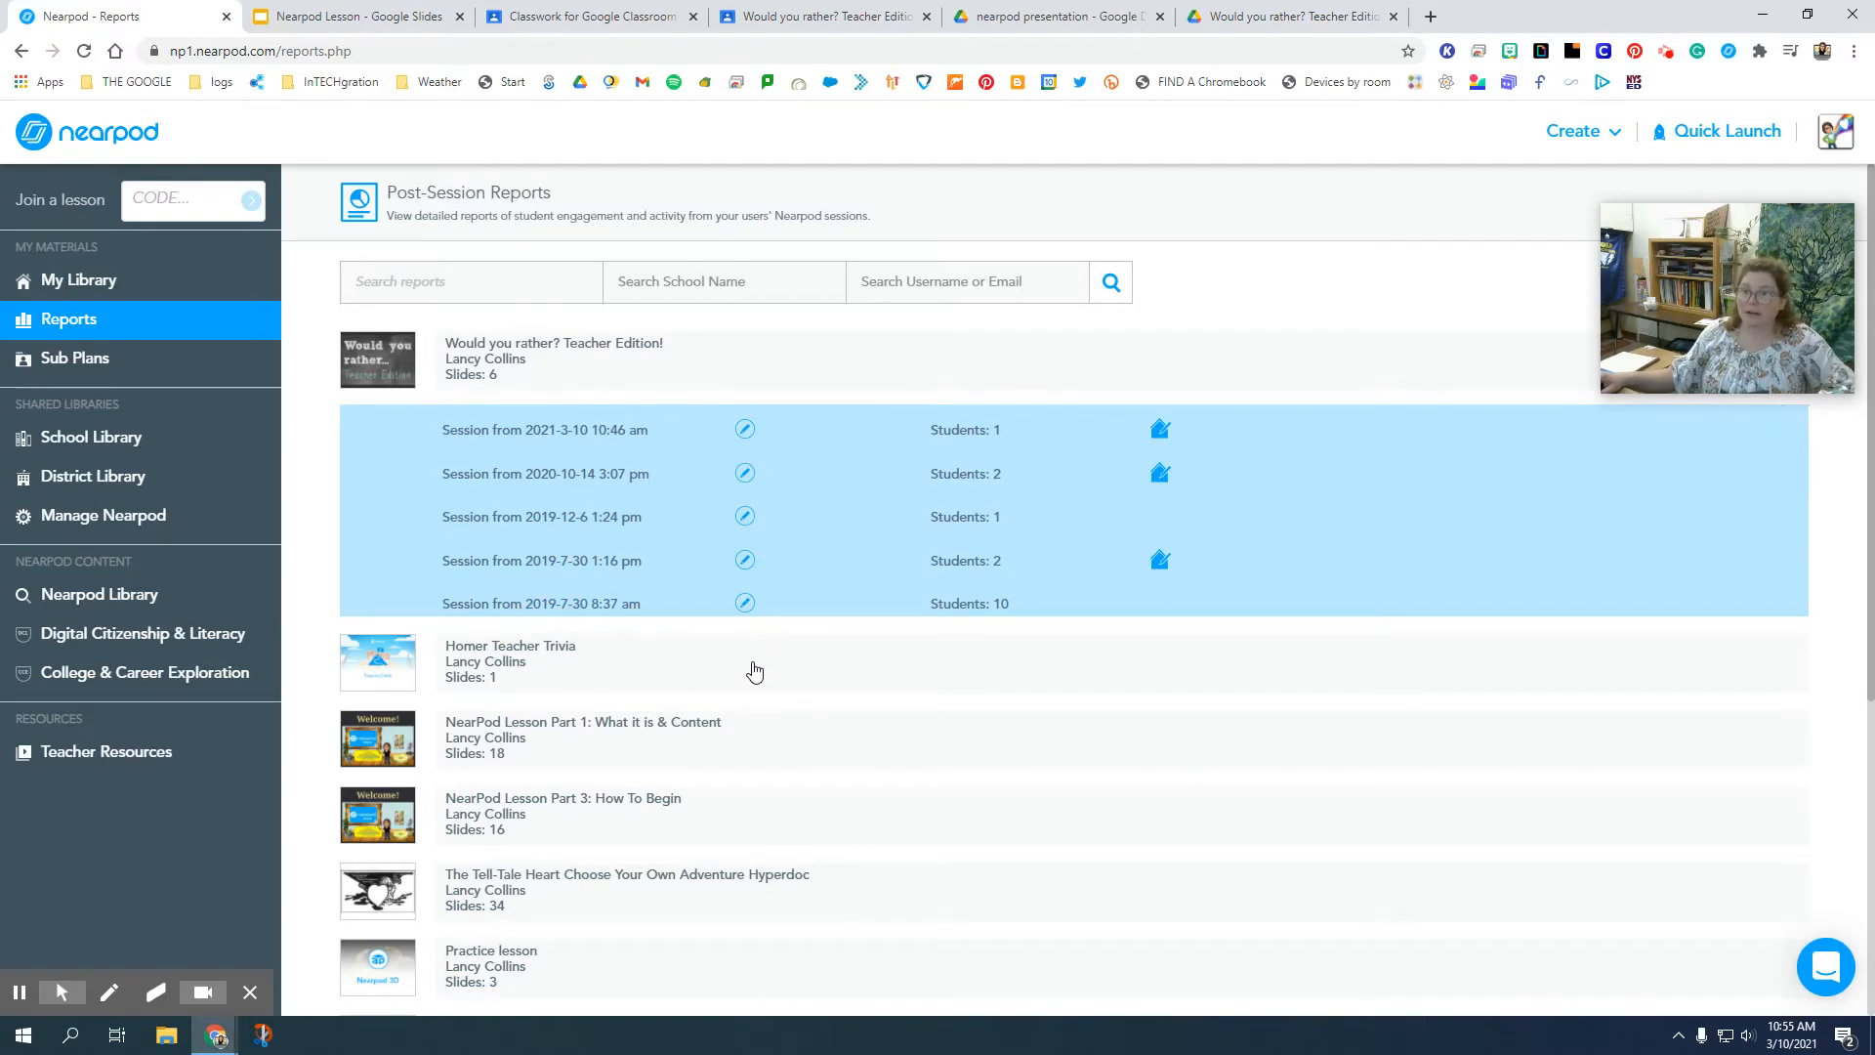
Leave the post-session reports and return to My Library in Nearpod.
{"action": "left_click", "coordinate": [73, 280]}
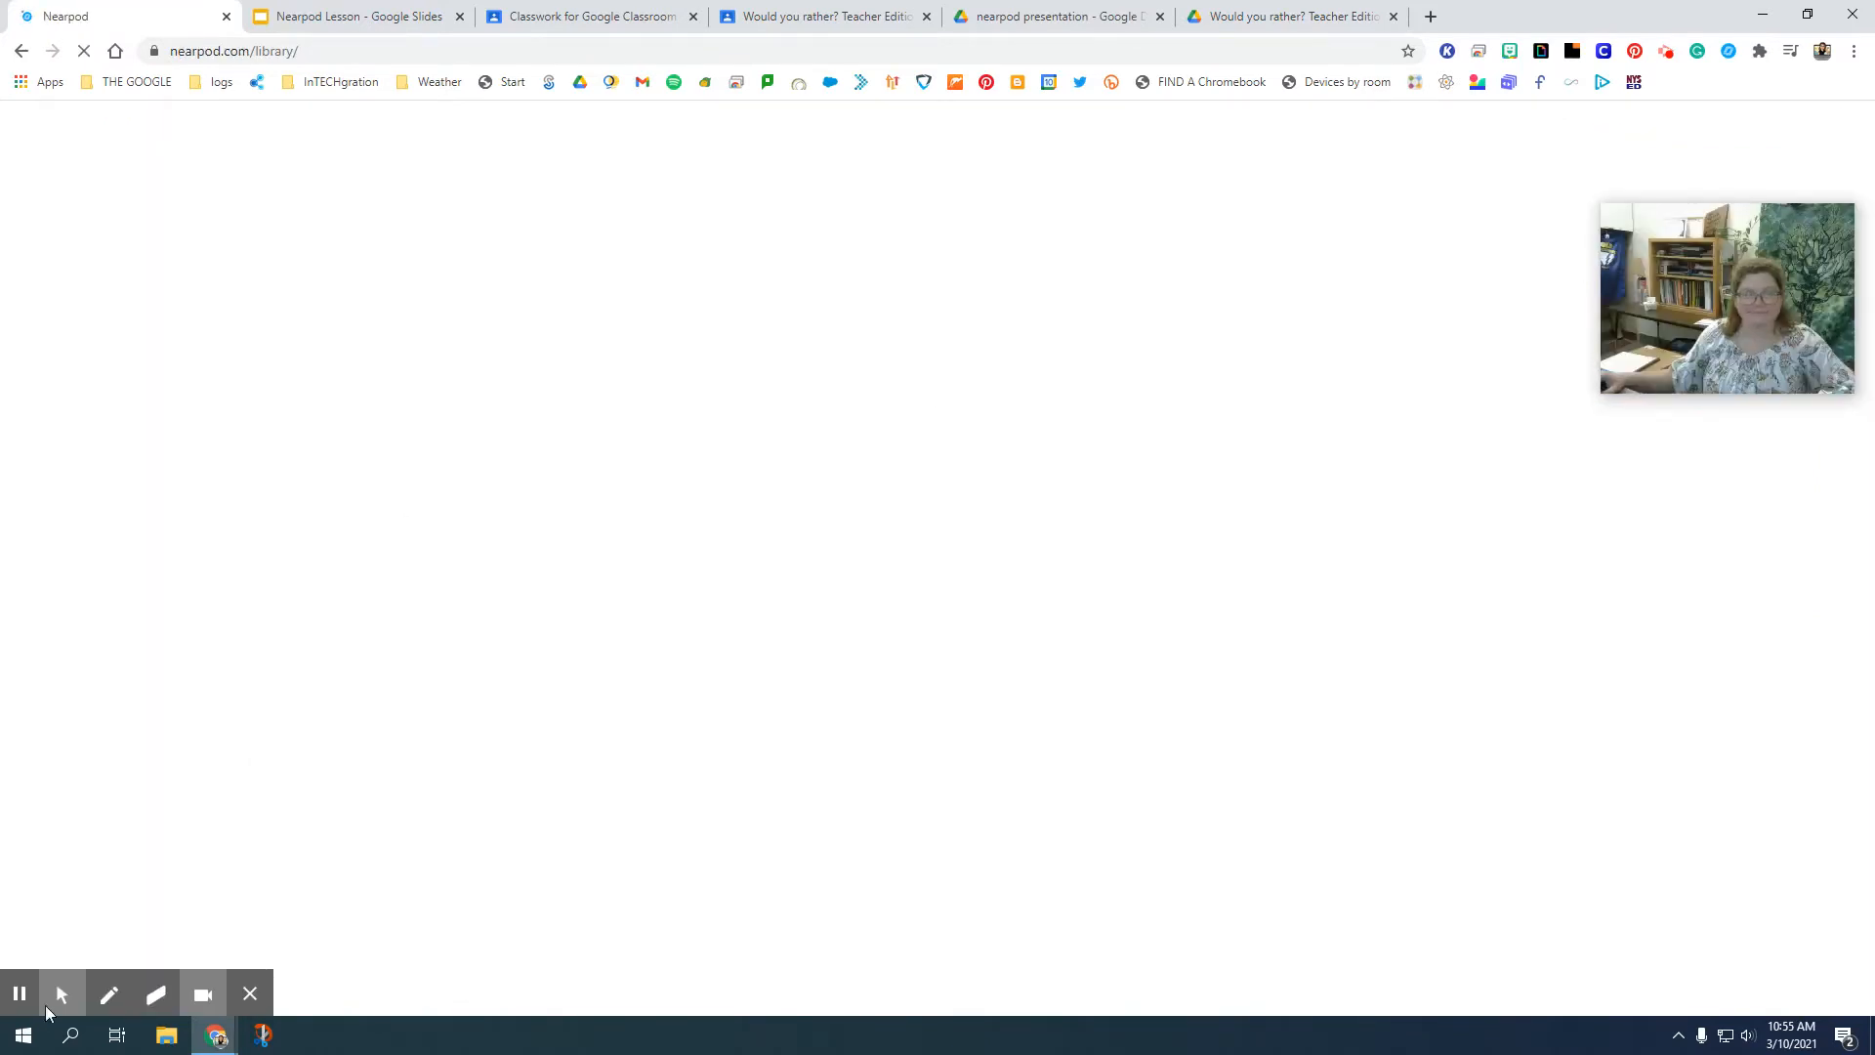
{"action": "left_click", "coordinate": [11, 998]}
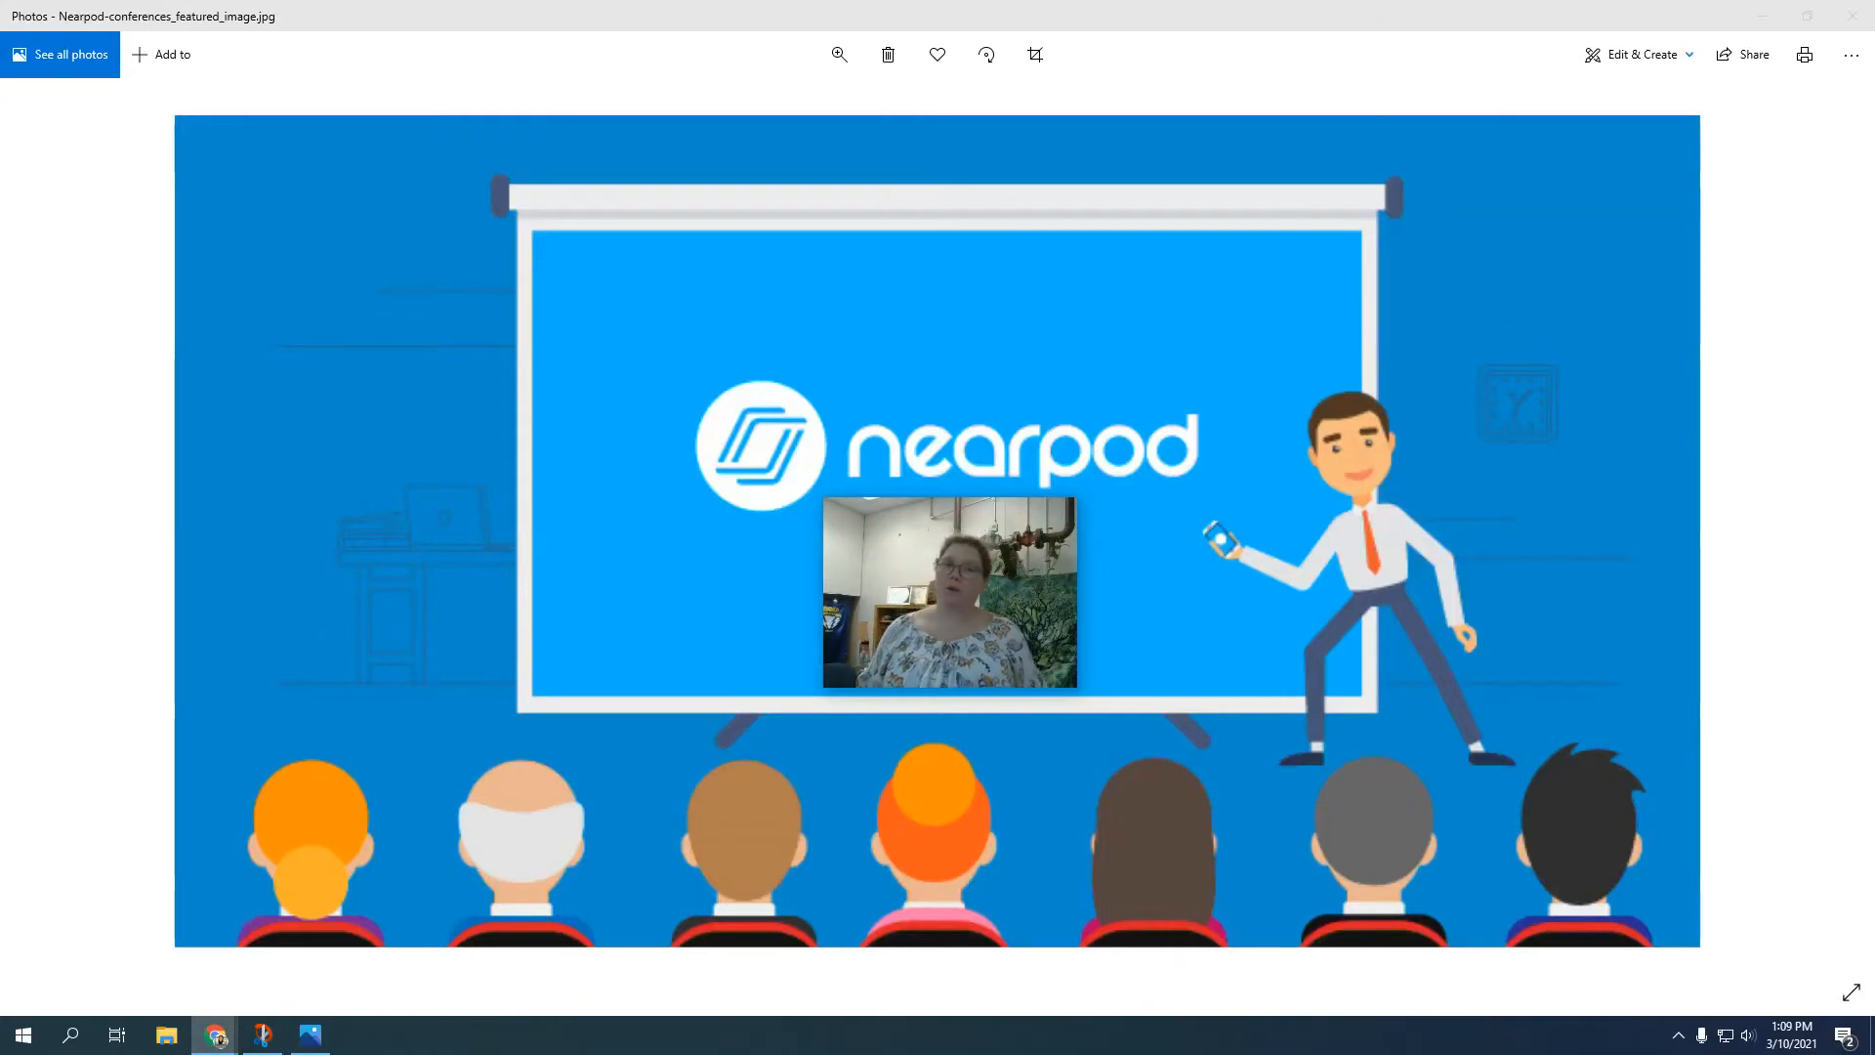